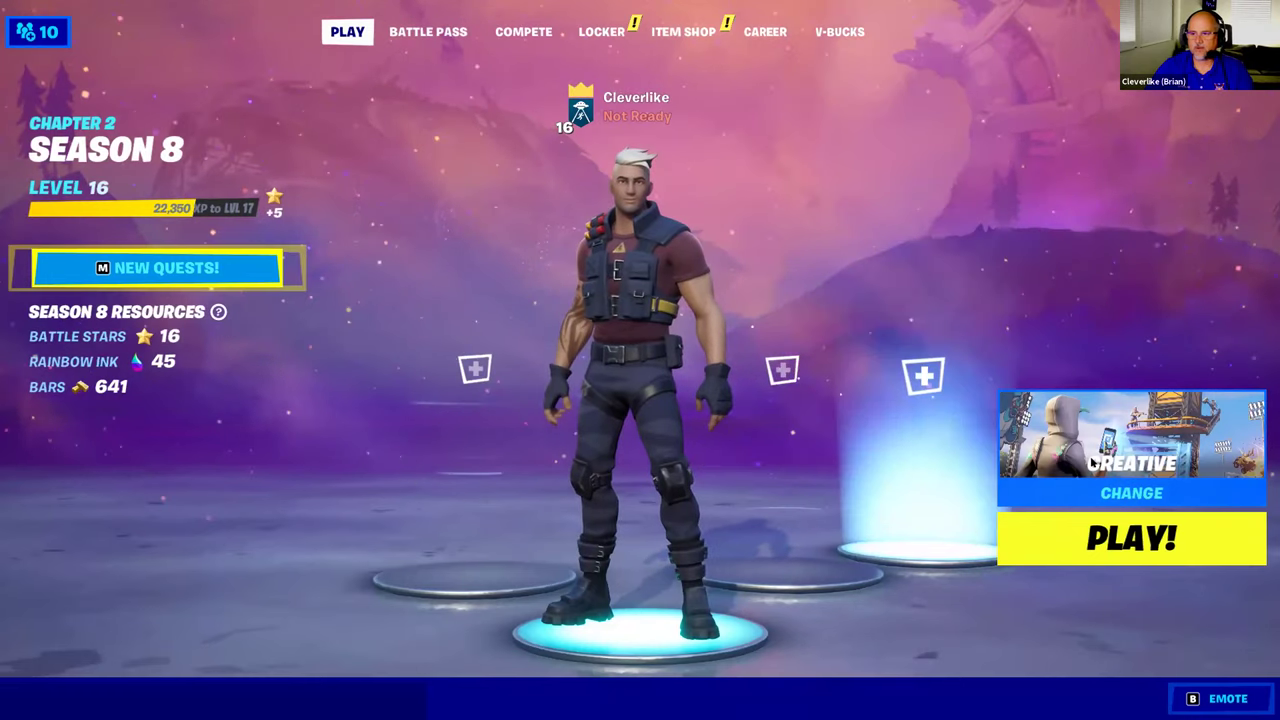
Step: Select the Creative island hub as the game mode and launch it
left_click(1133, 489)
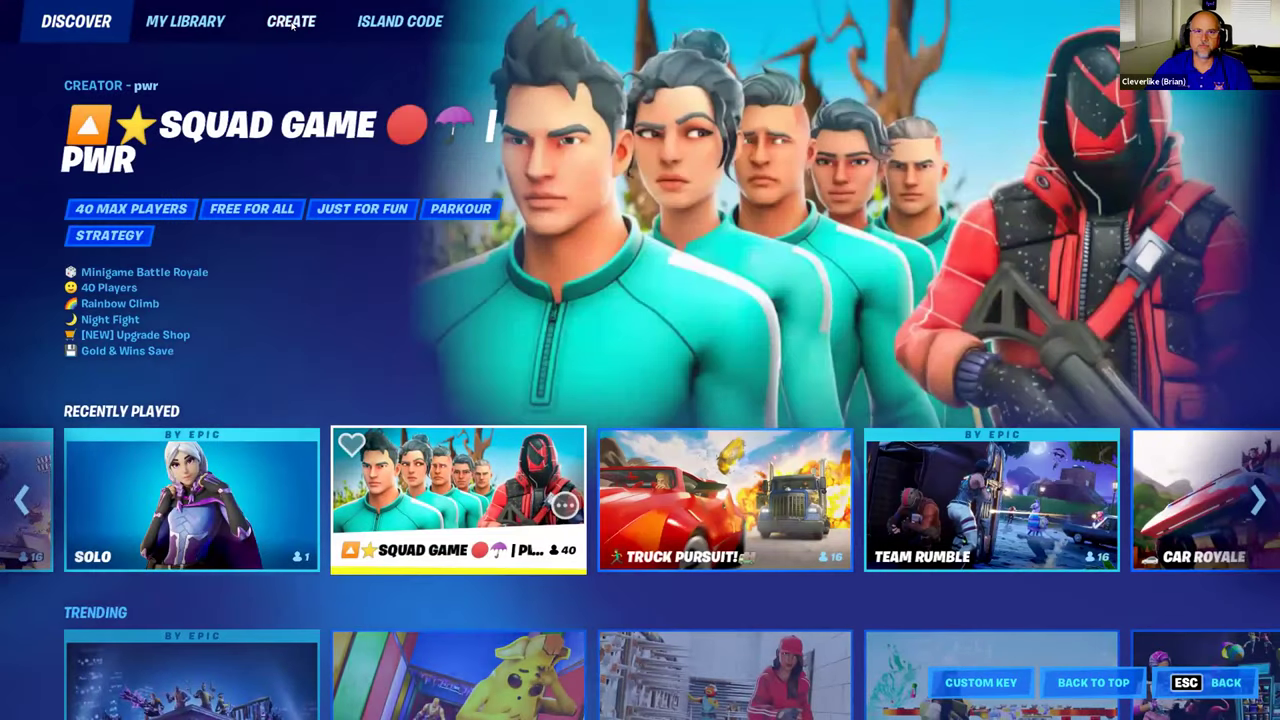
left_click(292, 24)
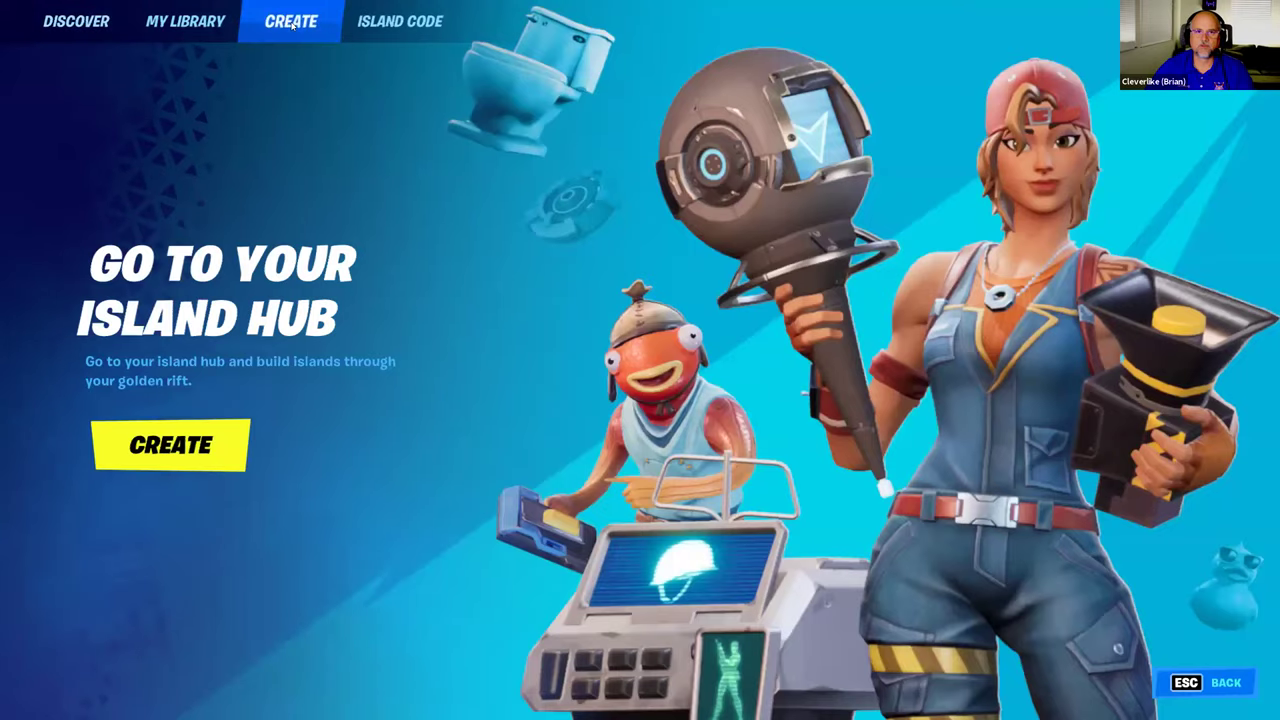
left_click(206, 425)
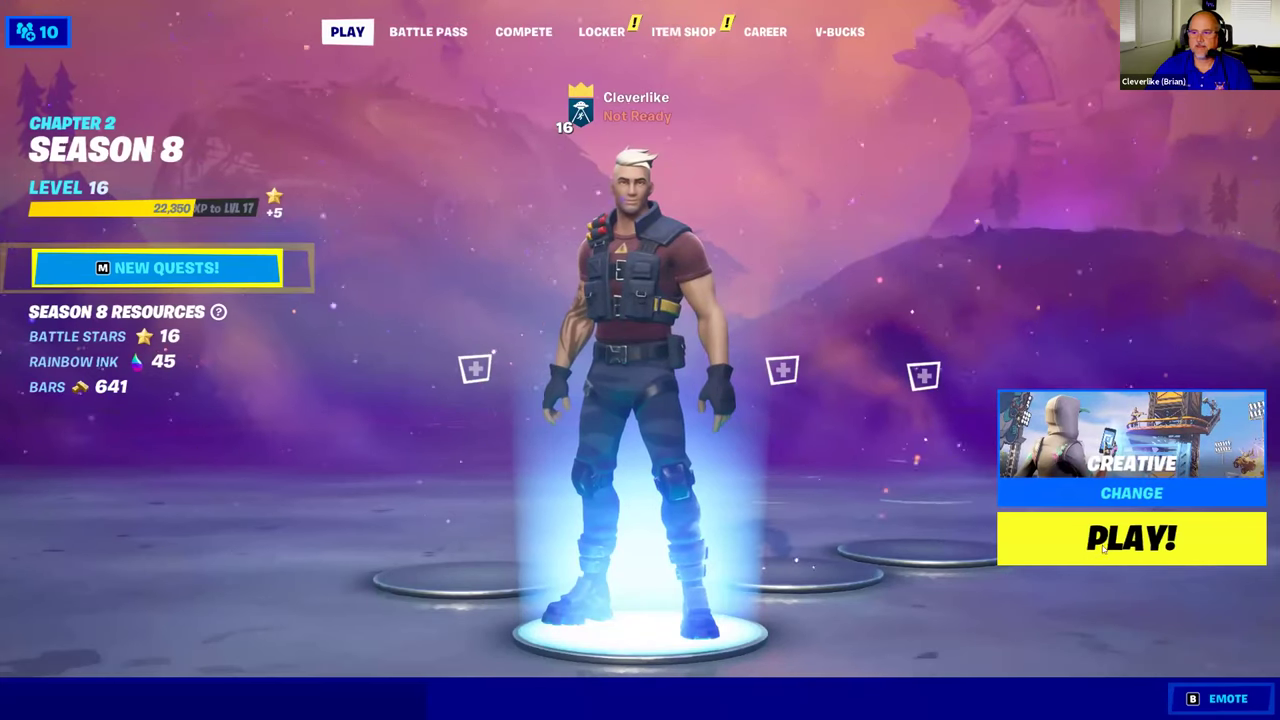
left_click(1110, 544)
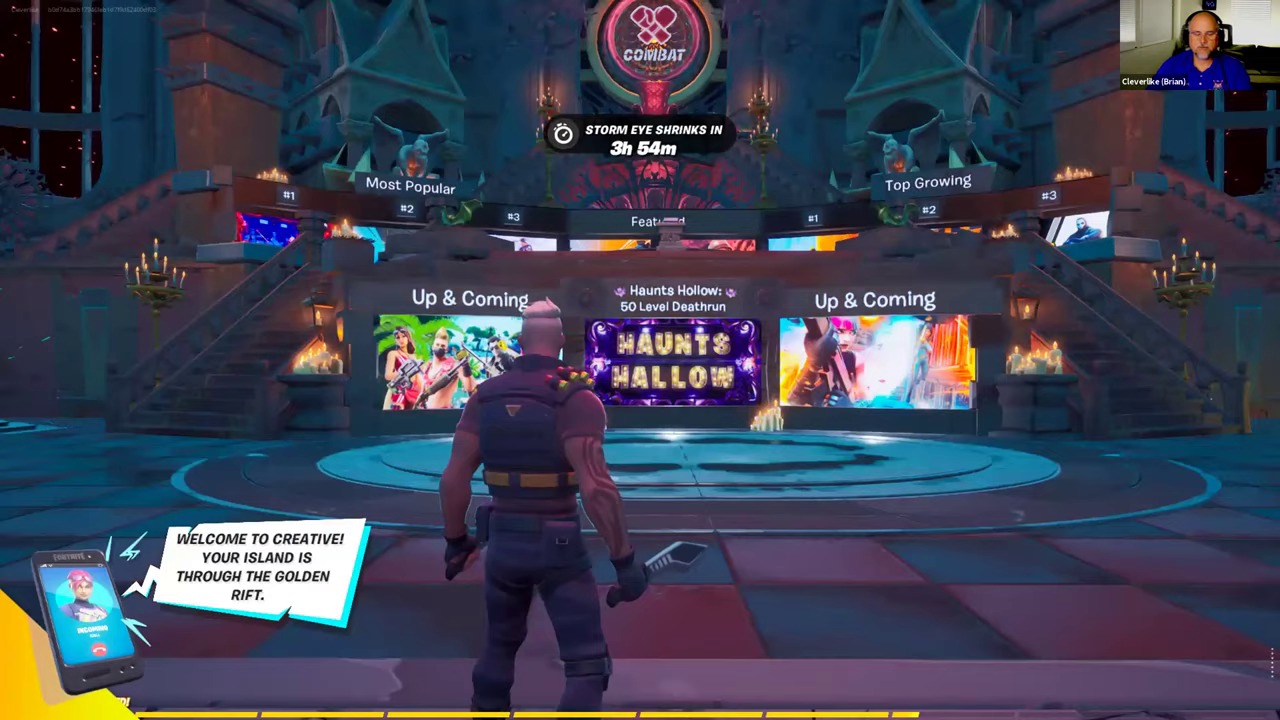
Step: Look around the Creative hub at the Combat wall, its featured game screens and the vaulted ceiling
key("w")
key("w")
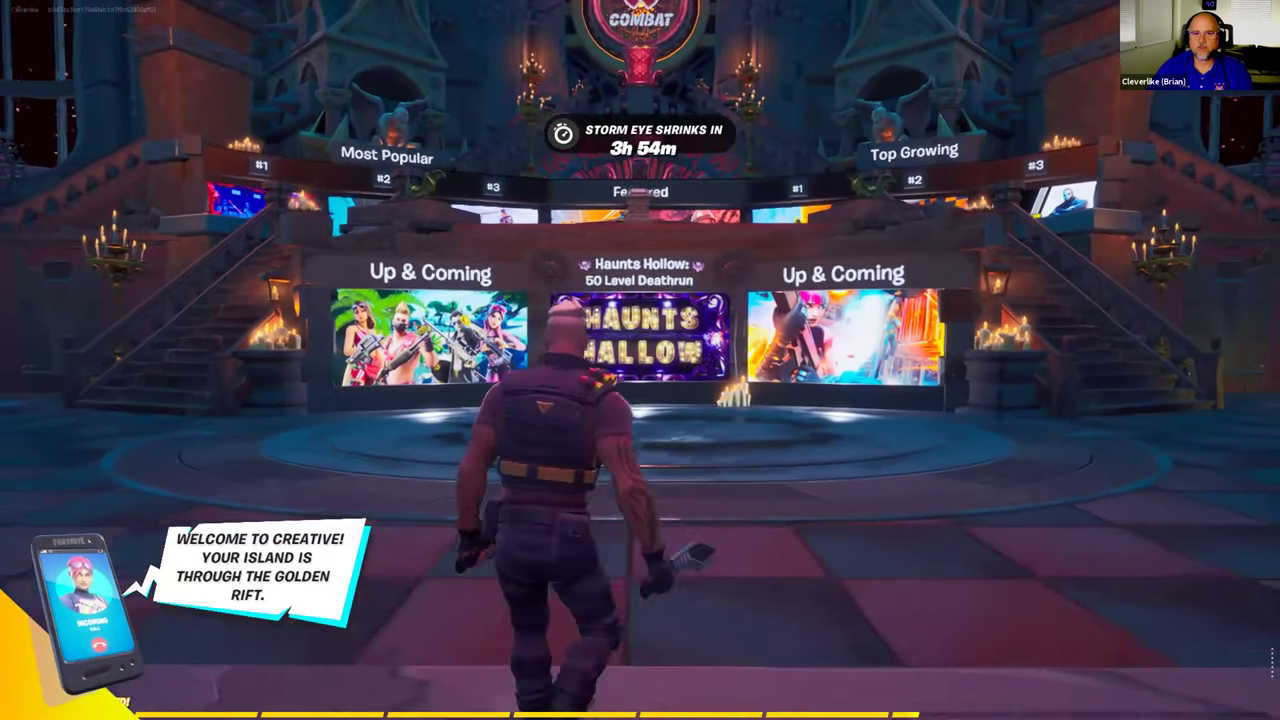
key("w")
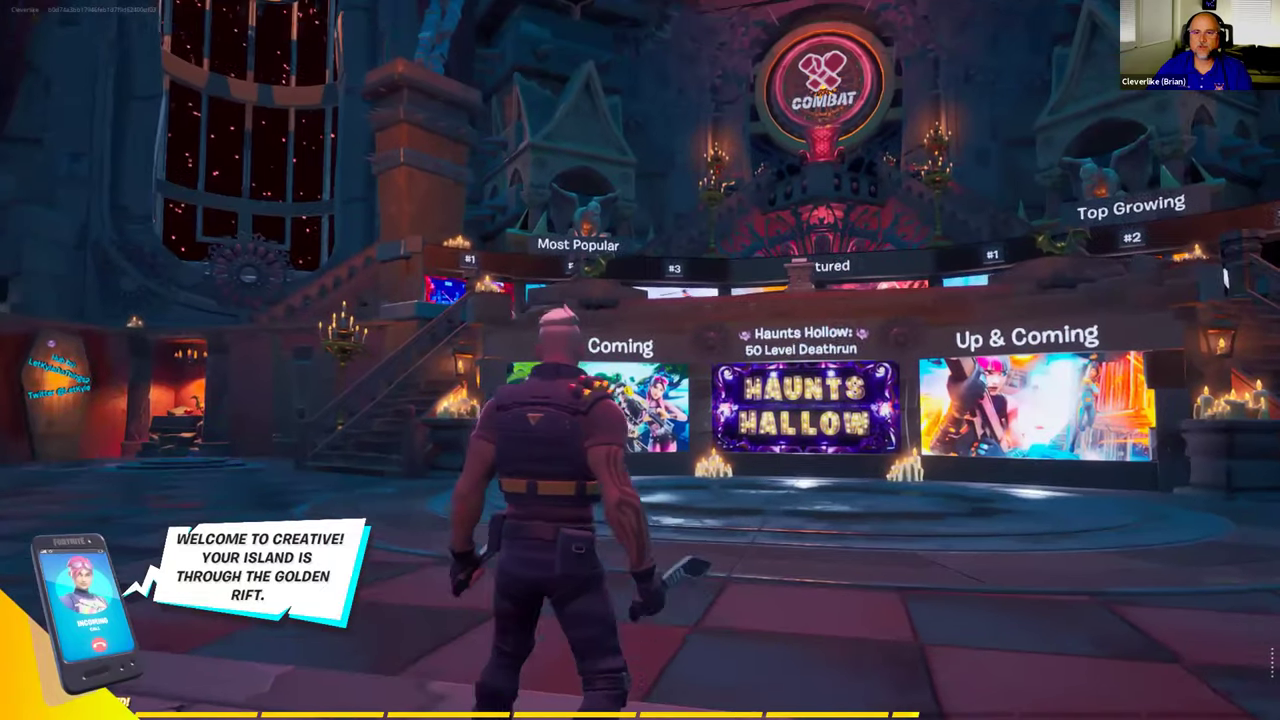
mouse_move(640, 360)
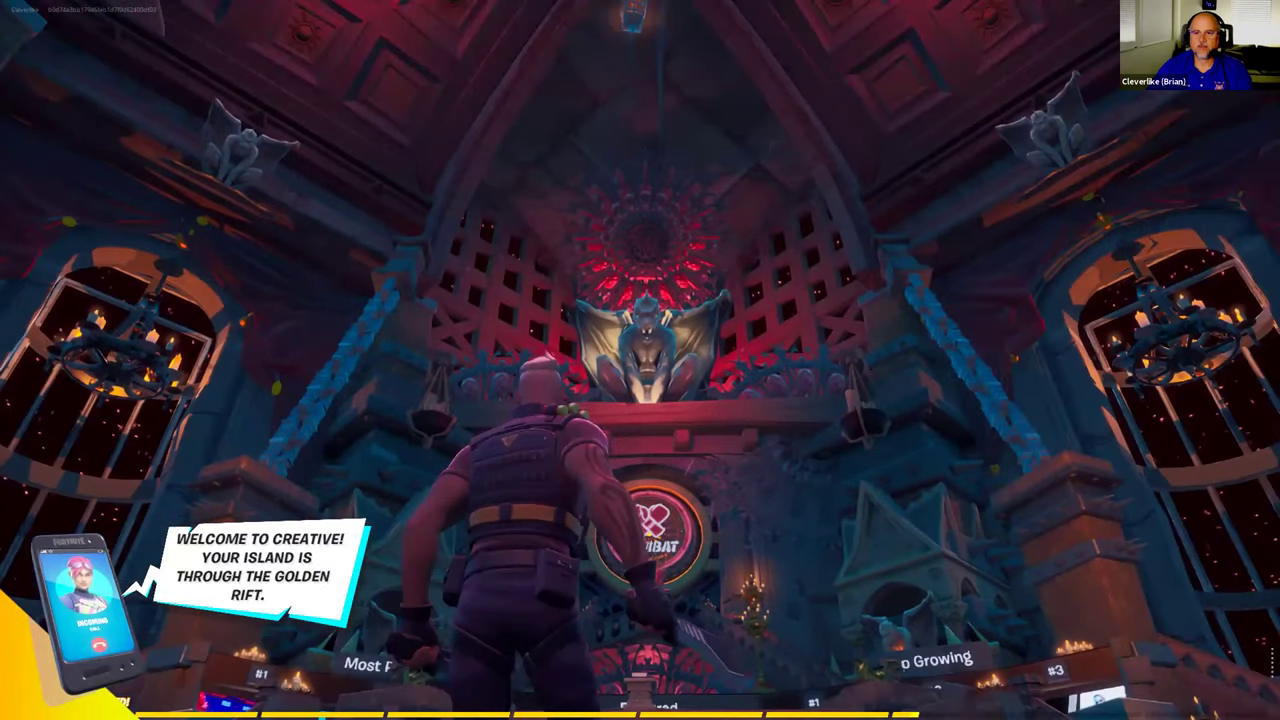
key("w")
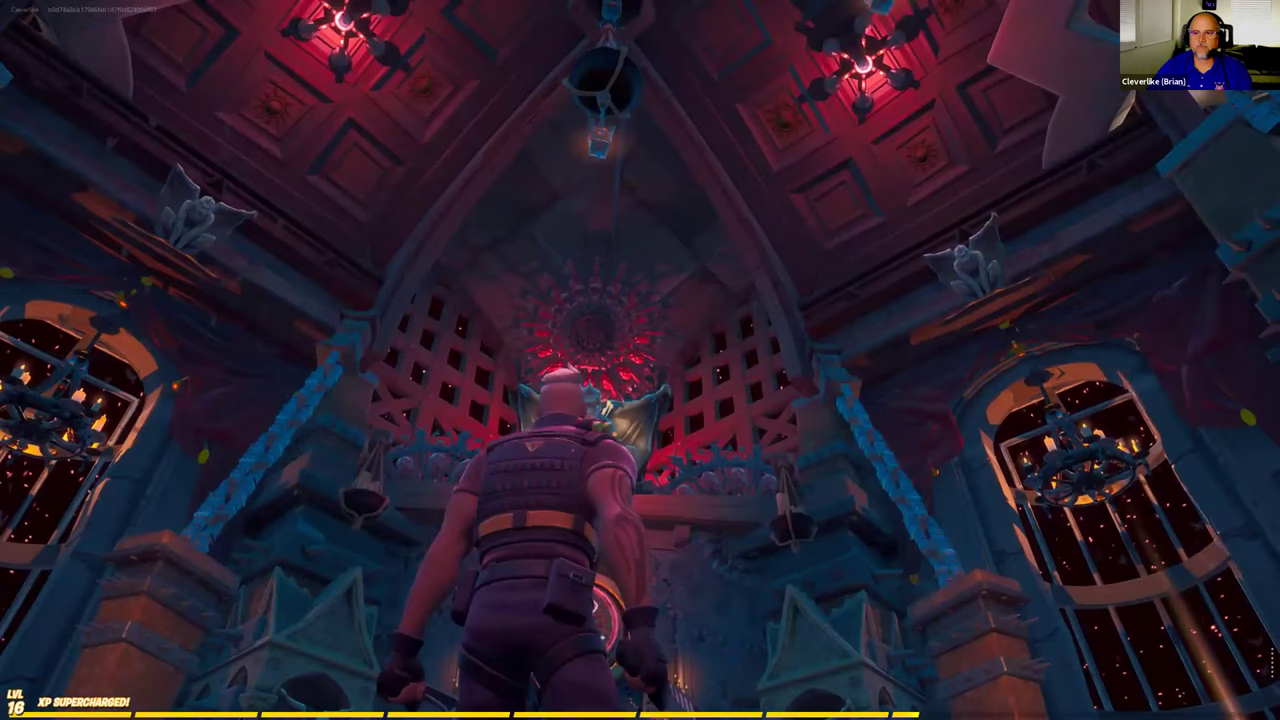
key("a")
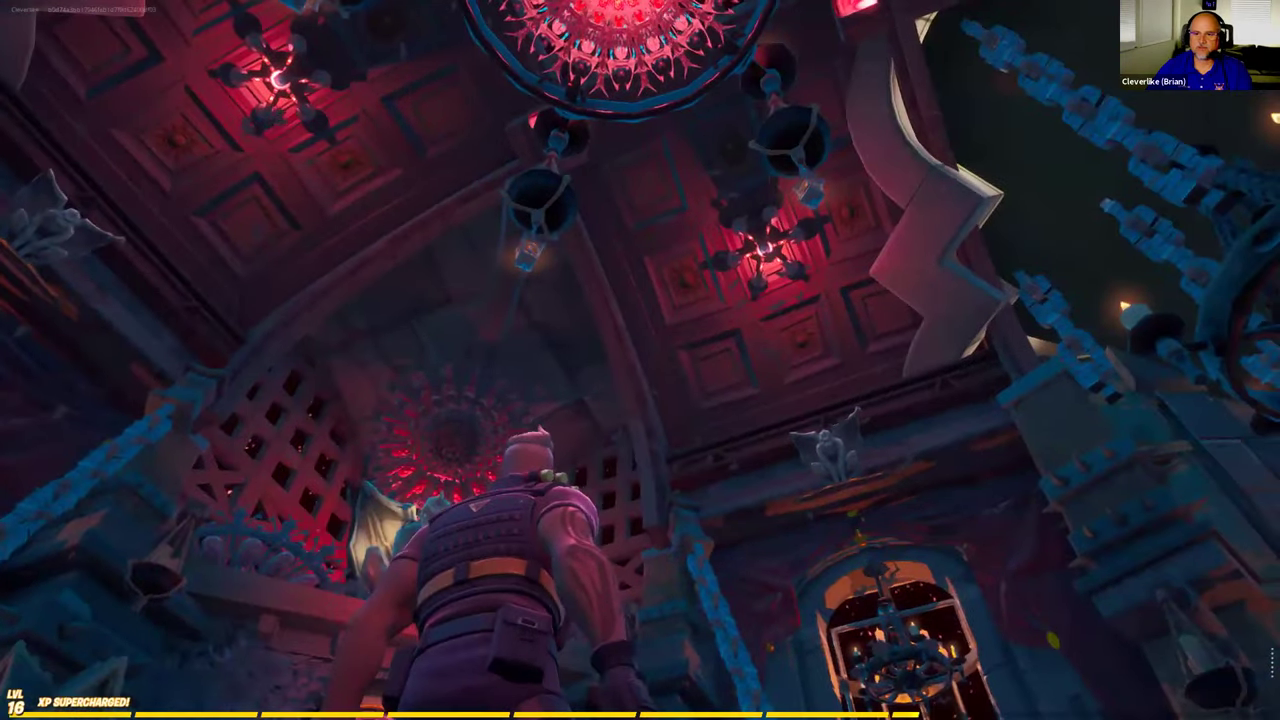
key("a")
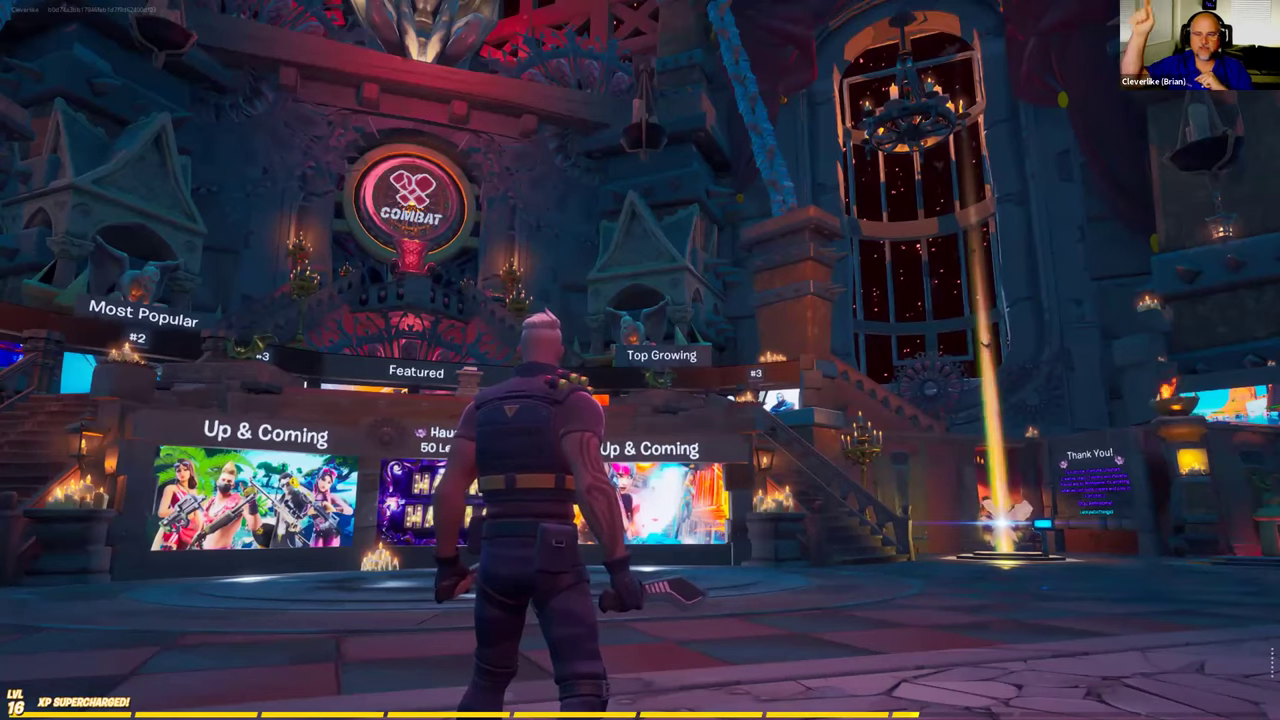
key("s")
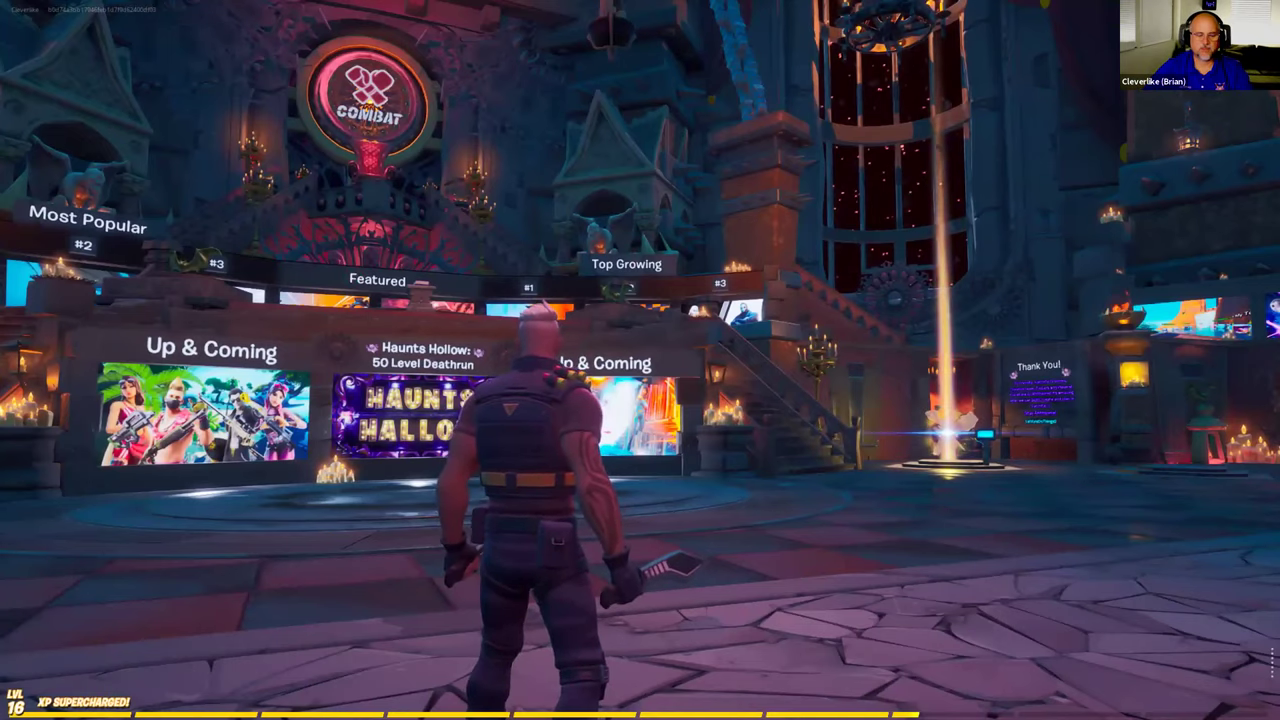
Step: Examine the hub floor between the Up & Coming screens and the golden rift's light beam
key("w")
key("s")
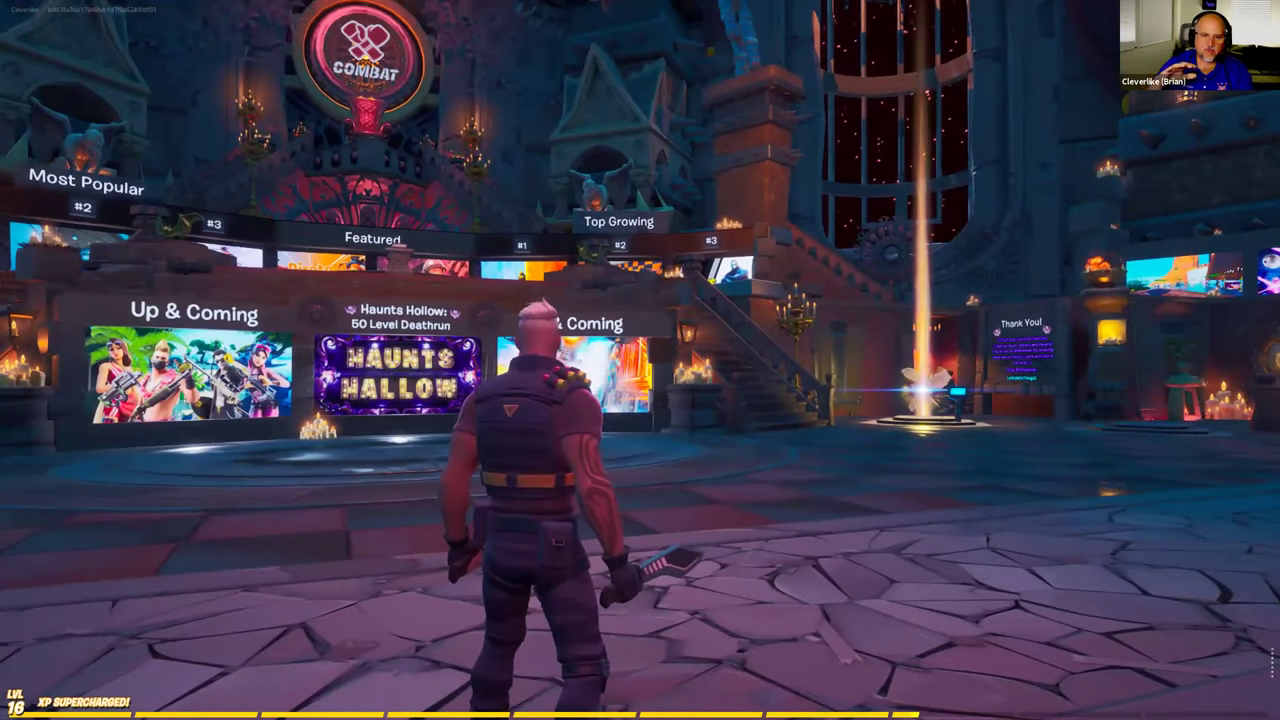
key("w")
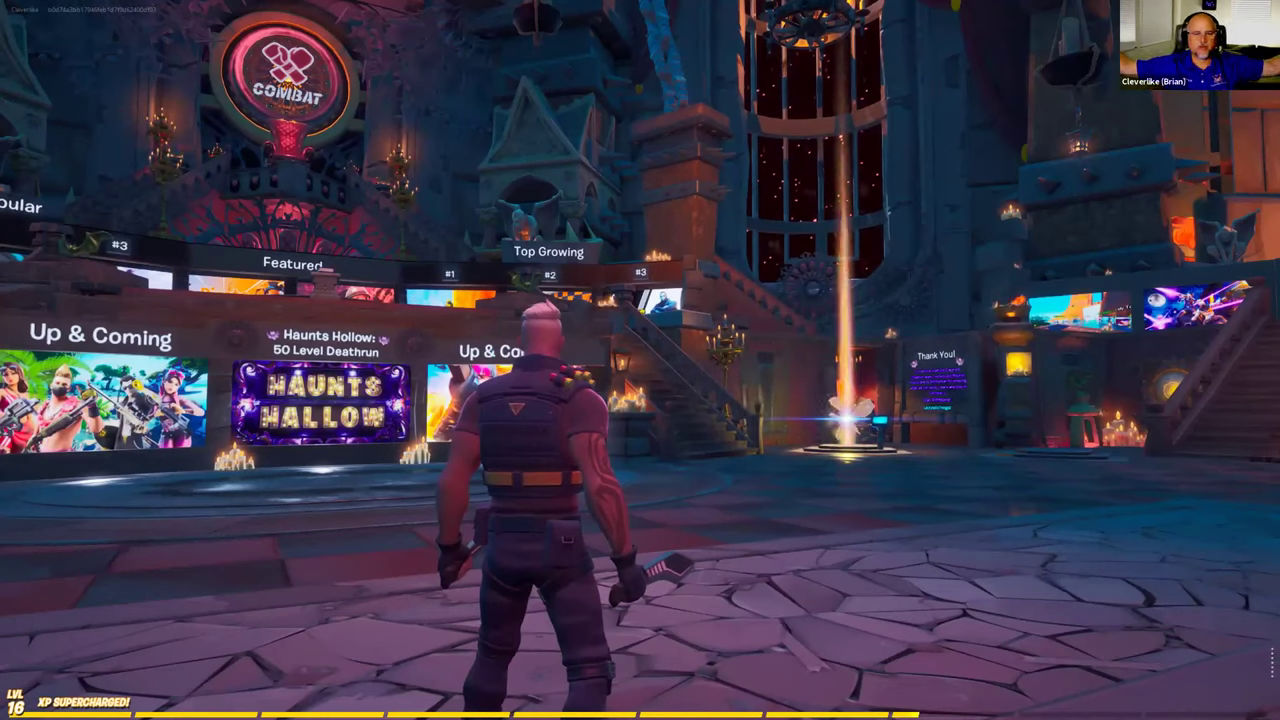
key("w")
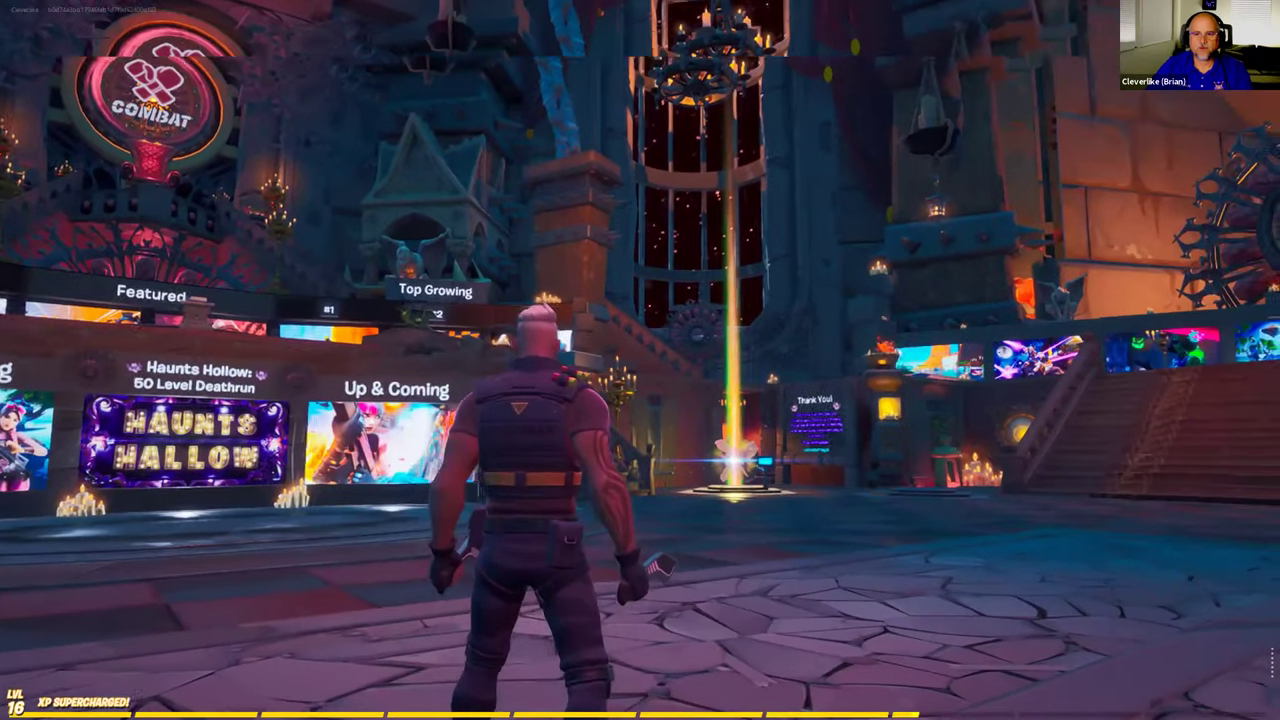
key("w")
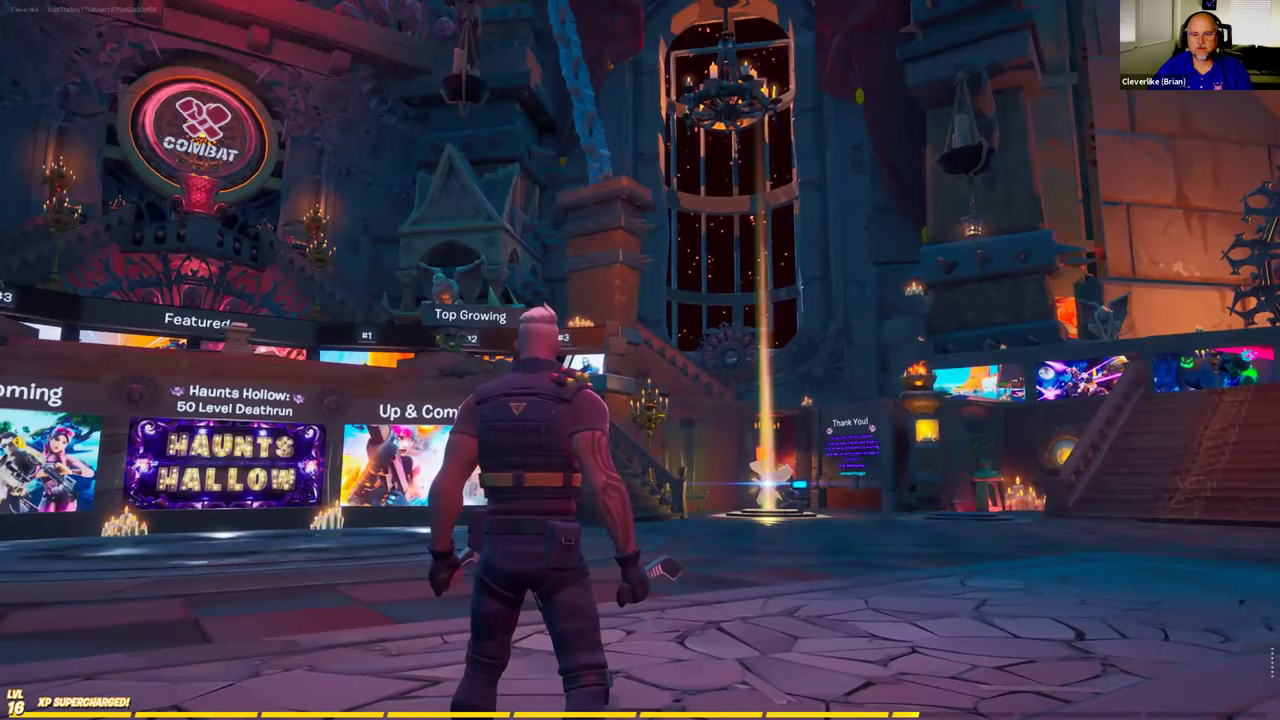
key("w")
key("w")
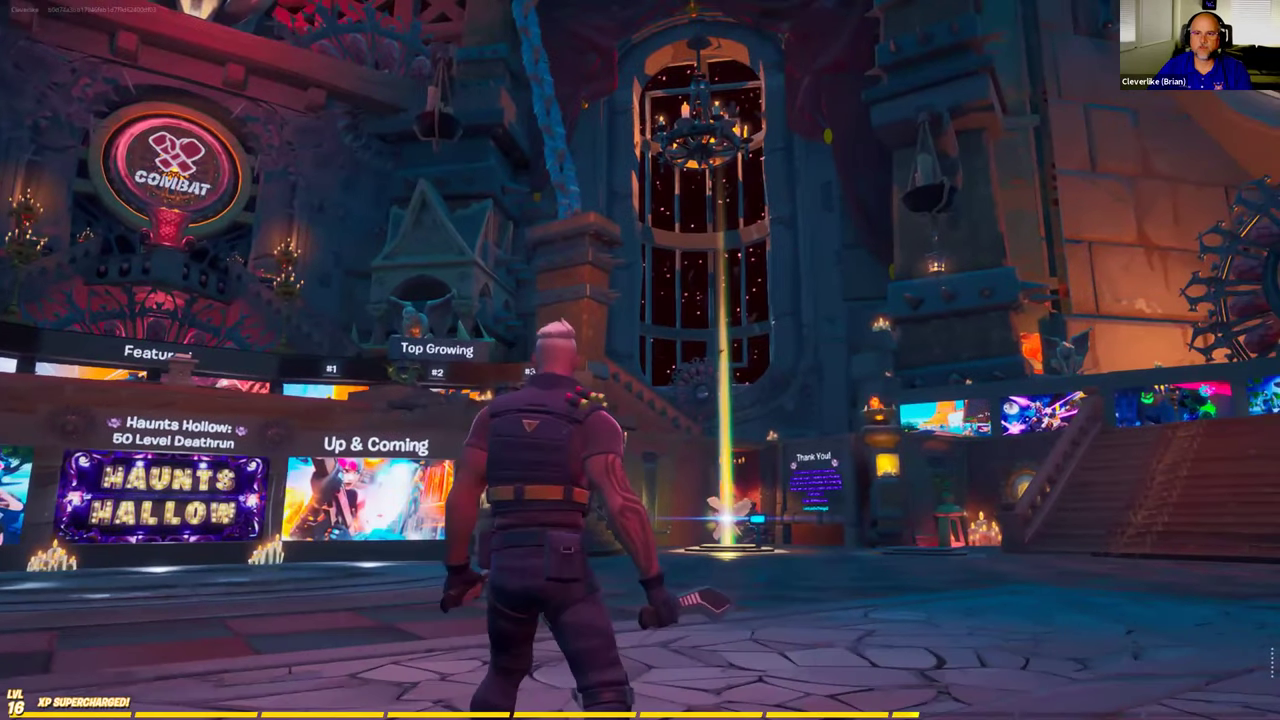
key("w")
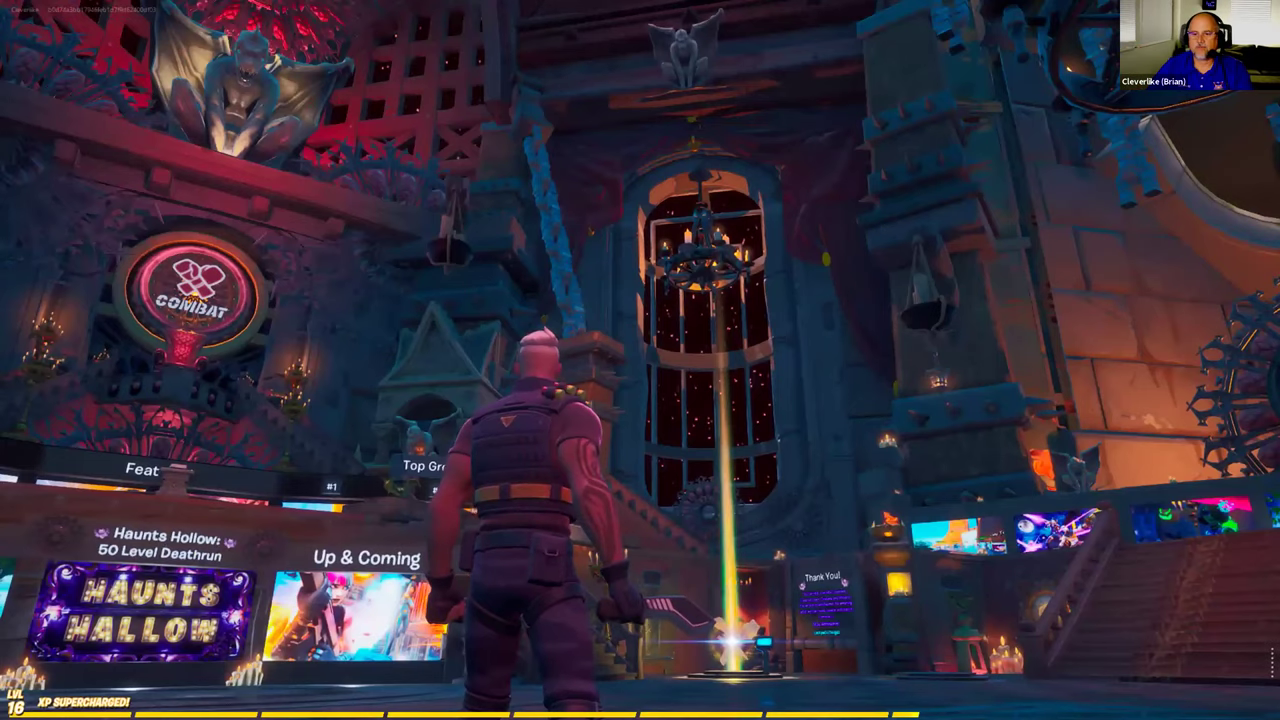
key("w")
key("d")
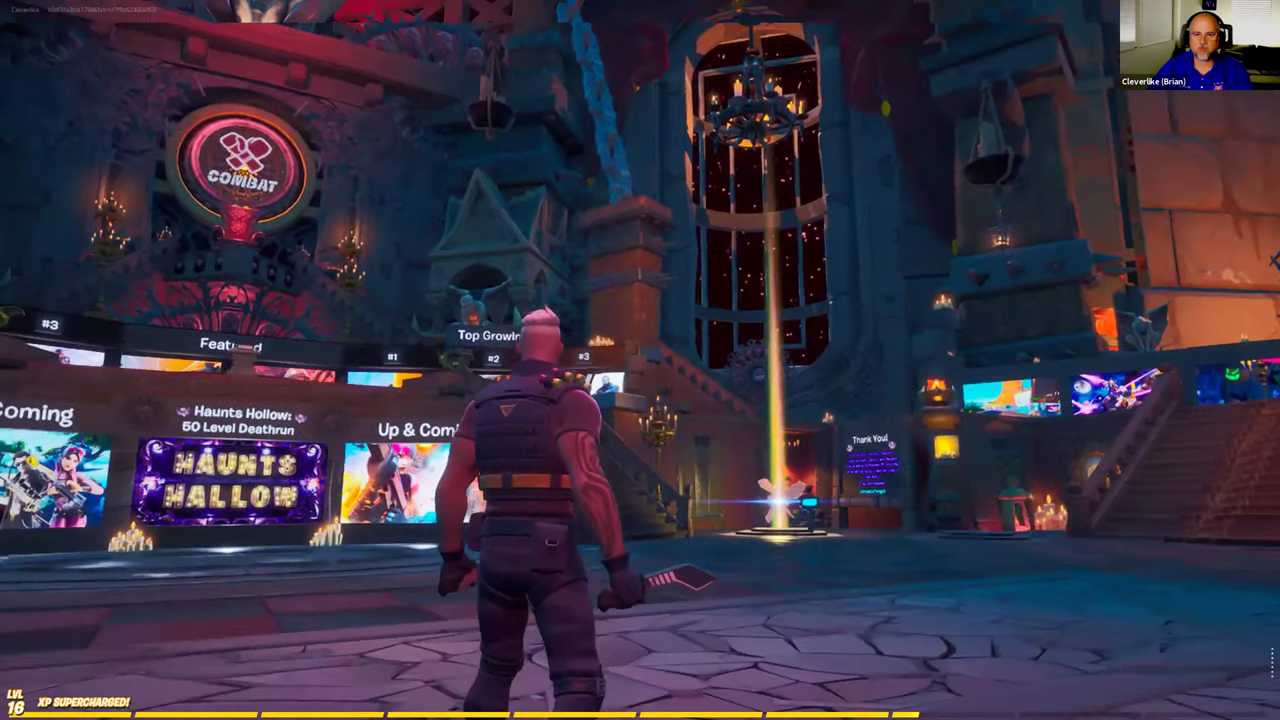
key("w")
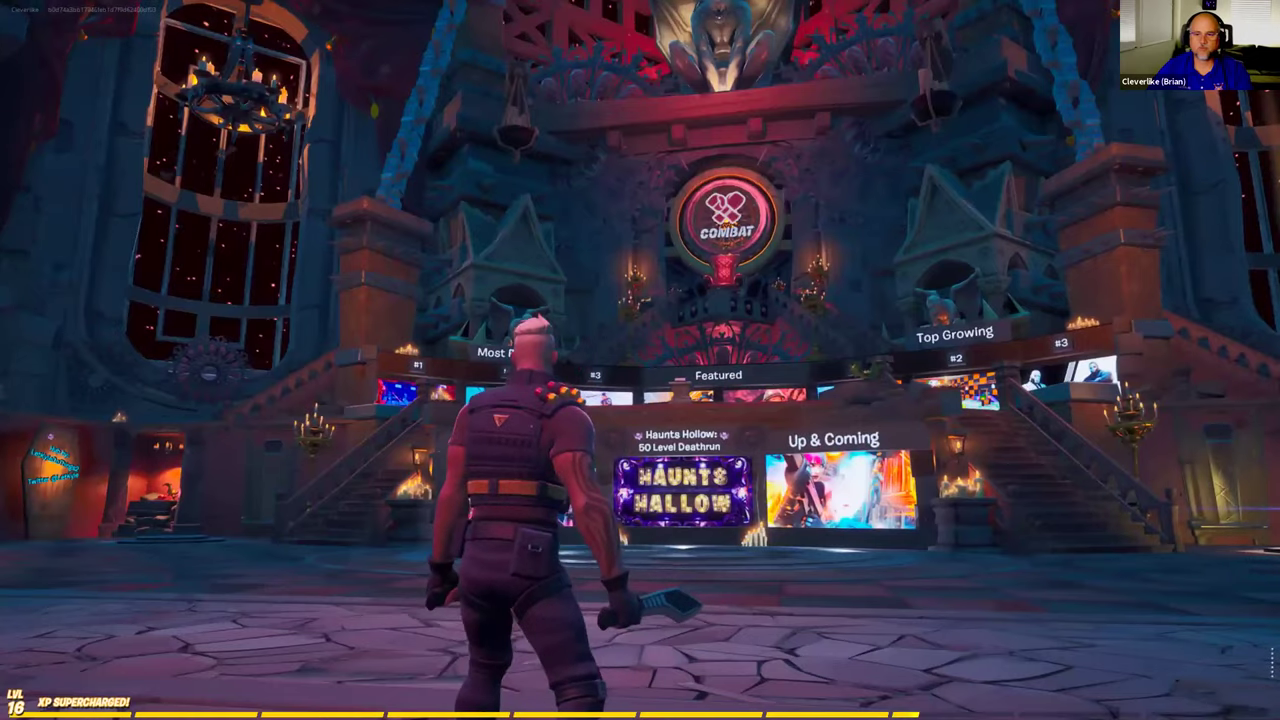
key("a")
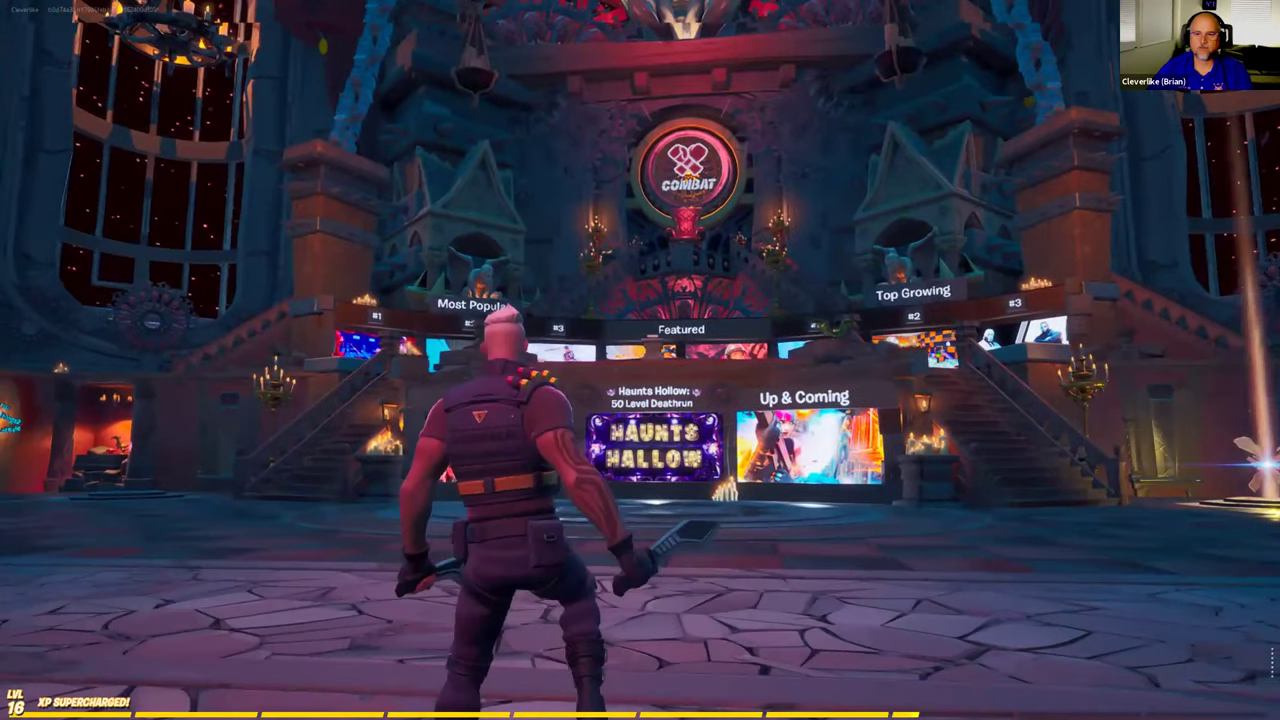
key("d")
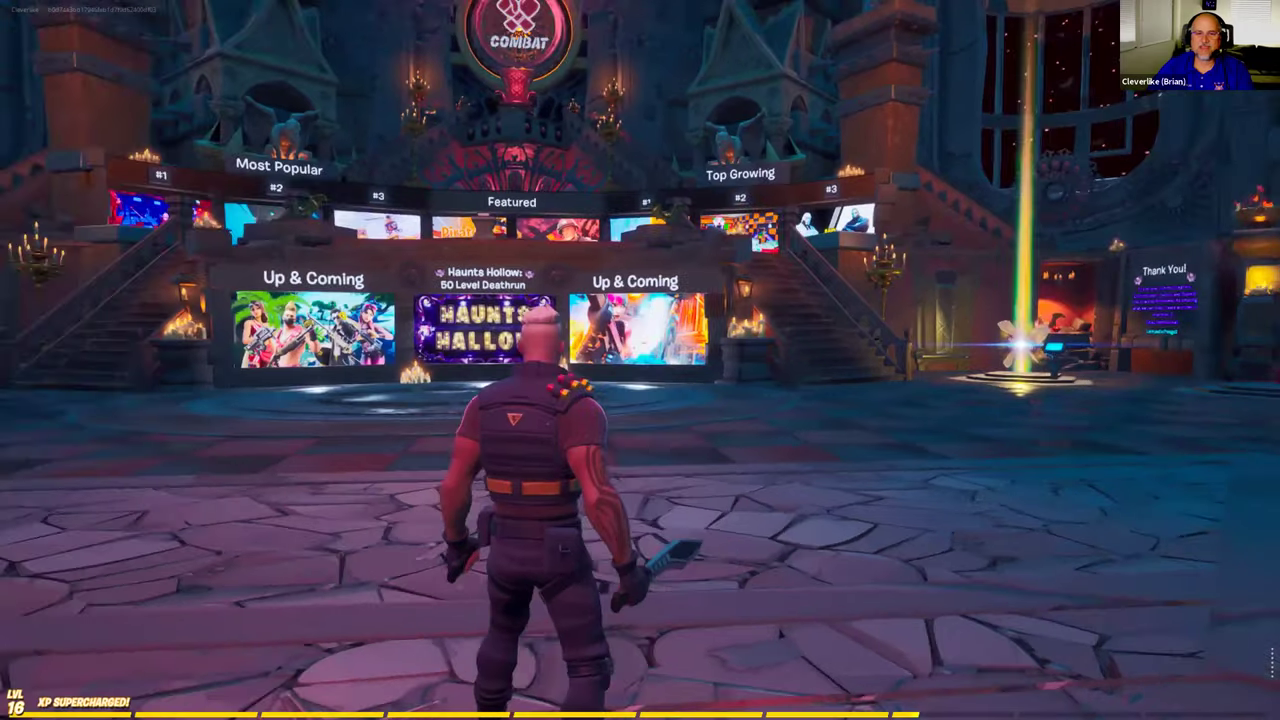
Step: Survey the hub's Combat and Variety sections with their game screens and portals
key("d")
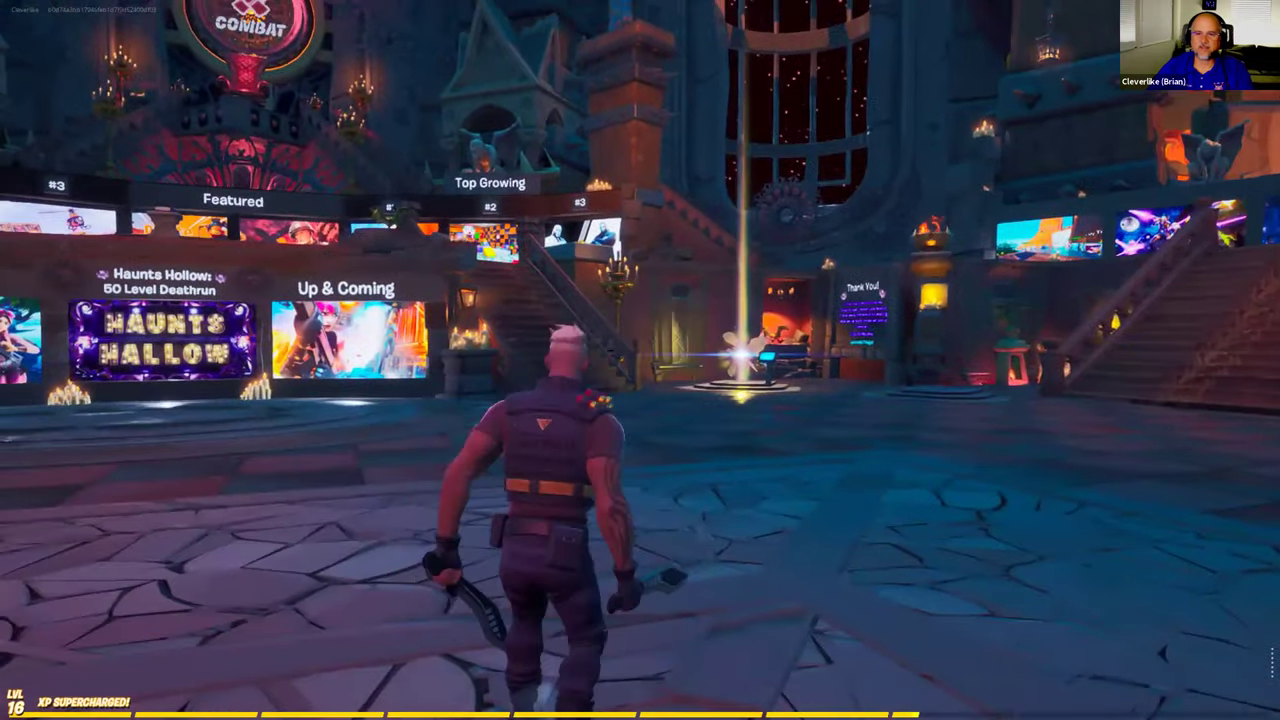
key("w")
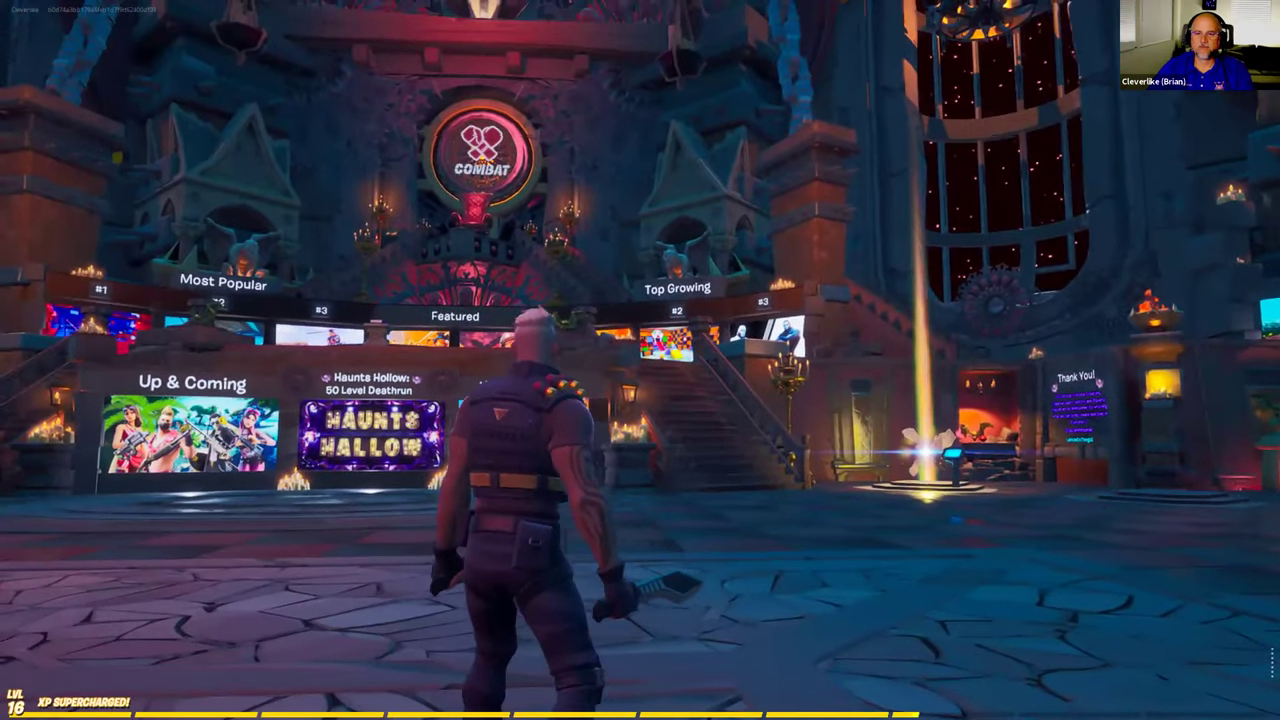
key("d")
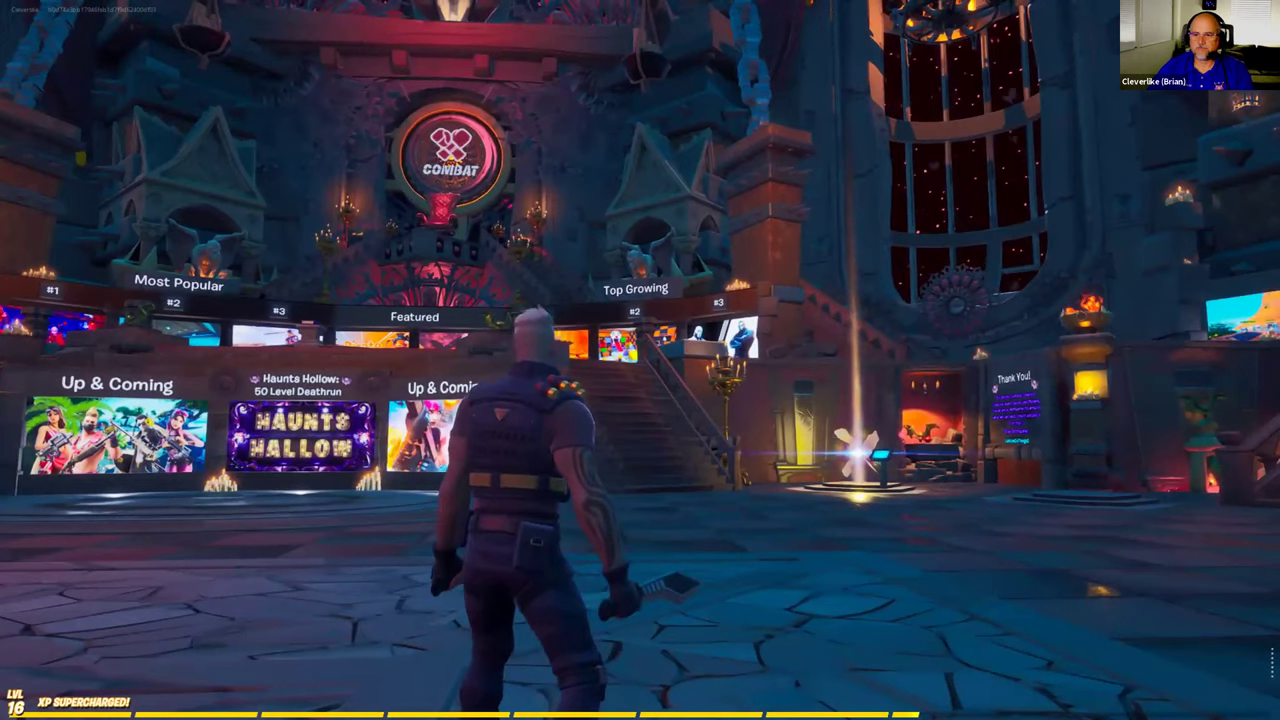
key("w")
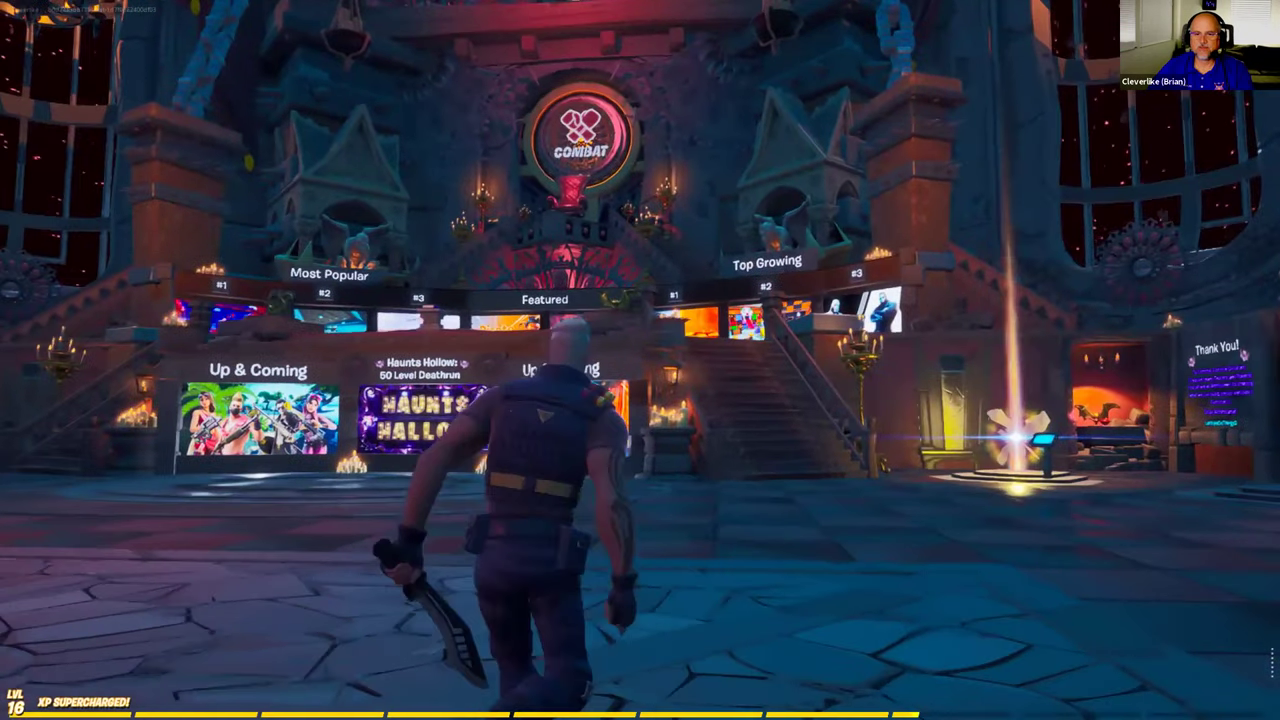
key("d")
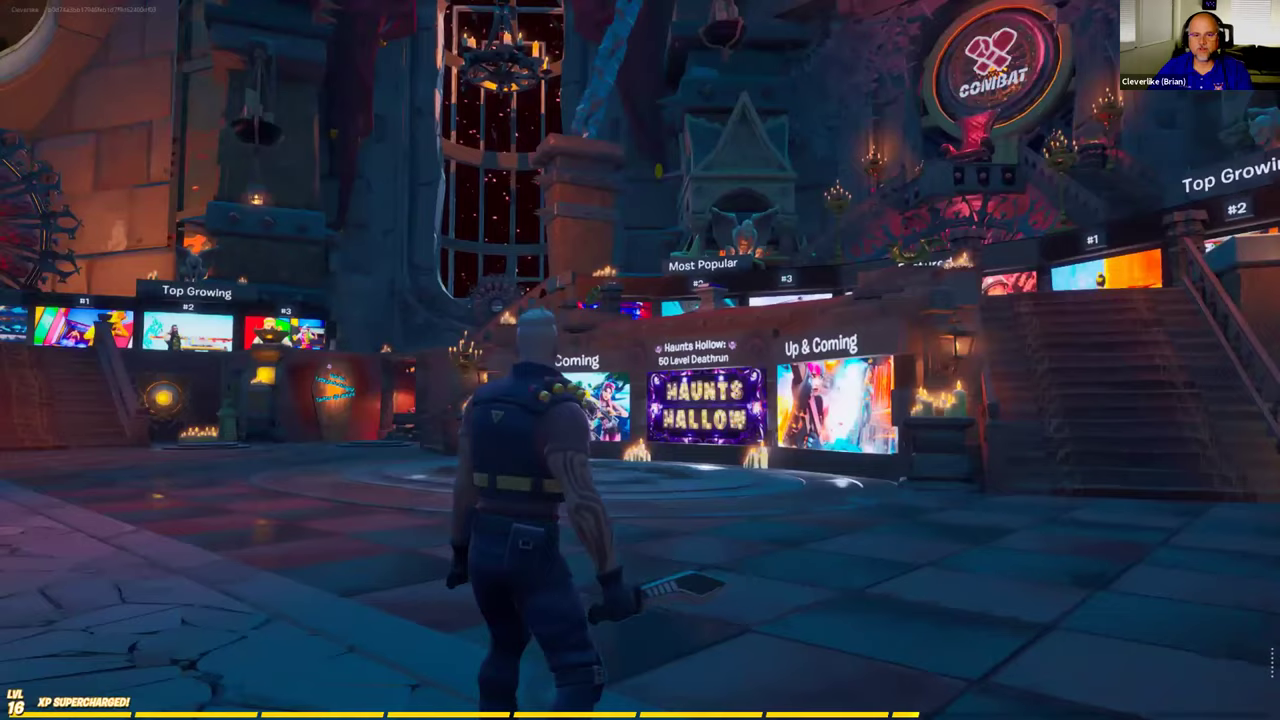
key("w")
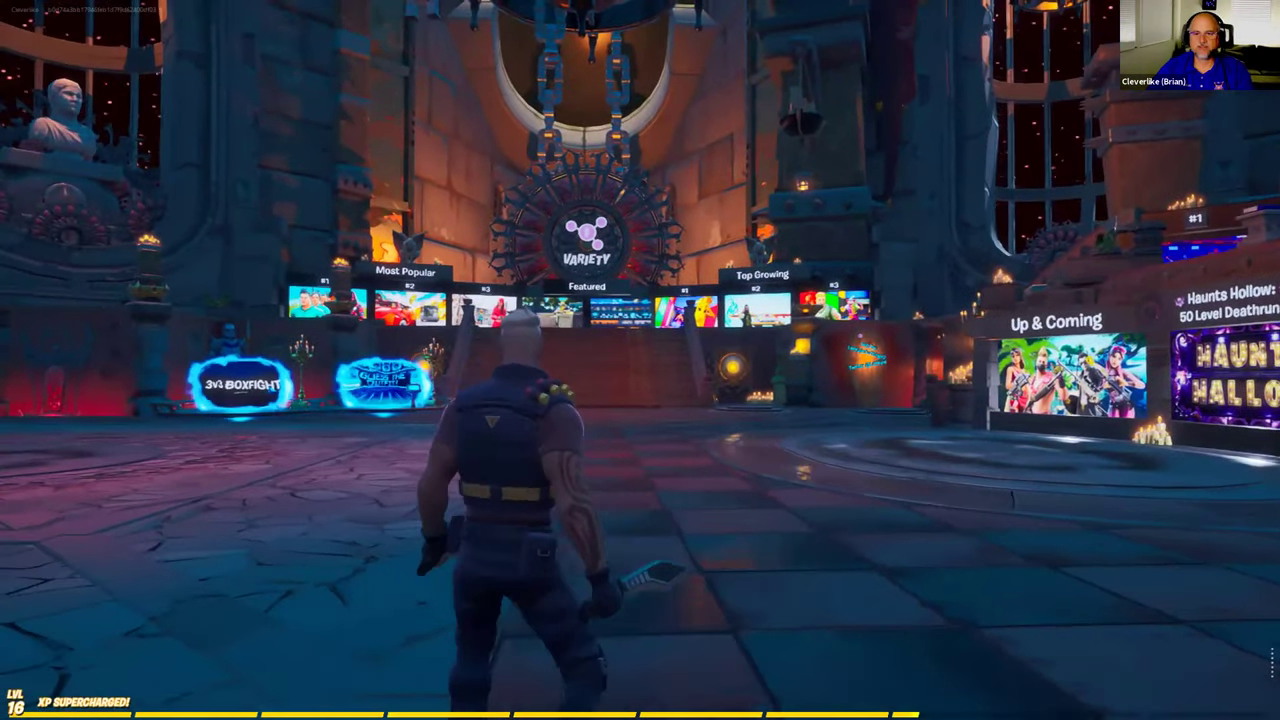
key("w")
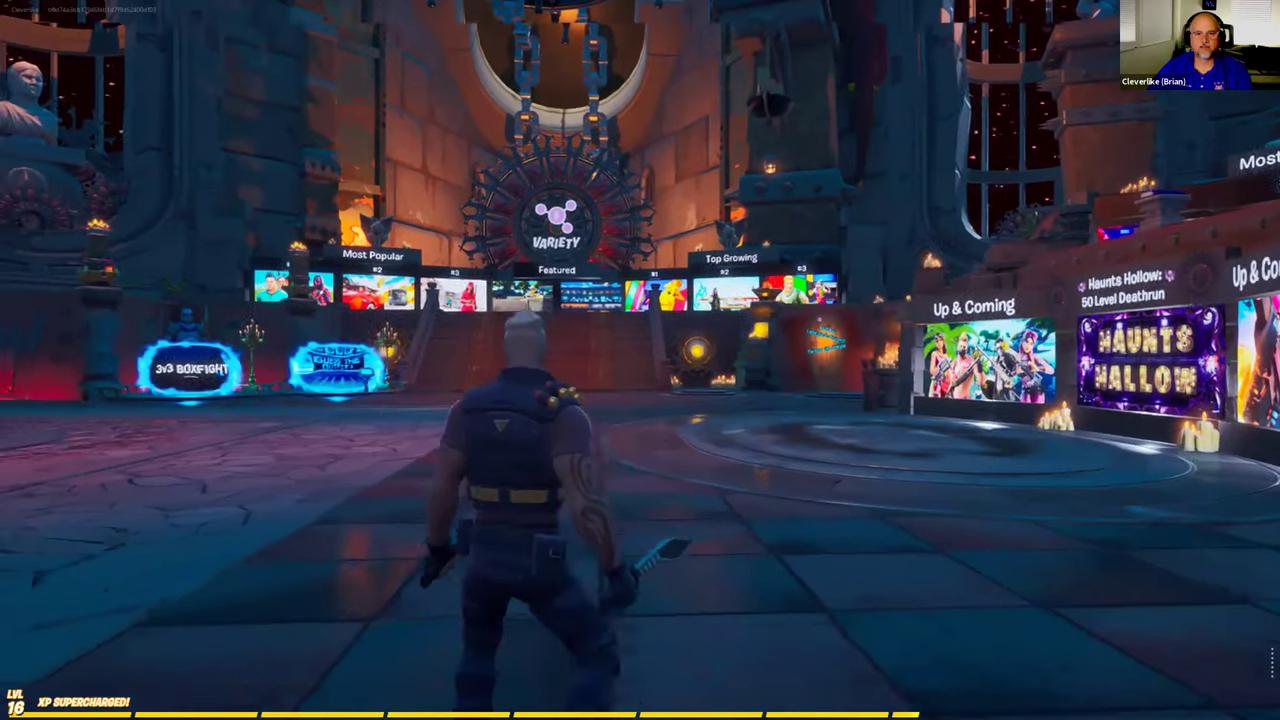
key("w")
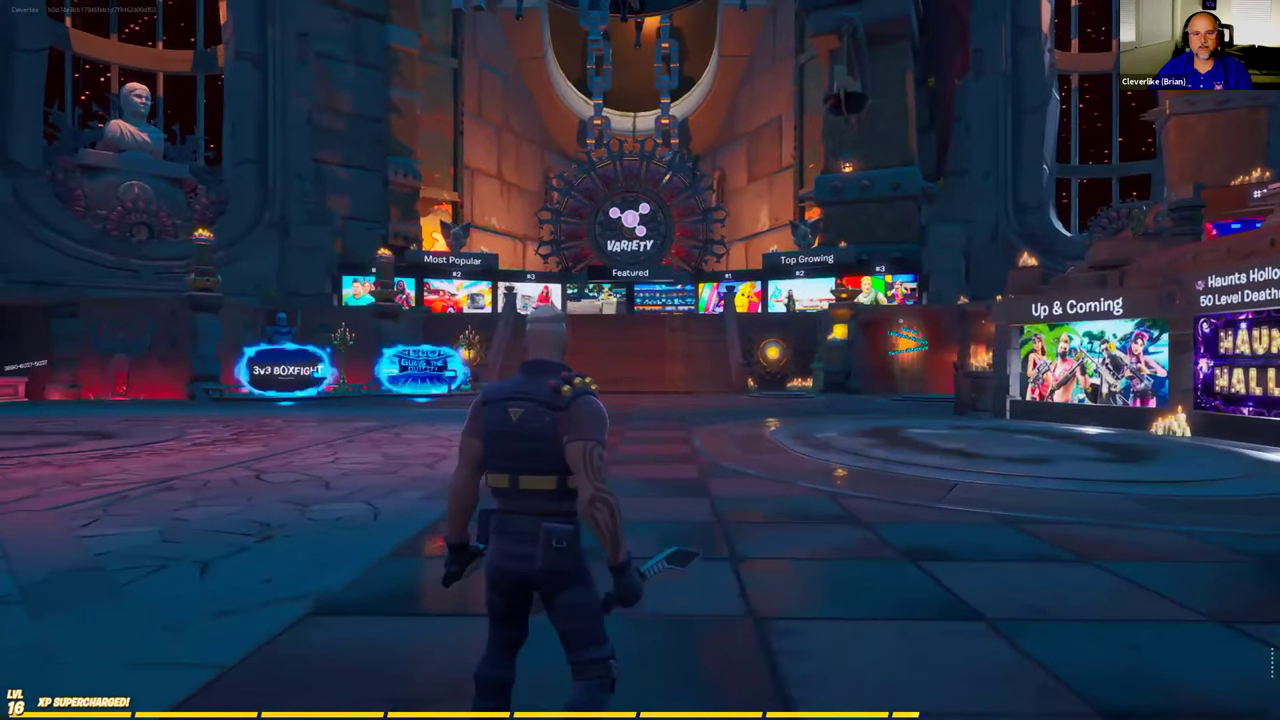
key("w")
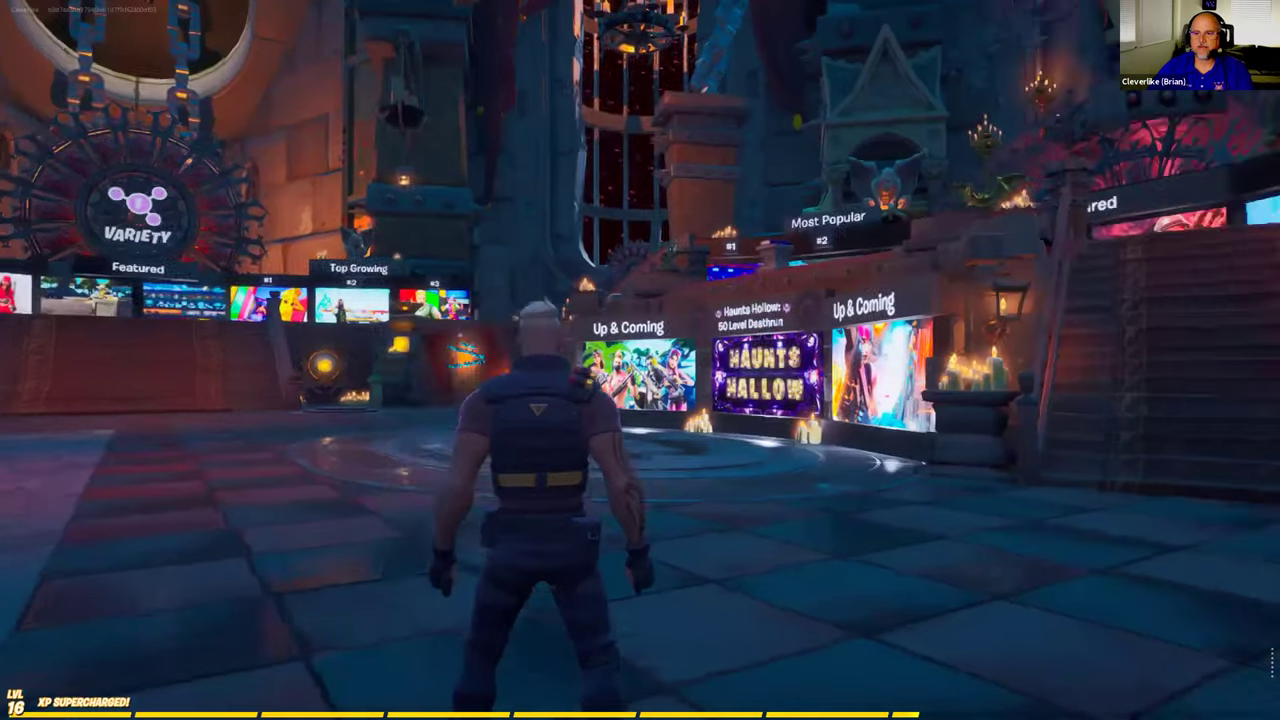
Step: Walk the character to the golden rift and stand at its Change Destination console
key("s")
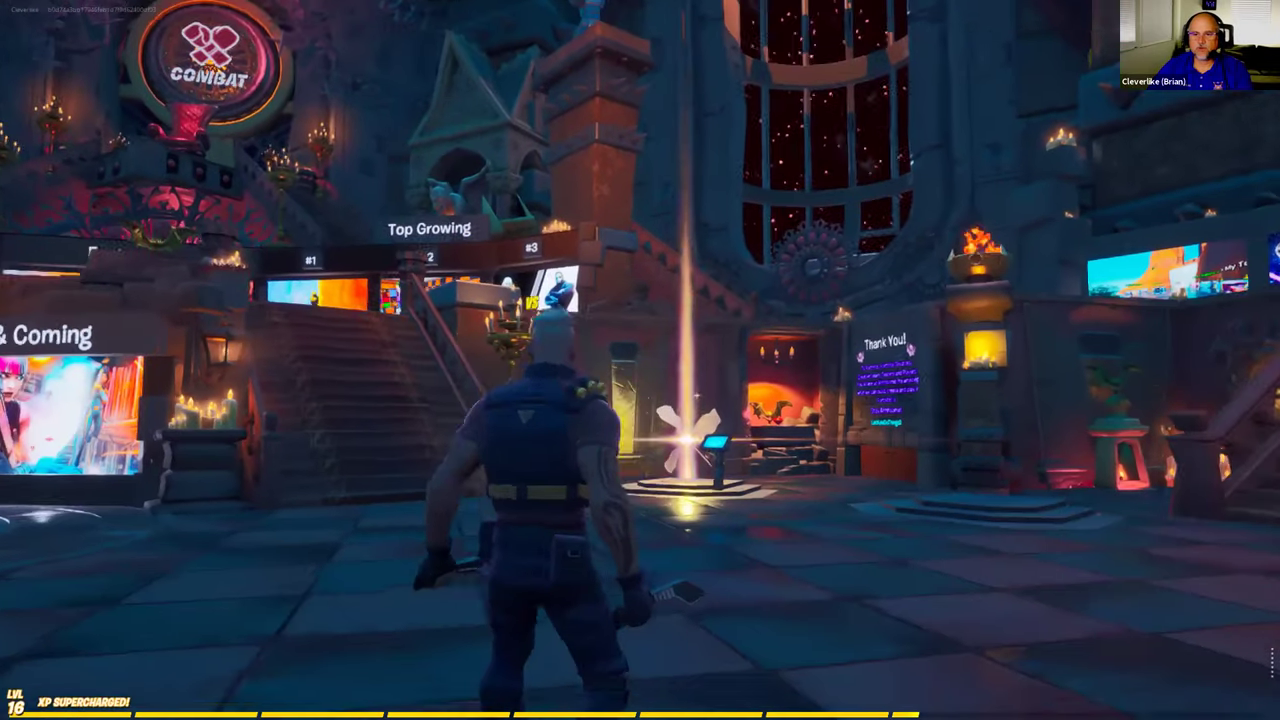
key("s")
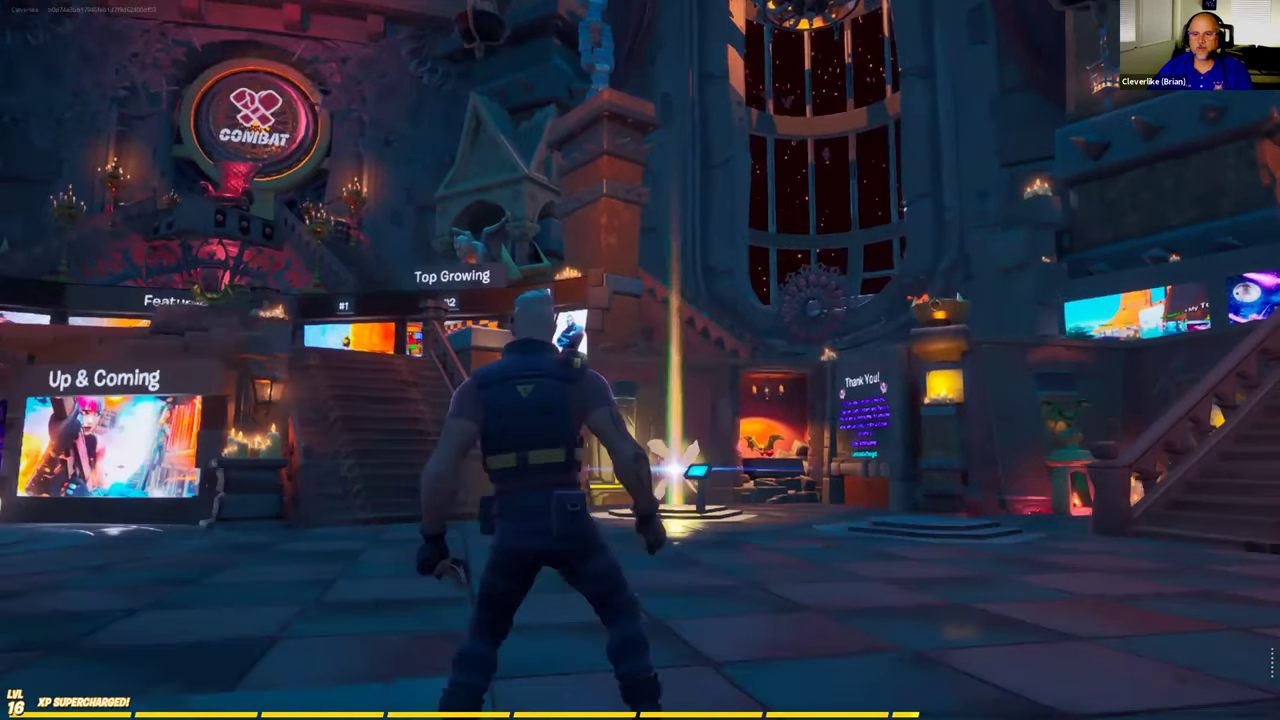
key("w")
key("w")
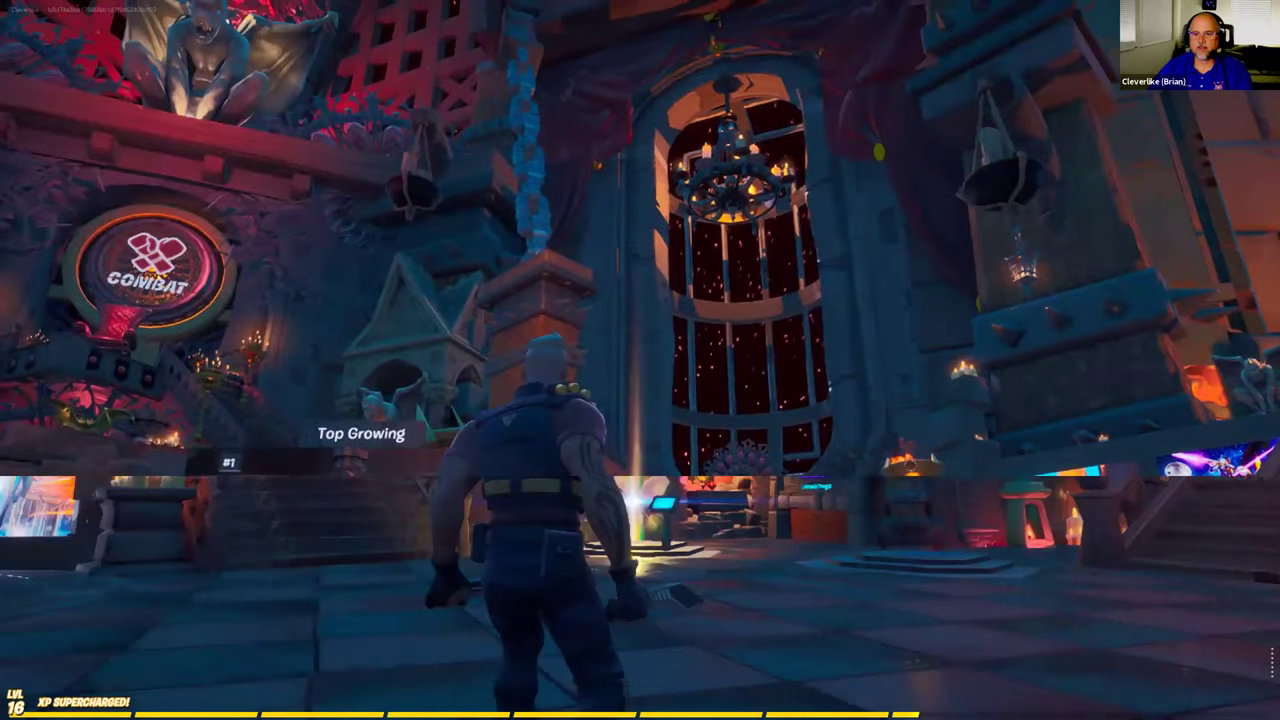
key("w")
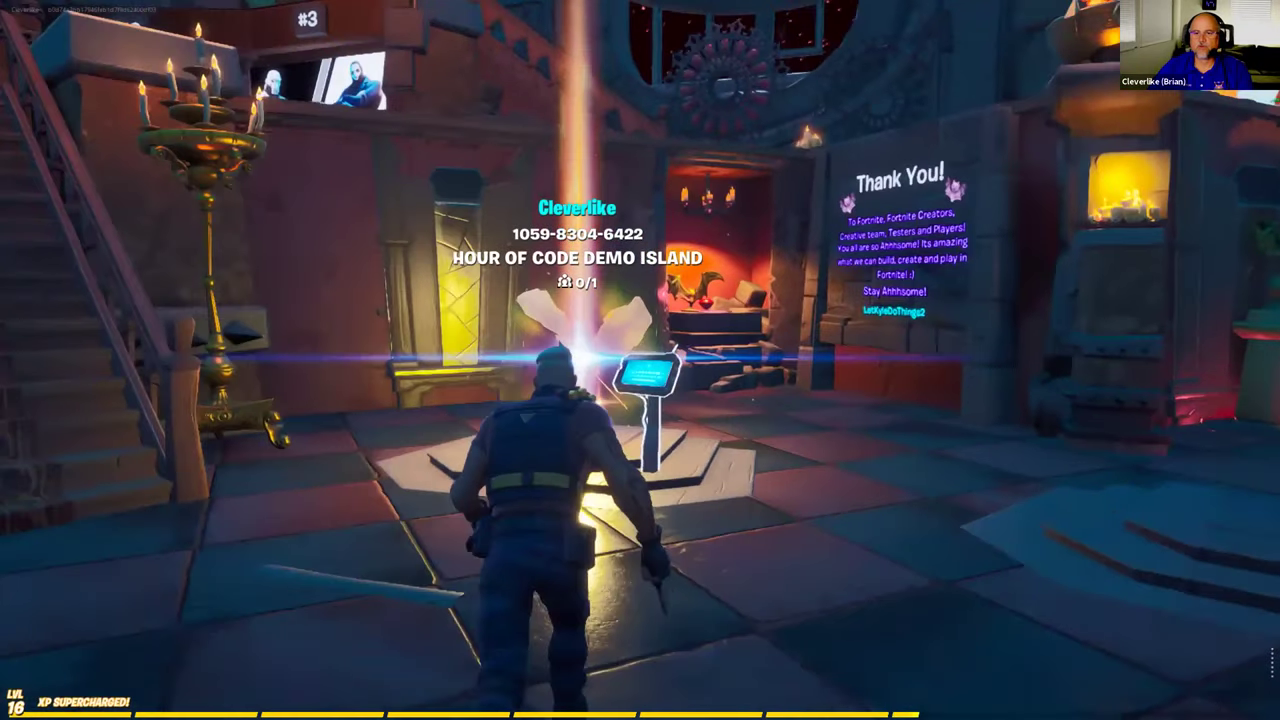
key("w")
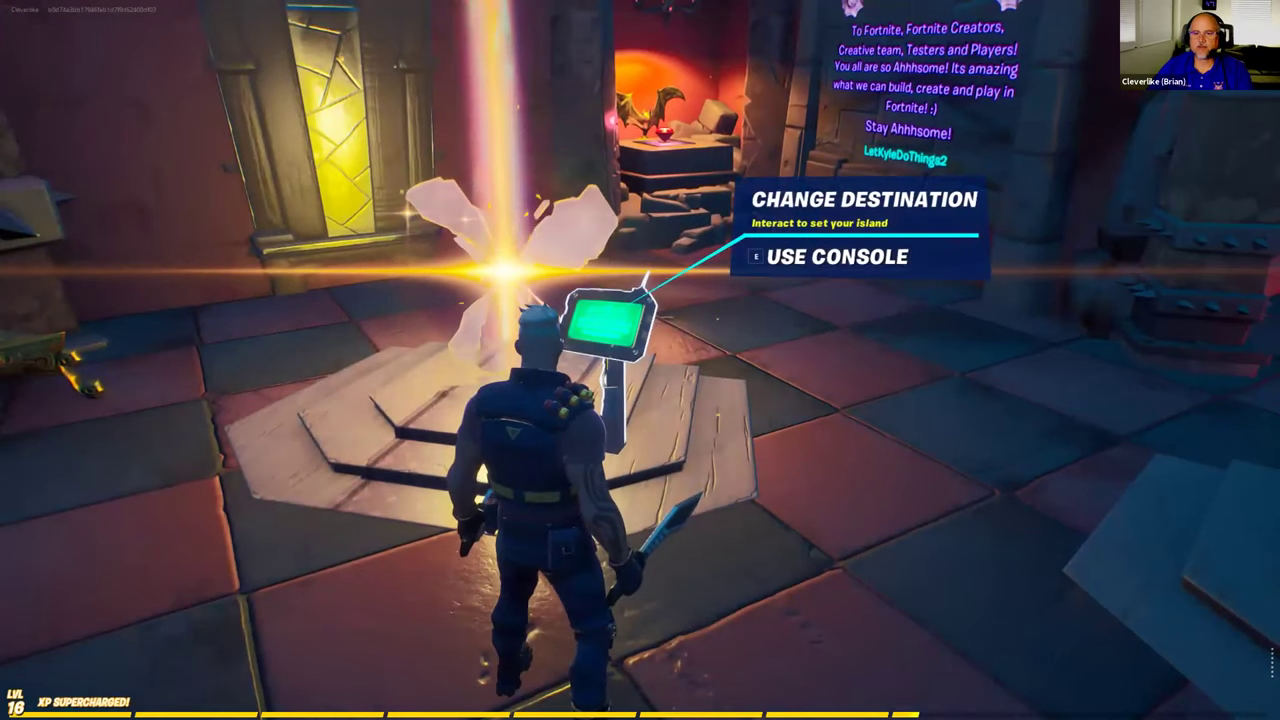
key("a")
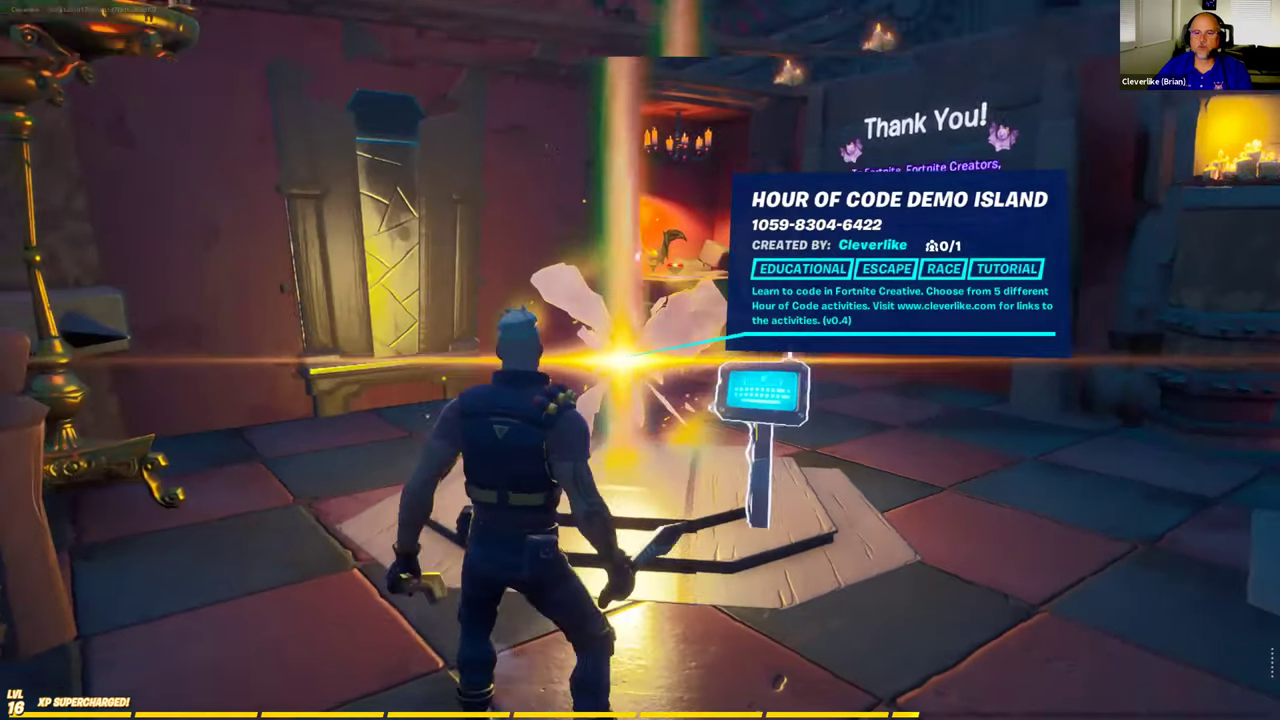
key("d")
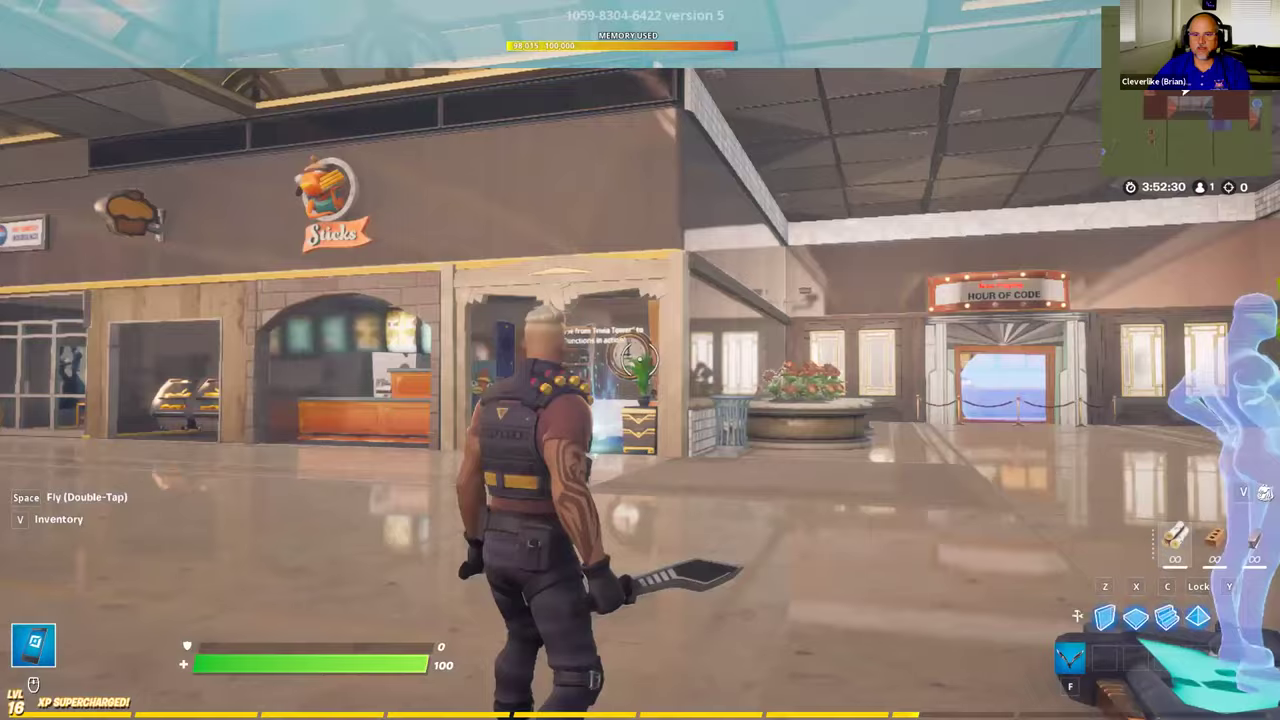
Step: Switch the character to flying and rise through the mall's roof to a height overlooking the island
key("space")
key("space")
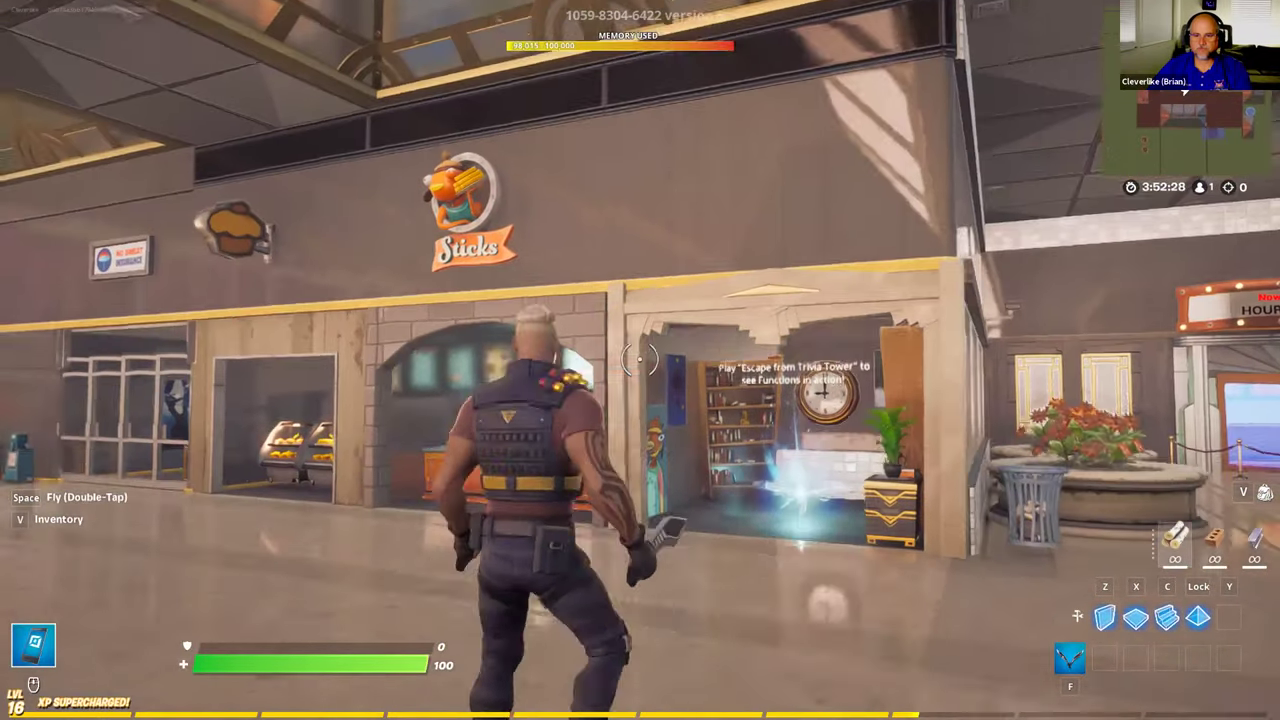
key("shift")
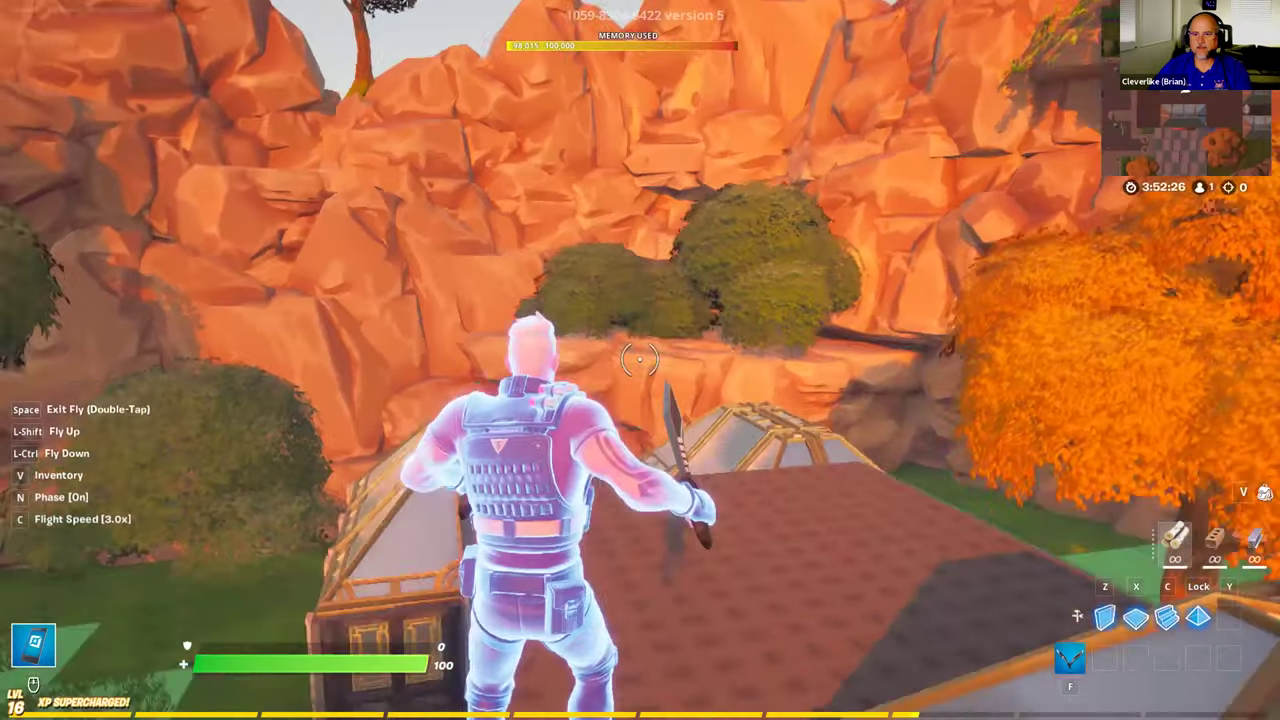
key("s")
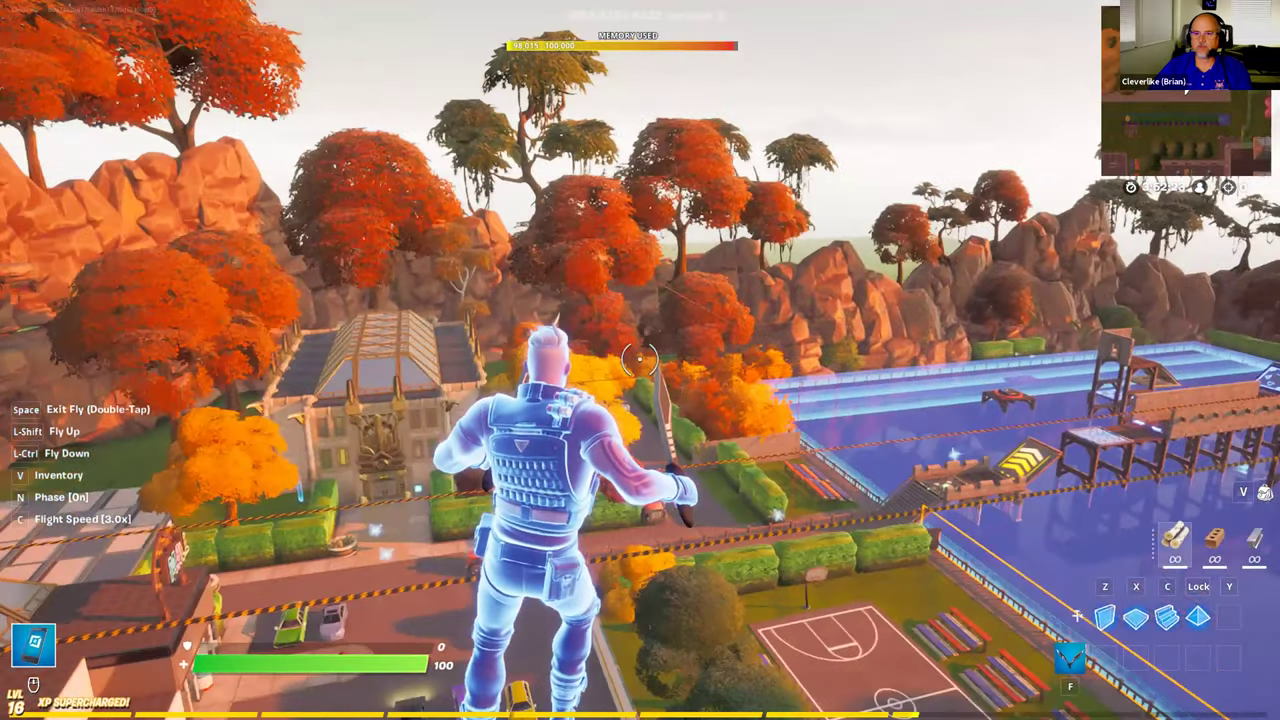
Step: Survey the island from the air, covering the pool obstacle course, the parking lot and the surrounding autumn trees
key("a")
key("a")
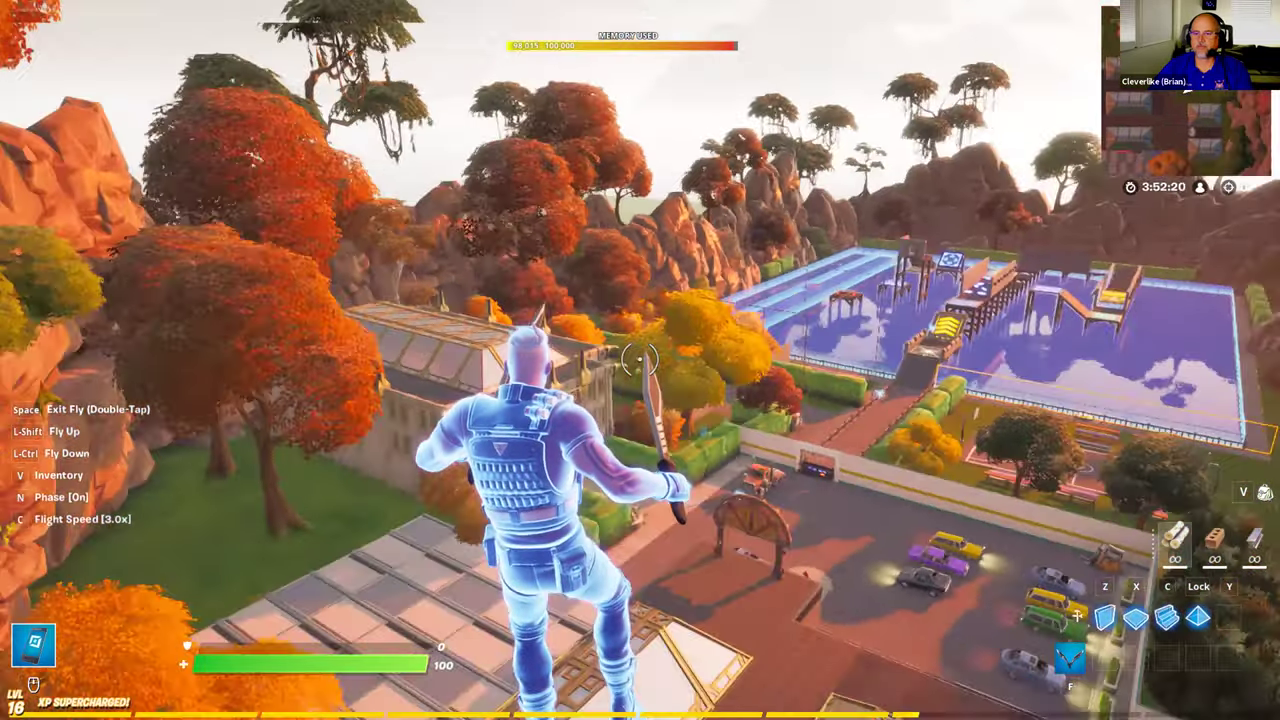
key("a")
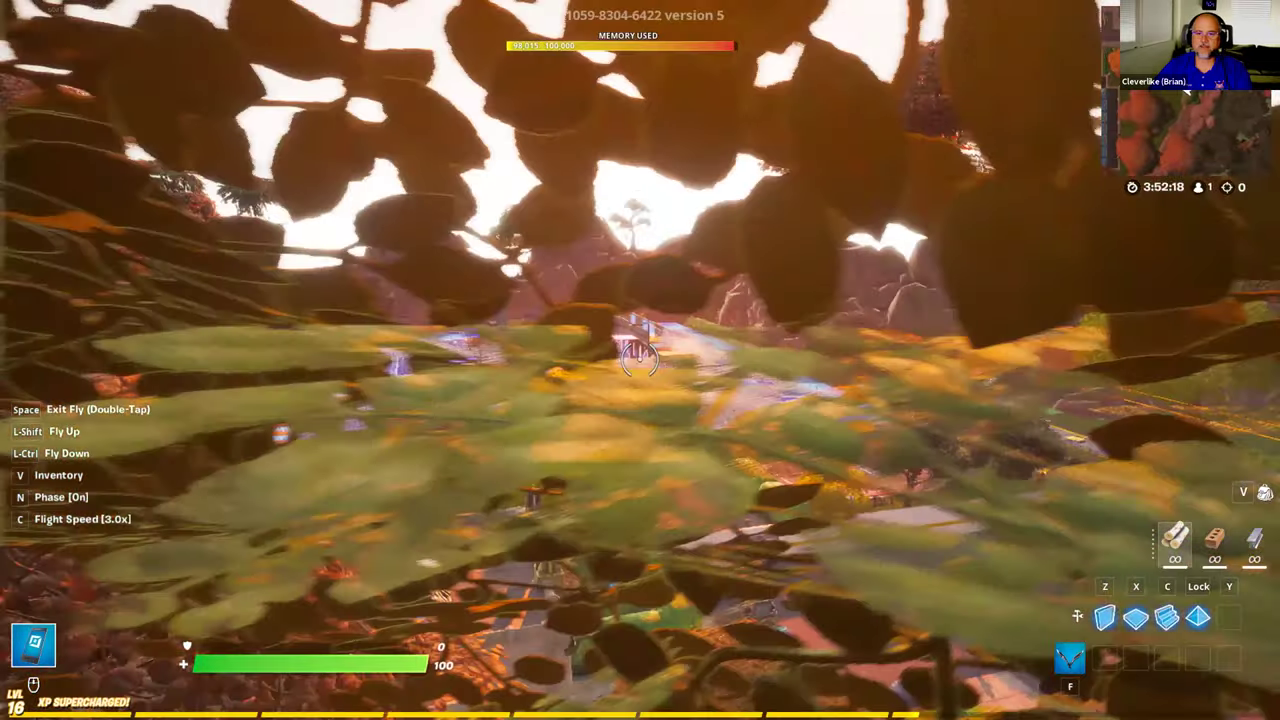
key("shift")
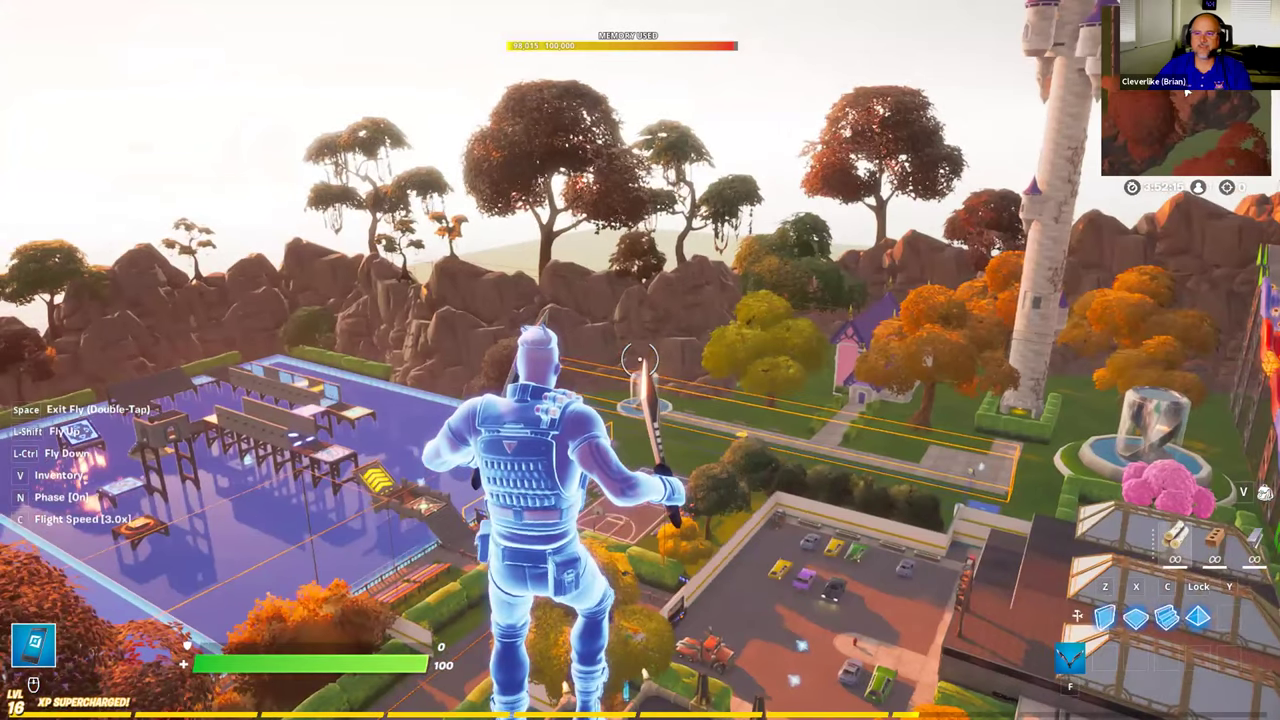
key("a")
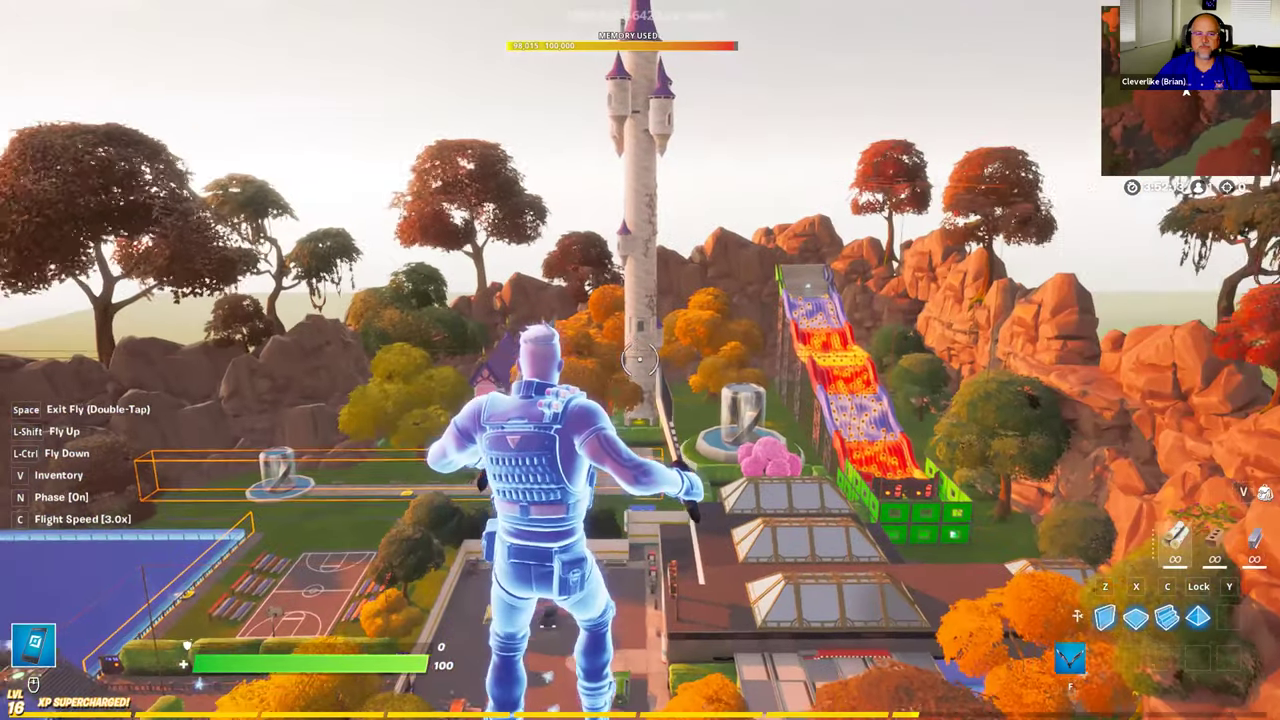
Step: Examine the castle tower, the fountains and the multicoloured slide beyond the mall from the air
key("w")
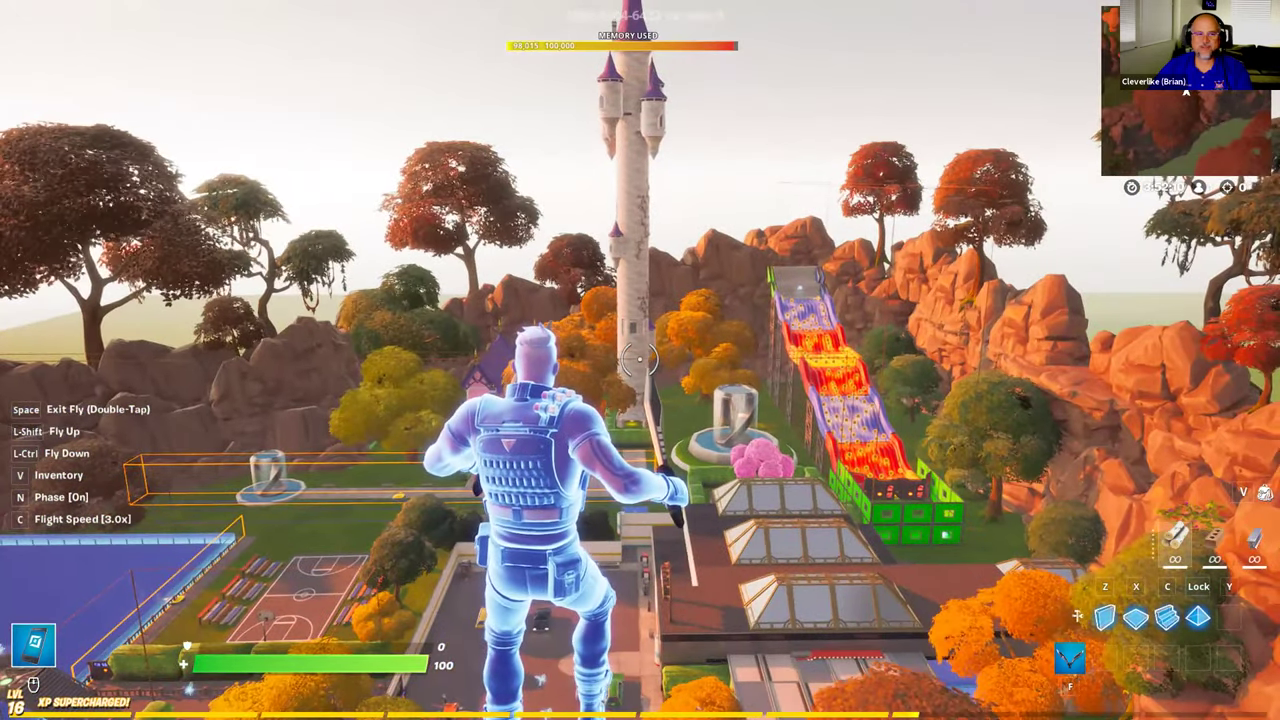
key("w")
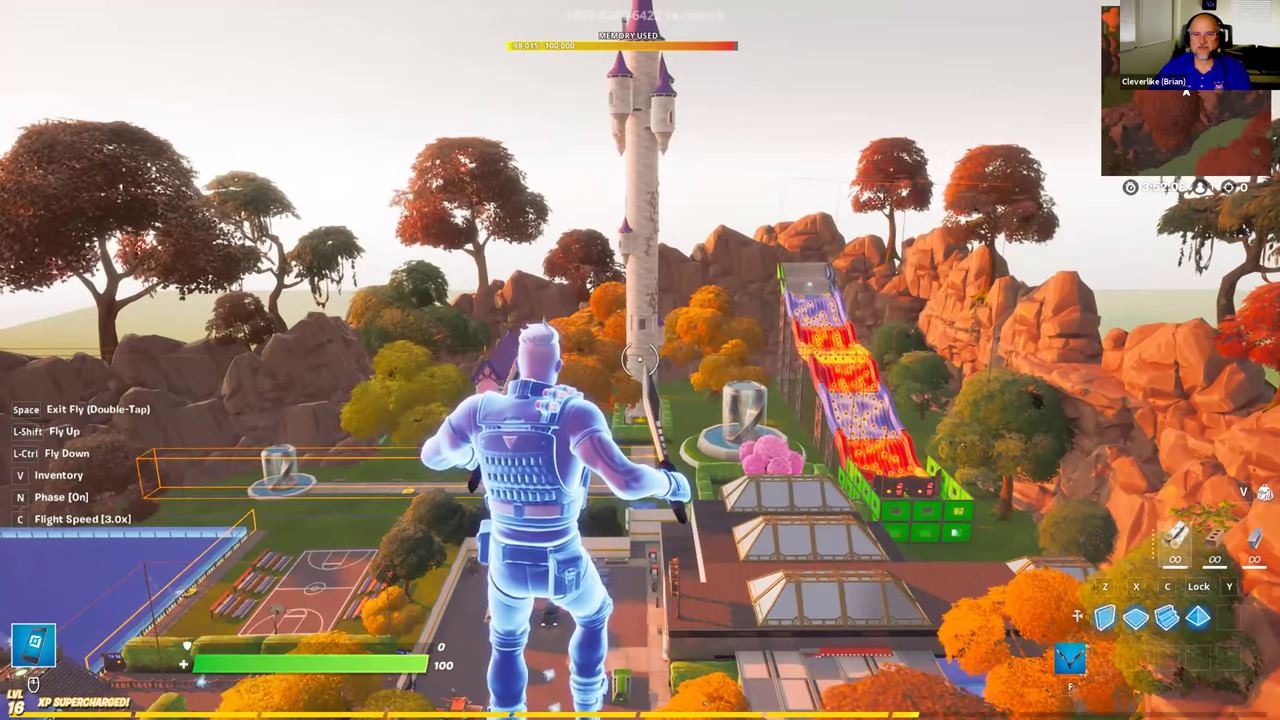
key("w")
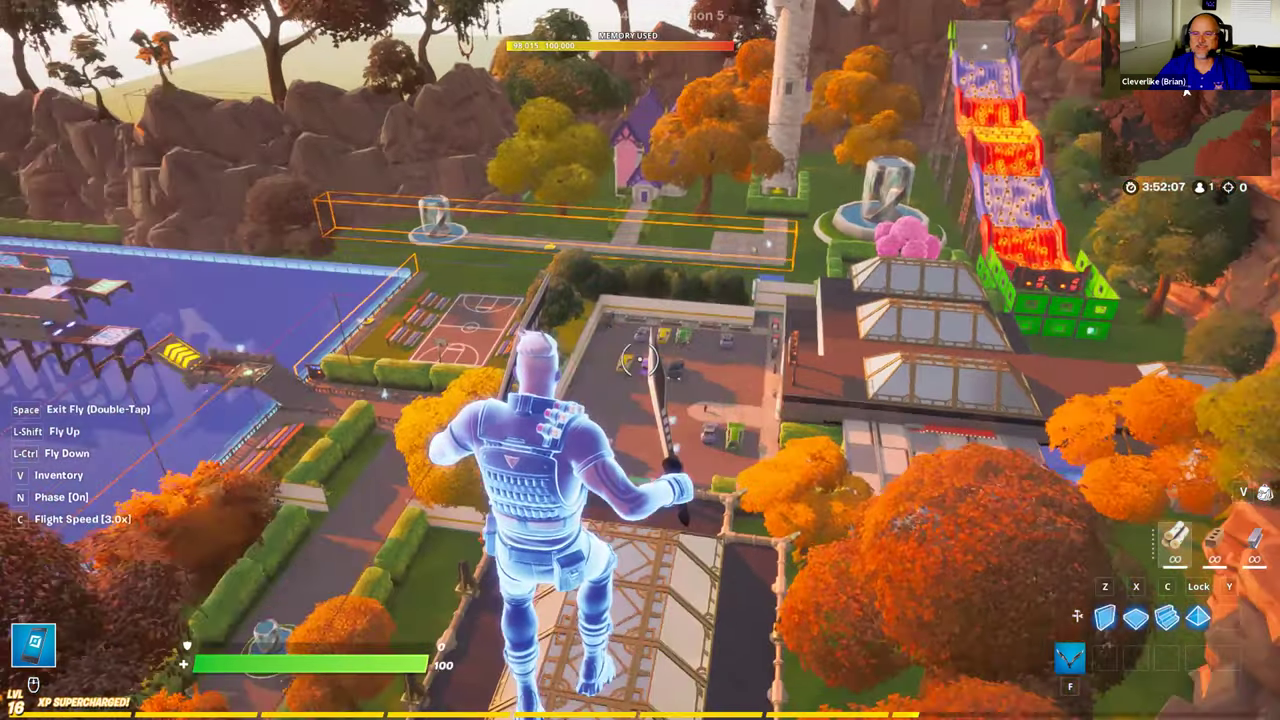
key("w")
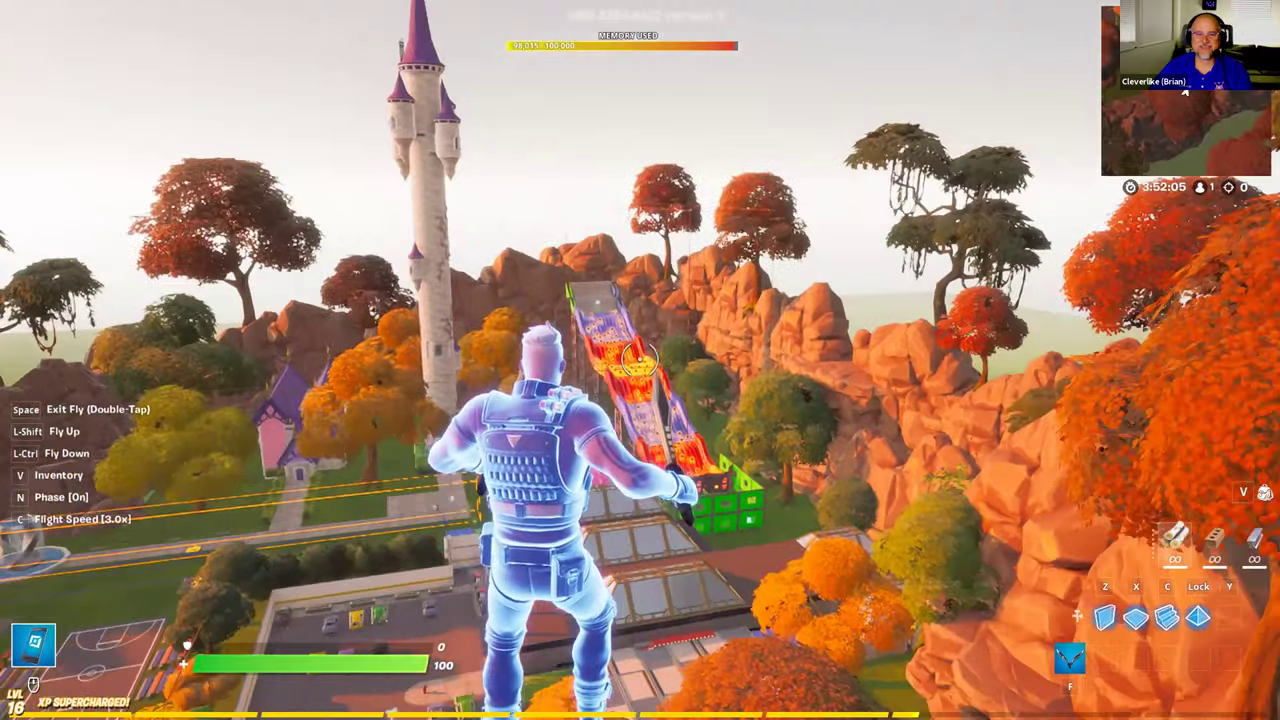
key("w")
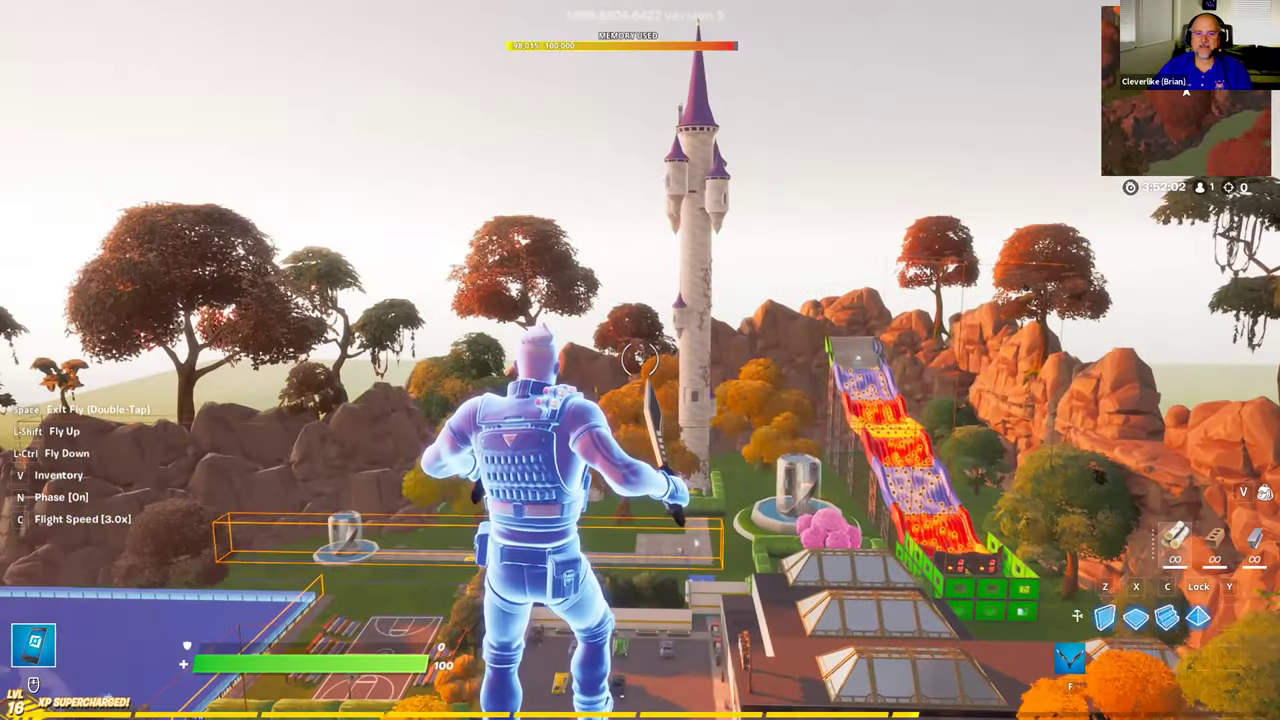
key("w")
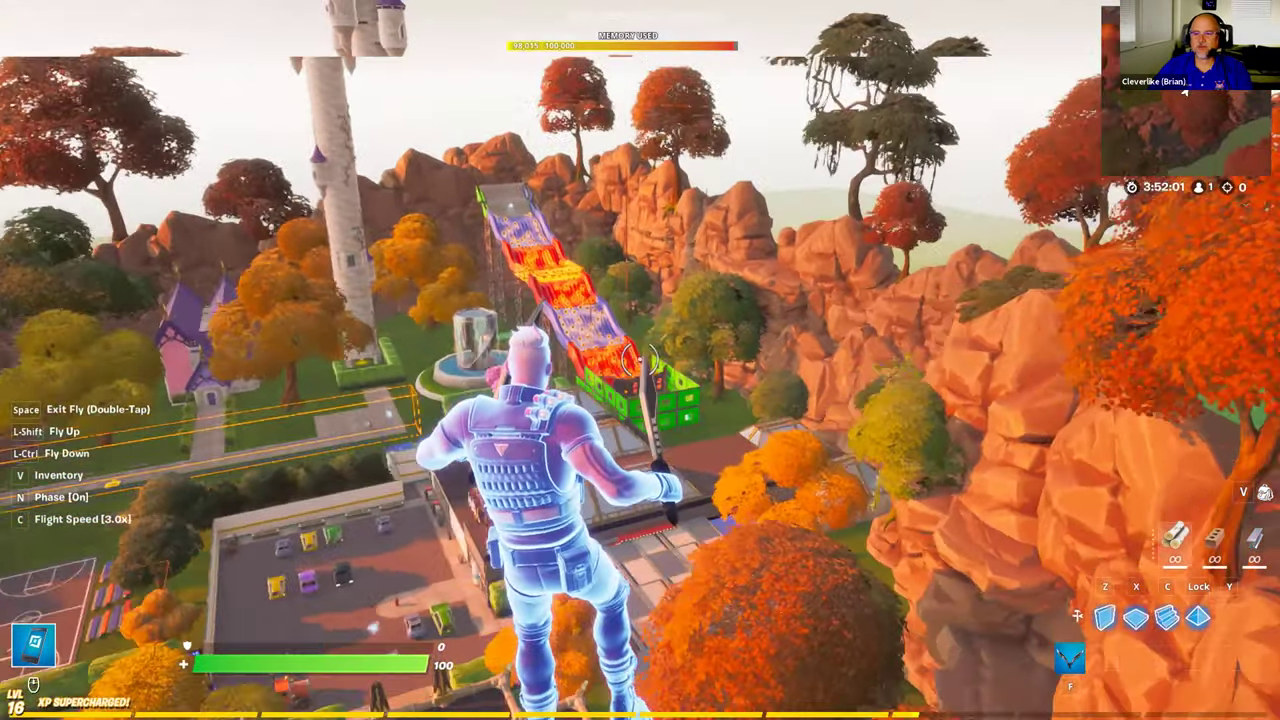
key("w")
Step: Equip the phone tool, target individual cliff rocks along the island's edge to inspect them as separate props, and return to the pickaxe
key("f")
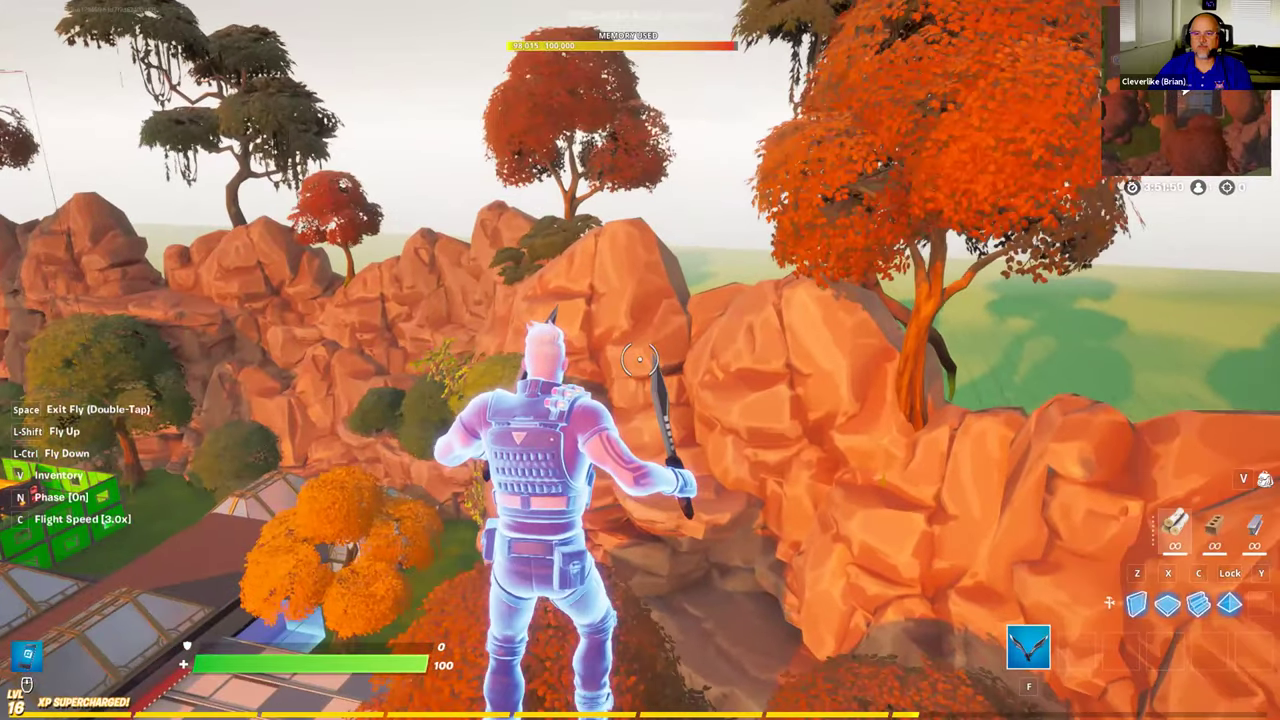
middle_click(640, 360)
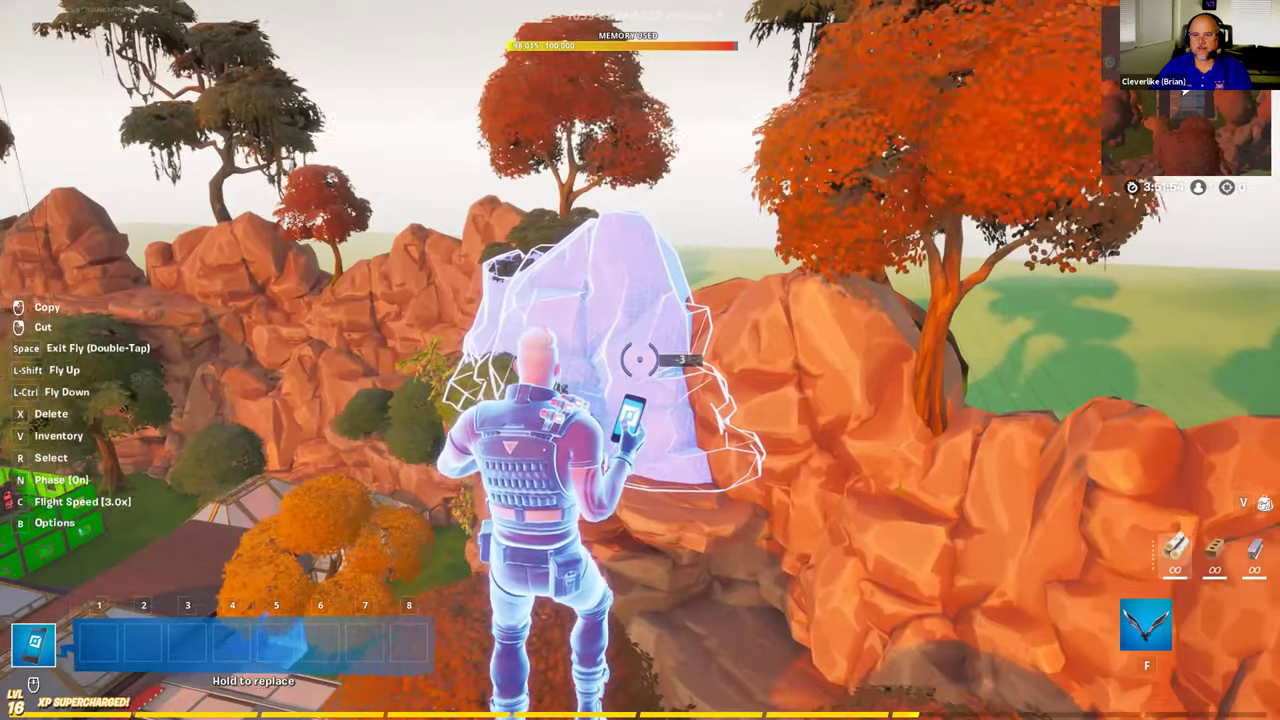
key("w")
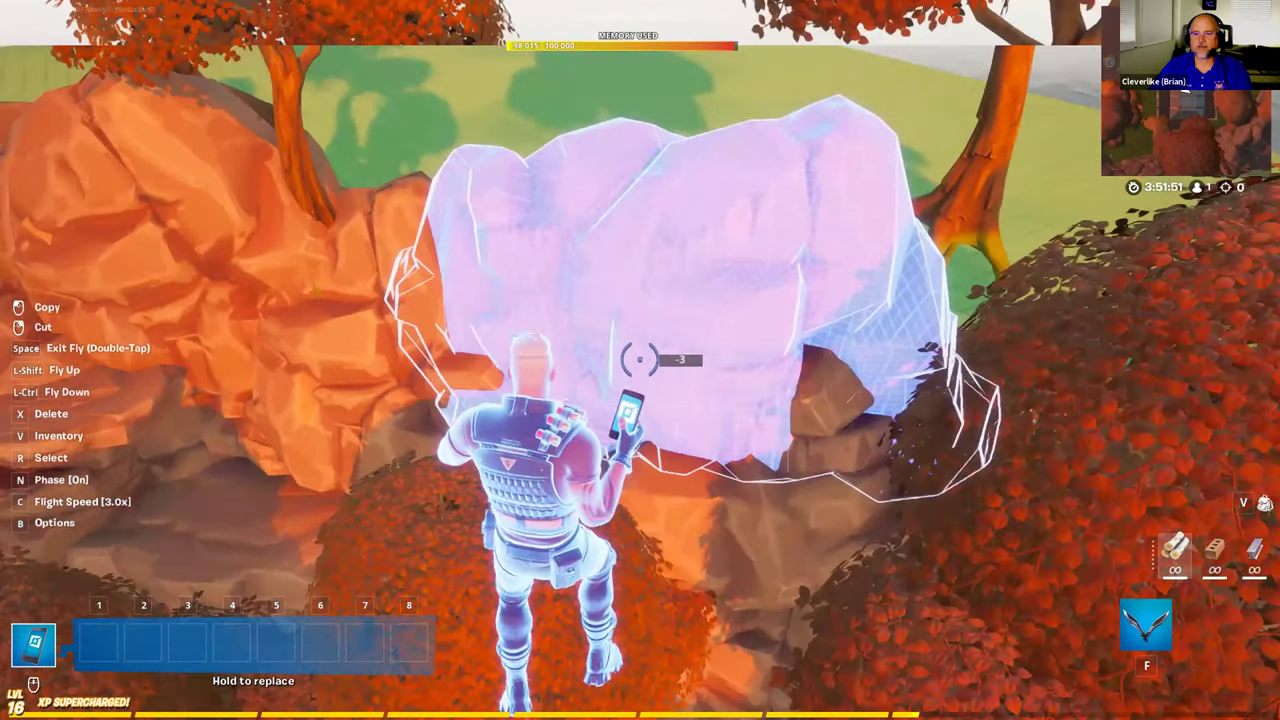
key("a")
key("a")
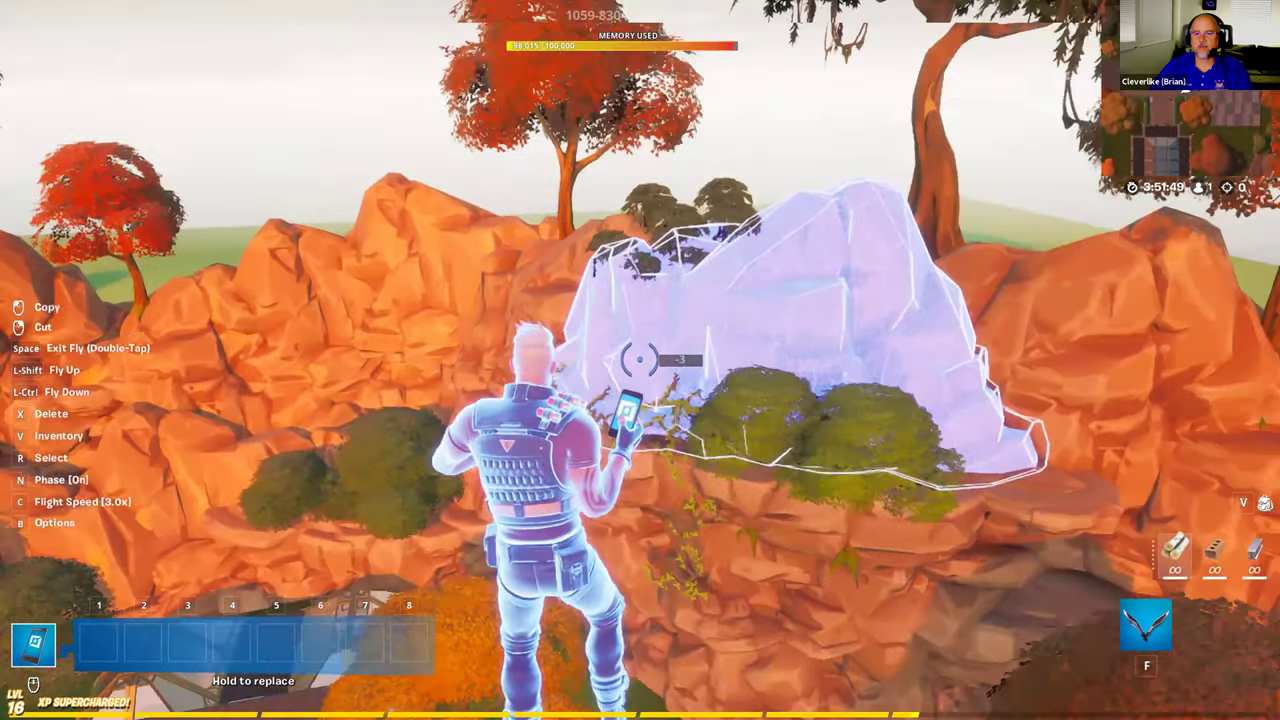
key("a")
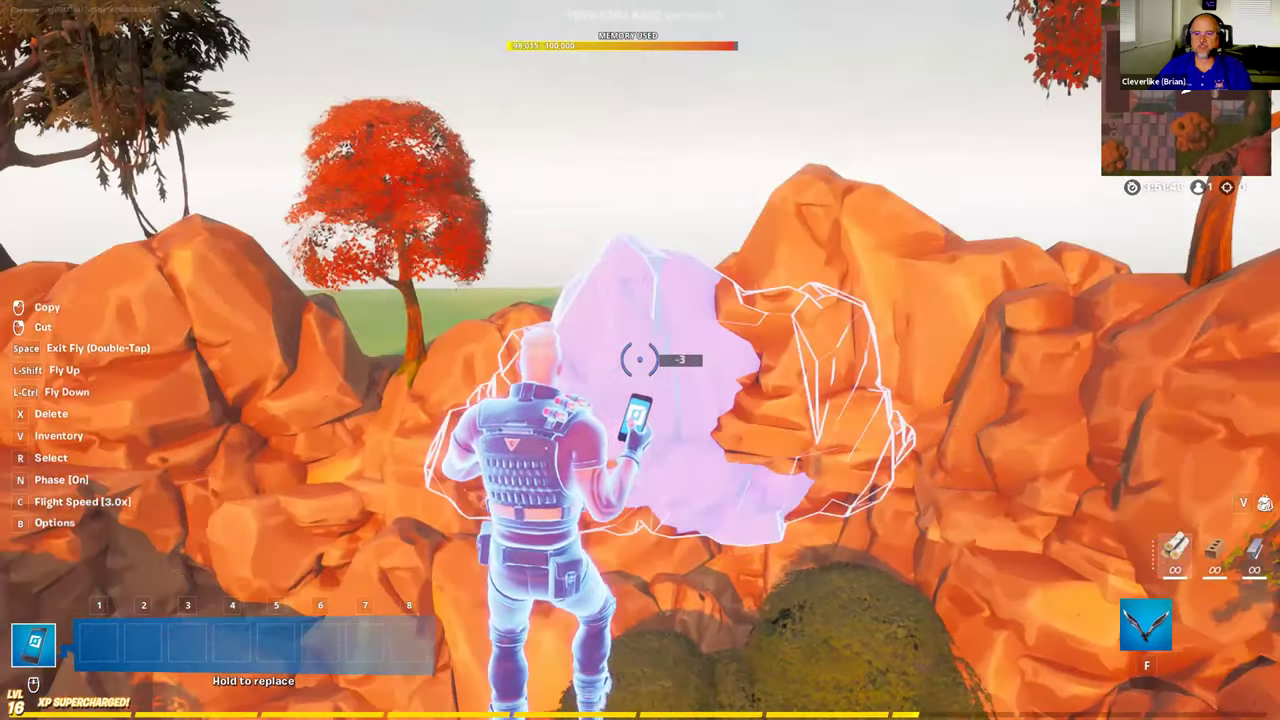
key("s")
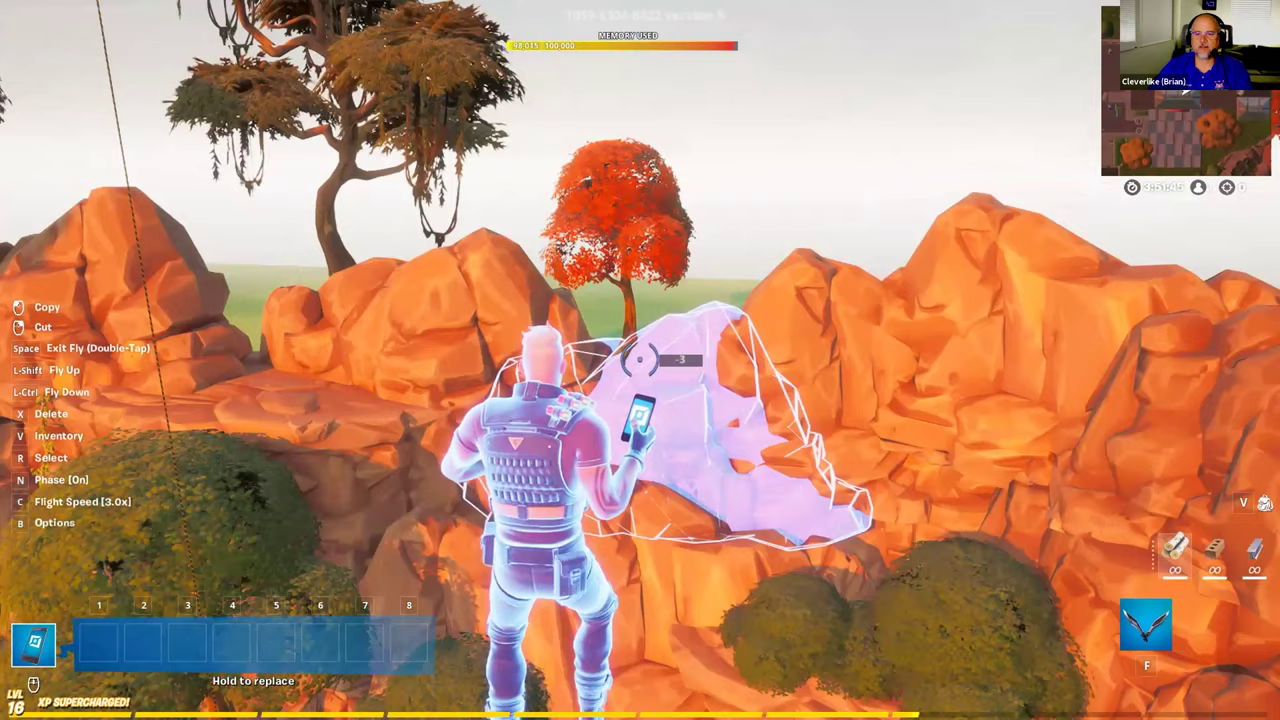
key("f")
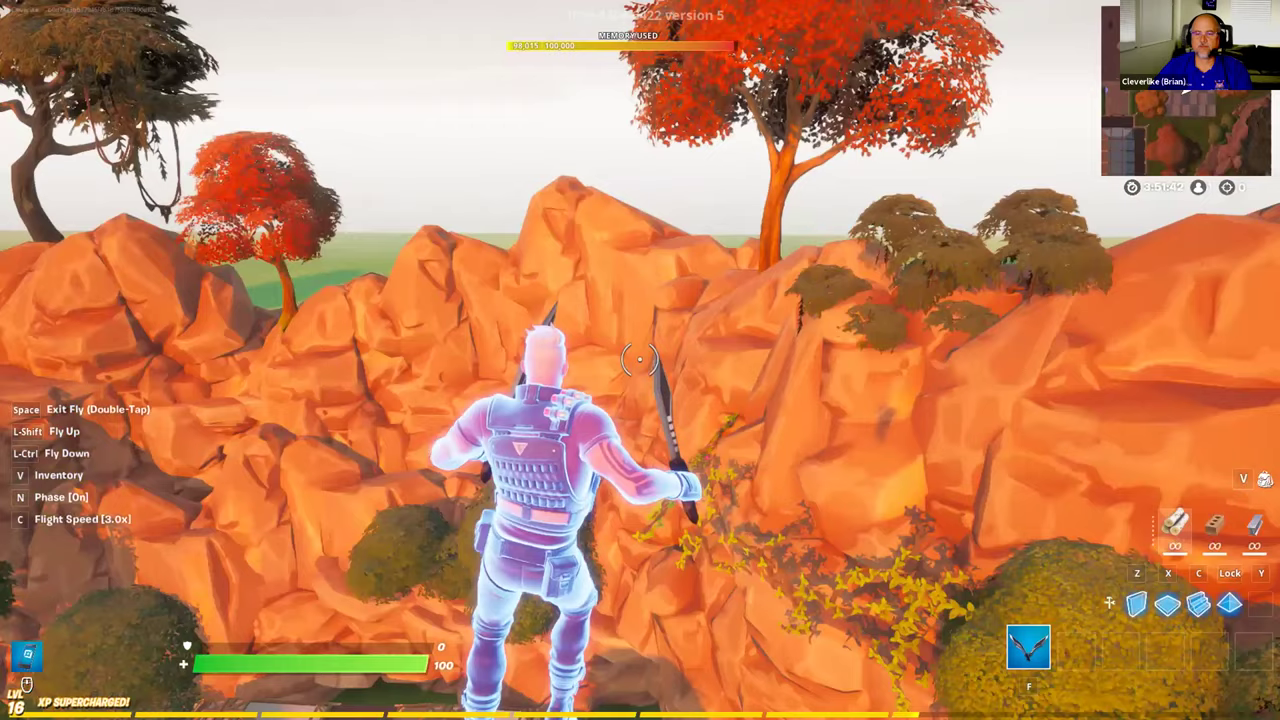
Step: Look over the island's layout from the rock cliffs and slide across to the tower garden and the pool
key("s")
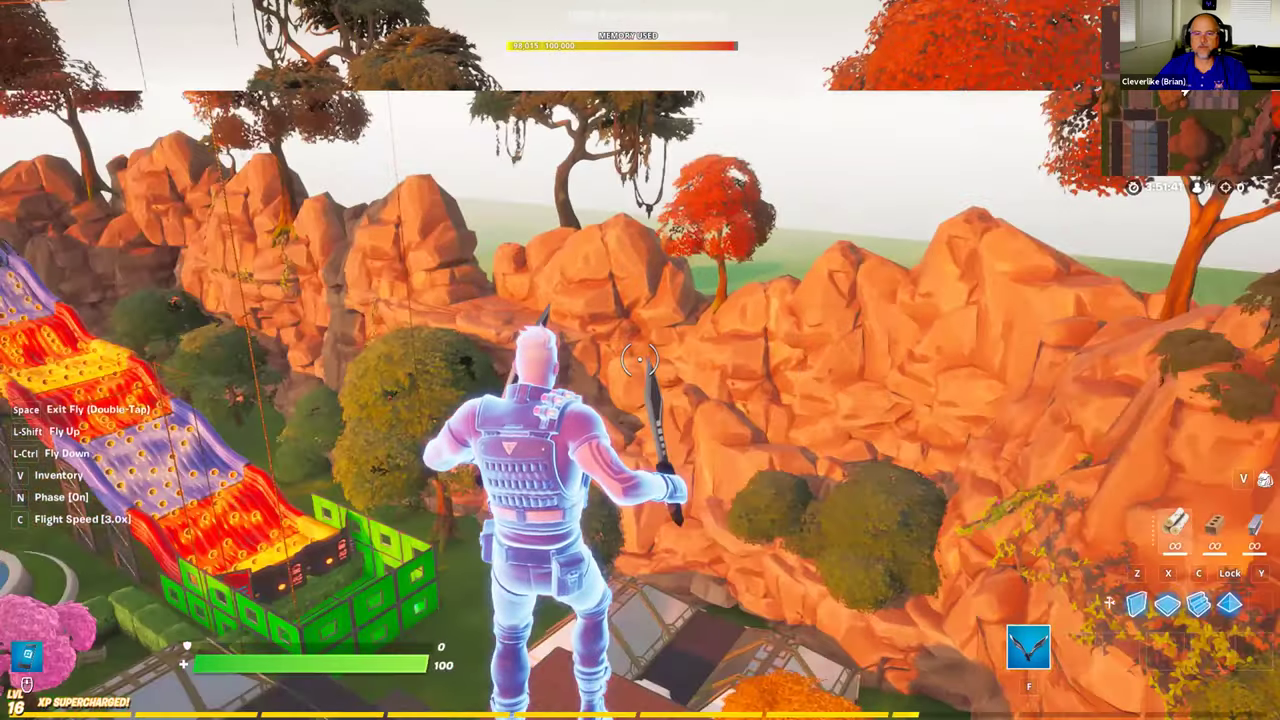
key("w")
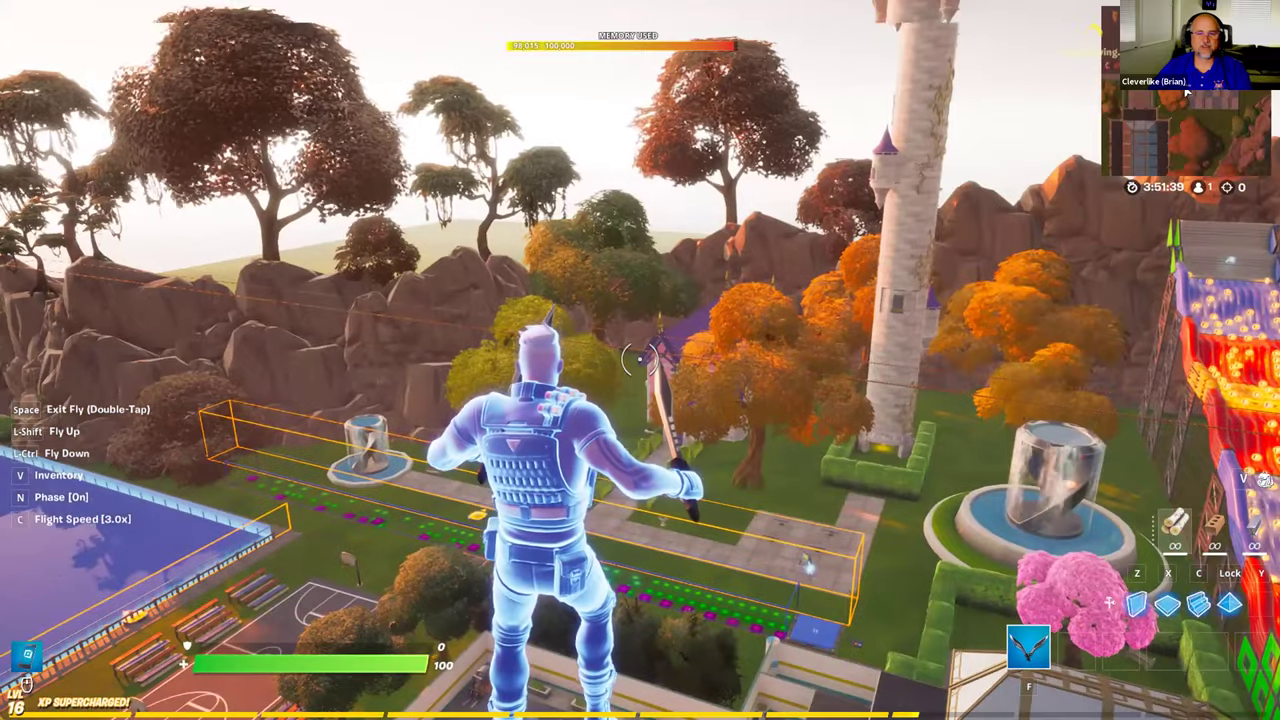
key("w")
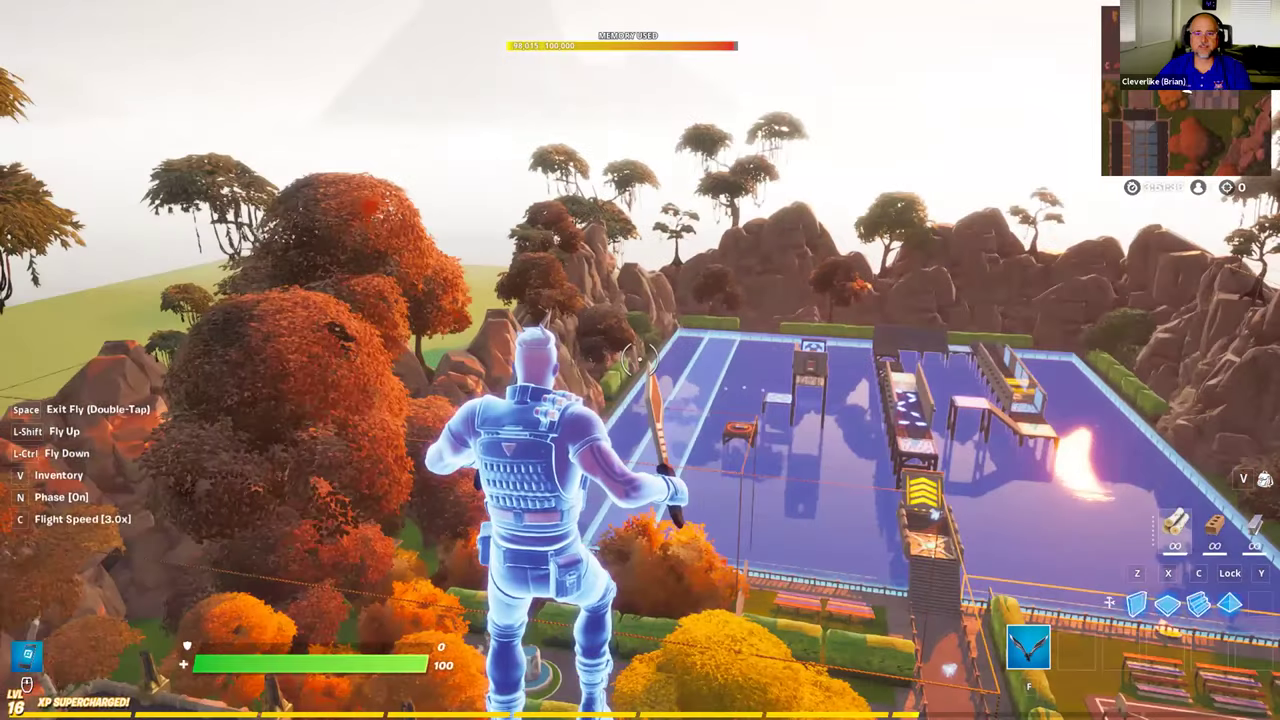
key("w")
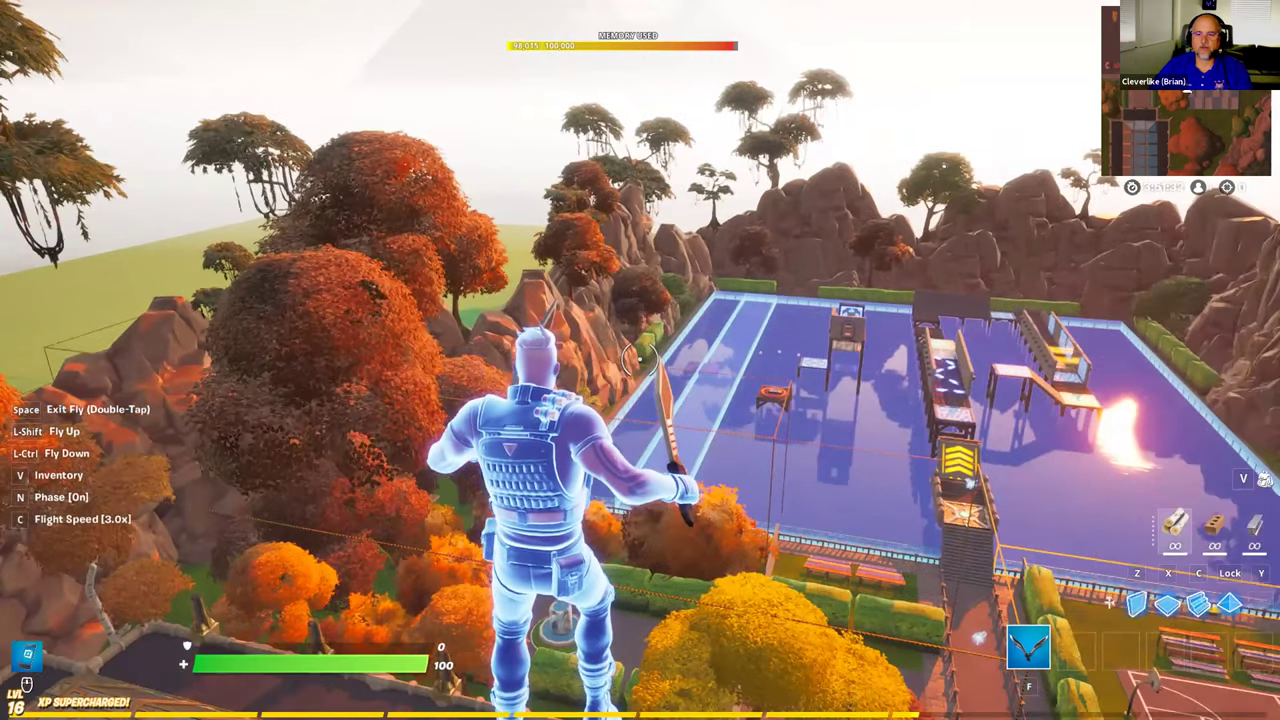
key("w")
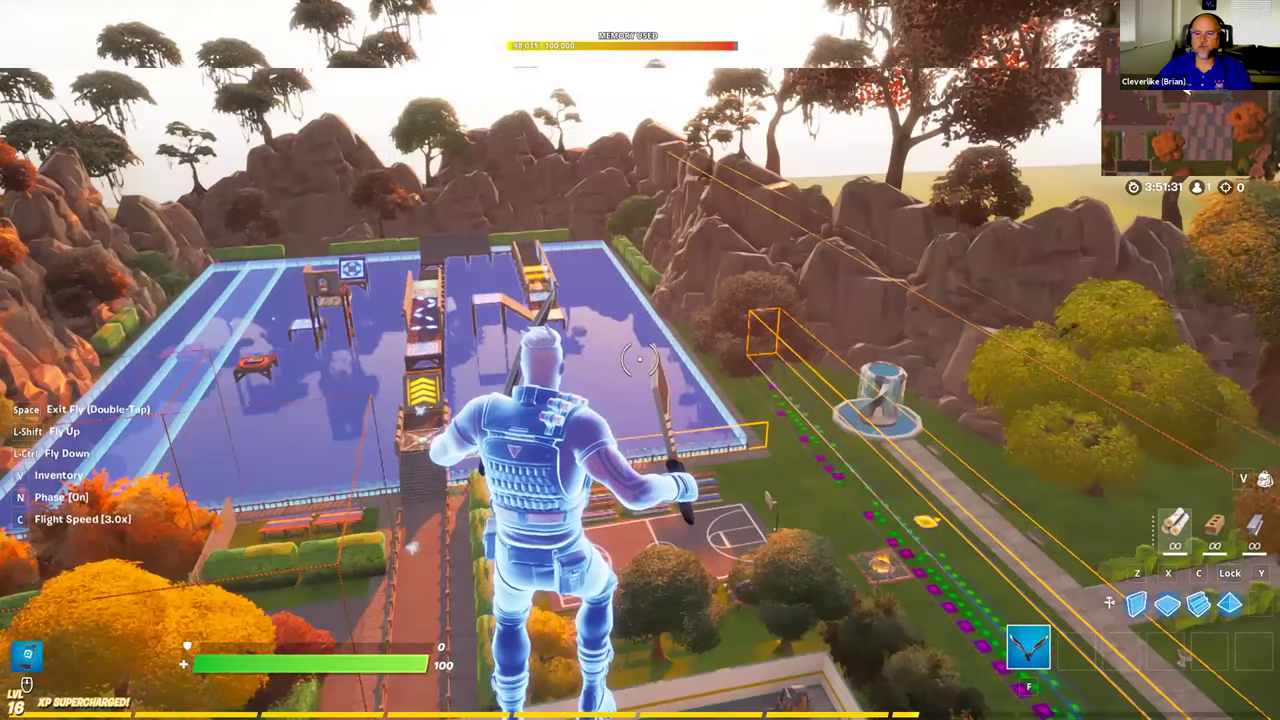
key("w")
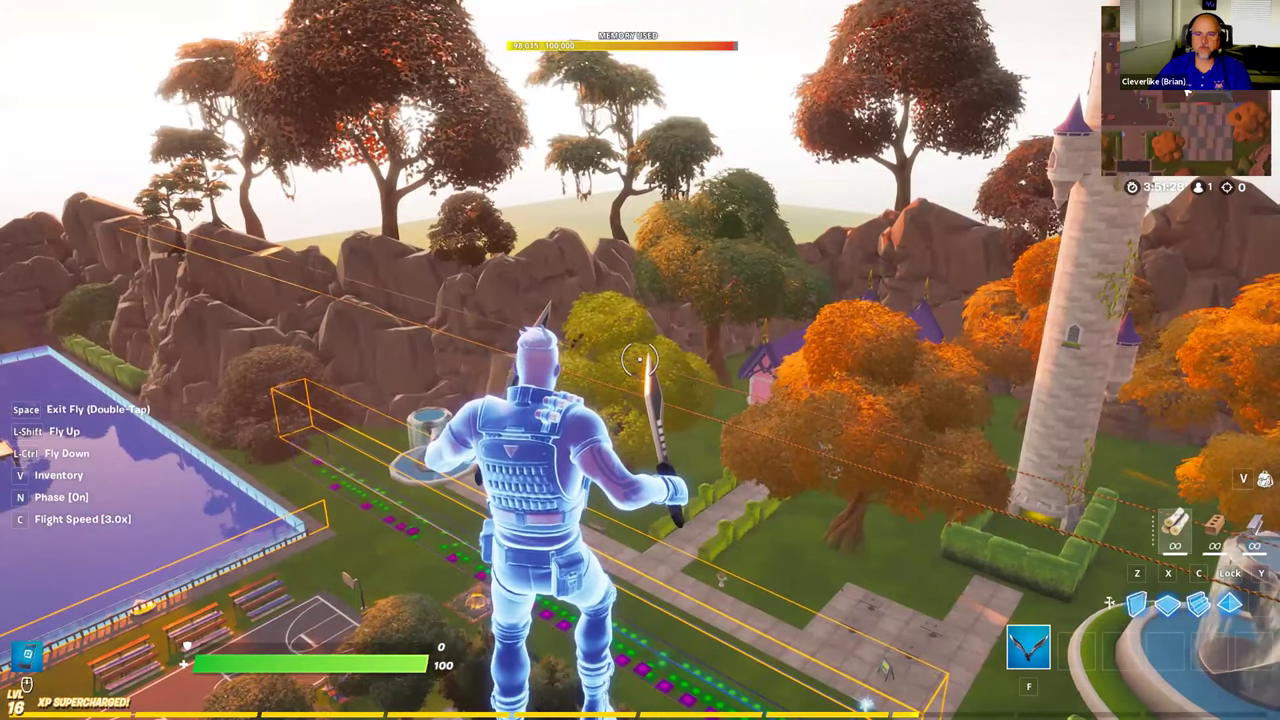
Step: Inspect the glass-roofed building, parking lot, basketball court and pool obstacle course from above
key("d")
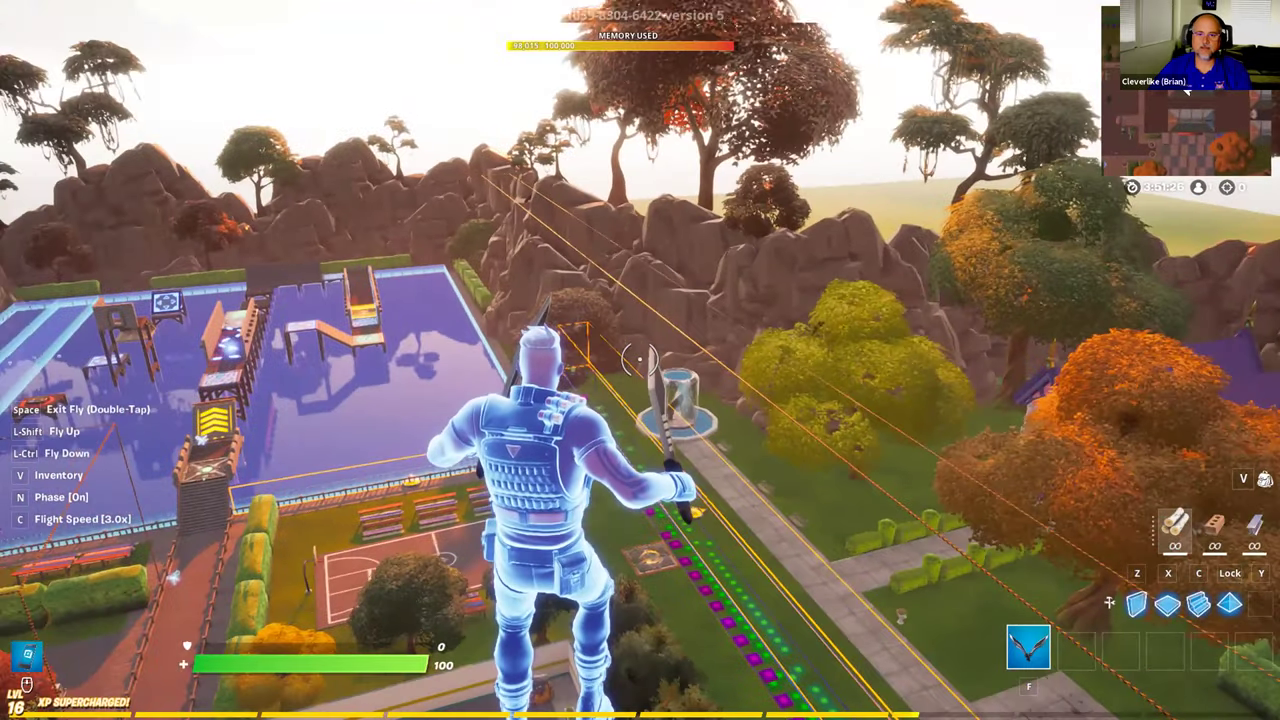
key("d")
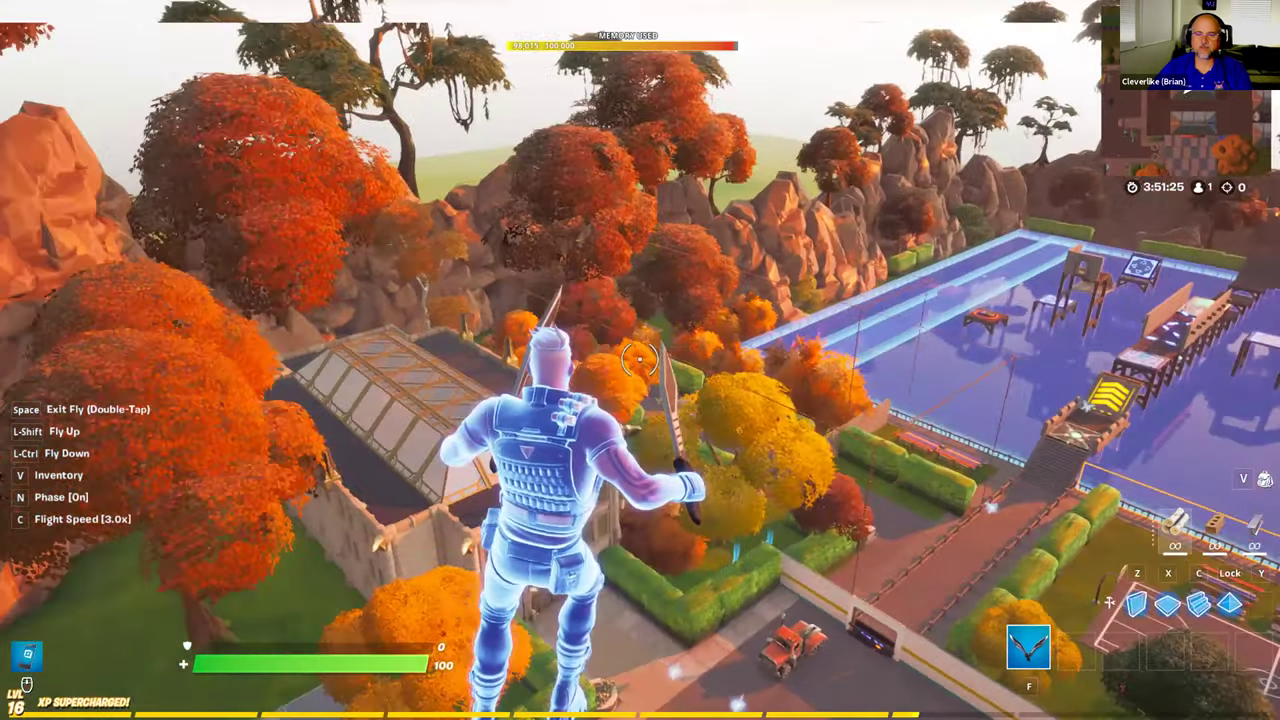
key("w")
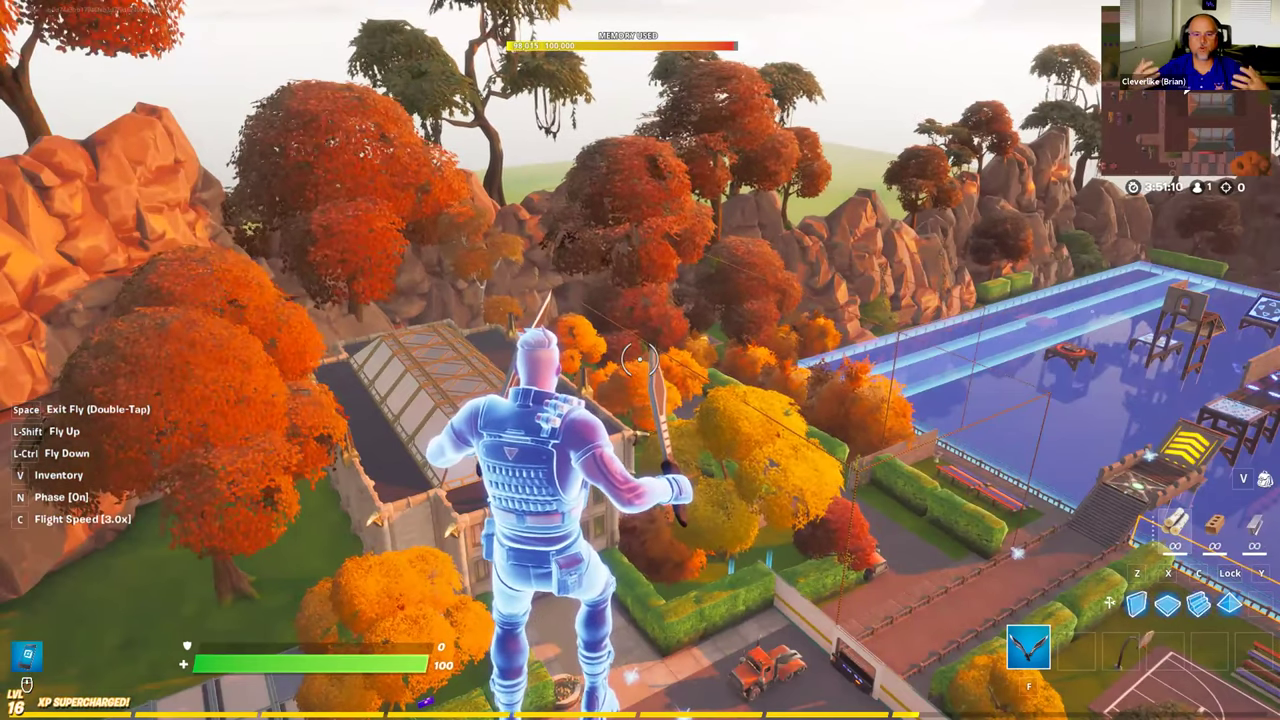
key("w")
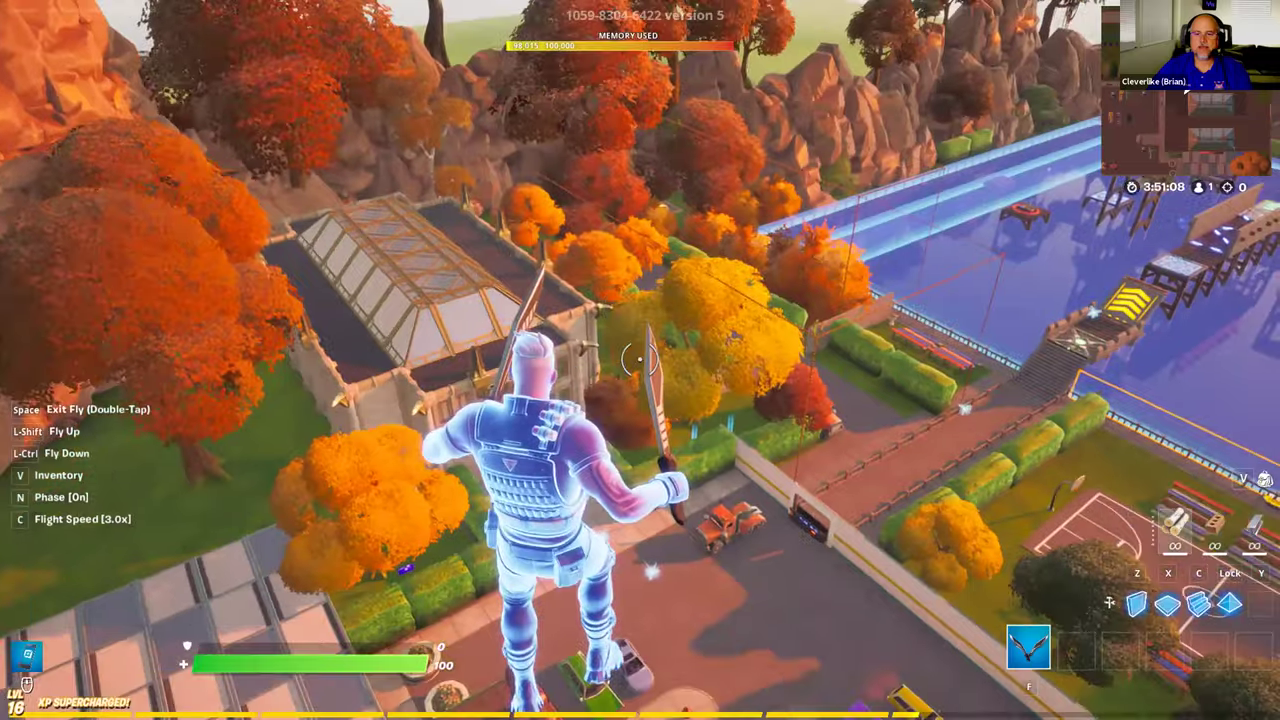
key("a")
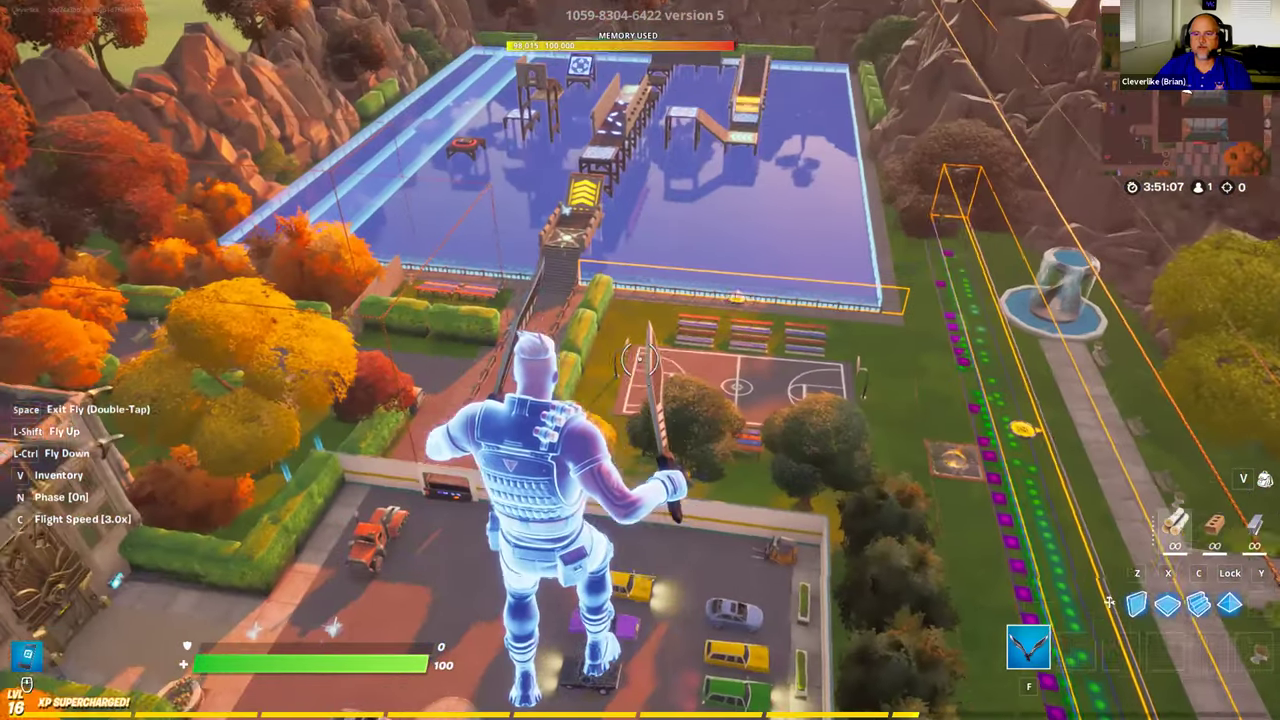
key("w")
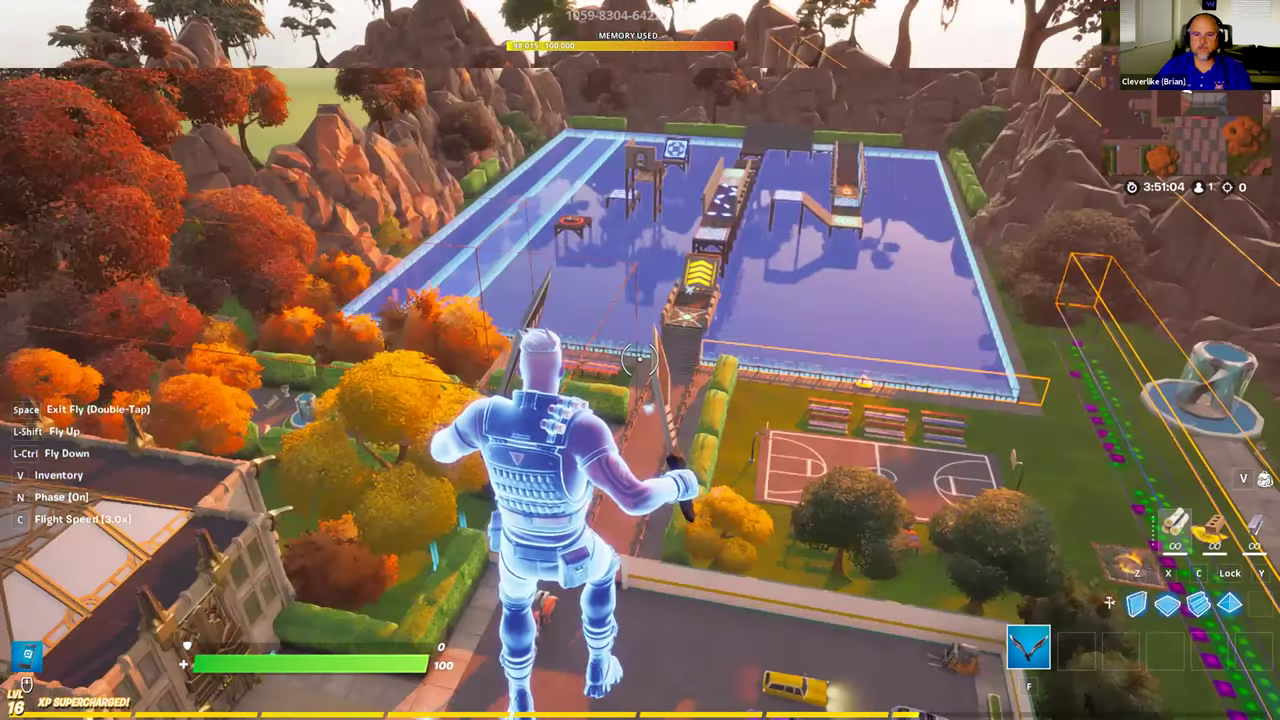
key("w")
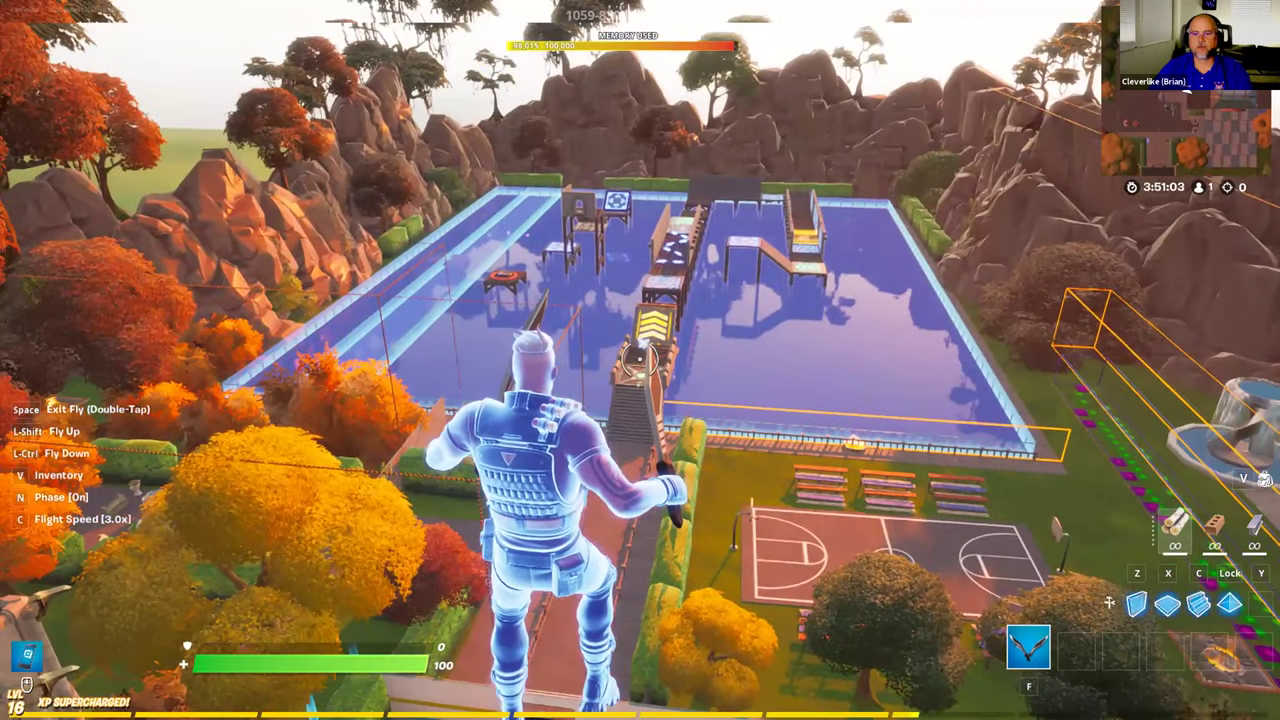
Step: Fly down over the parking lot to the gate in its wall and read the Obstacle Course sign about Collision Detection
key("w")
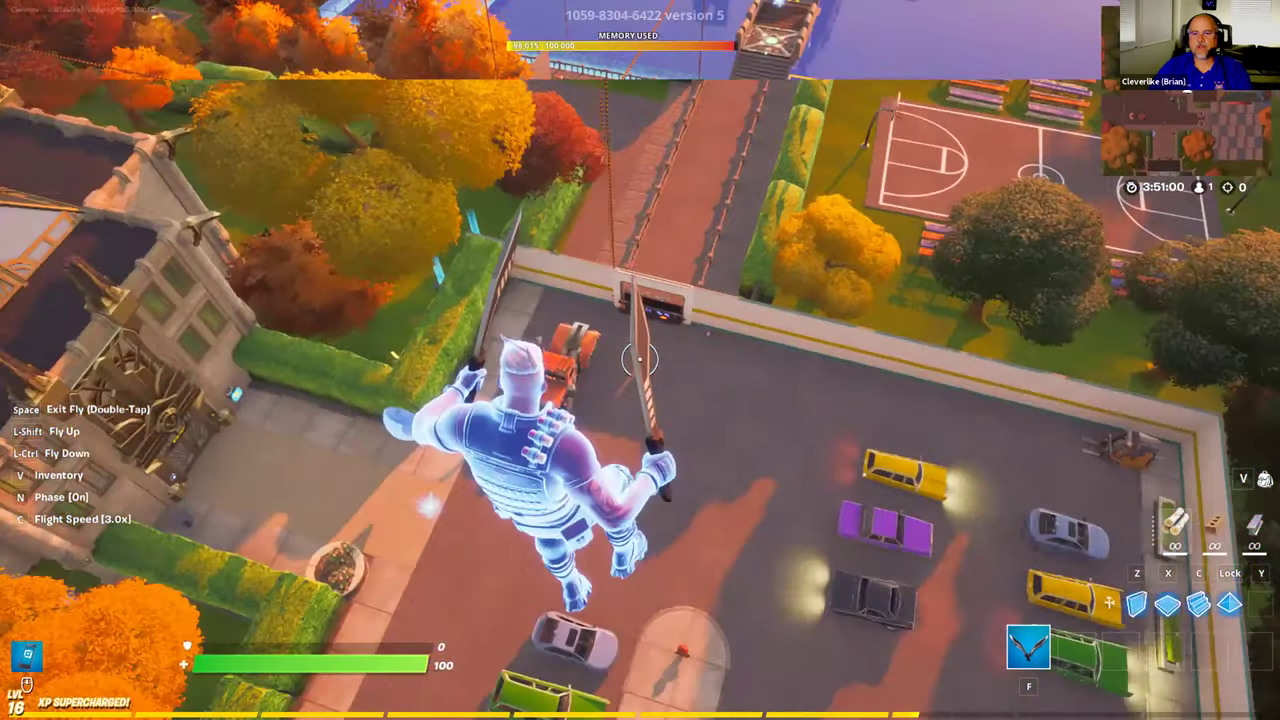
key("w")
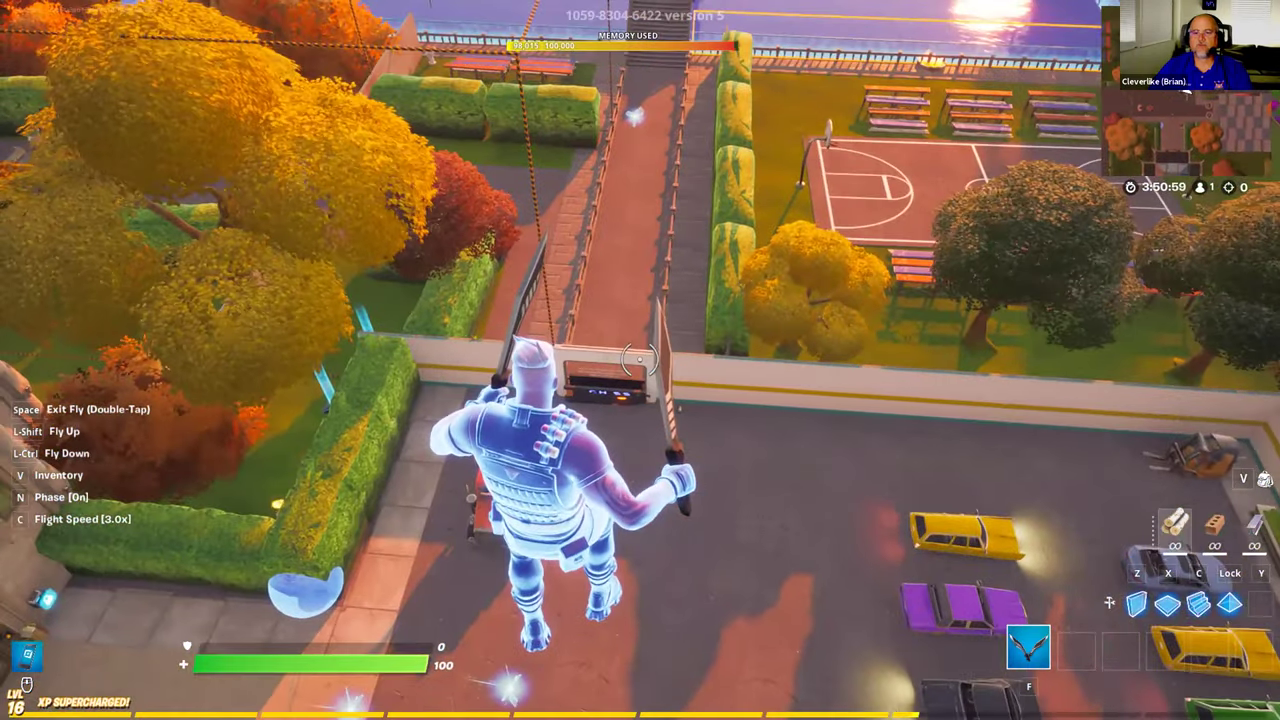
key("w")
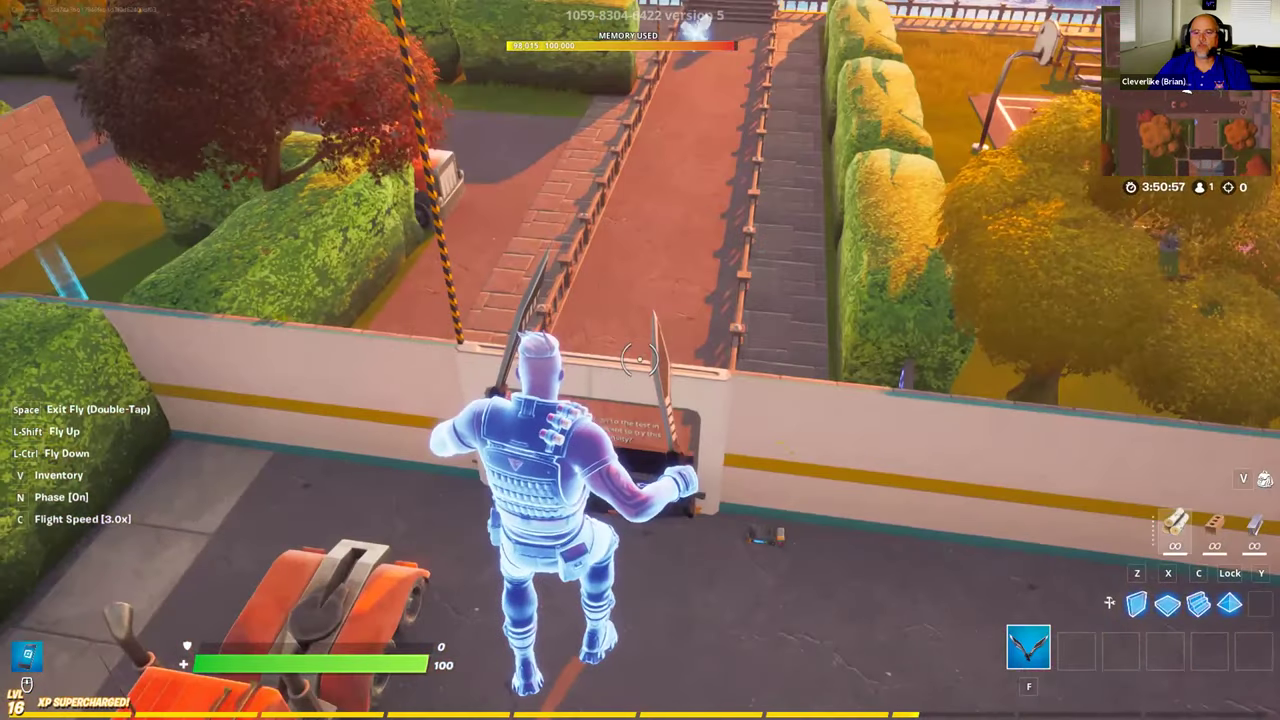
key("w")
key("s")
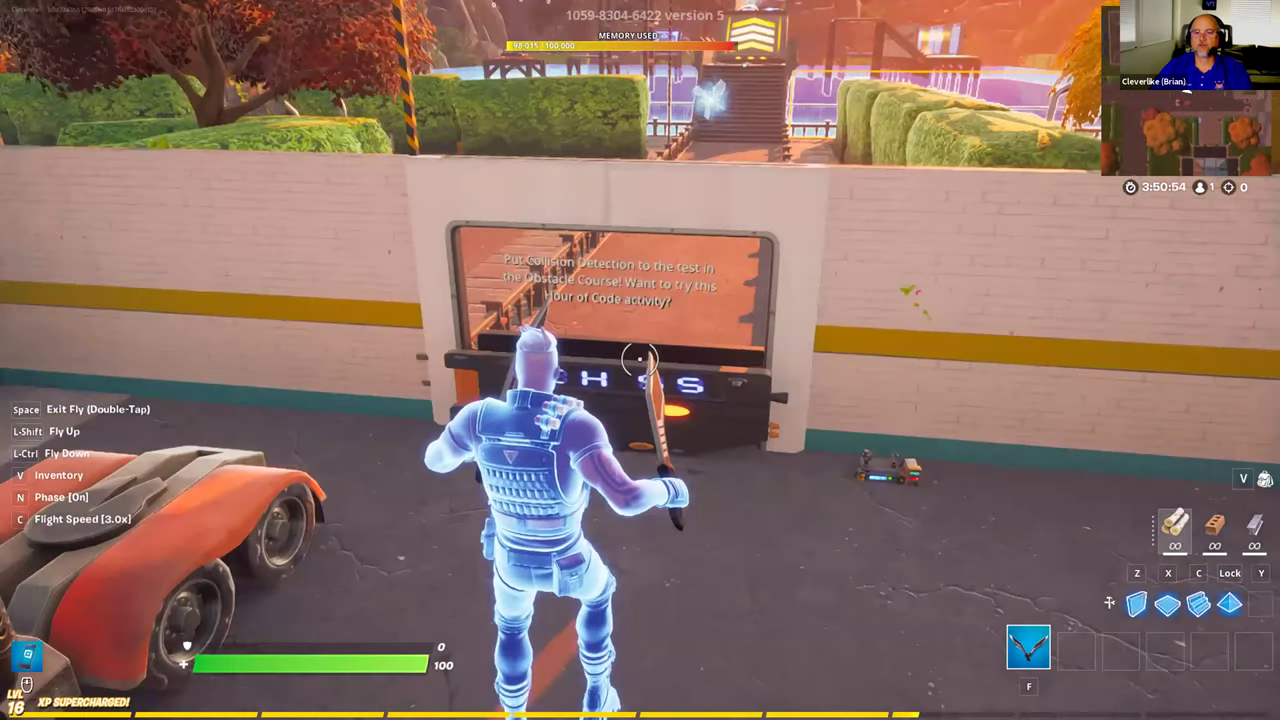
key("w")
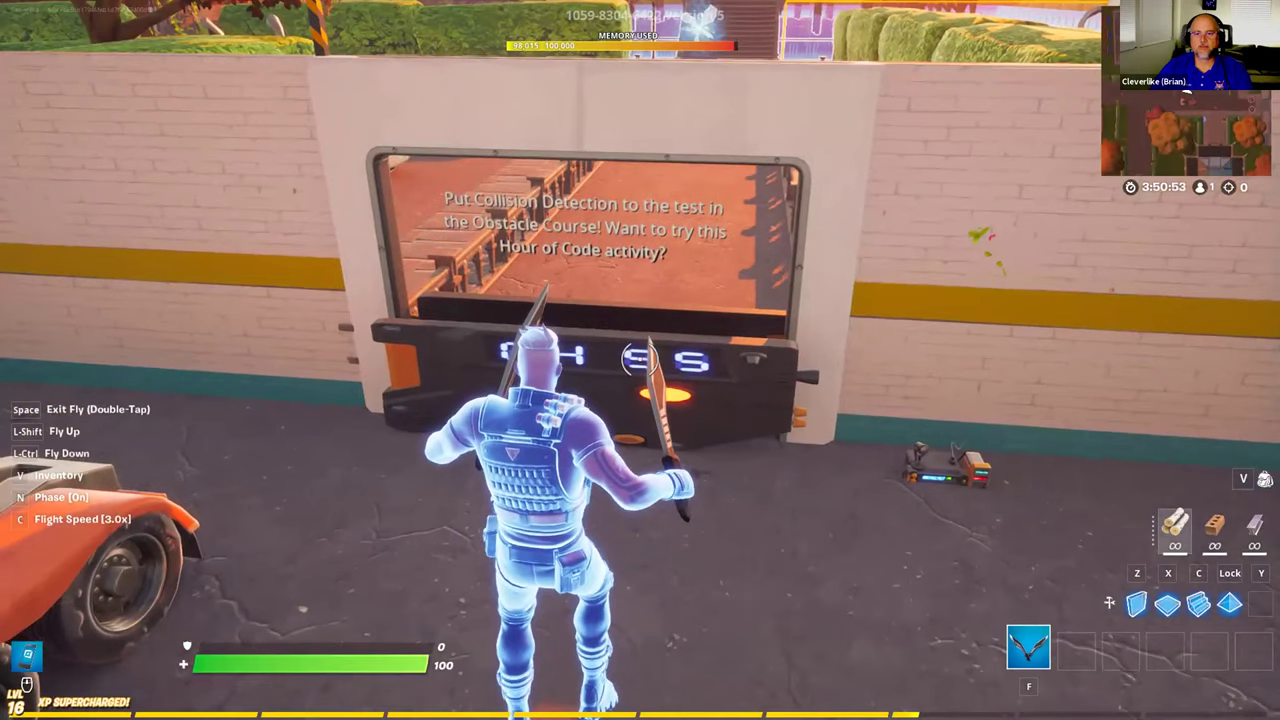
key("w")
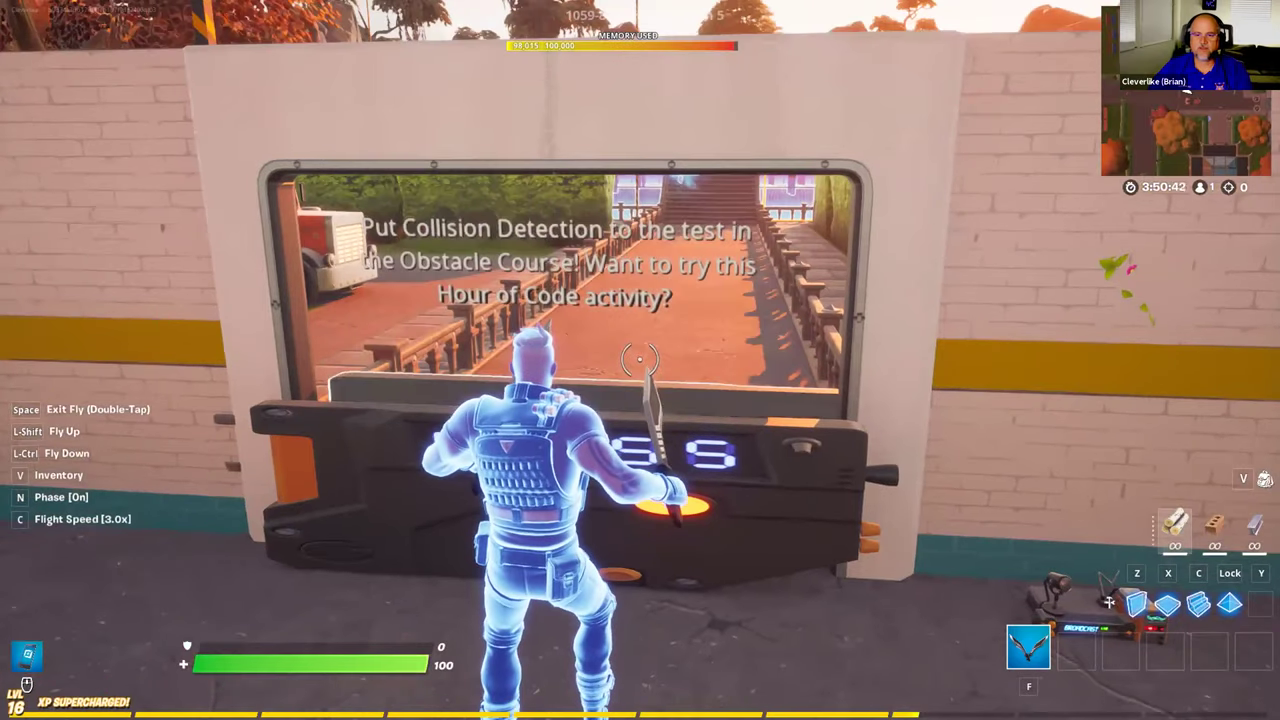
key("ctrl")
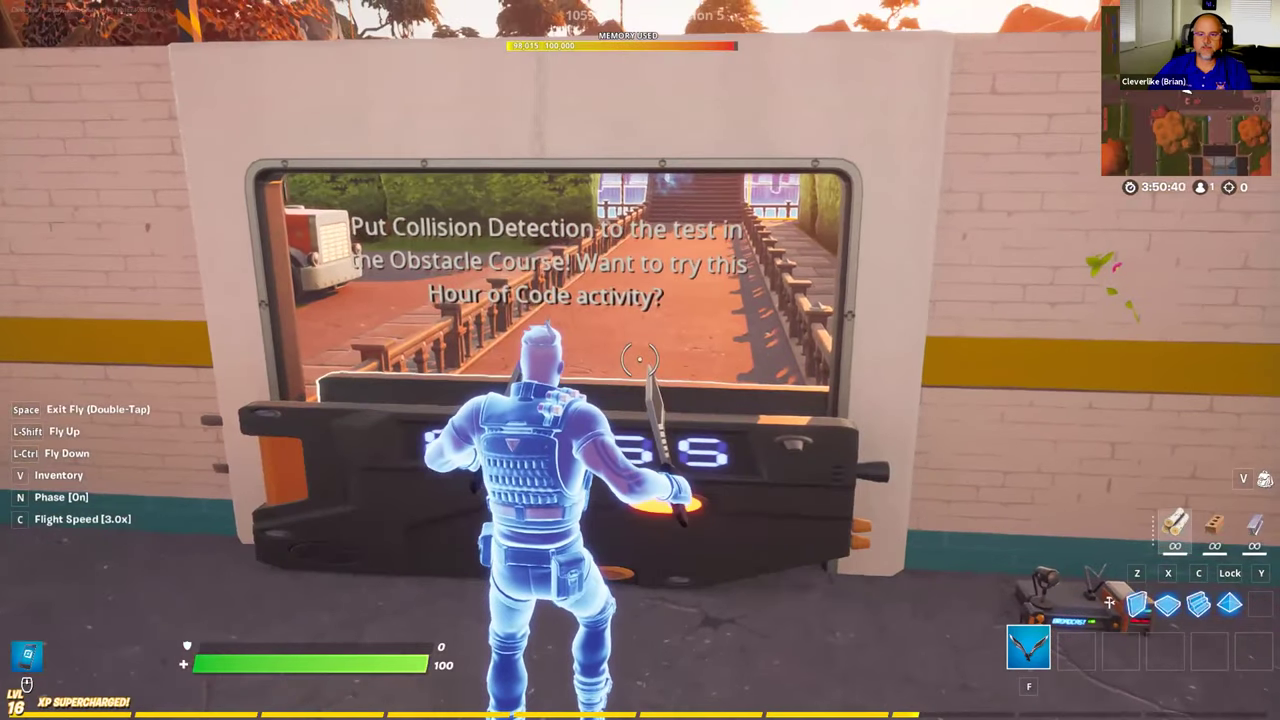
Step: Fly through the gate and along the fenced walkway to the stairs and launch platform at the start of the obstacle course
key("w")
key("w")
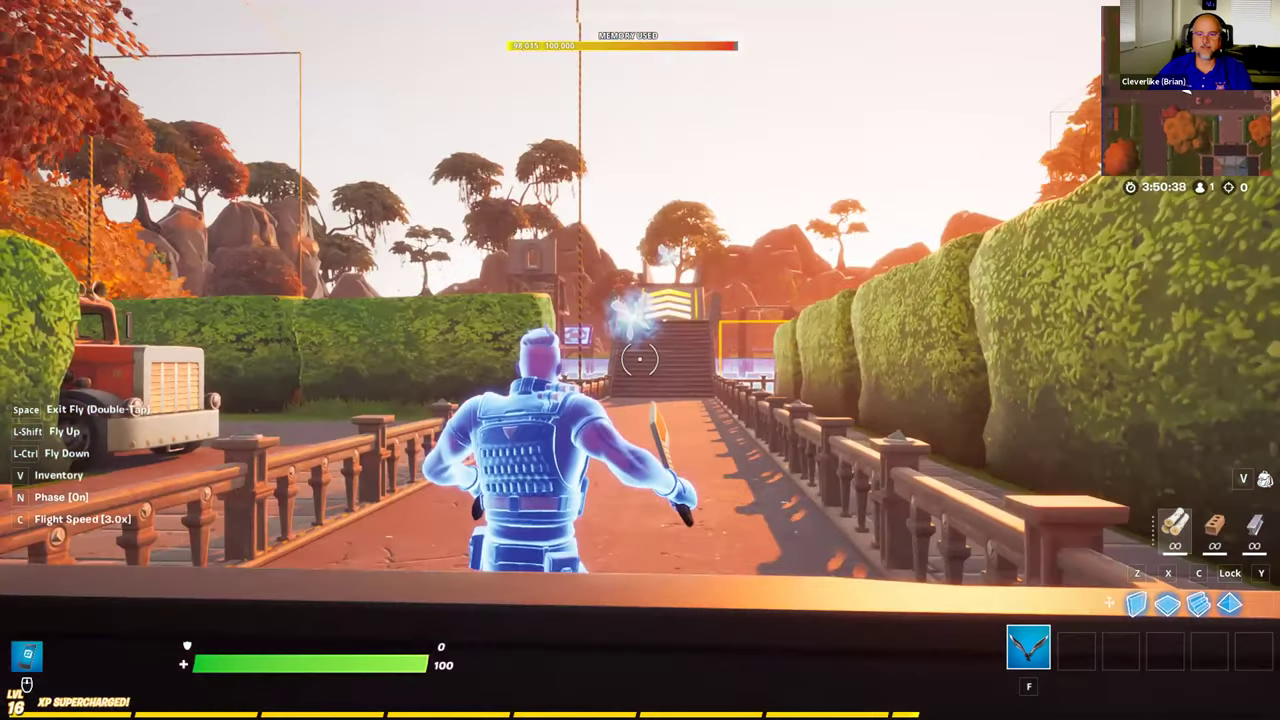
key("a")
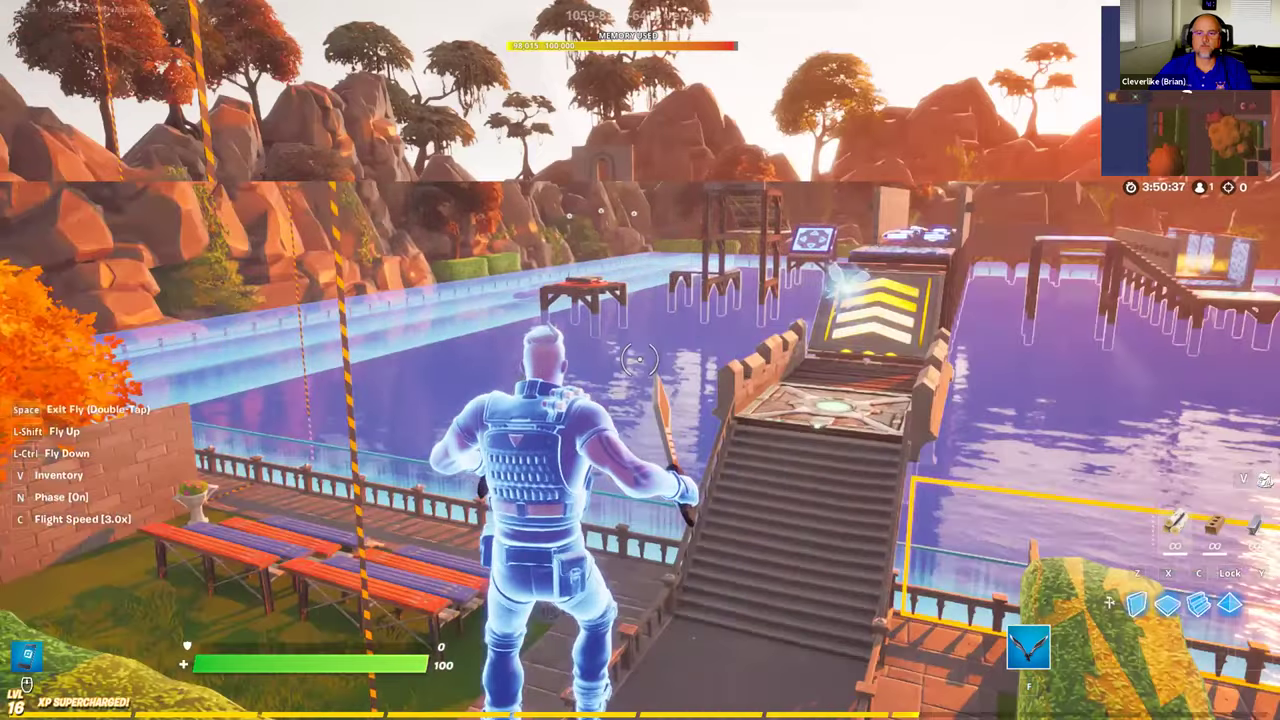
key("w")
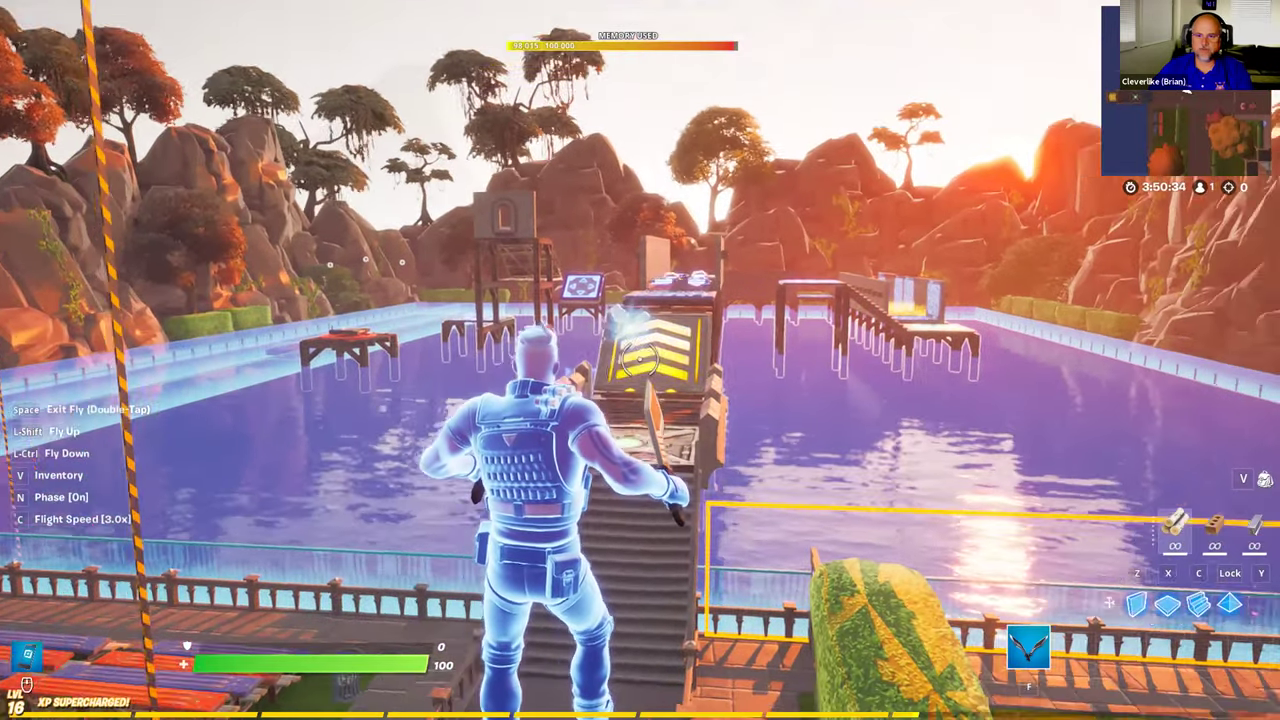
key("w")
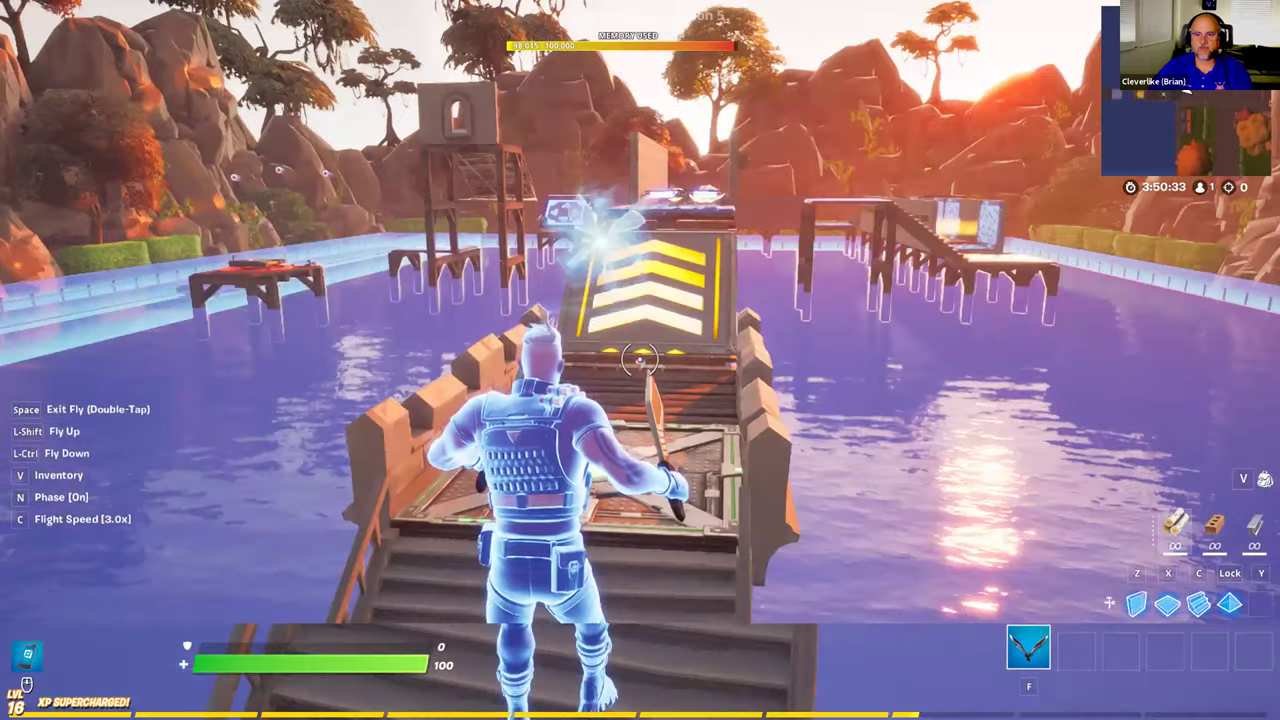
key("w")
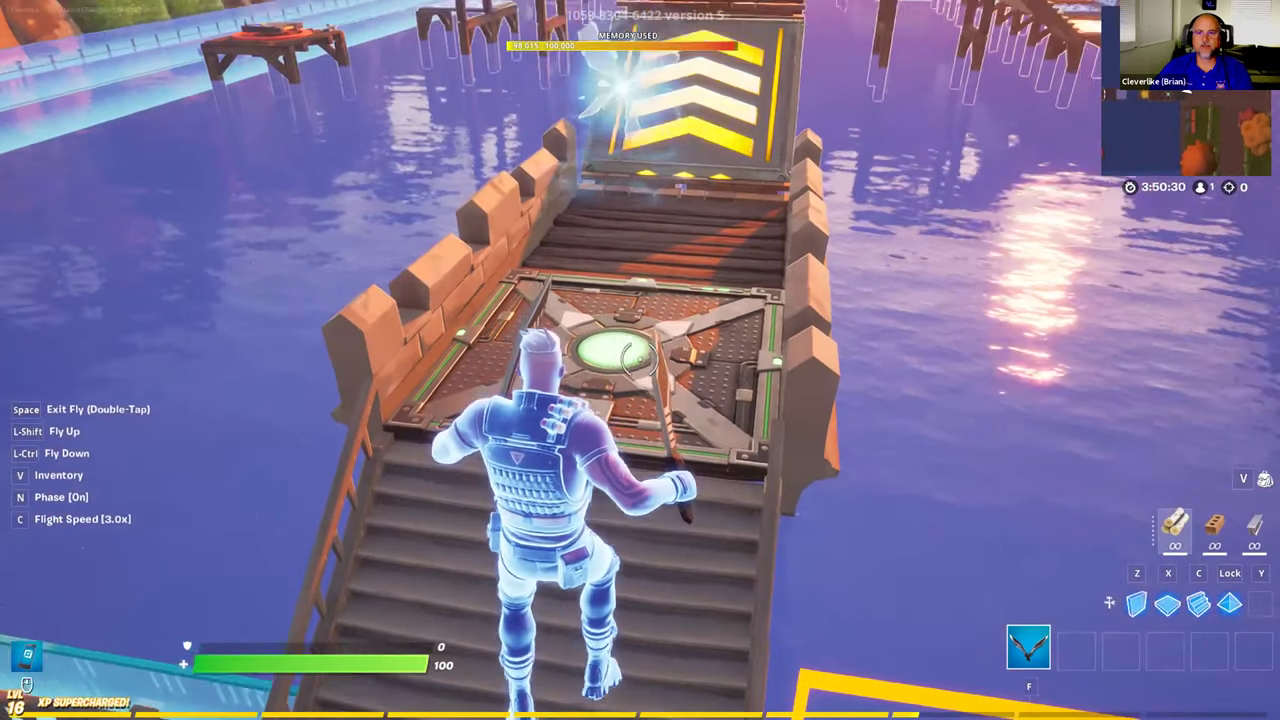
Step: Examine the obstacle course's chevron ramp and raised platforms from above, and move on to the spike-walled corridor
key("s")
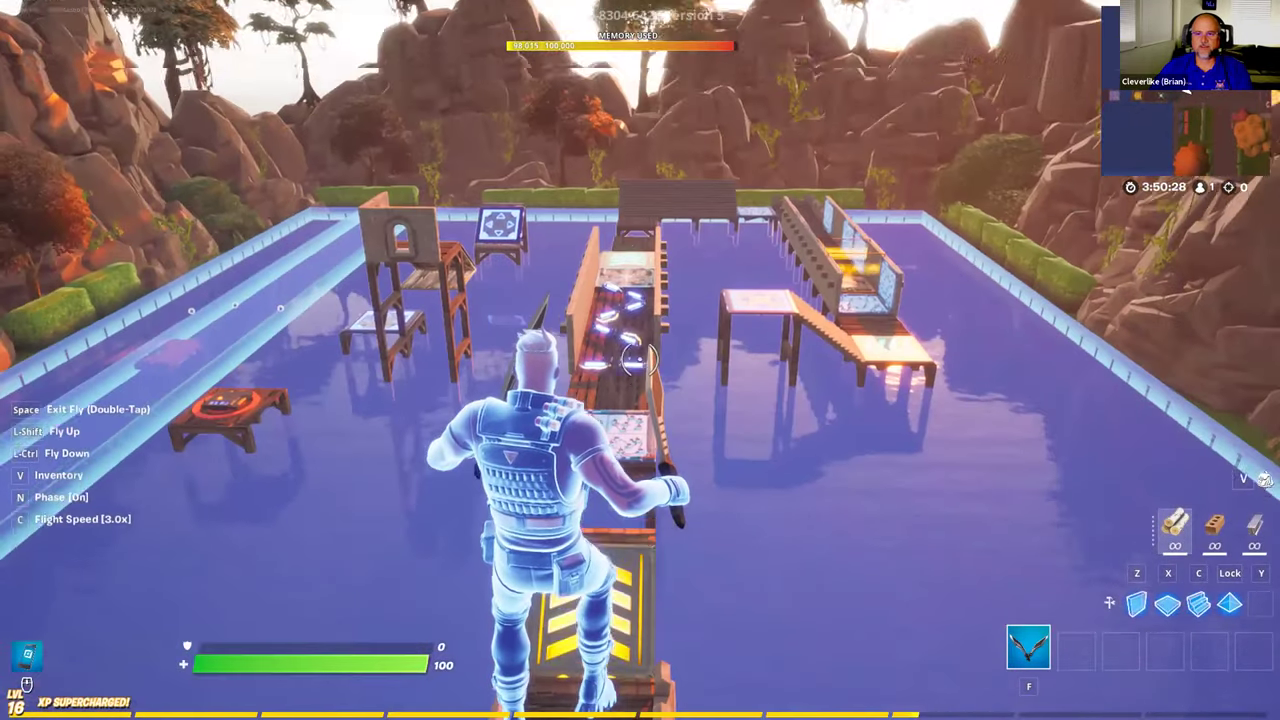
key("s")
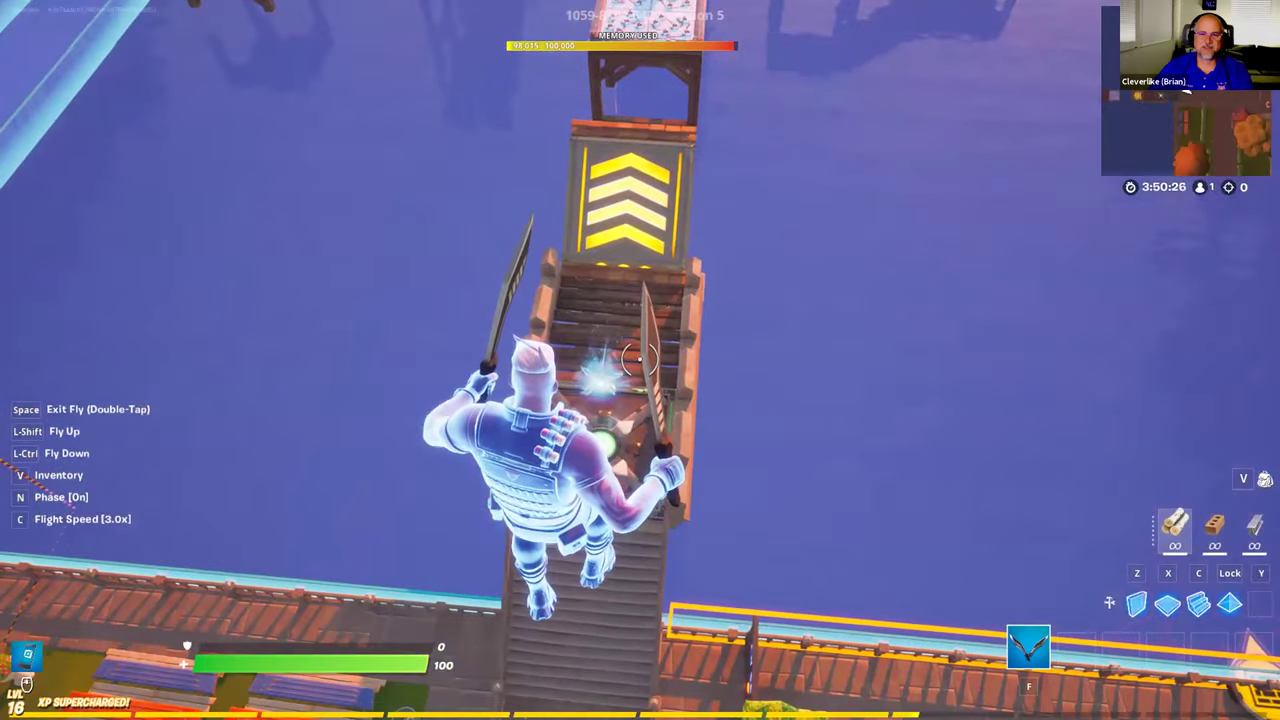
key("w")
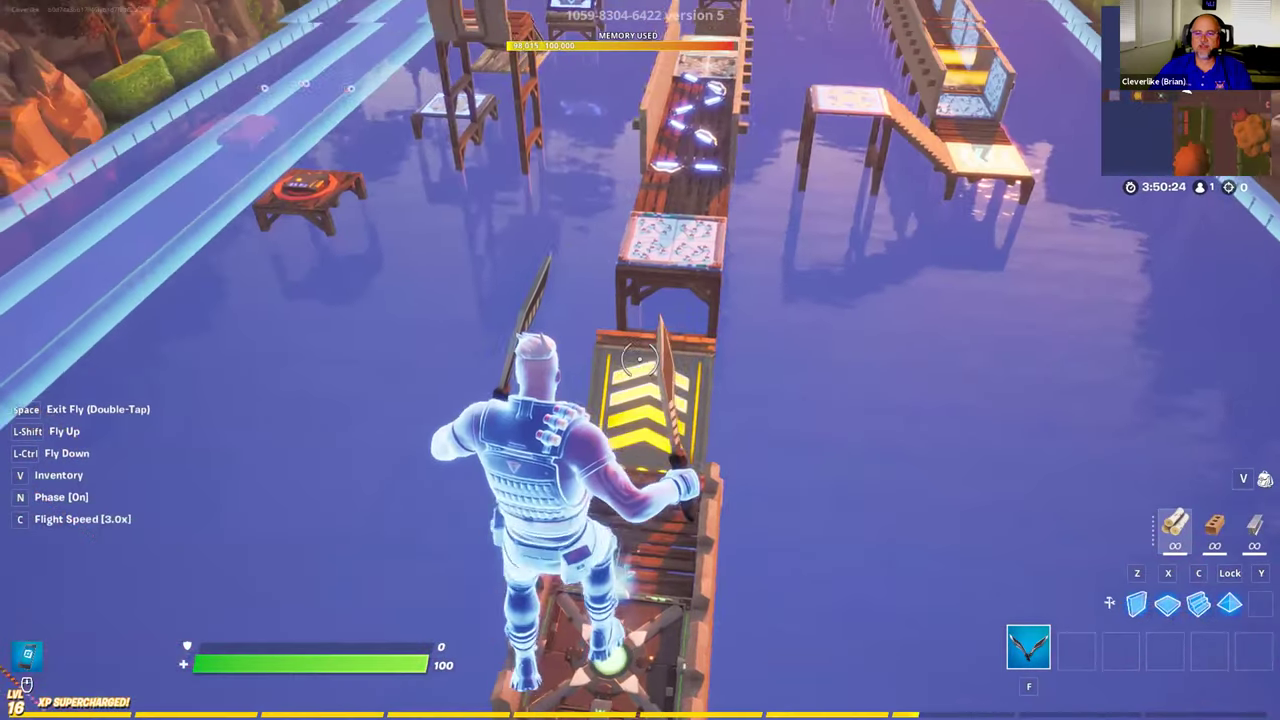
key("w")
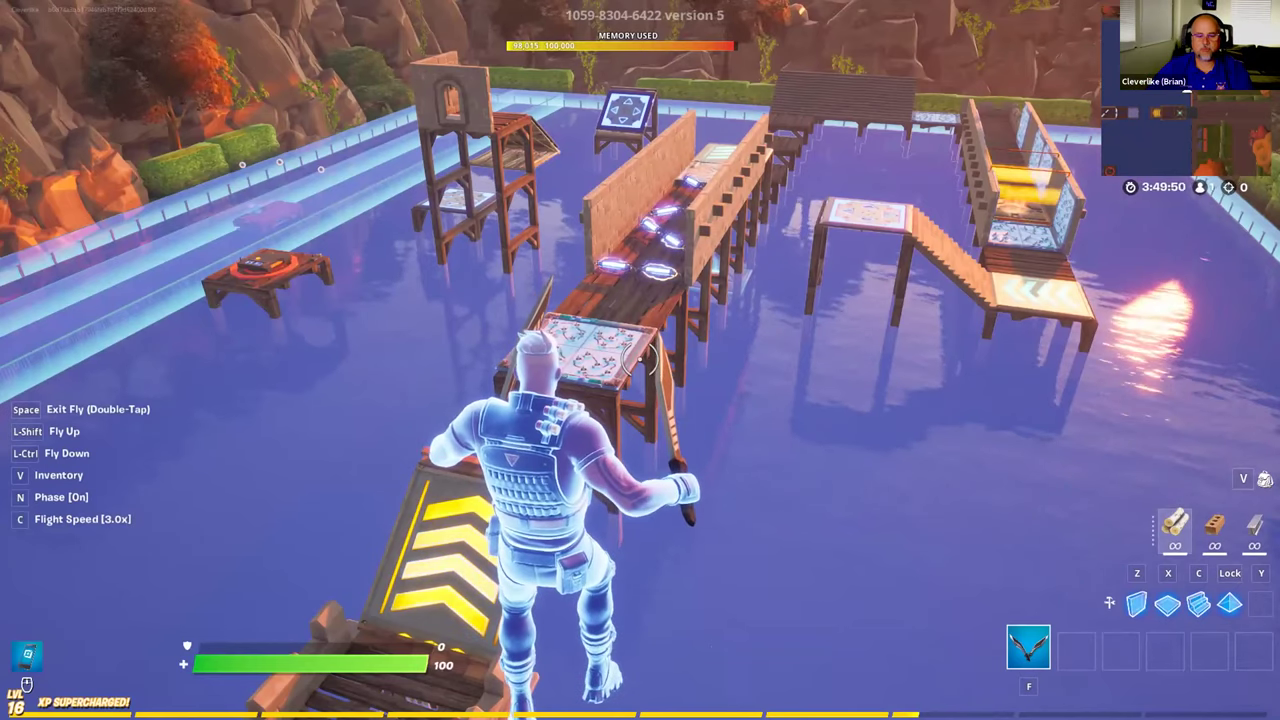
key("w")
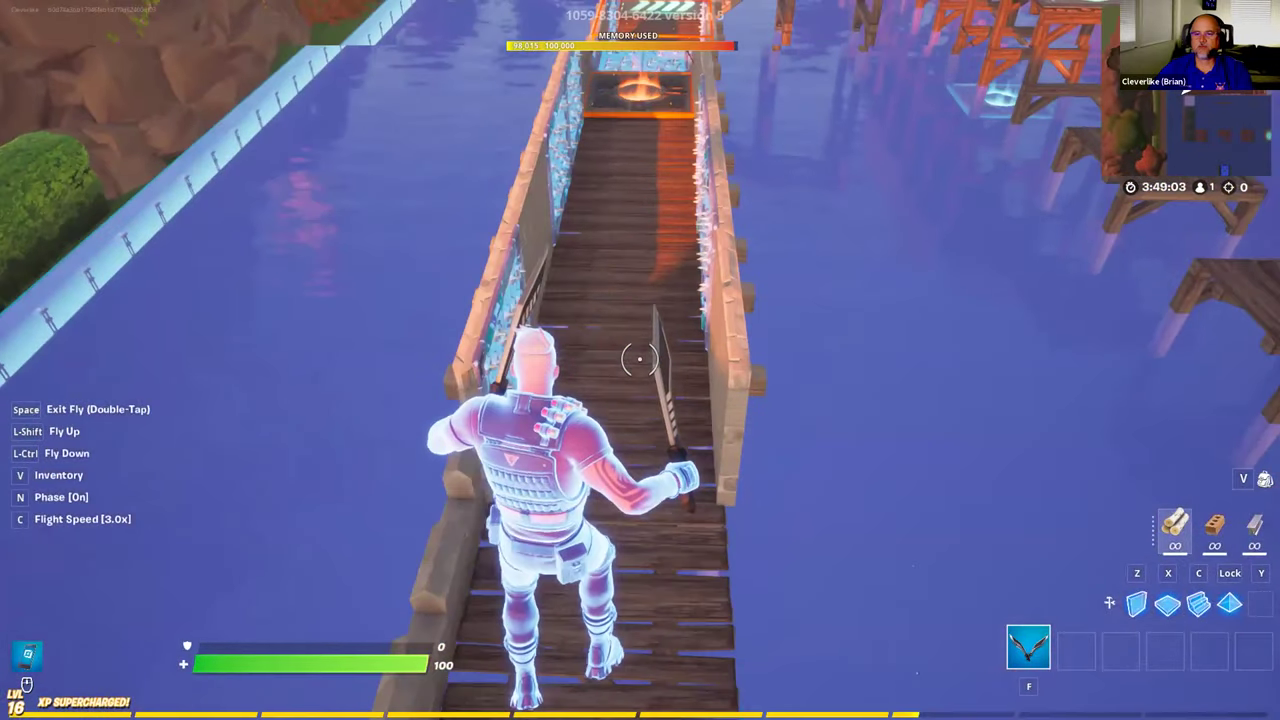
Step: Stop flying inside the spike-walled corridor, inspect the wall spikes and run on foot towards the flame barrier
key("space")
key("space")
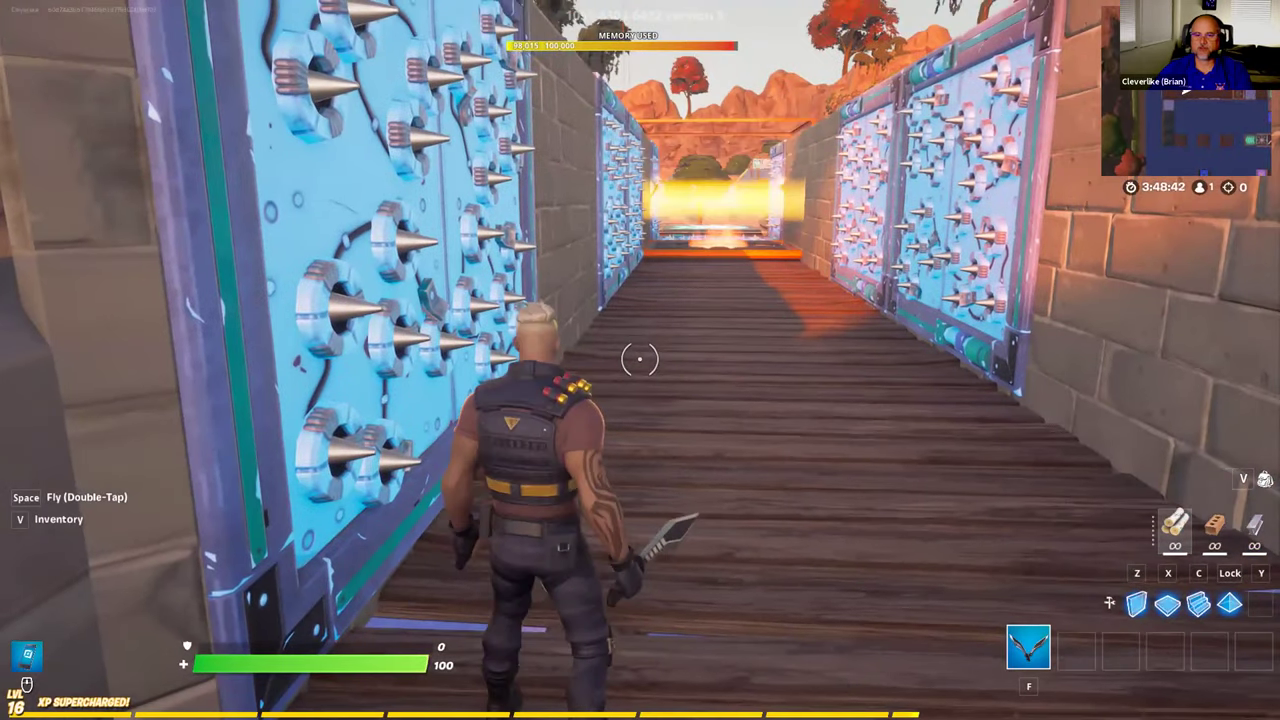
key("s")
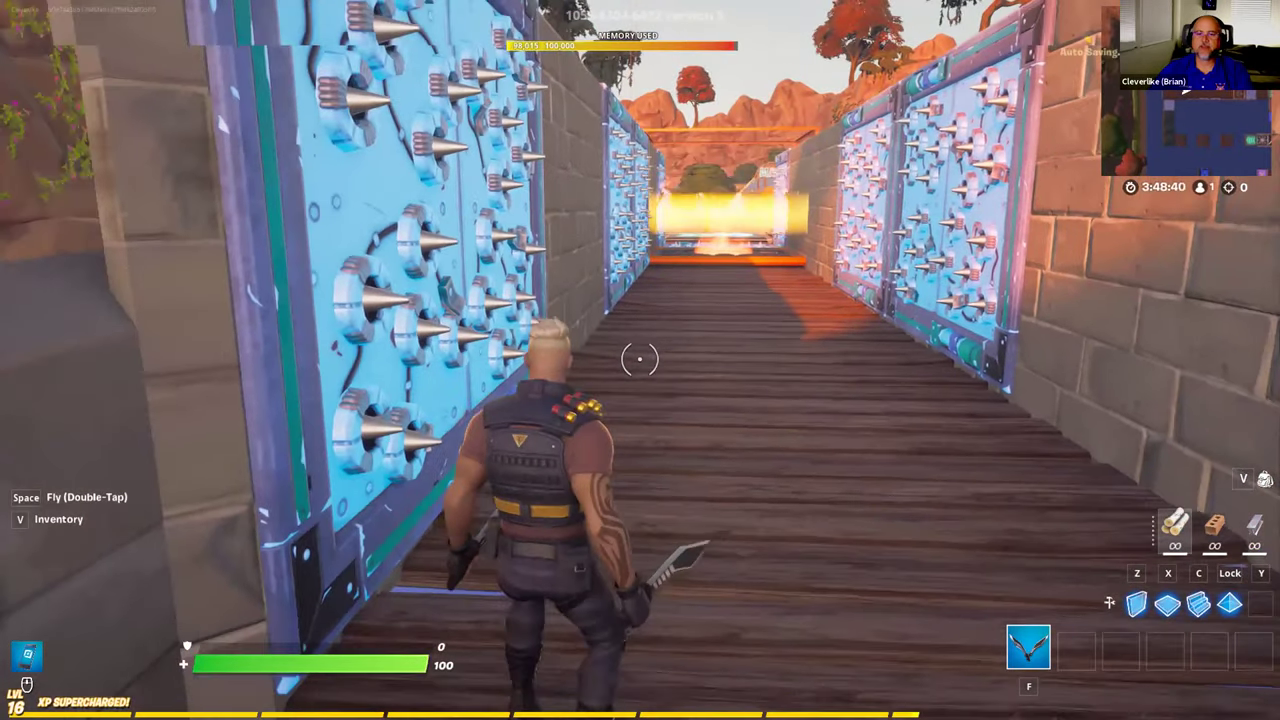
key("d")
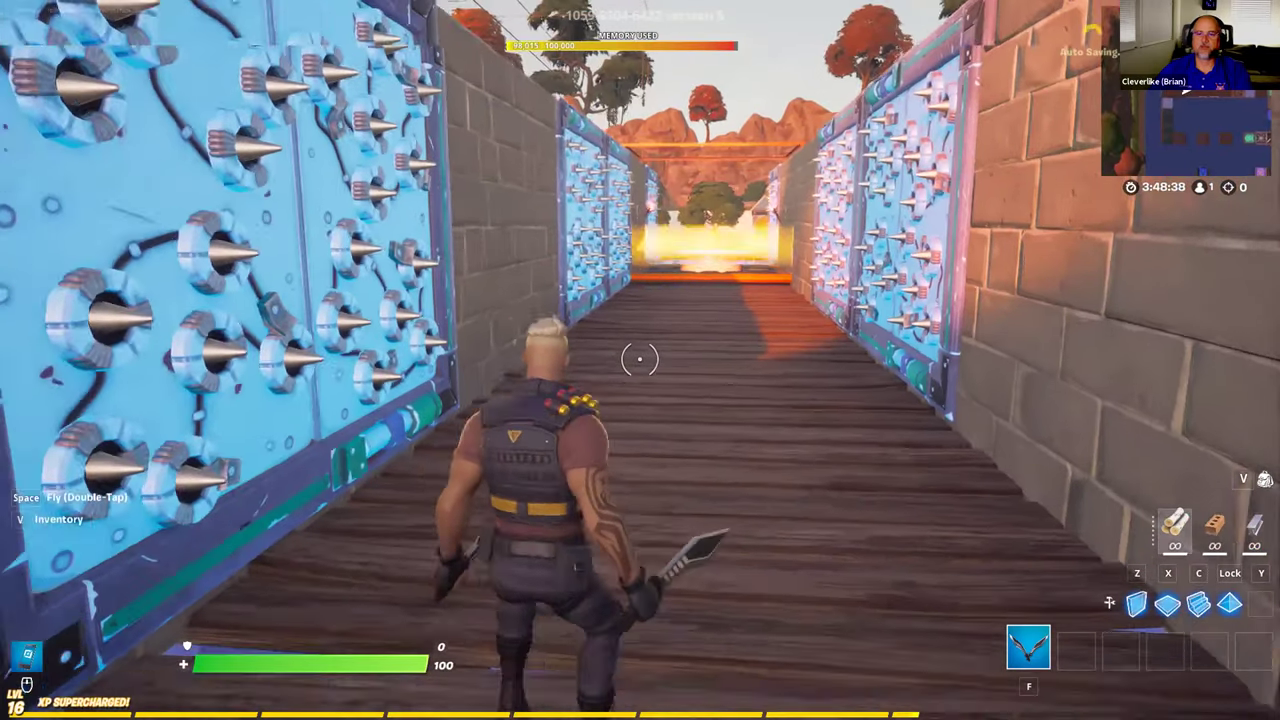
key("s")
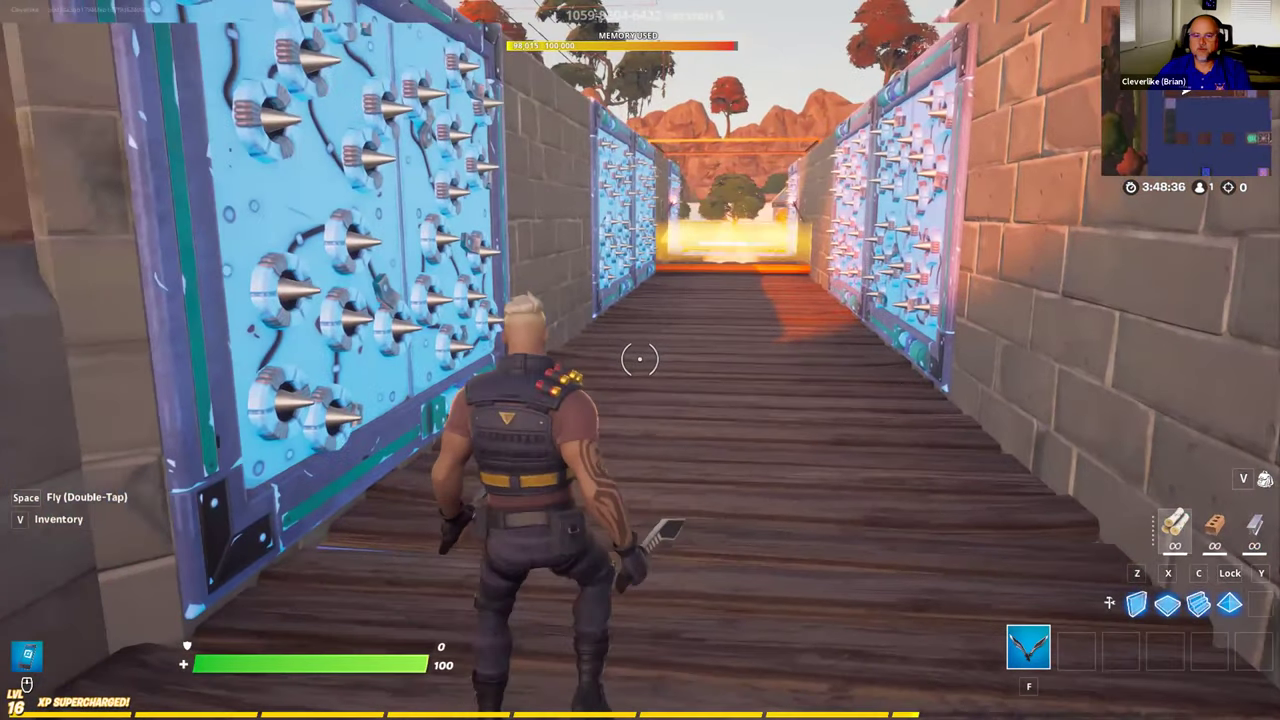
key("w")
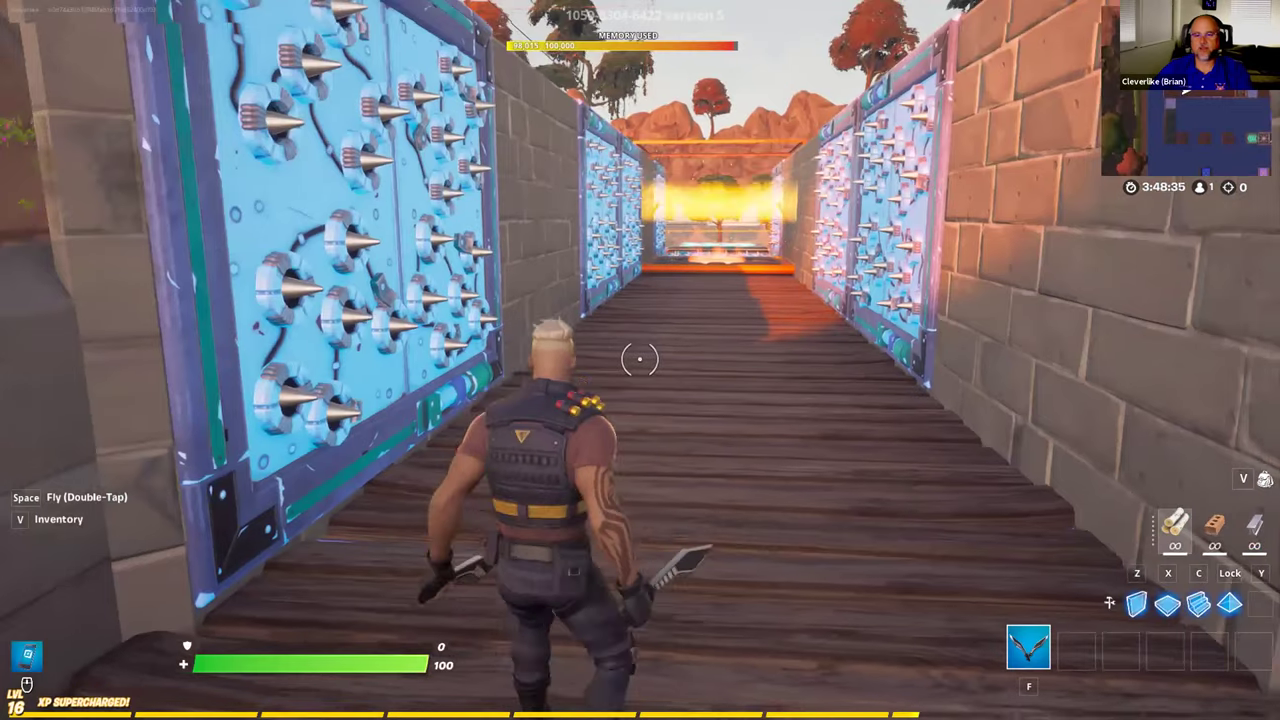
key("w")
key("d")
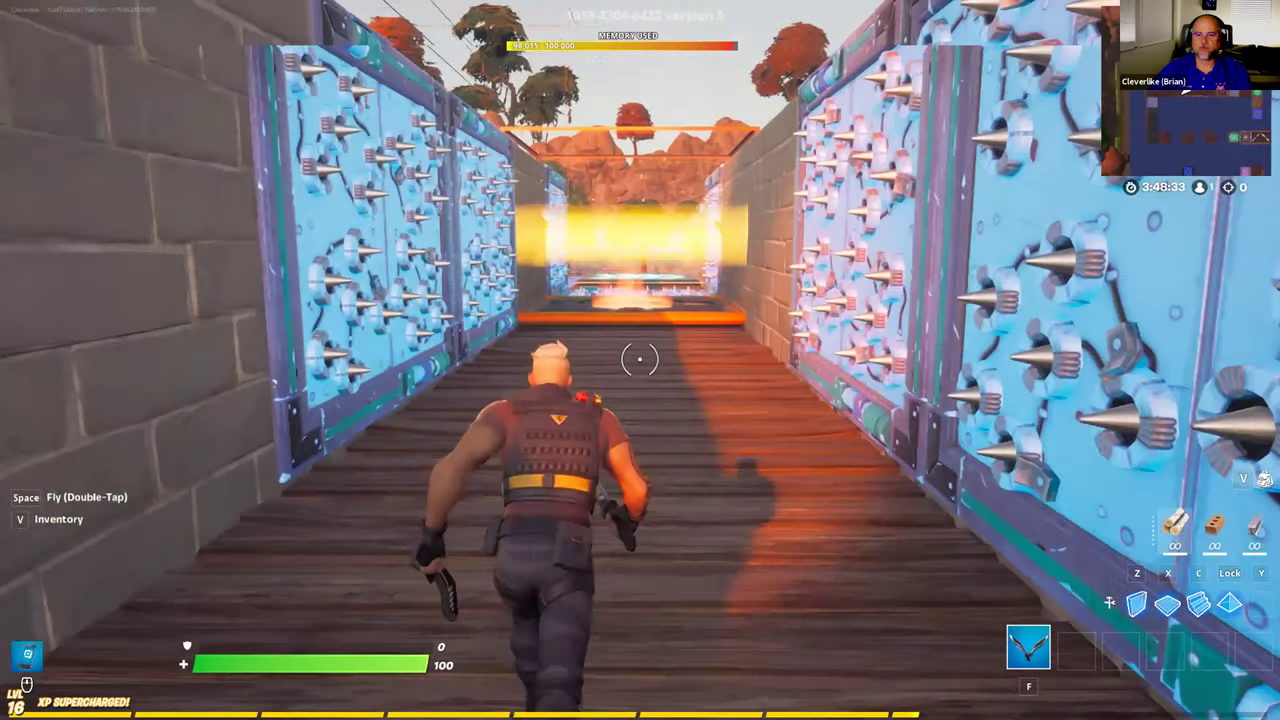
Step: Resume flying with phasing and inspect the flame barrier and floor spikes from above the corridor
key("space")
key("space")
key("n")
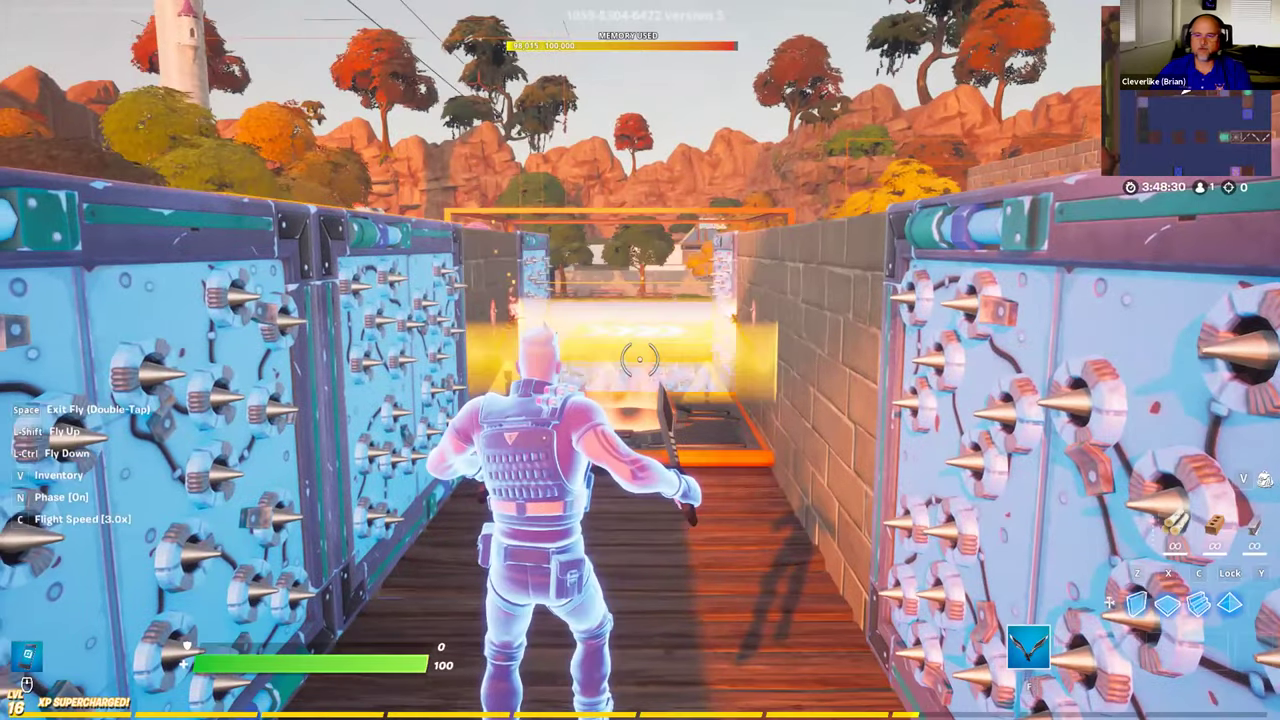
key("shift")
key("w")
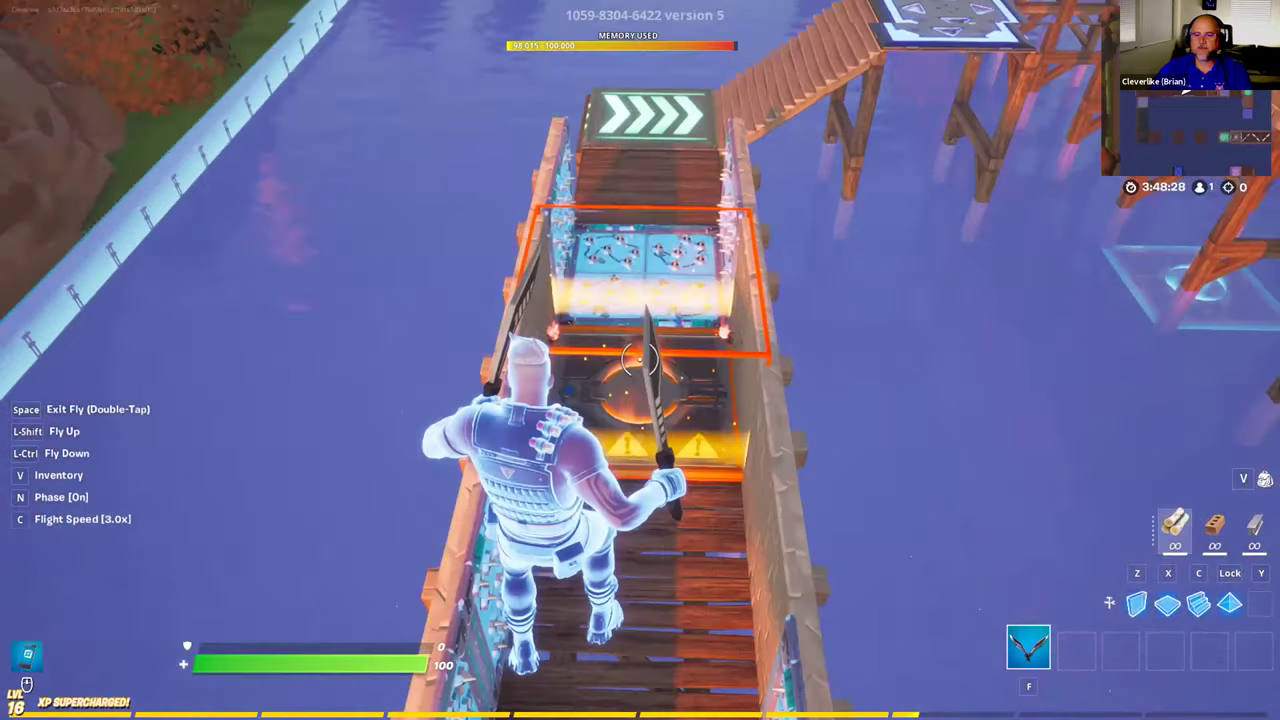
key("w")
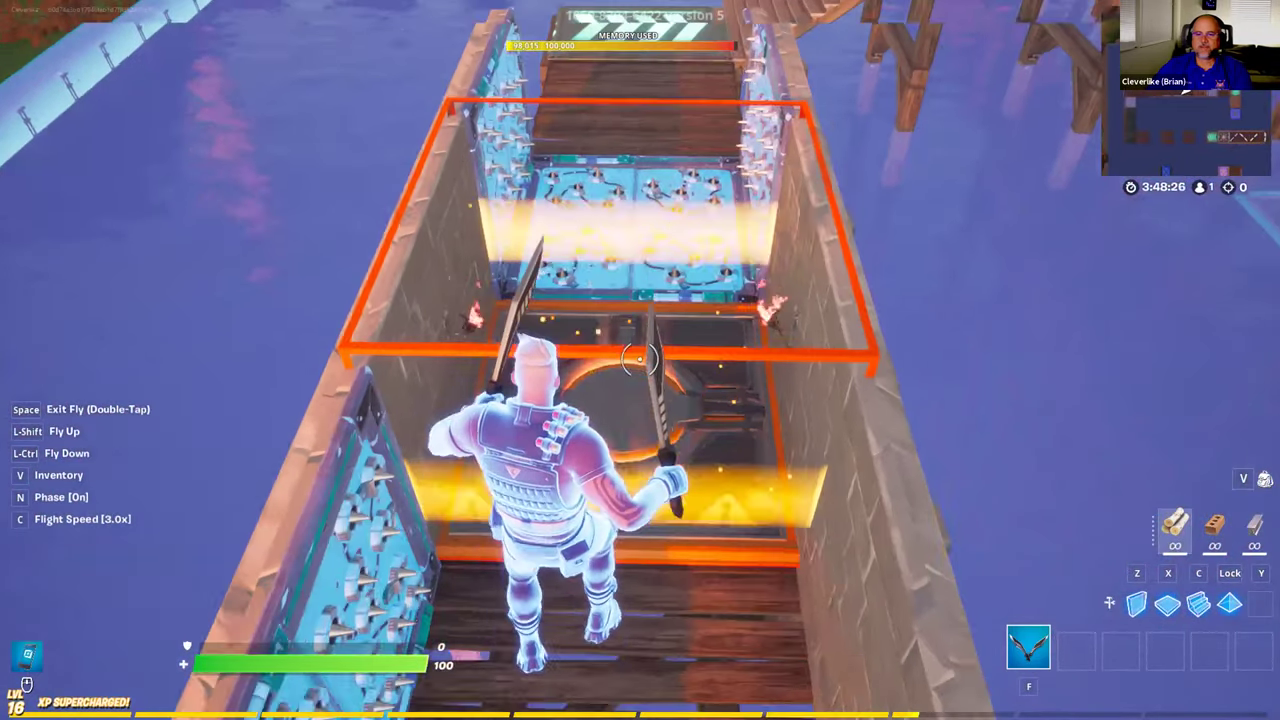
Step: Survey the speed-boost pad, wooden stairs and bounce platform beyond the flame barrier, and turn towards the arched tower
key("d")
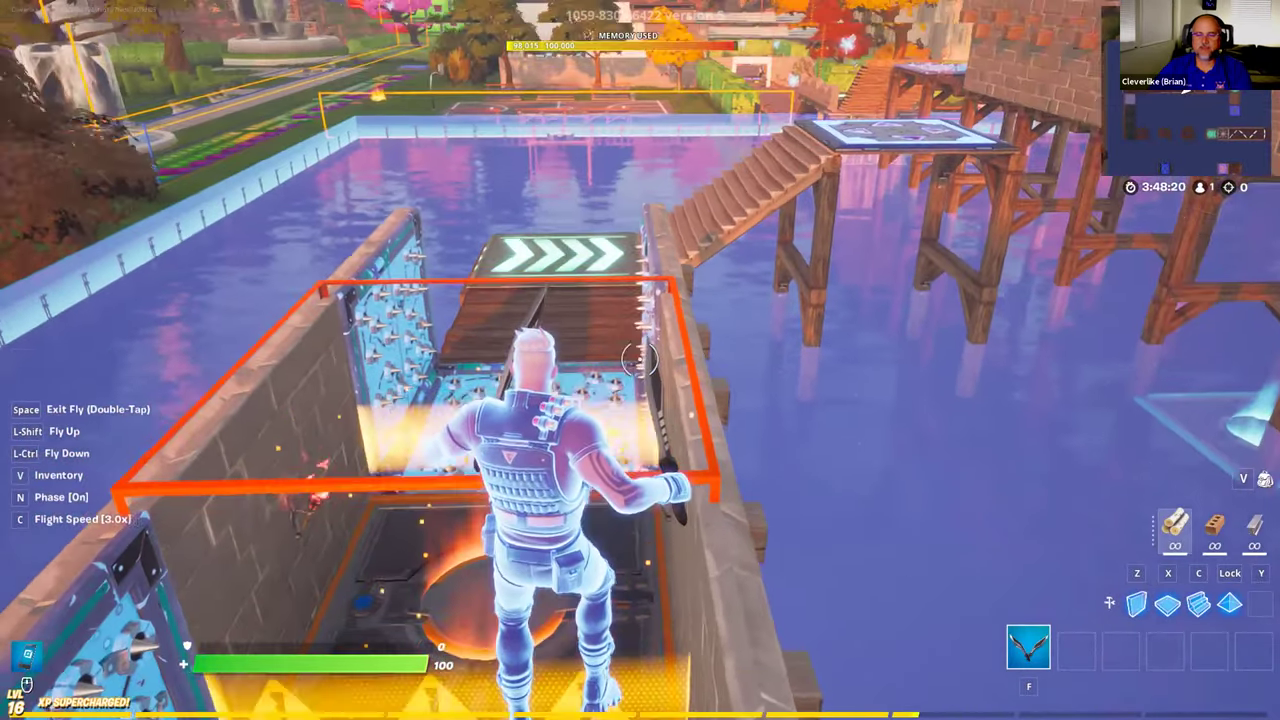
key("w")
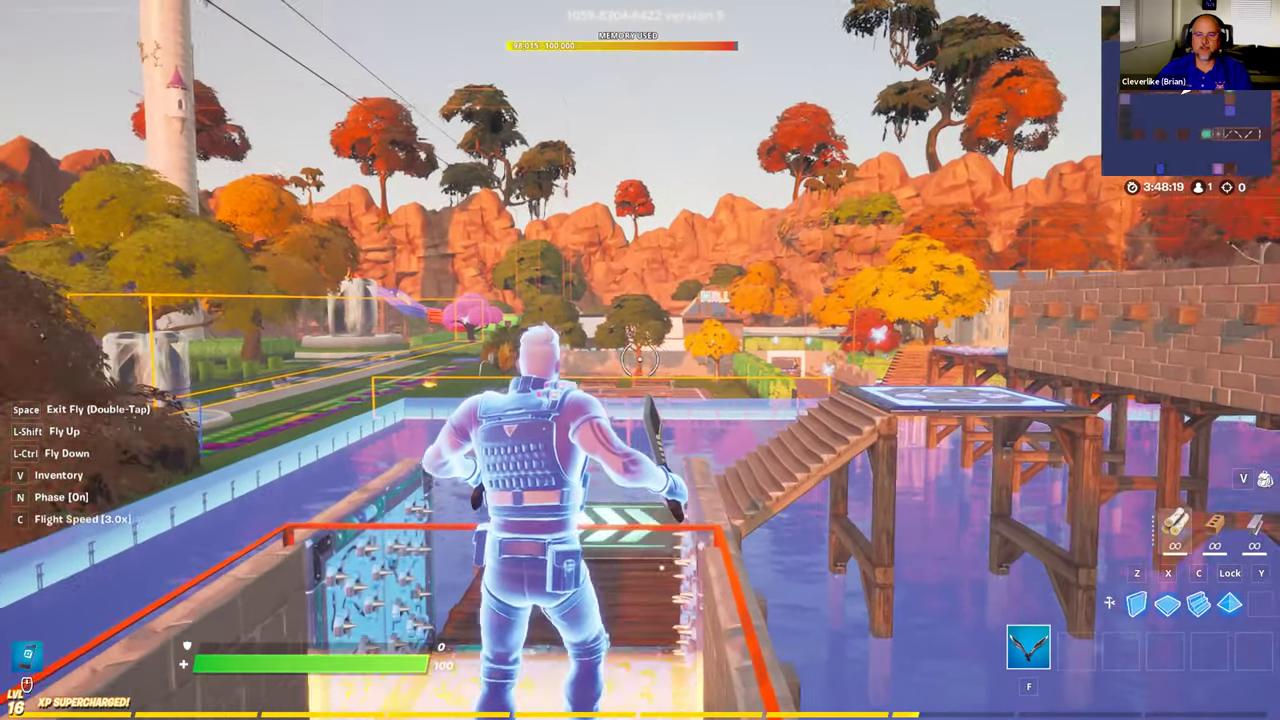
key("w")
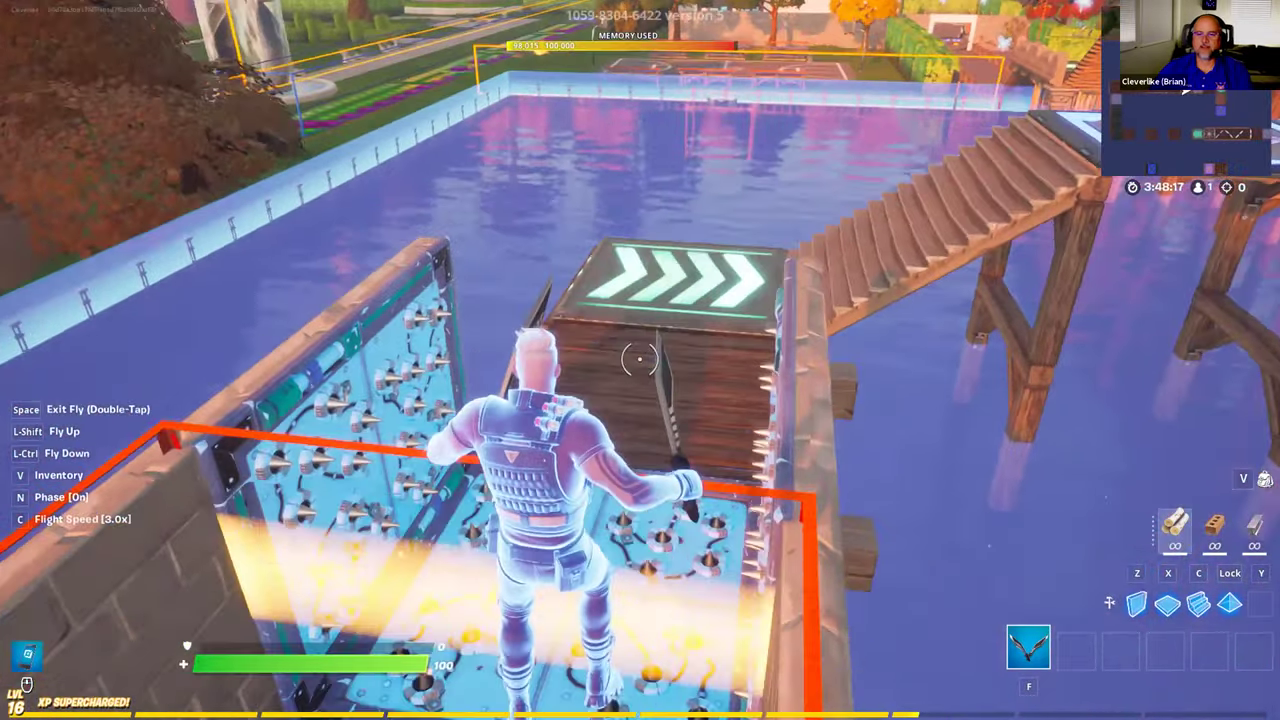
key("w")
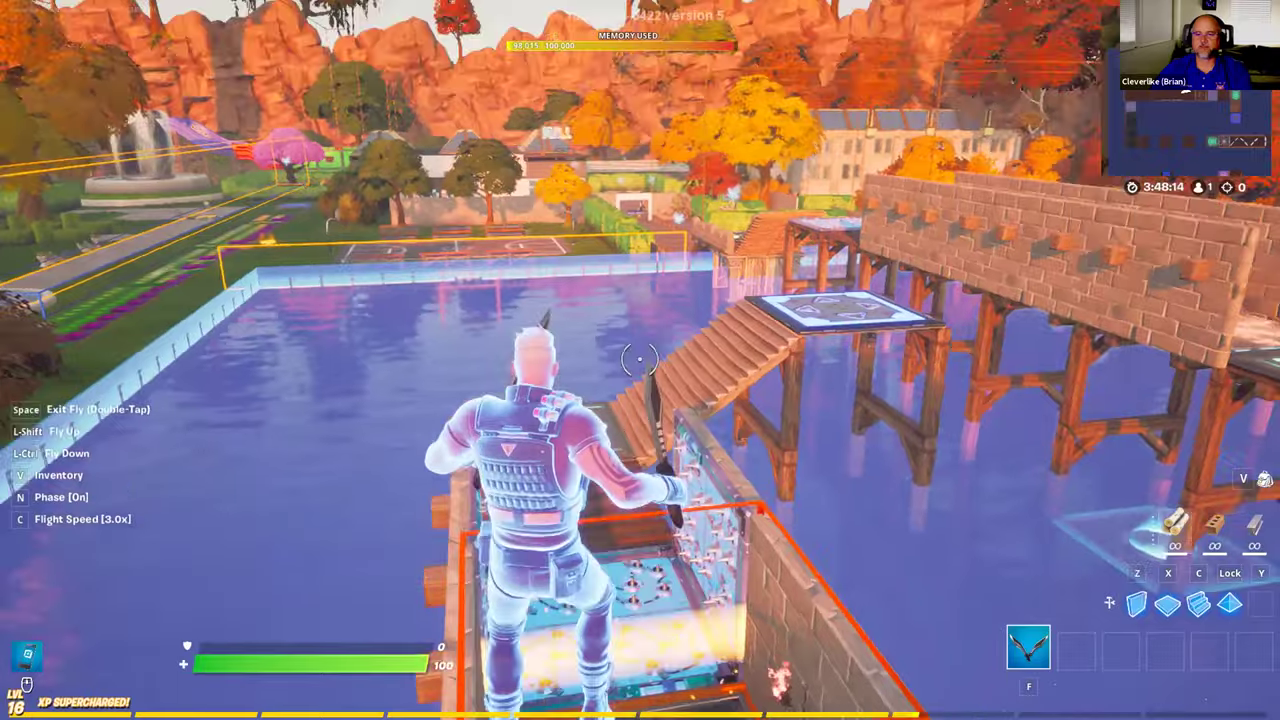
key("w")
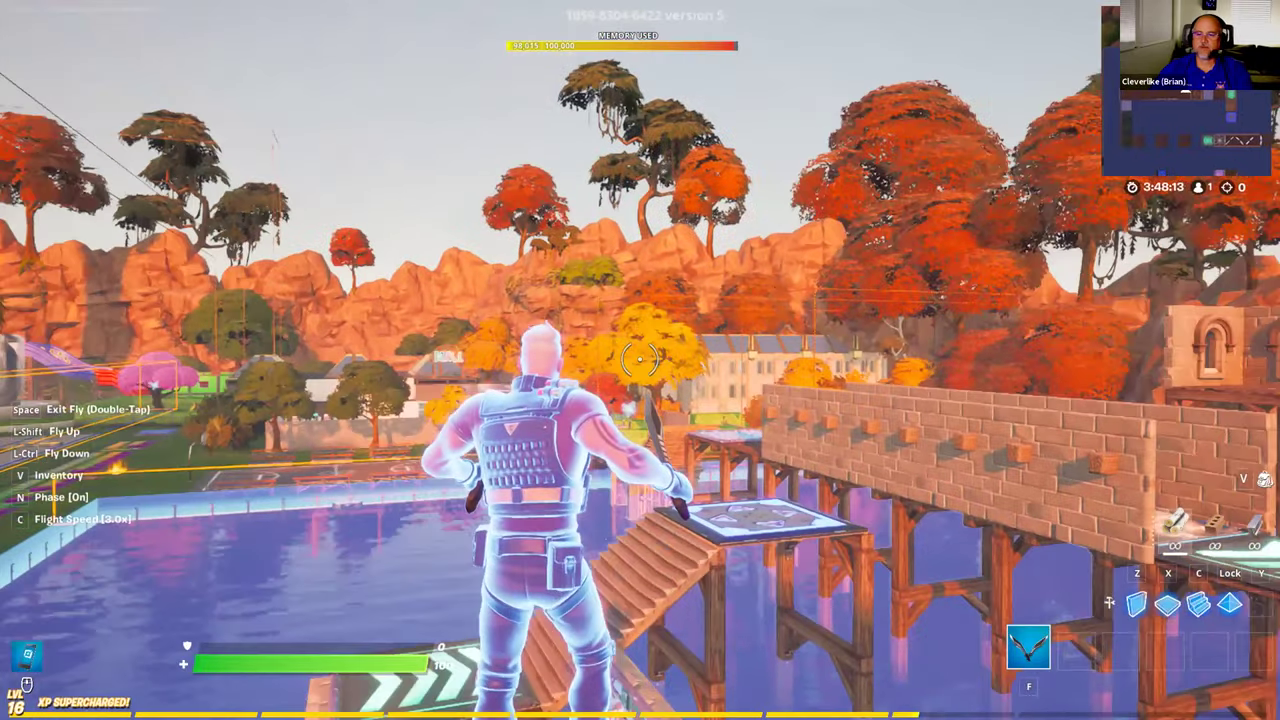
key("d")
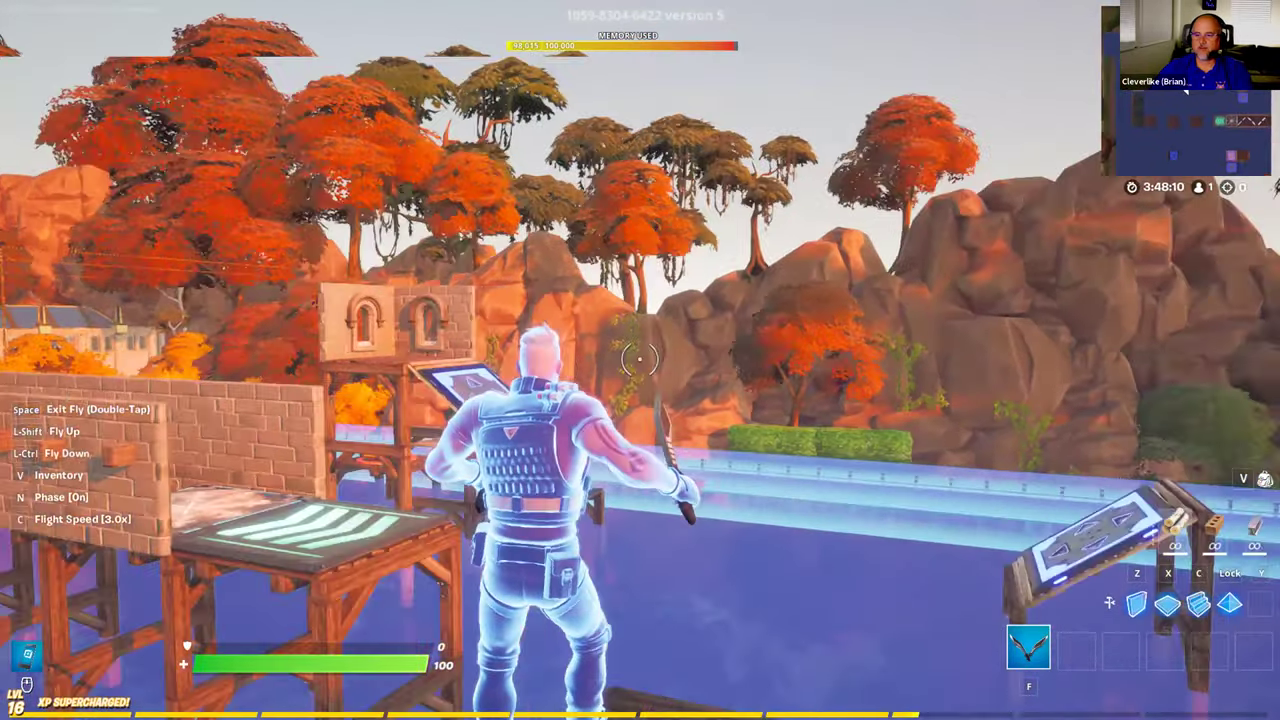
Step: Fly over the arched tower to inspect the orange-ringed device platform in the pool, and head on foot for the mall gate
key("shift")
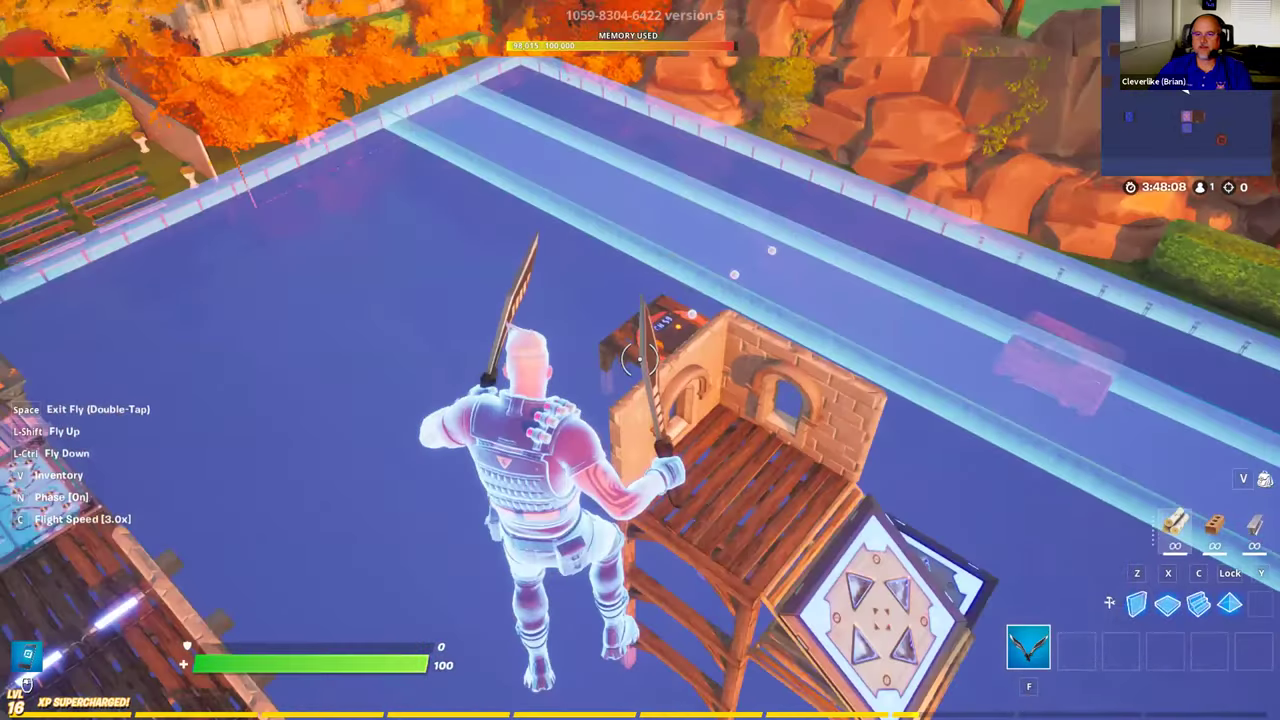
key("w")
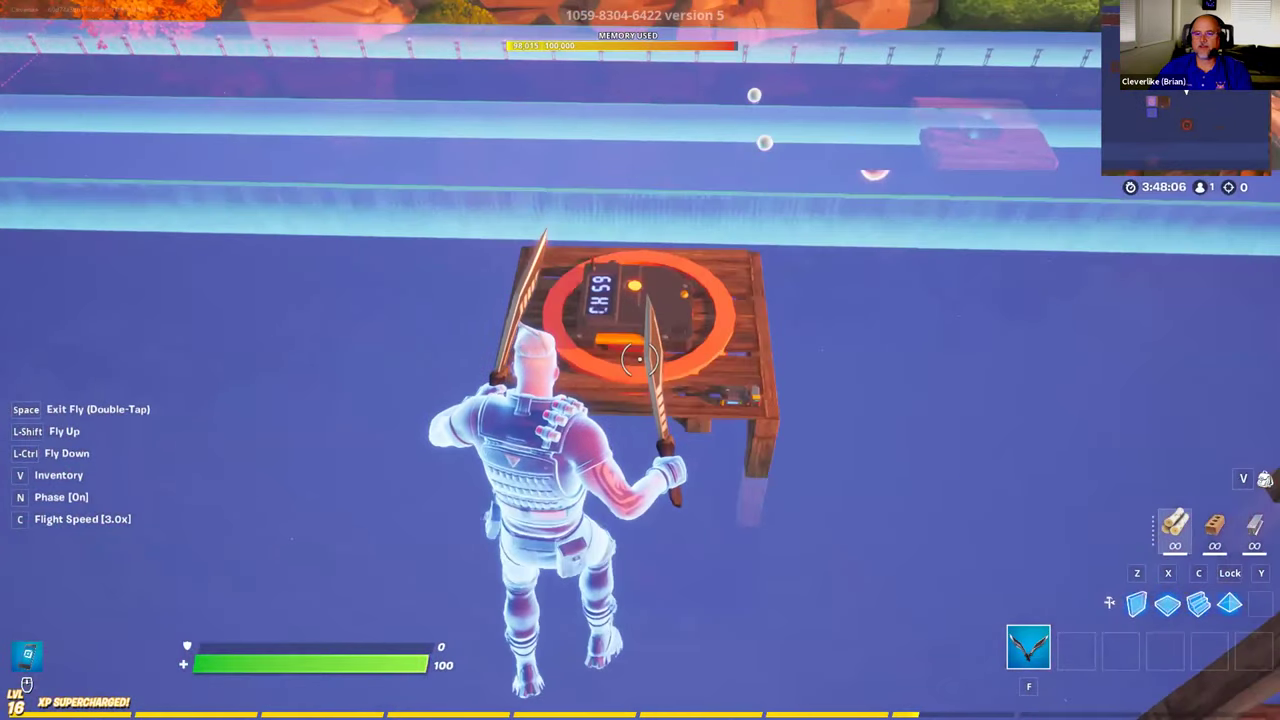
key("w")
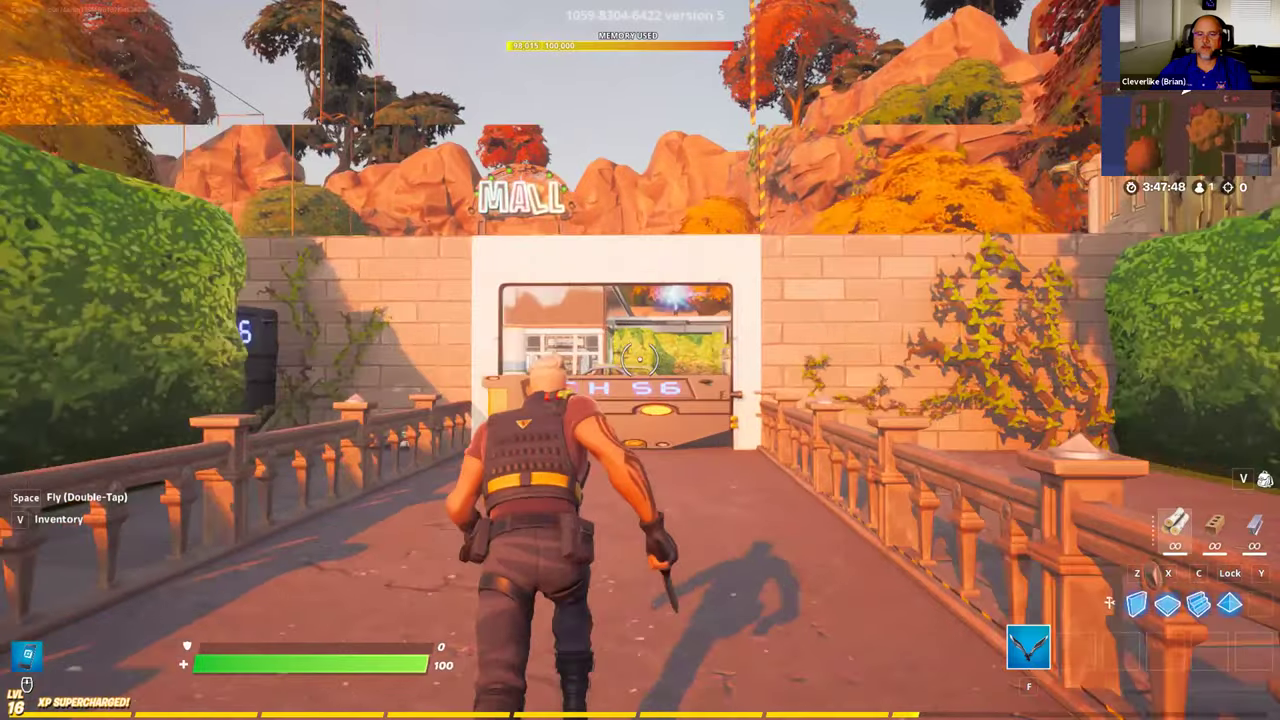
Step: Run to the mall gate to inspect its obstacle-course trigger, and fly up with phasing above the car park
key("w")
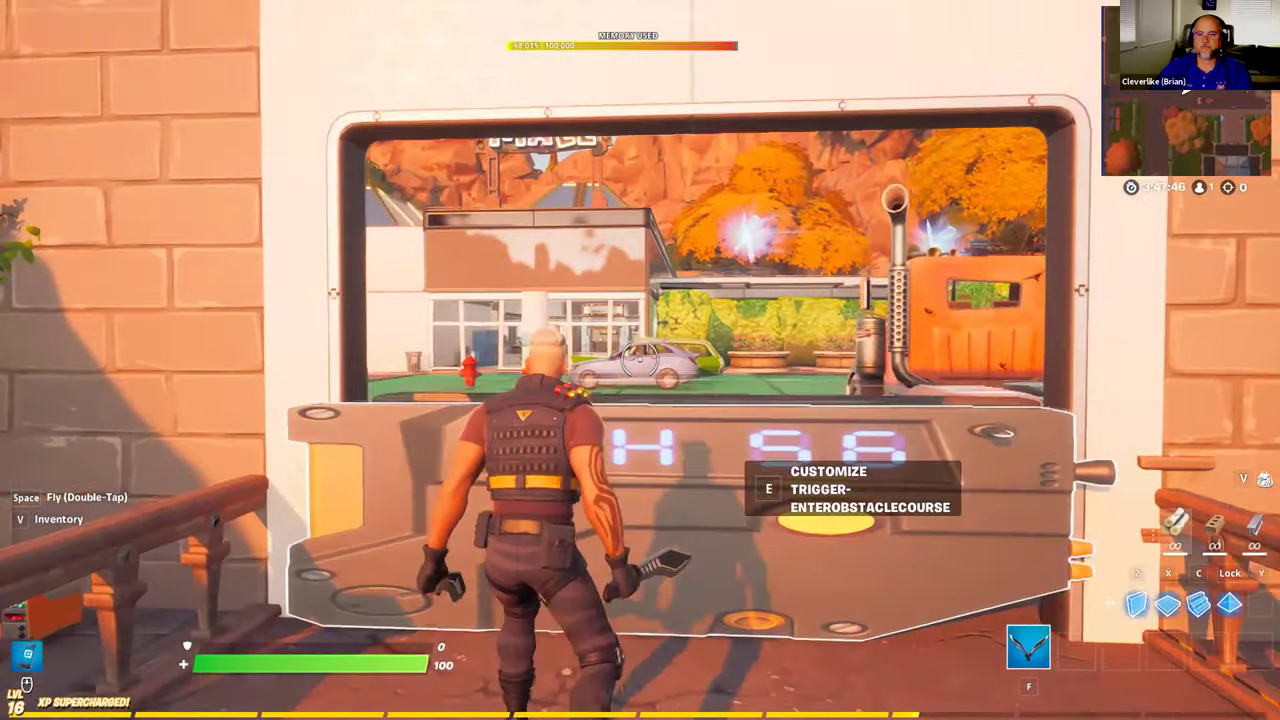
key("space")
key("space")
key("n")
key("shift")
key("w")
key("shift")
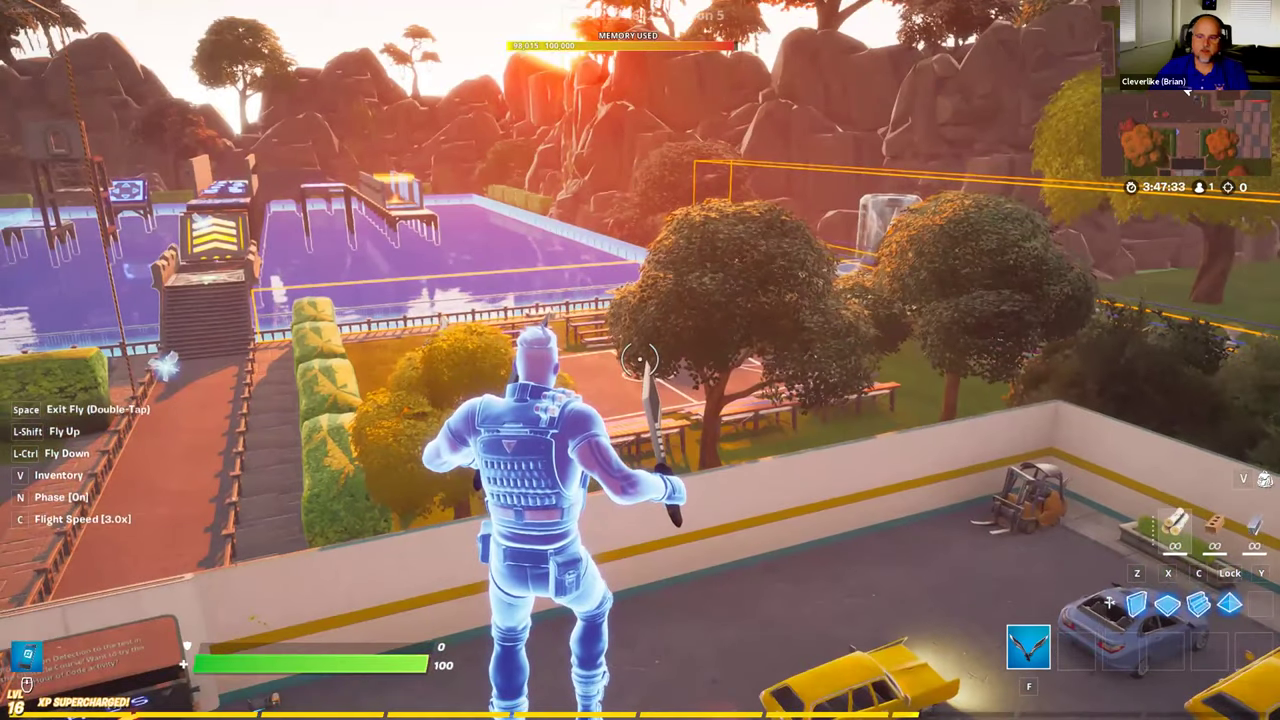
Step: Survey the car park, mall roof and walled courtyard from the air, and head for the garden beyond the wall
key("w")
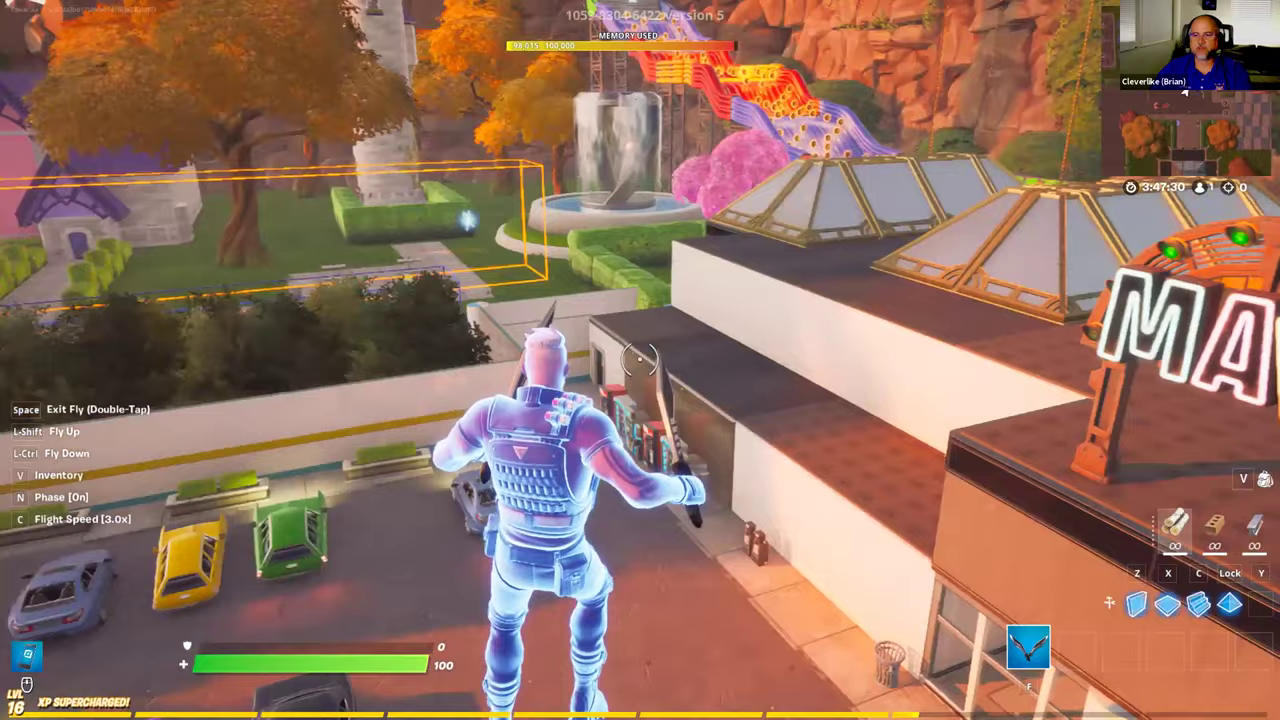
key("w")
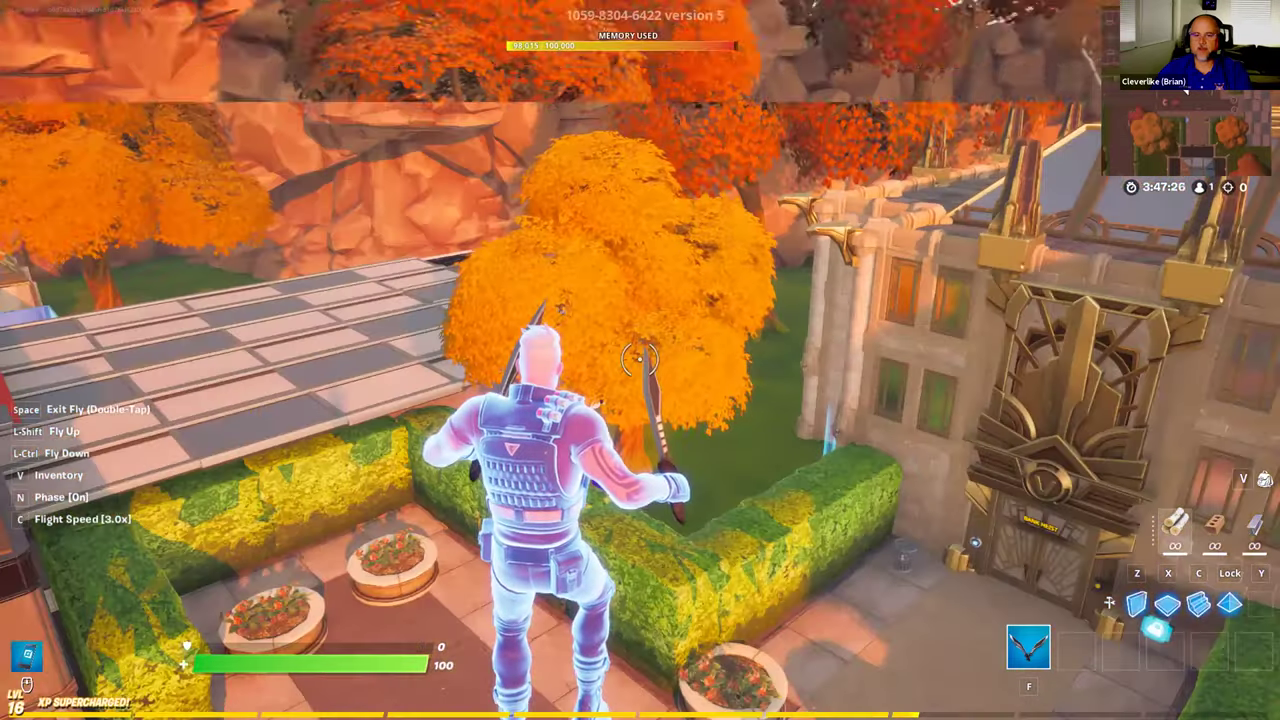
key("s")
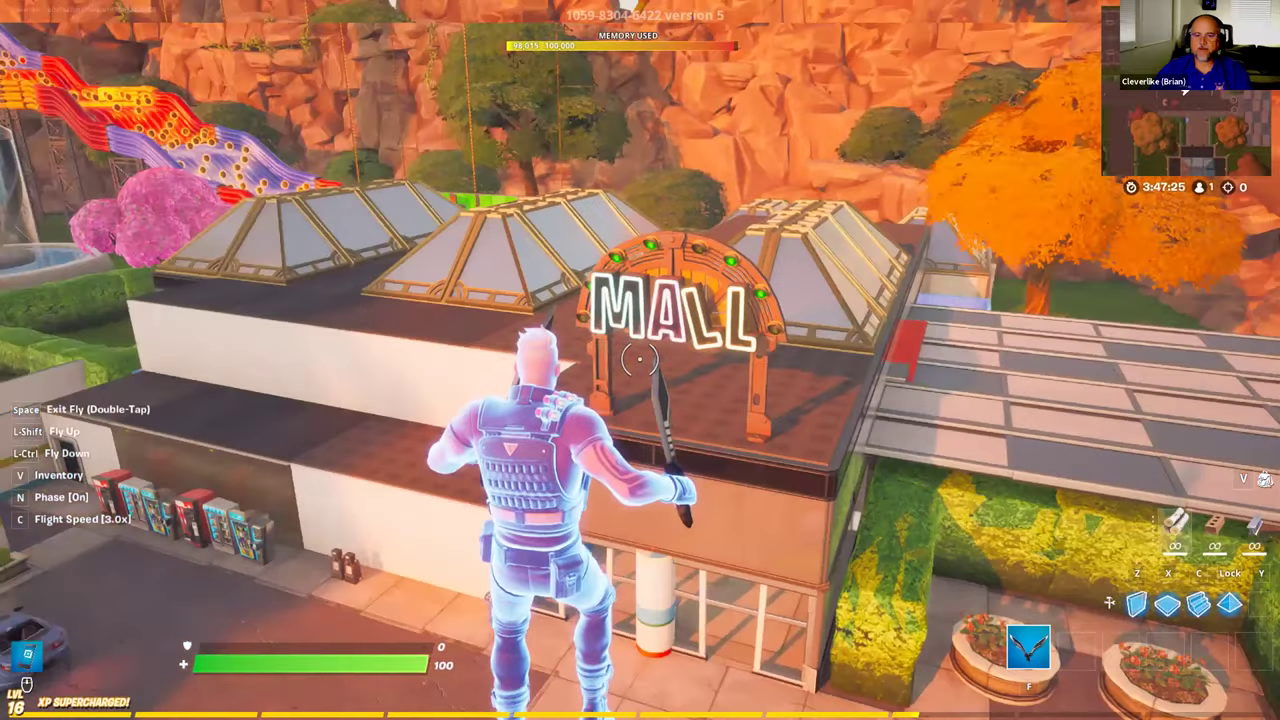
key("w")
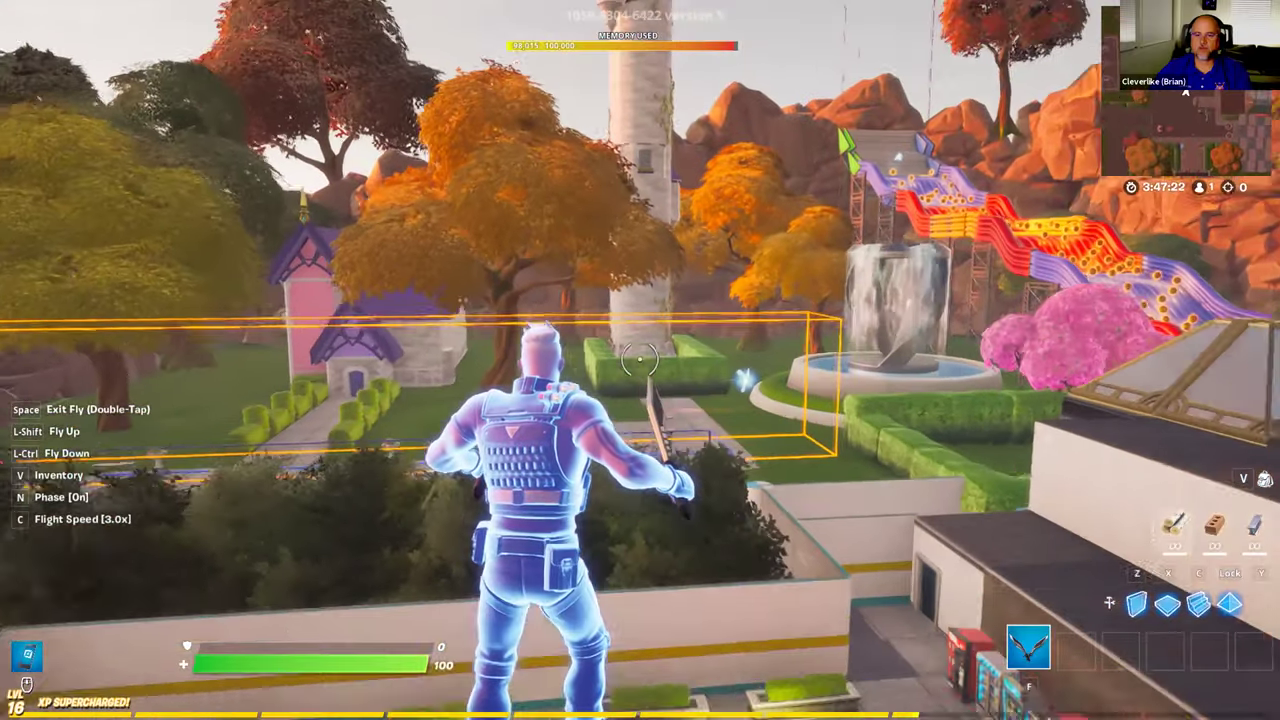
key("d")
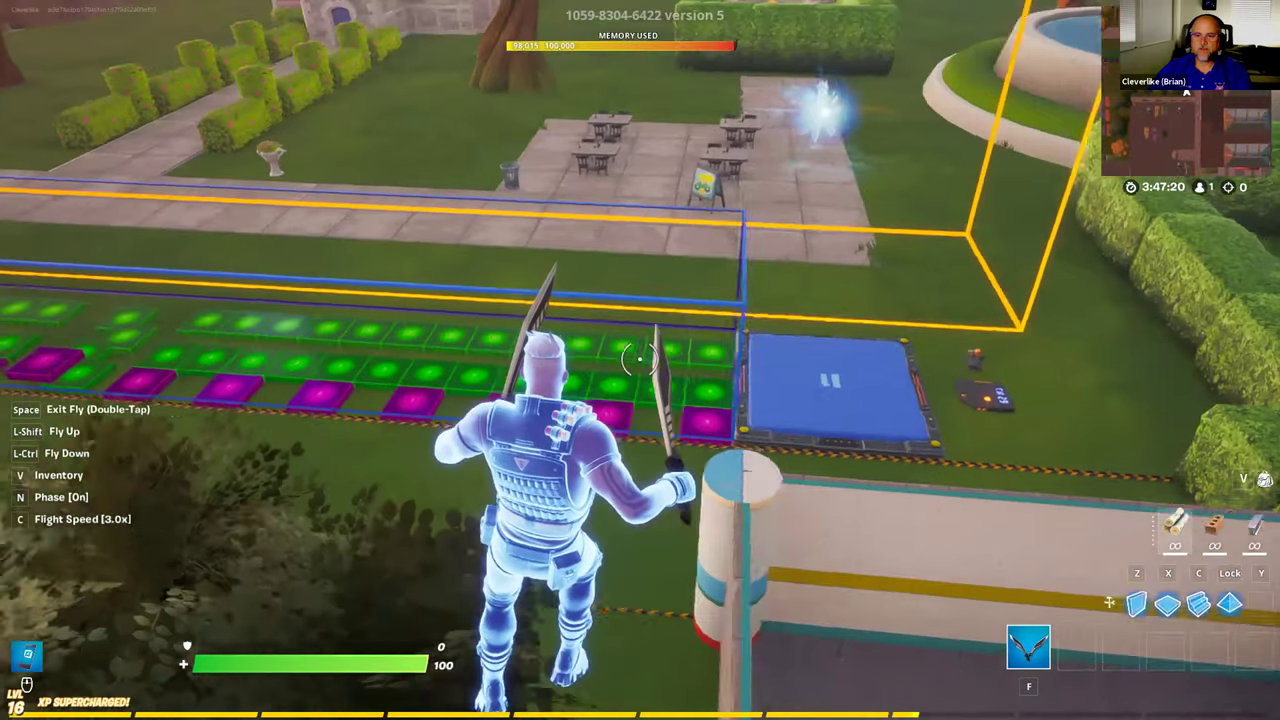
Step: Inspect the blue sequencer pad and its rows of green and purple music blocks from above
key("s")
key("d")
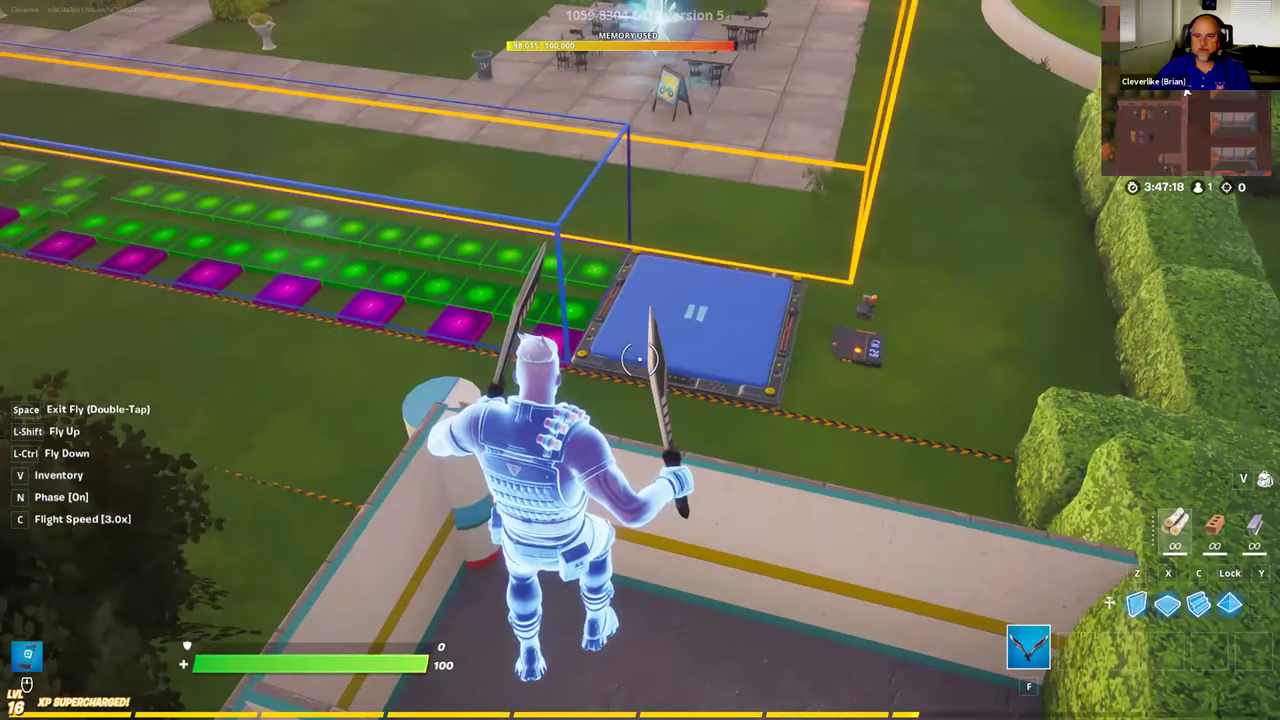
key("w")
key("a")
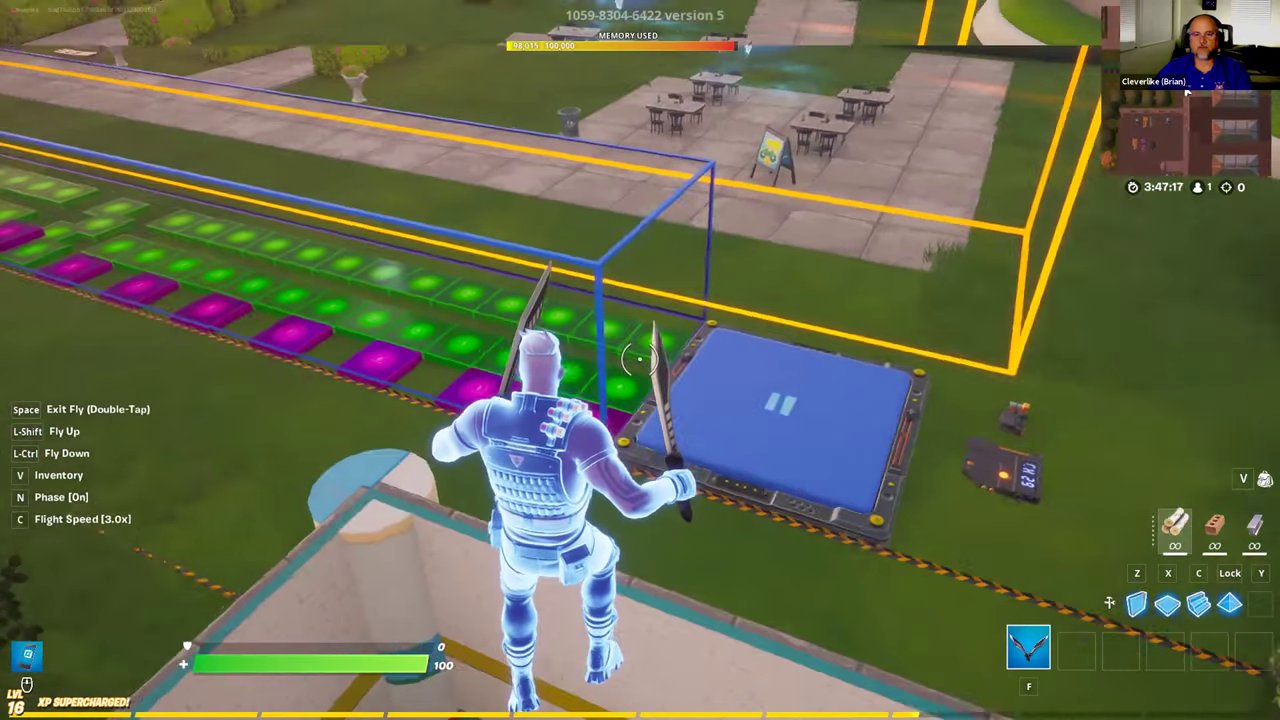
key("s")
key("a")
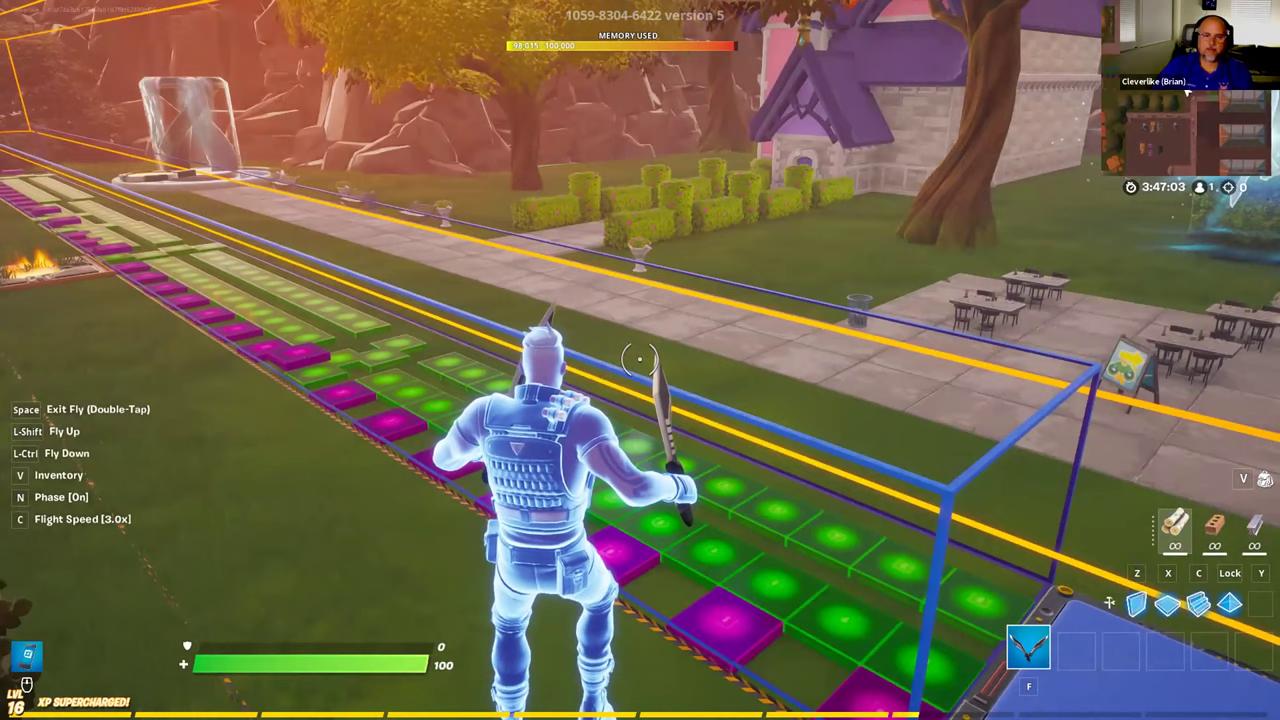
key("d")
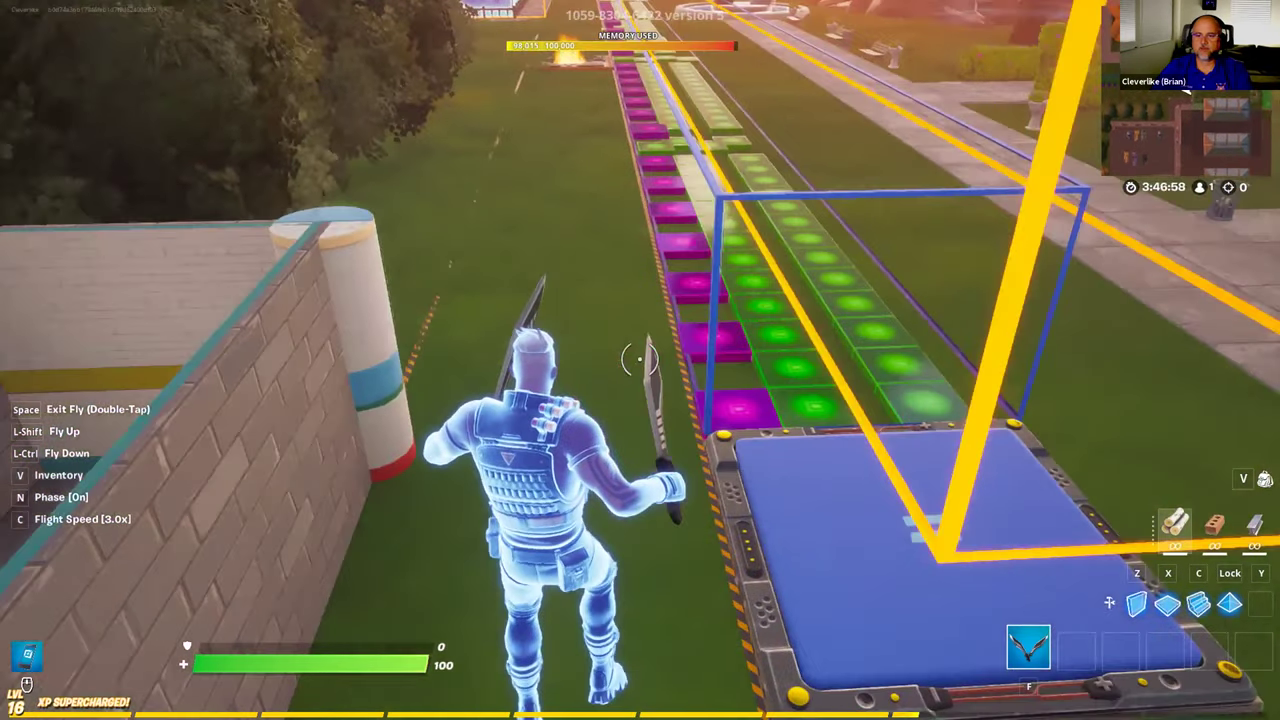
Step: Stop flying beside the sequencer pad and examine it from ground level
key("space")
key("space")
key("w")
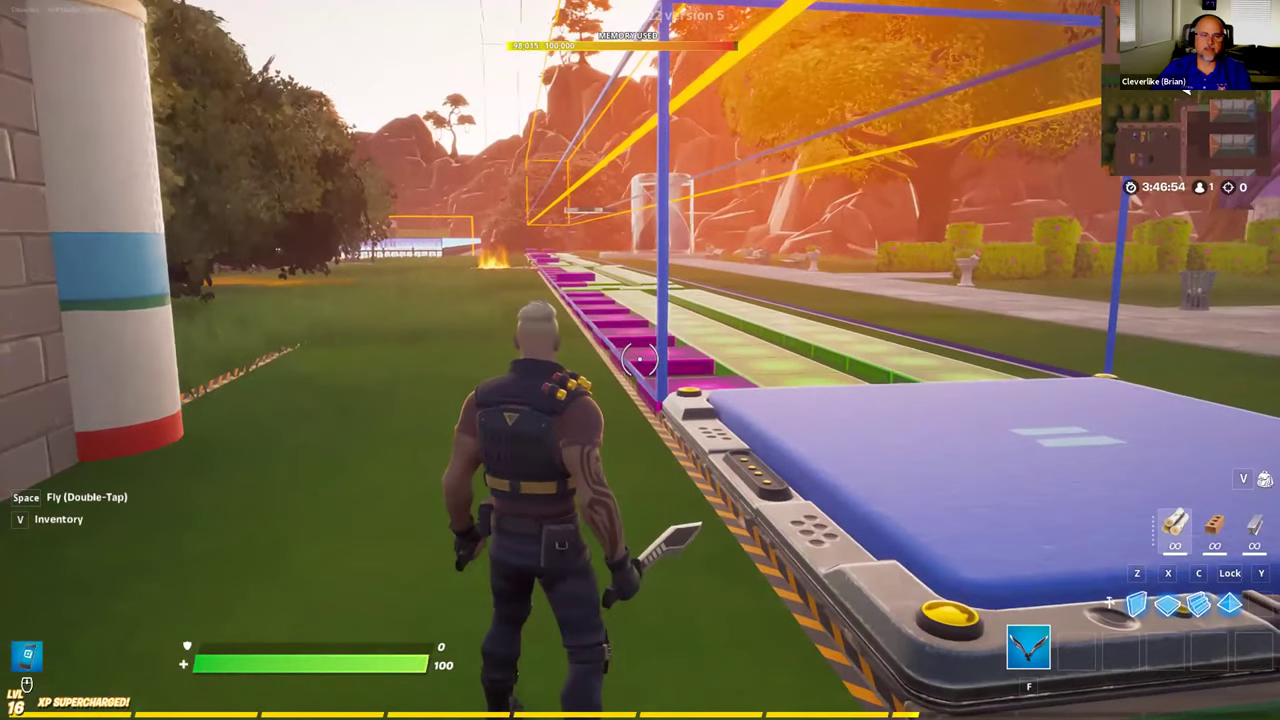
key("w")
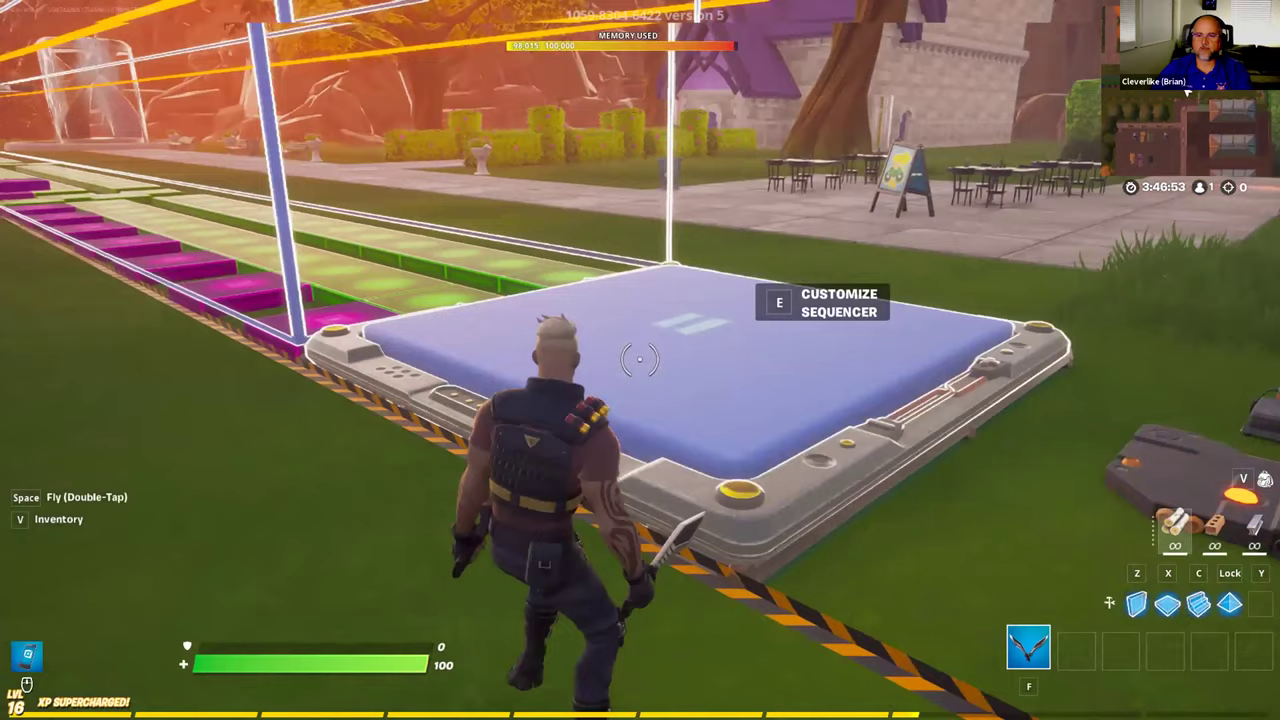
key("s")
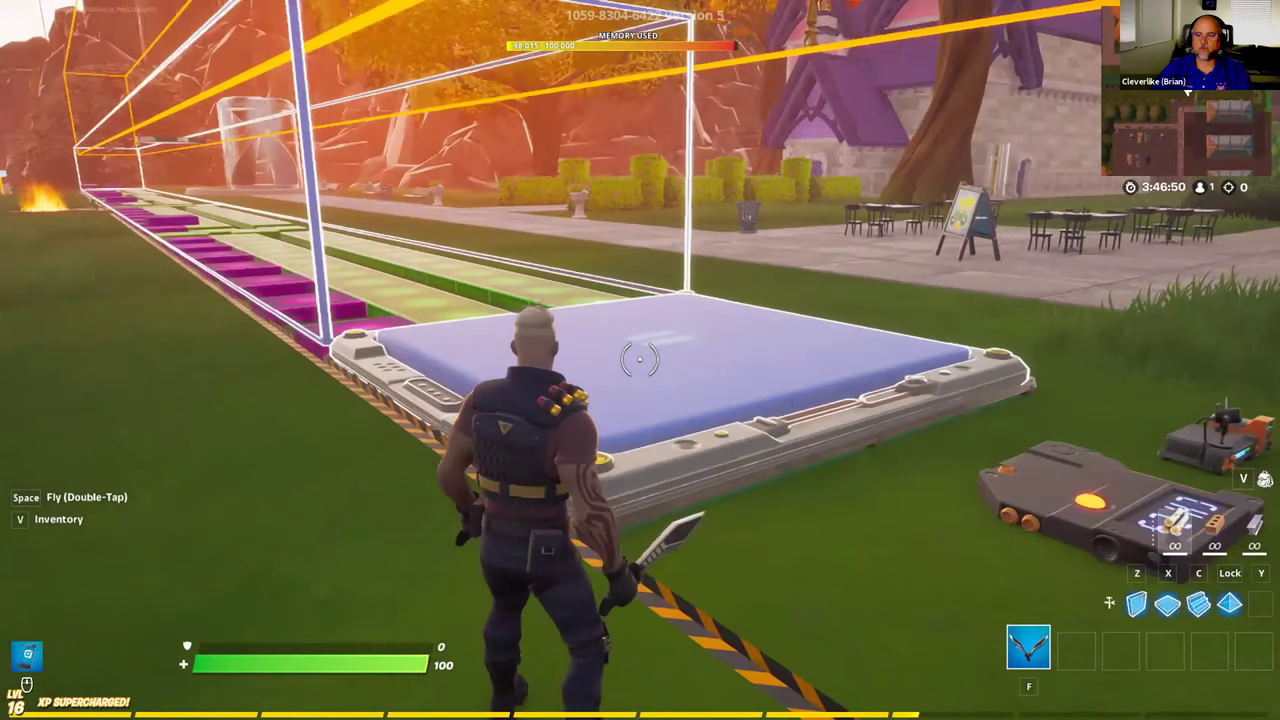
Step: Walk around the trigger and the MusicWatch HUD message device behind the sequencer to inspect both
key("d")
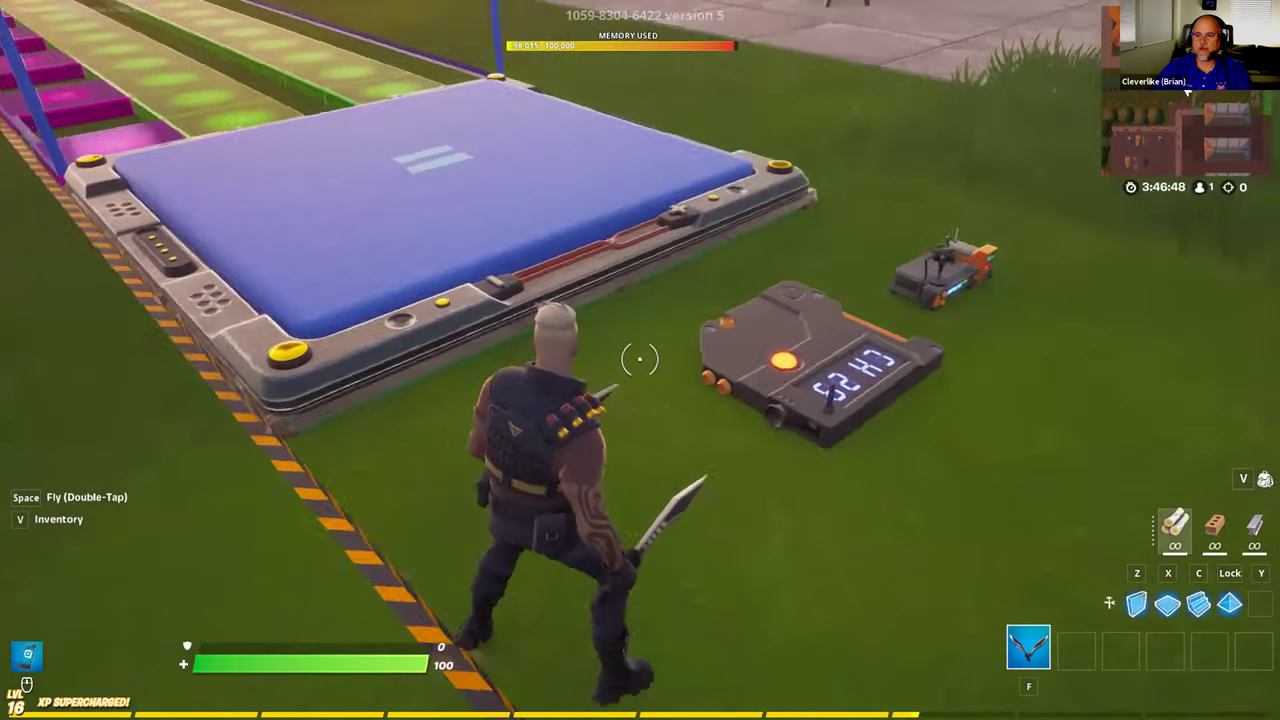
key("w")
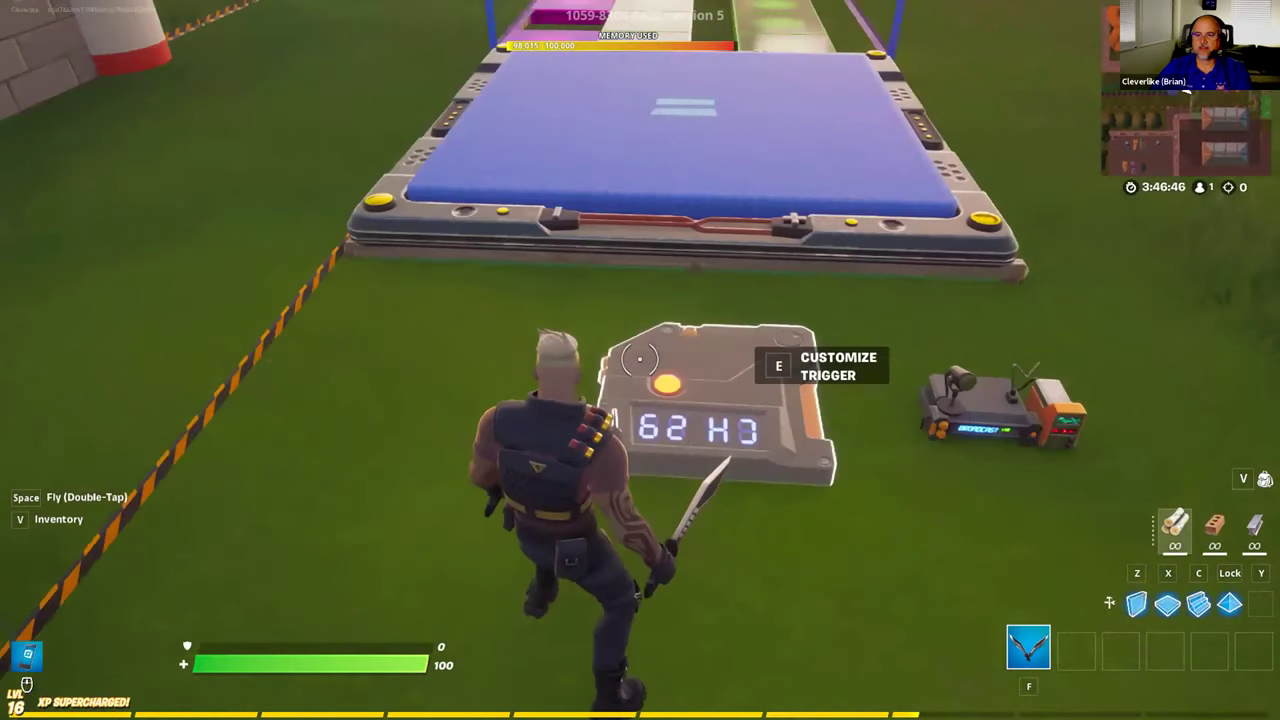
key("d")
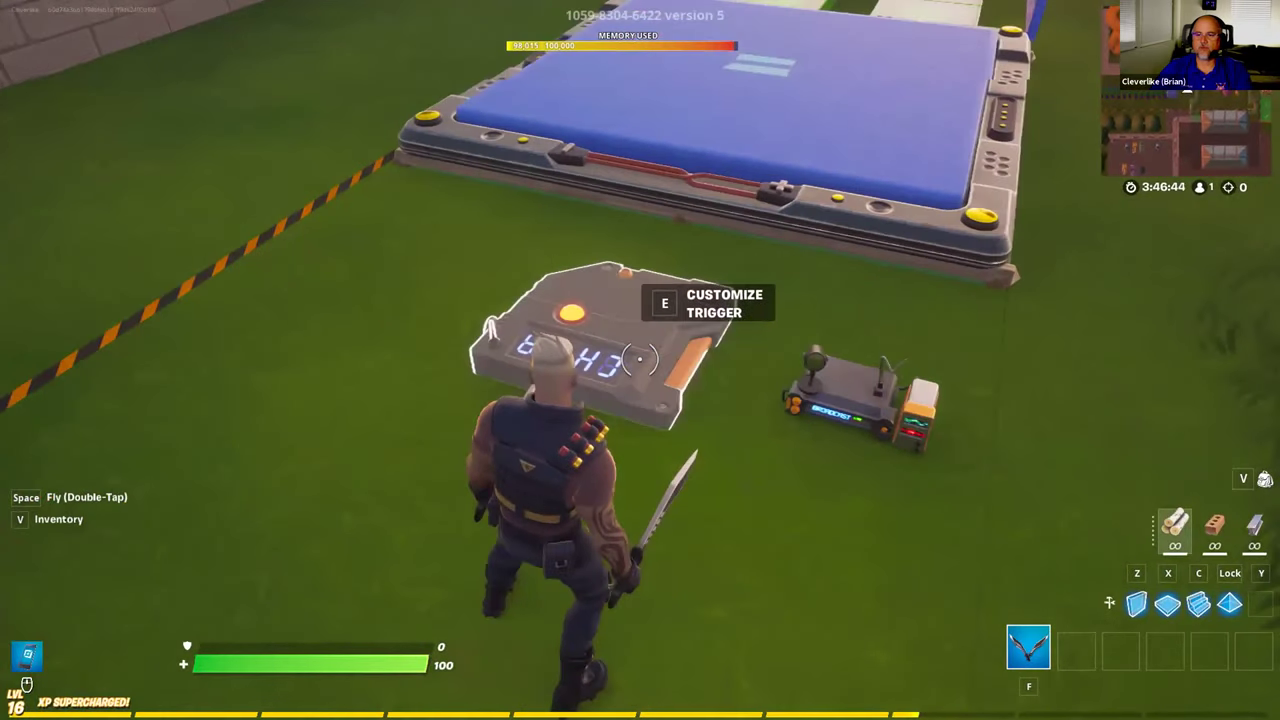
key("d")
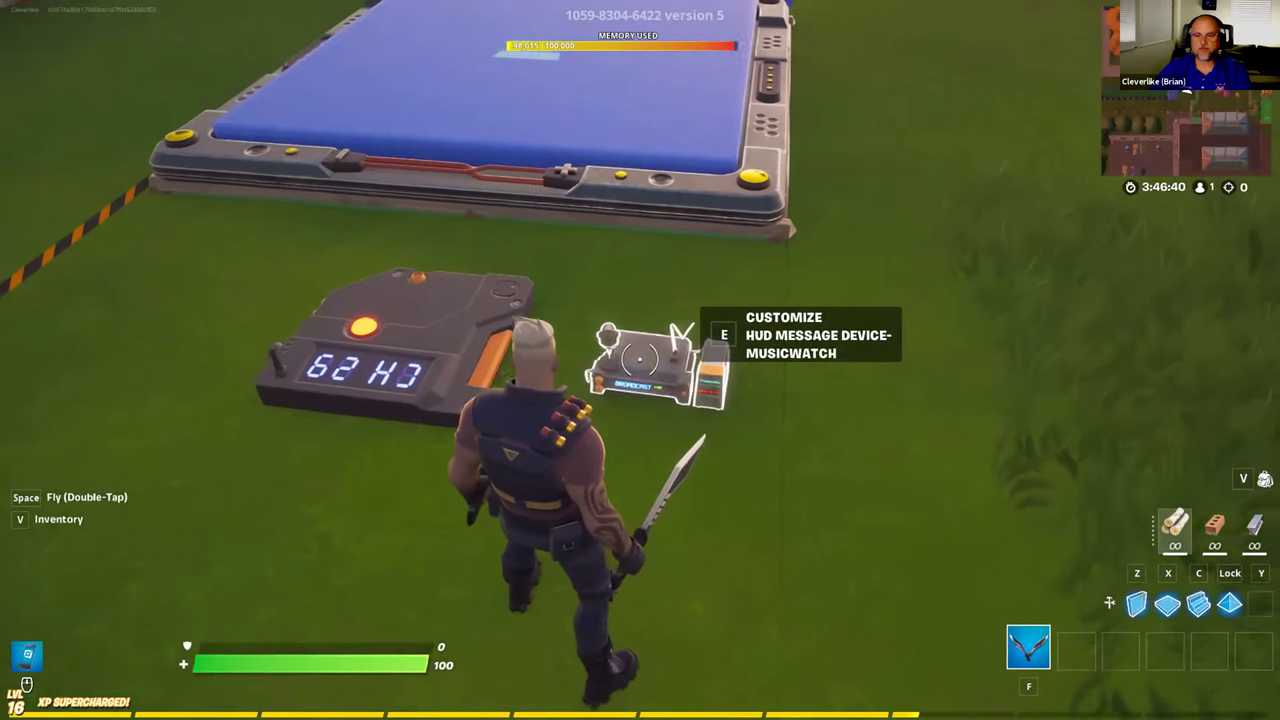
key("a")
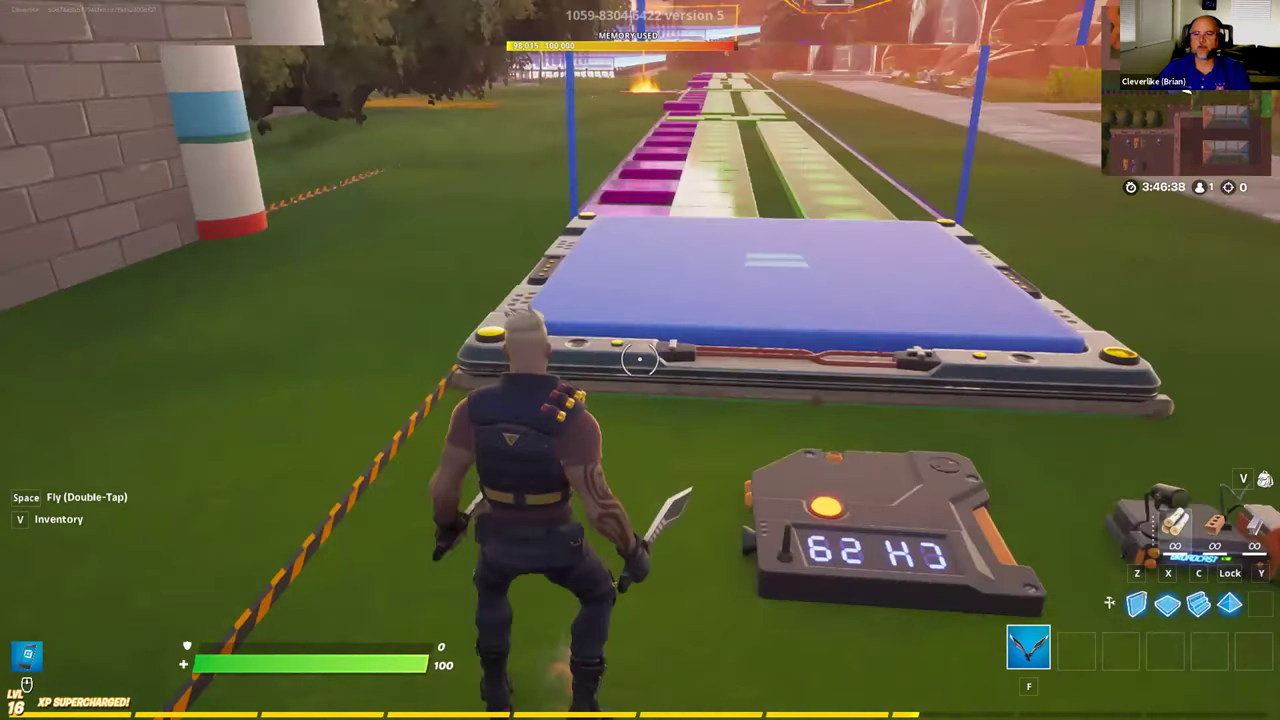
Step: Walk up to the sequencer pad, set off its light pulse and resume flying with phasing
key("w")
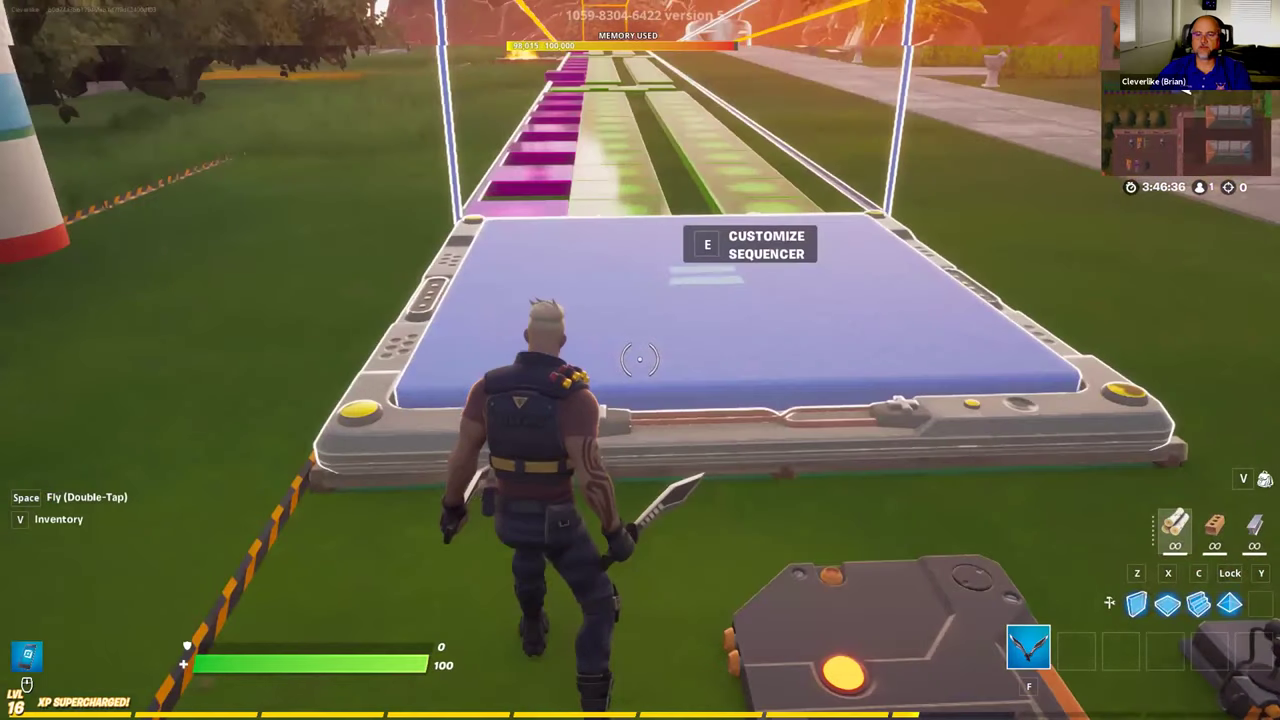
key("w")
key("w")
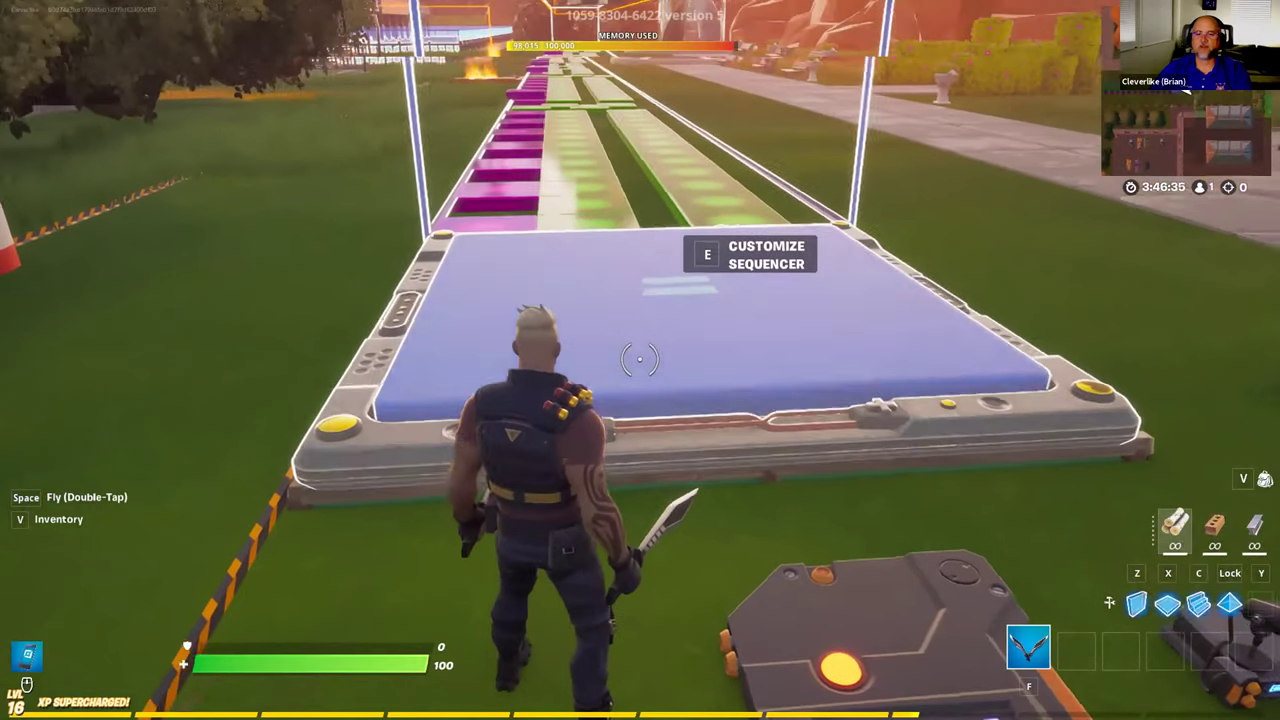
key("w")
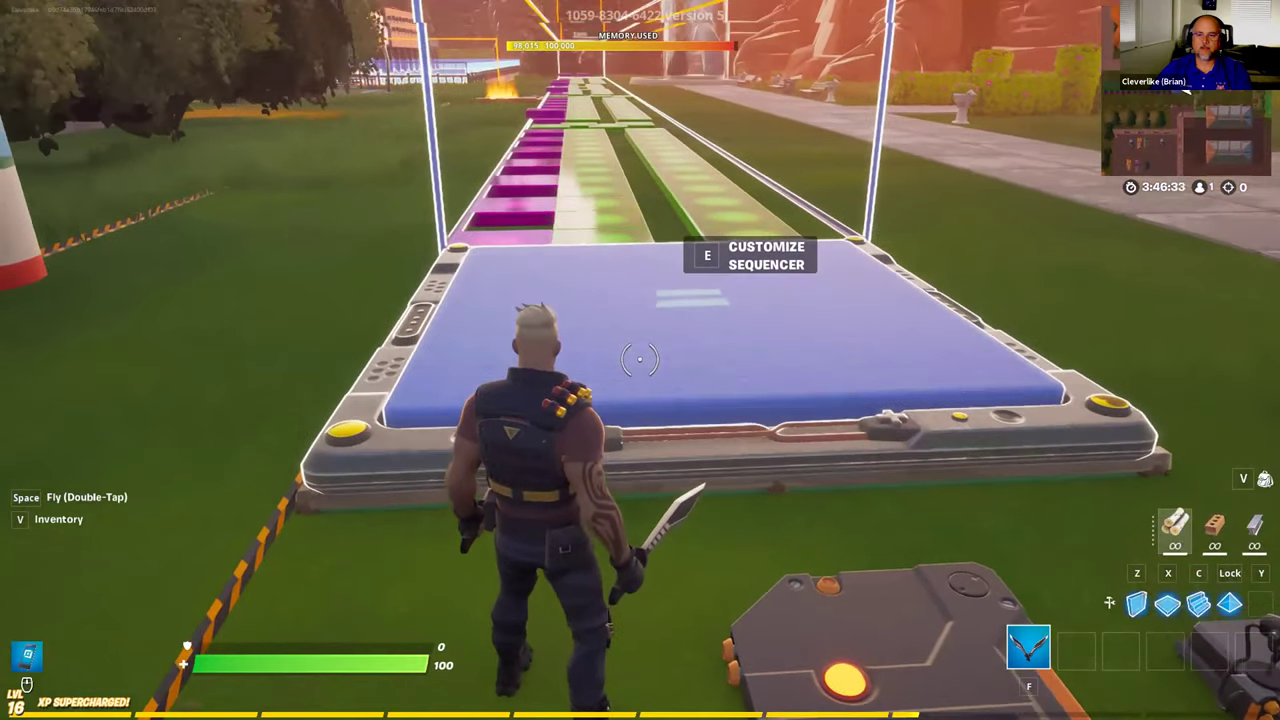
key("w")
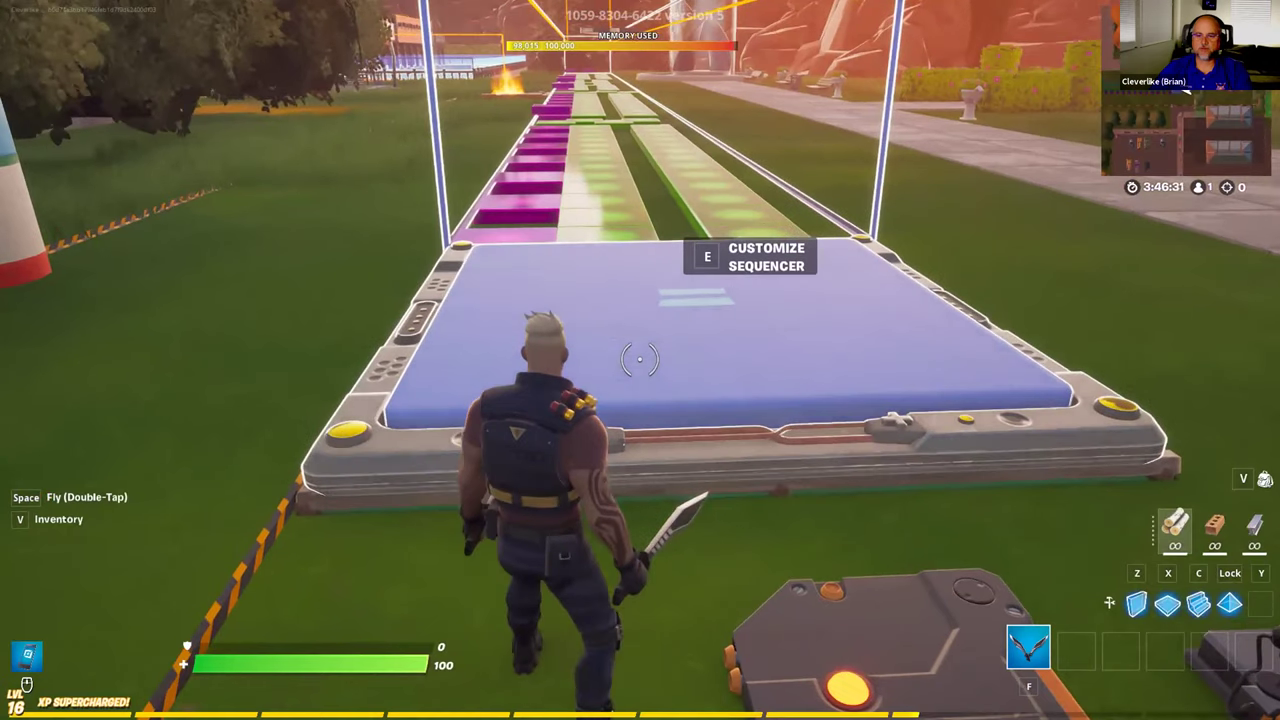
key("space")
key("space")
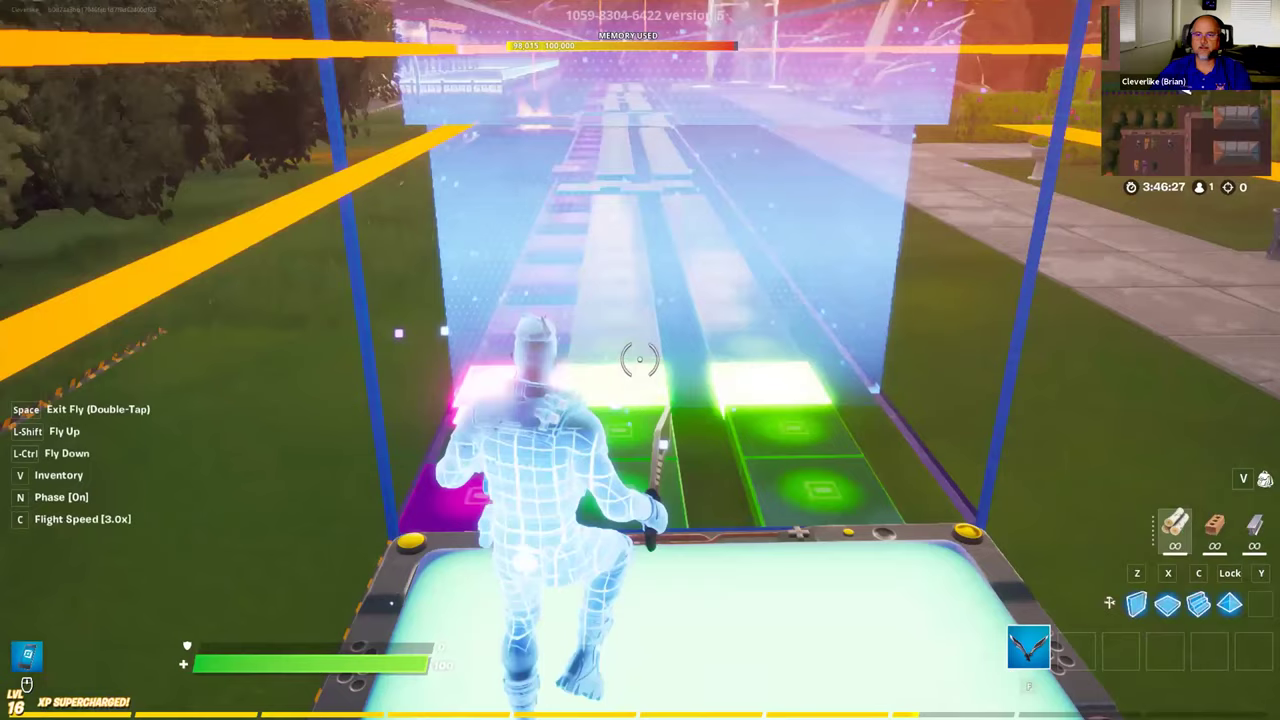
Step: Fly alongside the music blocks, slowing to 0.5x flight speed, to follow the sequencer pulse to the end of the track
key("s")
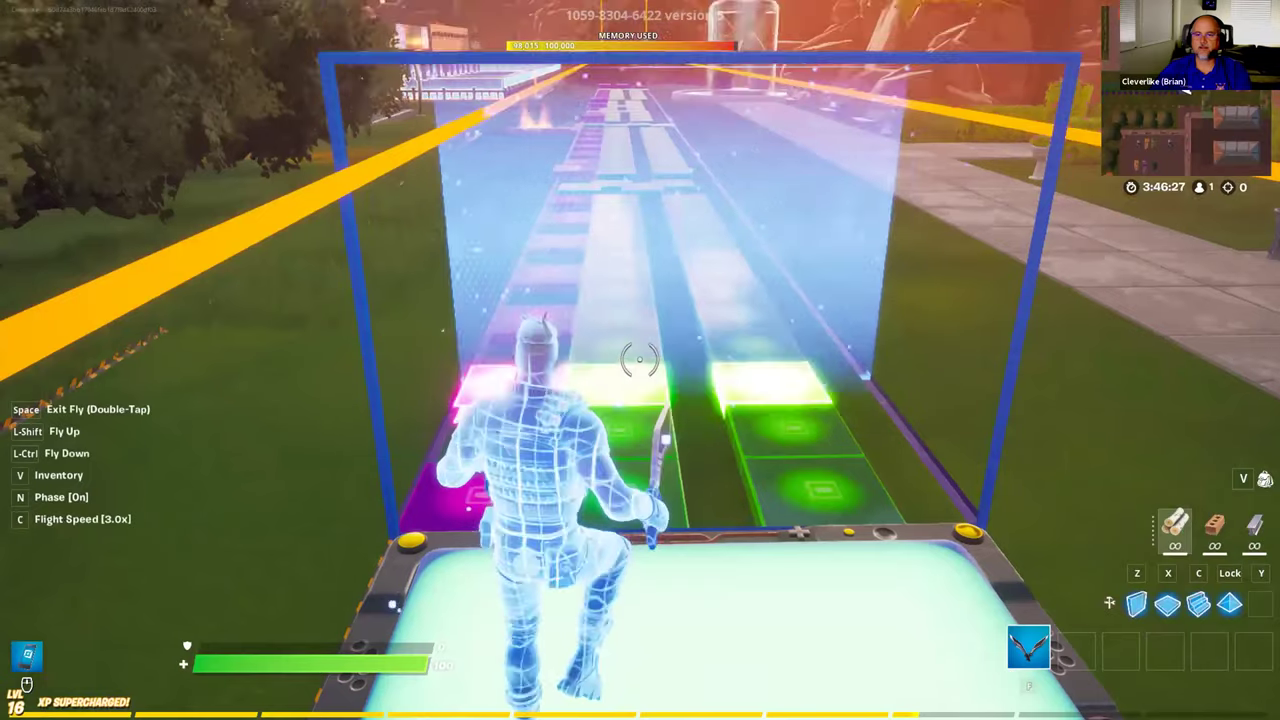
key("w")
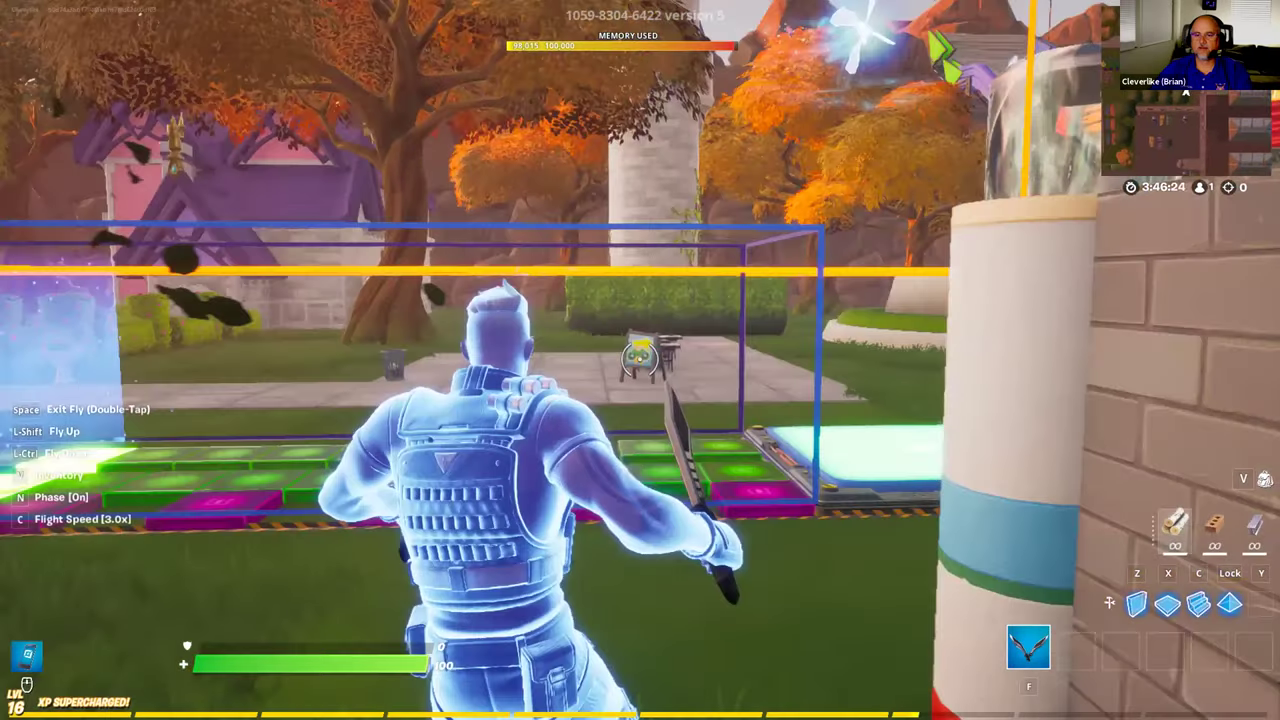
key("a")
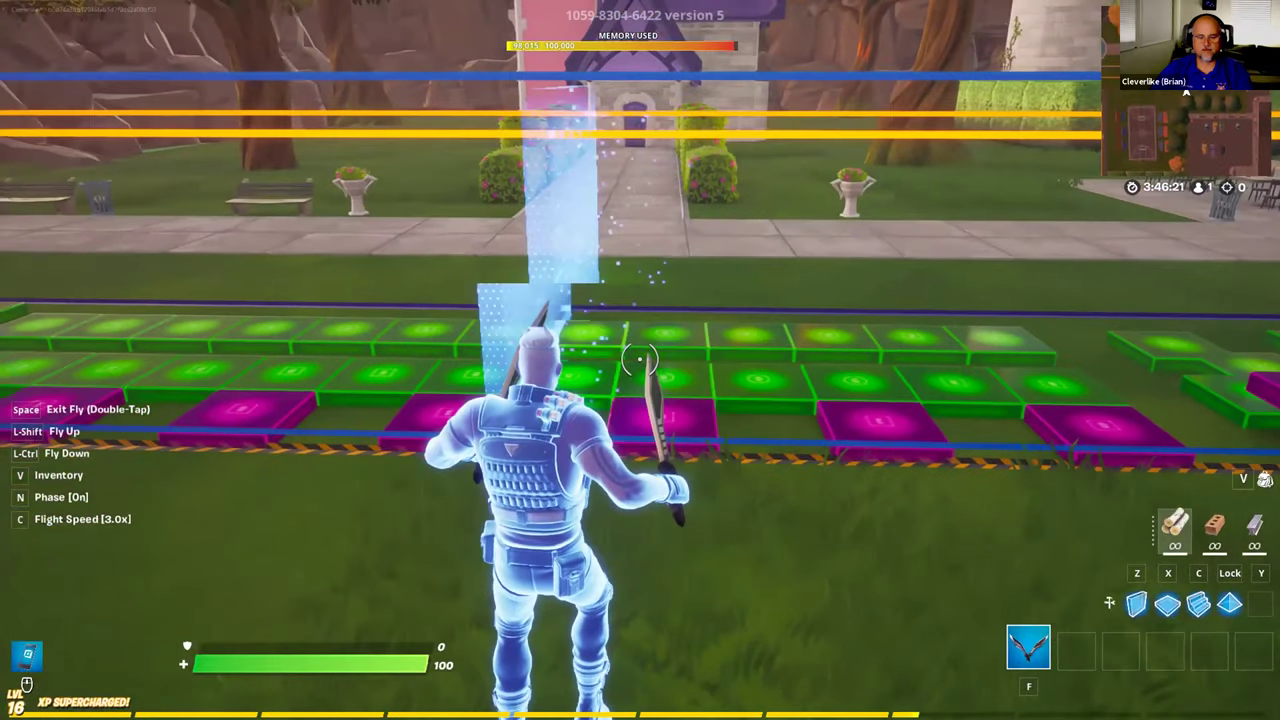
key("a")
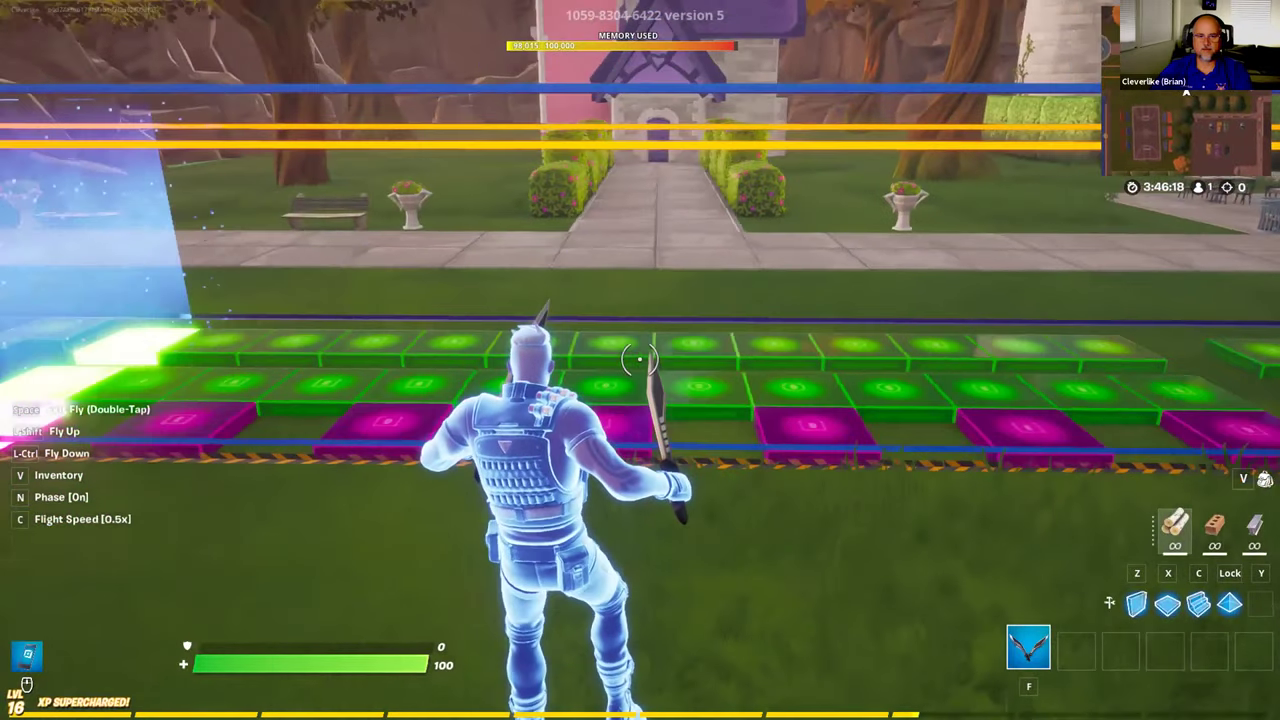
key("a")
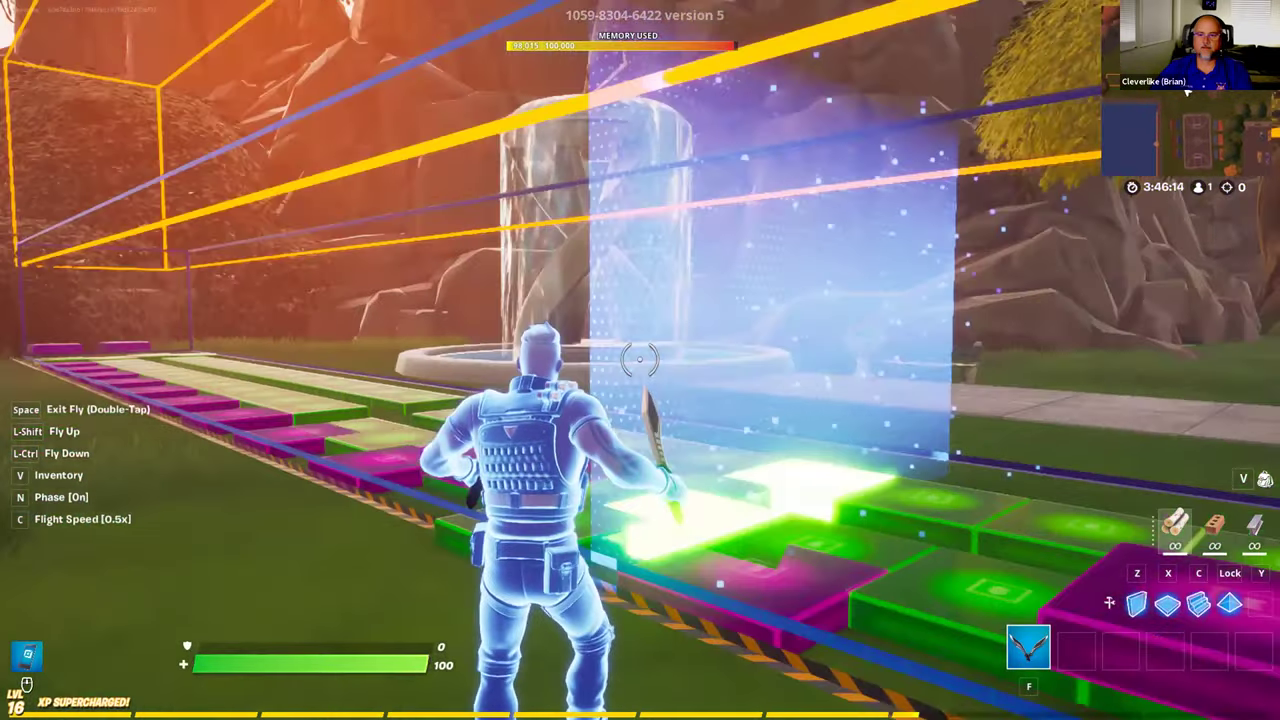
key("a")
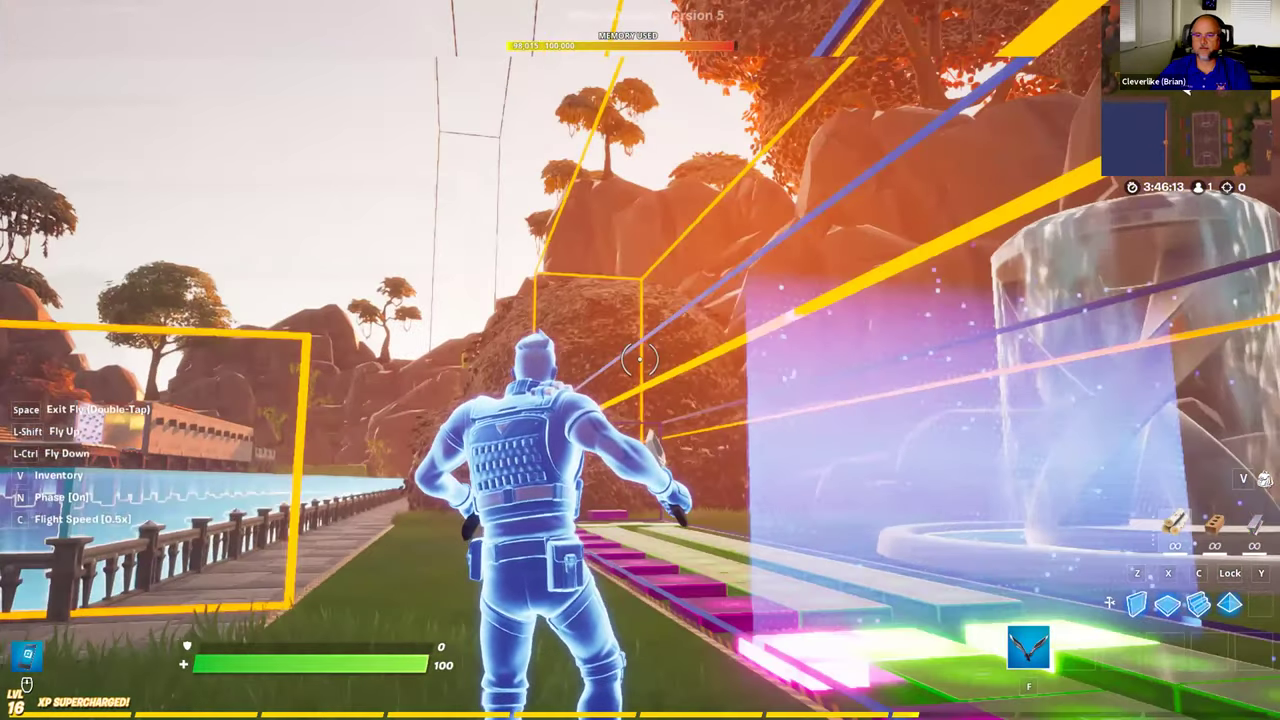
key("a")
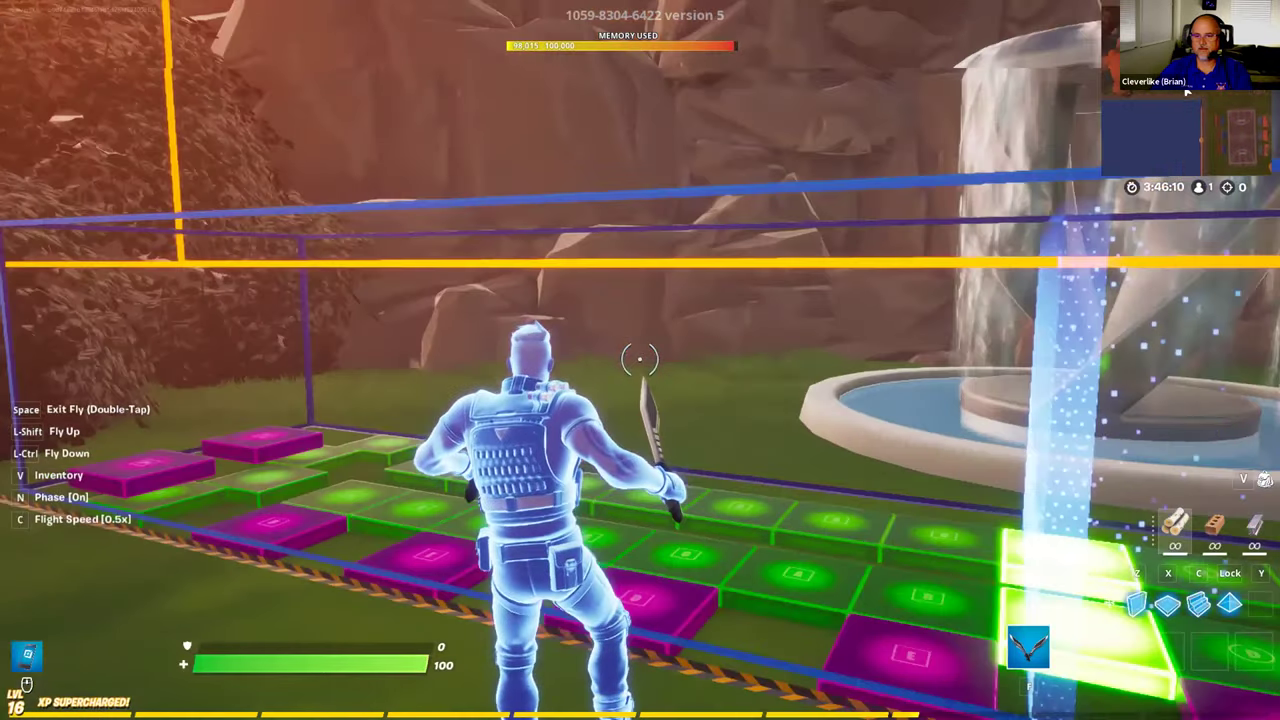
key("a")
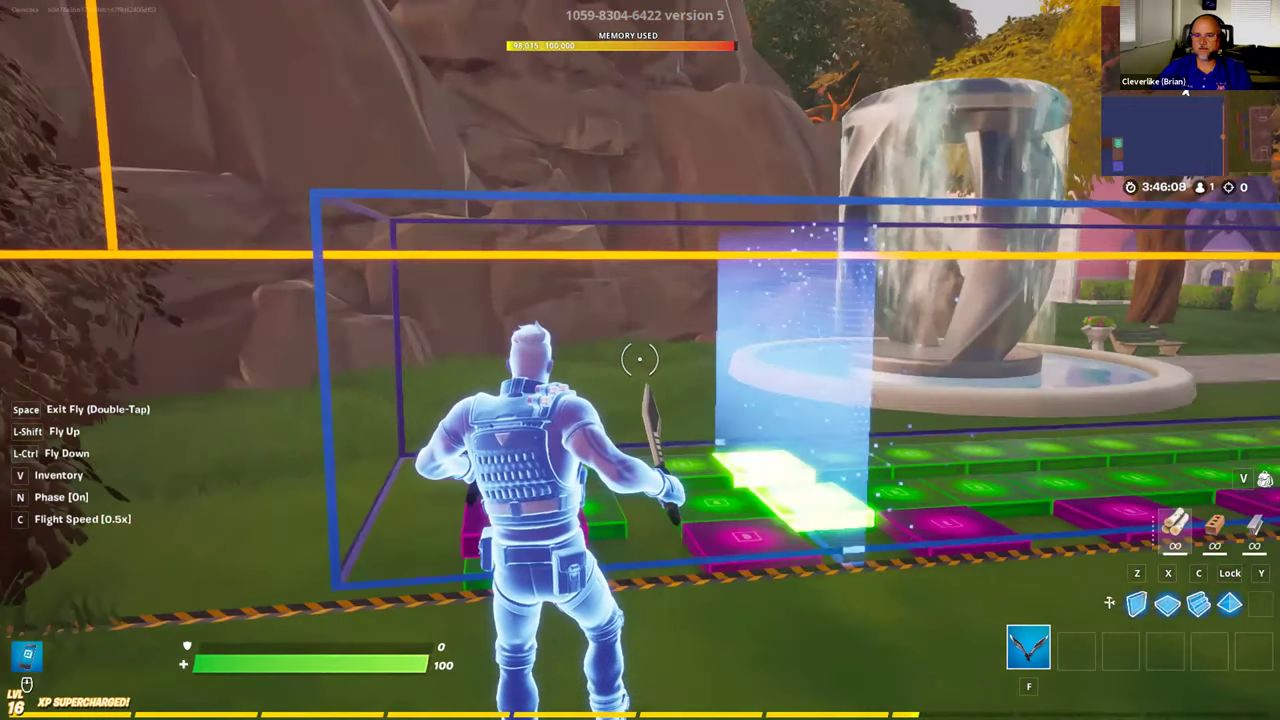
key("a")
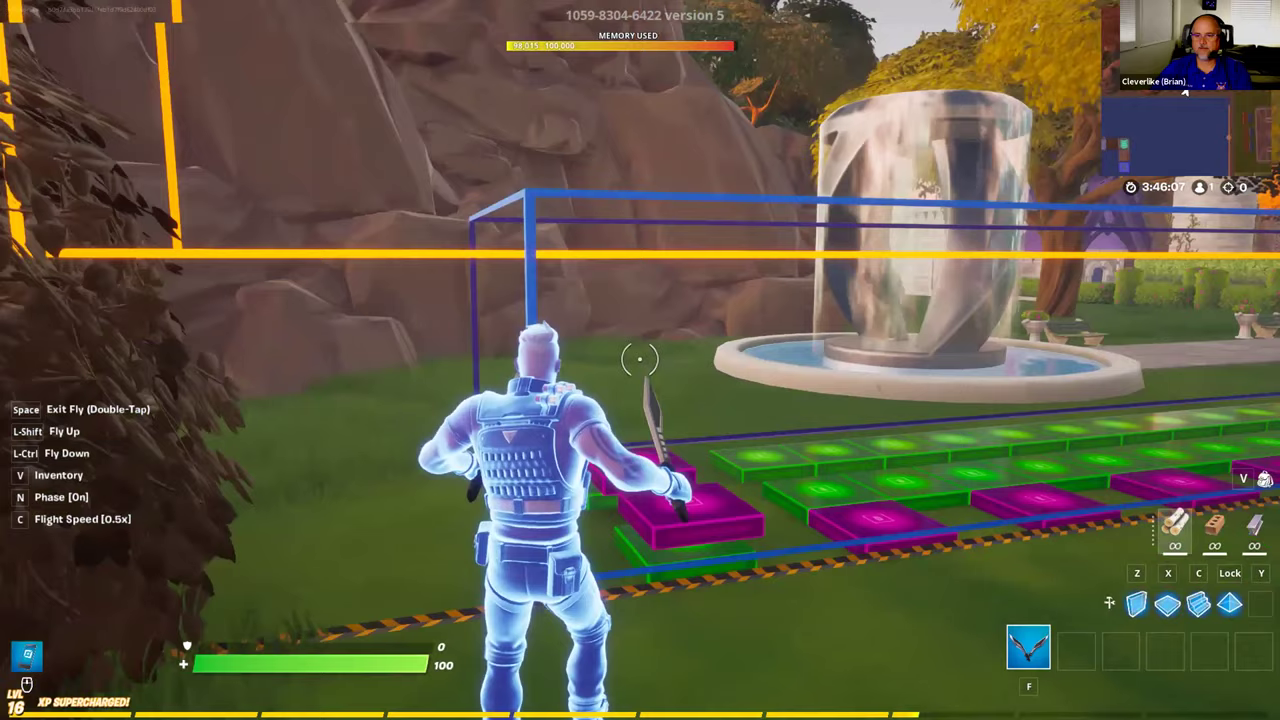
Step: Rise above the far end of the music track and look back along its full length beside the basketball court
key("w")
key("shift")
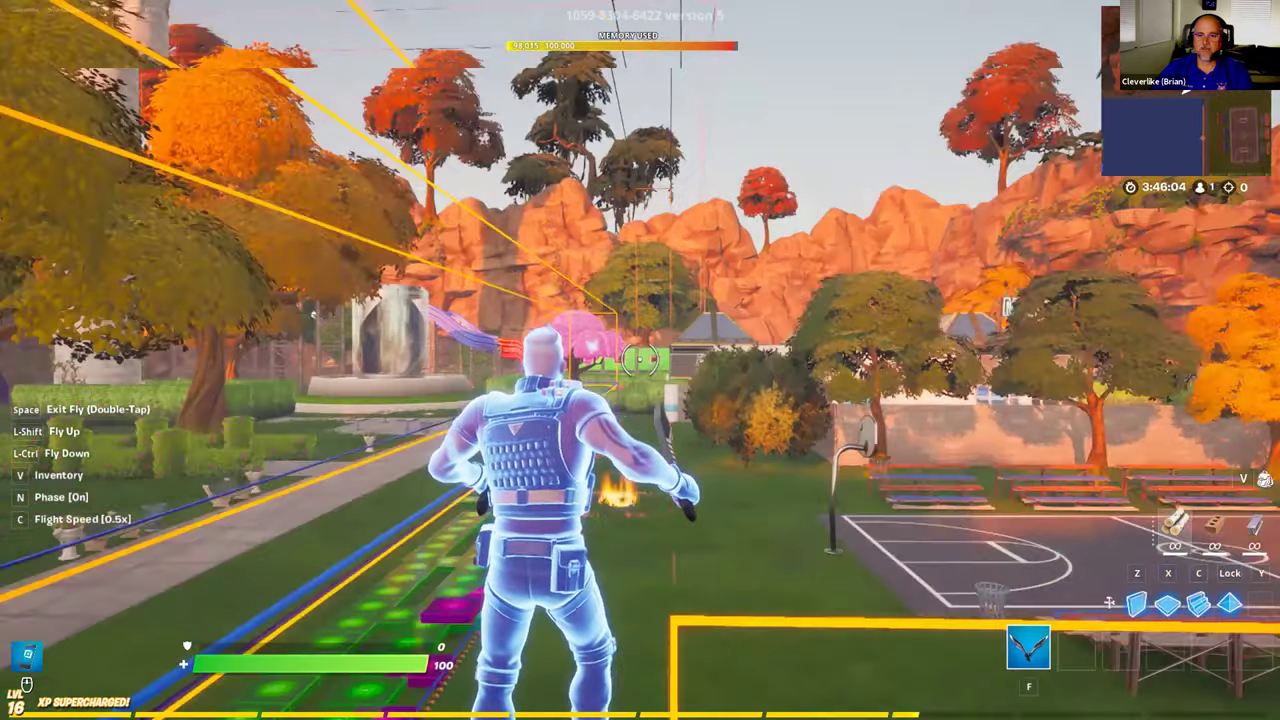
key("w")
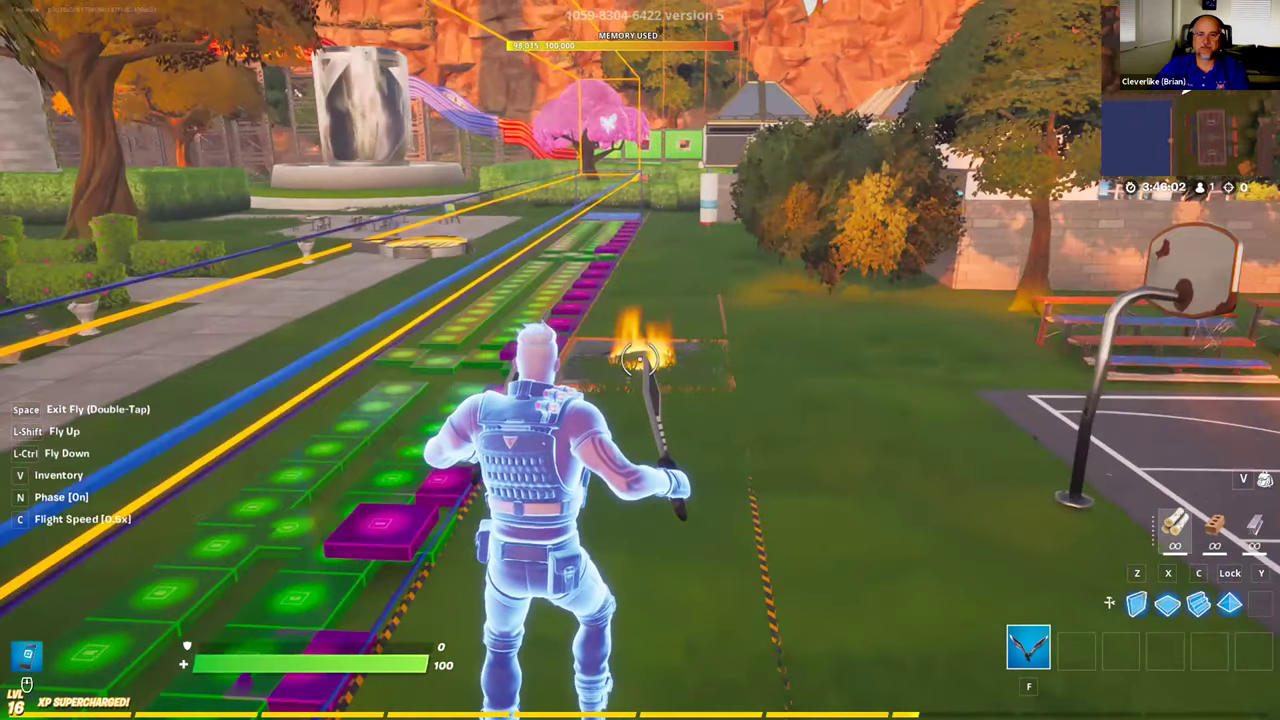
Step: Fly forward beside the music track at 0.5x flight speed to view the remaining green and purple blocks toward the trigger pad
key("w")
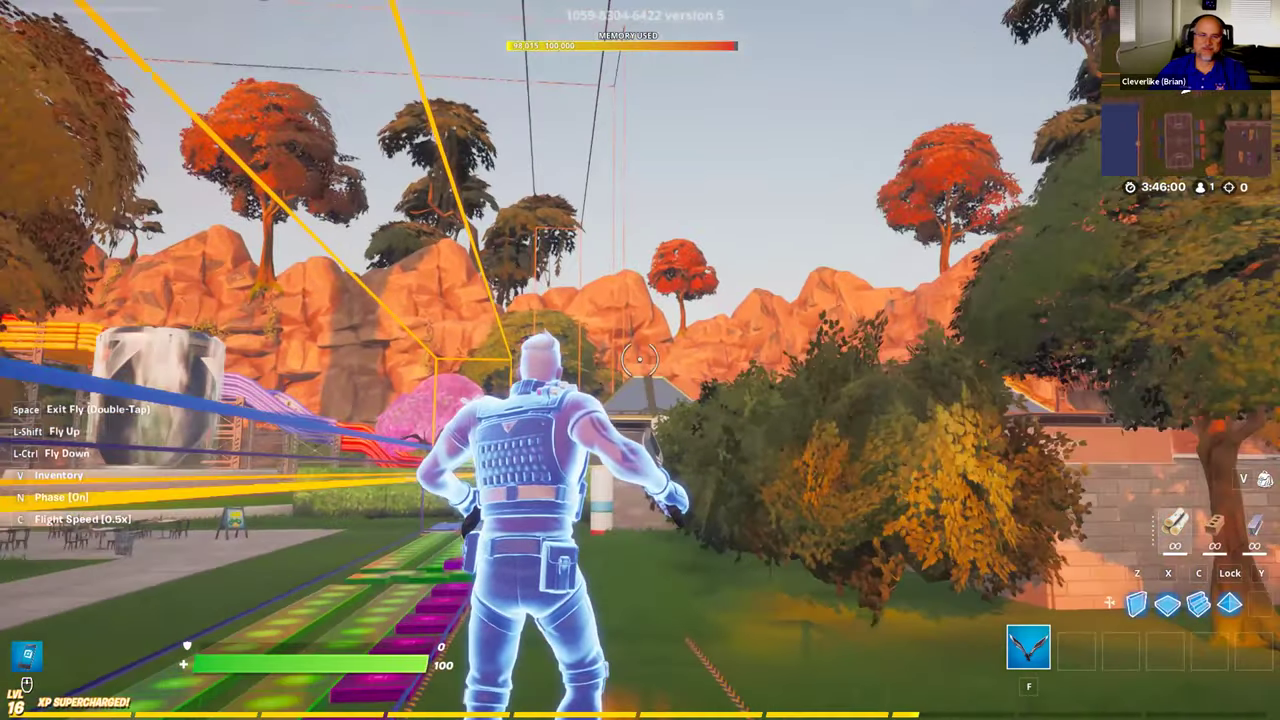
key("w")
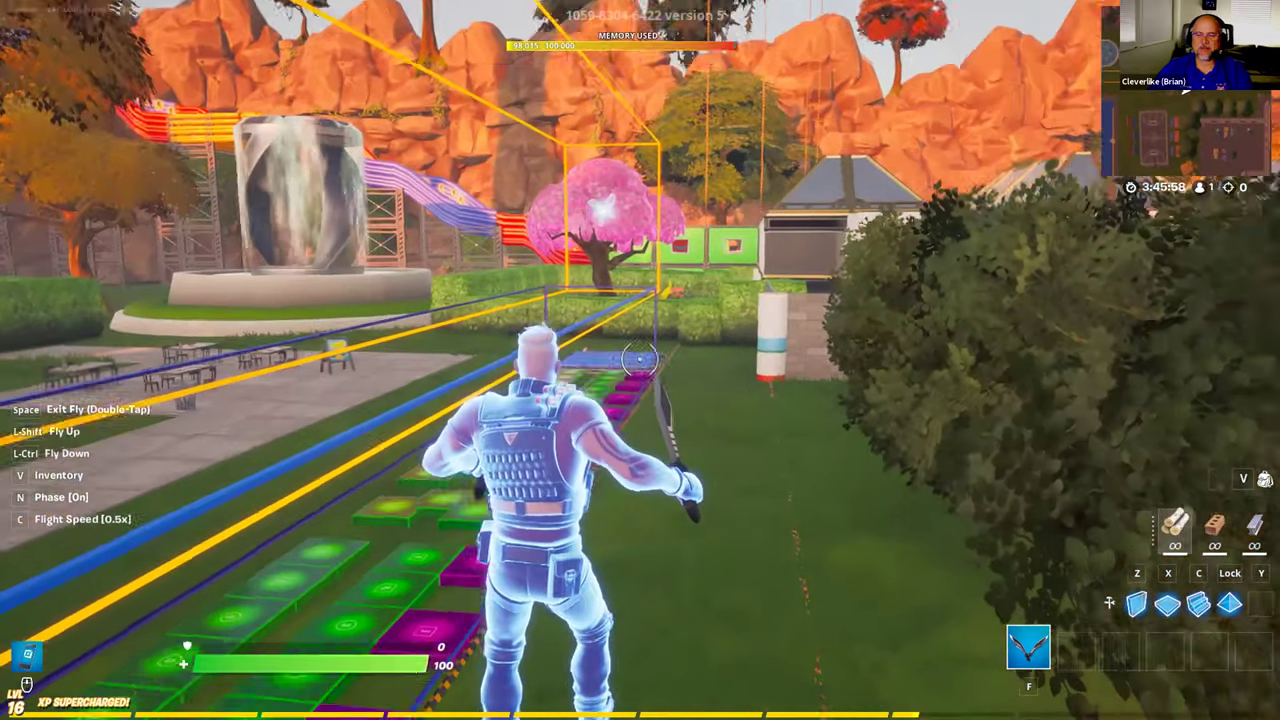
key("a")
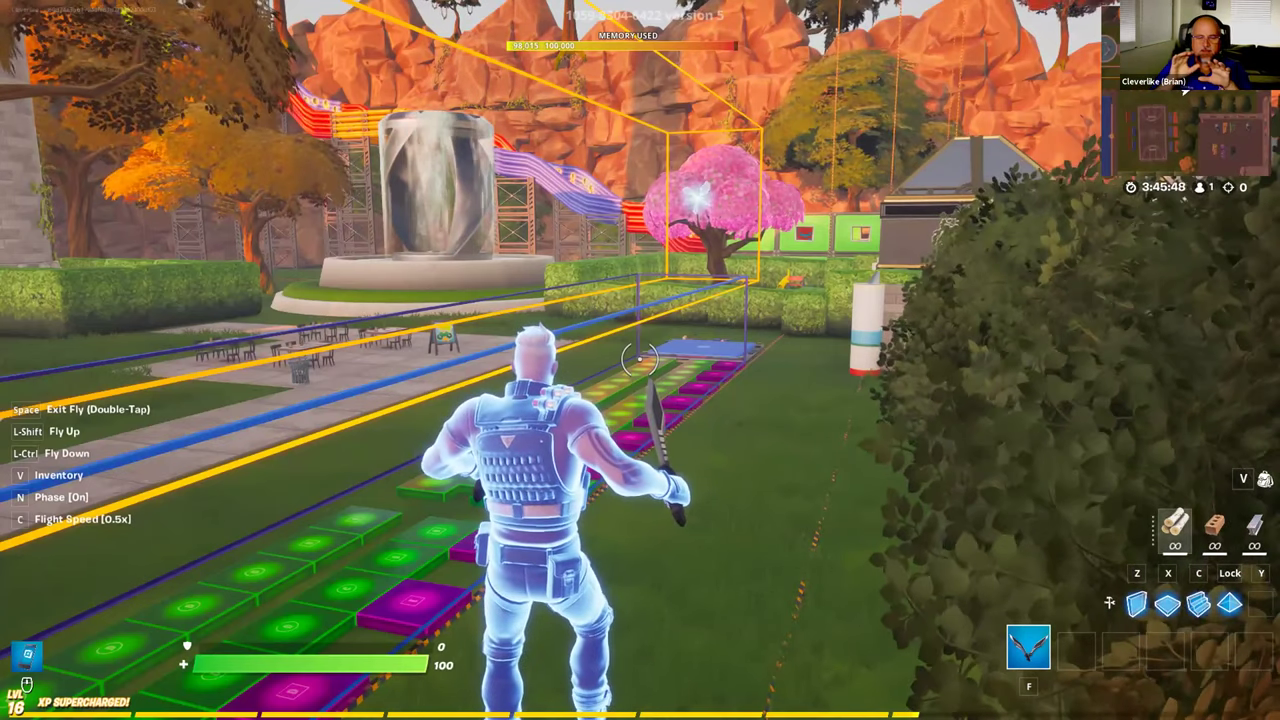
mouse_move(640, 360)
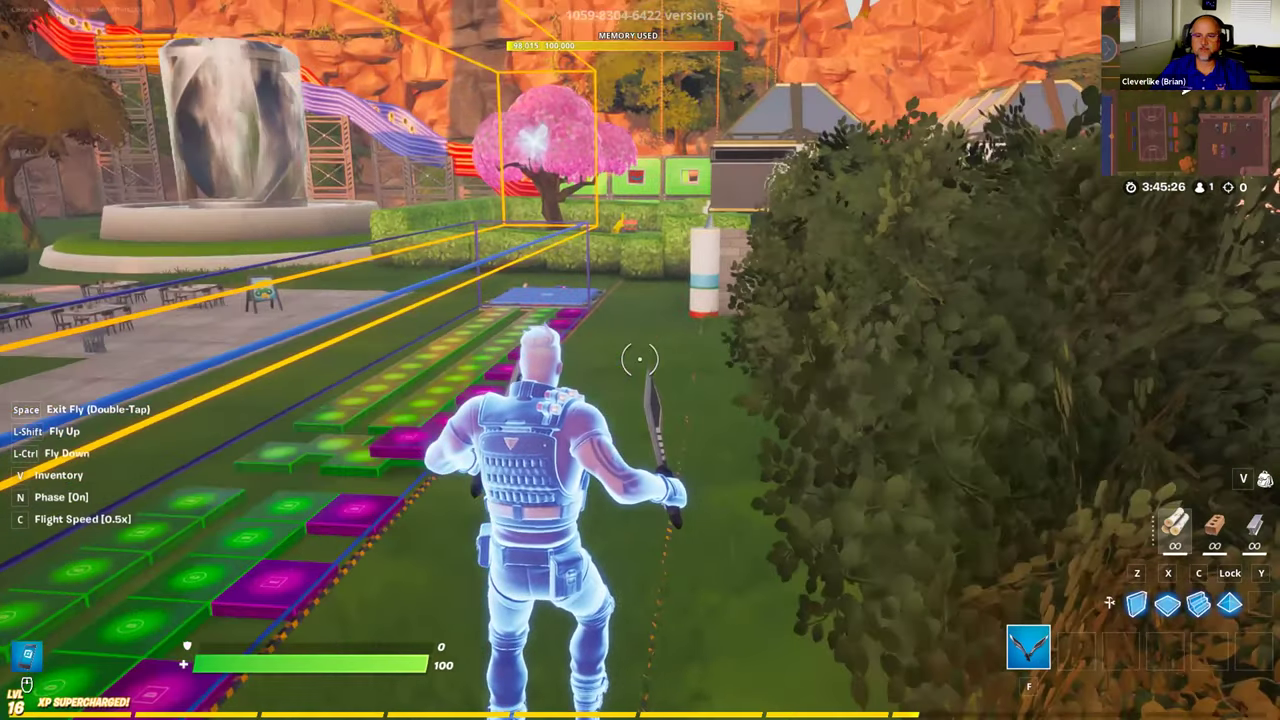
Step: Rise above the music track at 1.5x flight speed and fly toward the pink tree to overlook the fountain, hedge garden and green-walled structure
key("shift")
key("w")
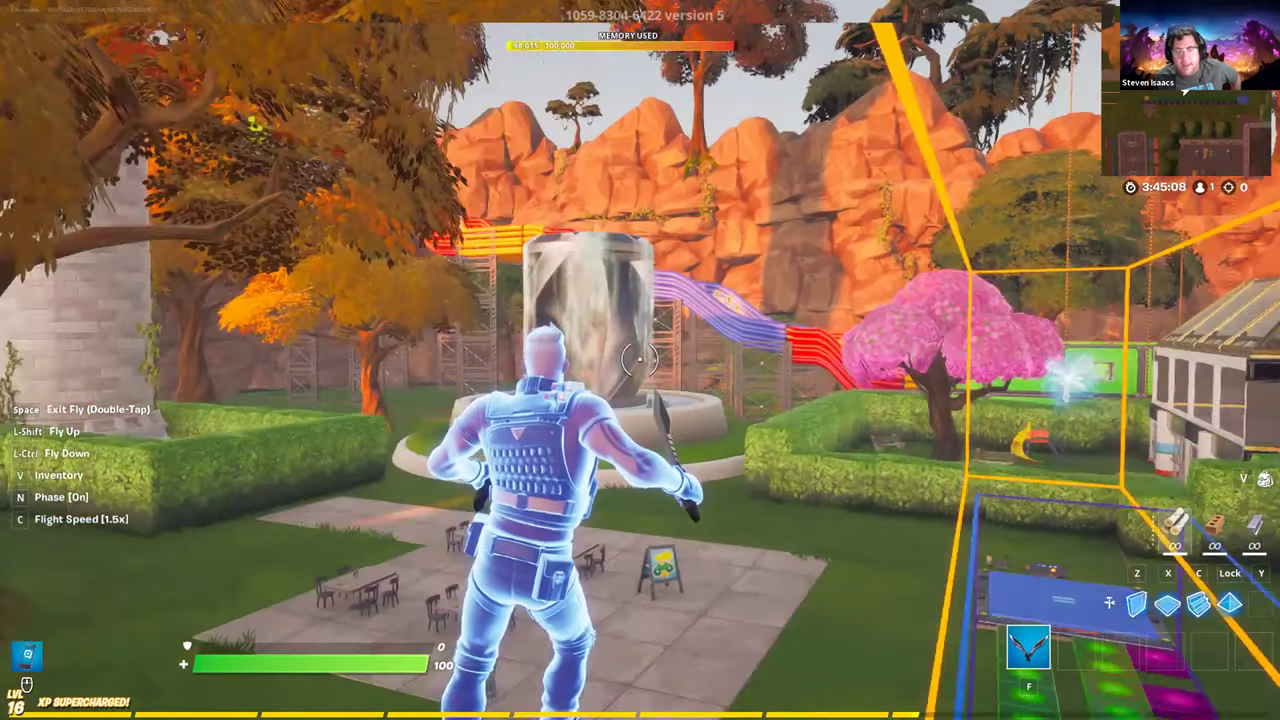
key("d")
key("shift")
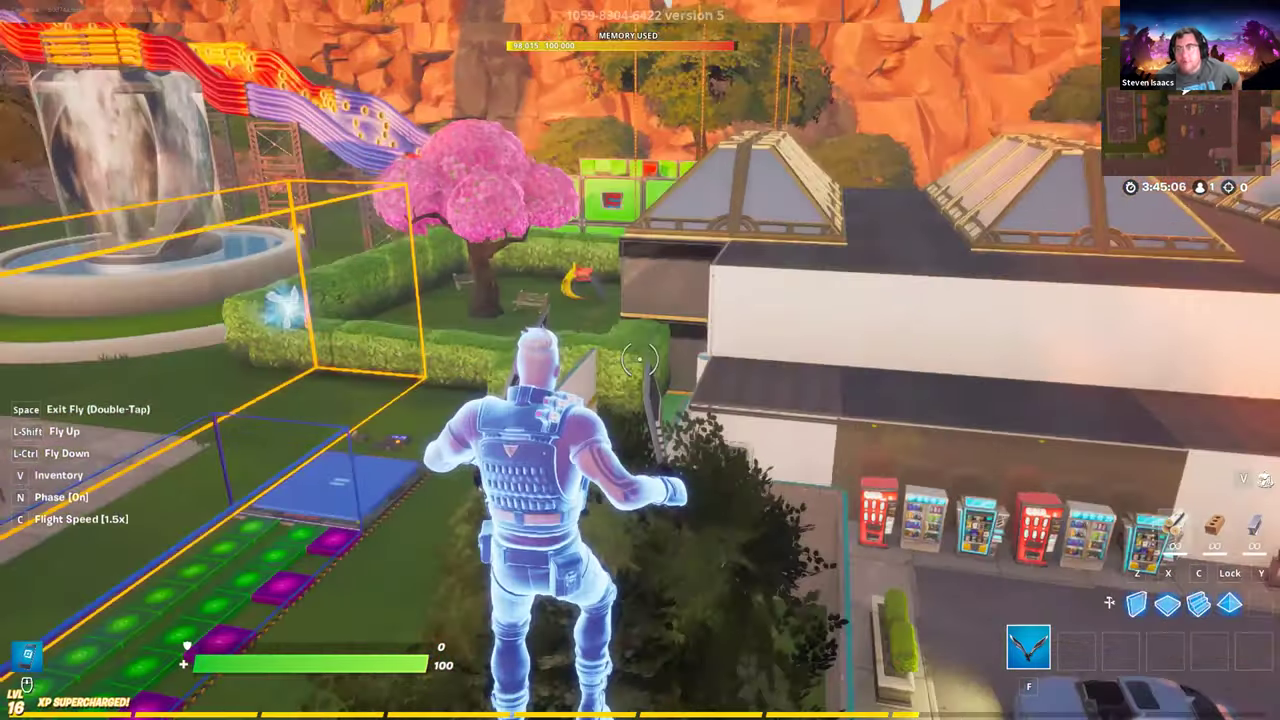
key("w")
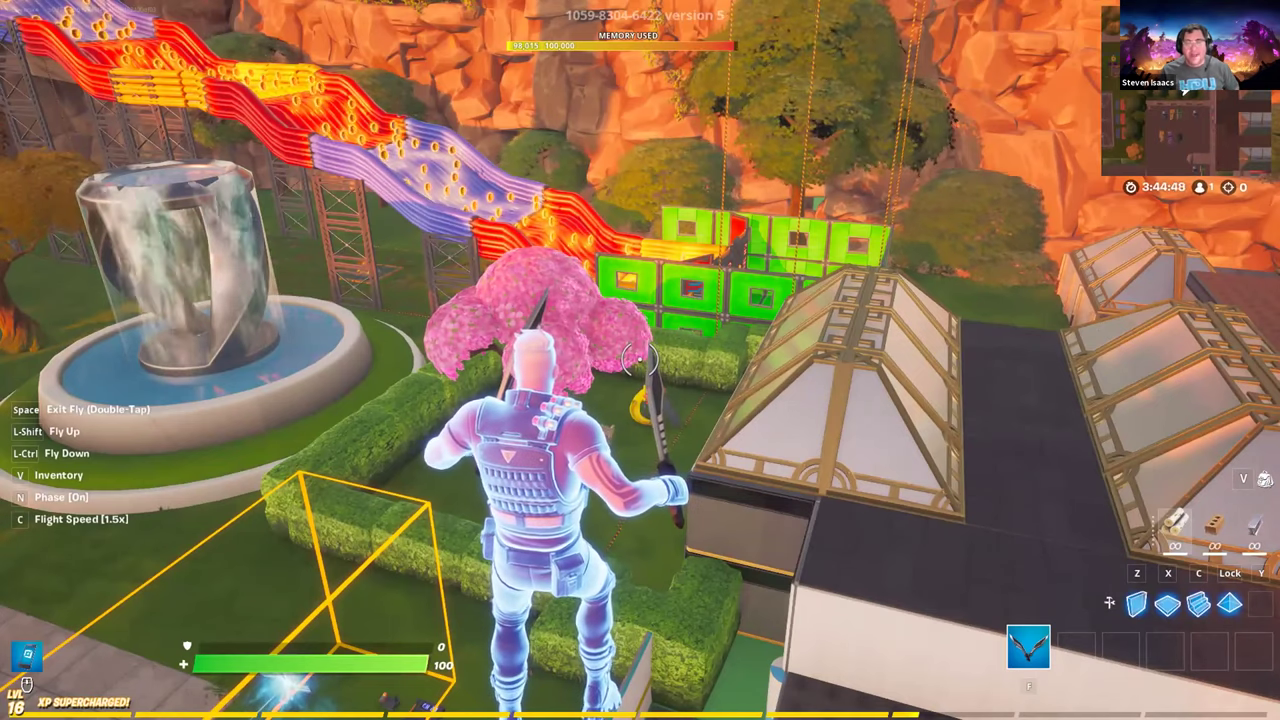
key("w")
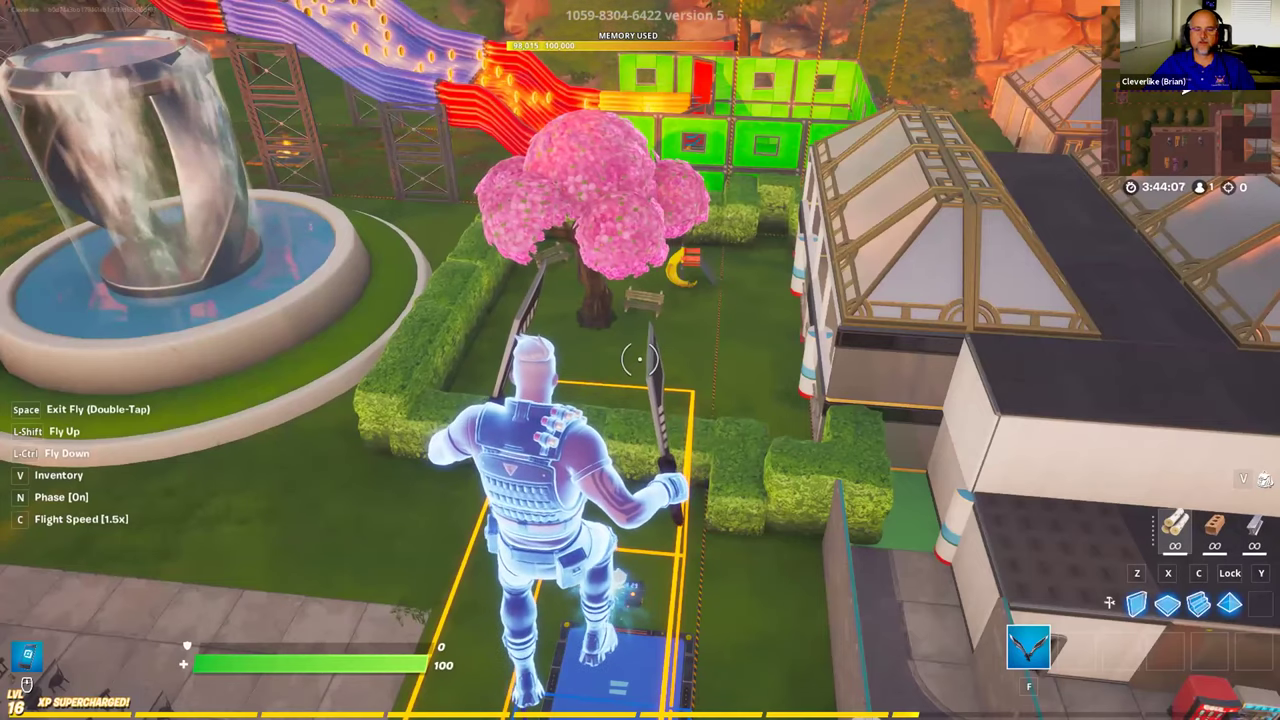
Step: Drift sideways in the air from the track's blue pad past the fountain to the paved area with tables
key("a")
key("a")
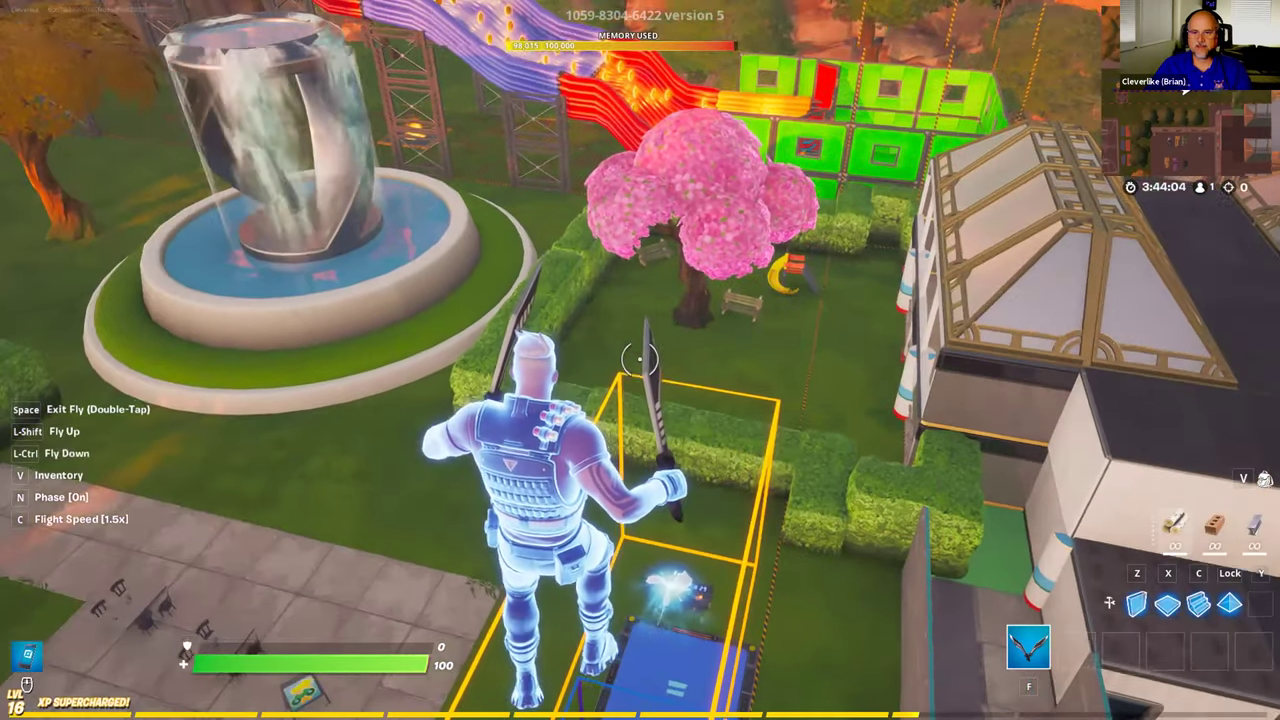
key("a")
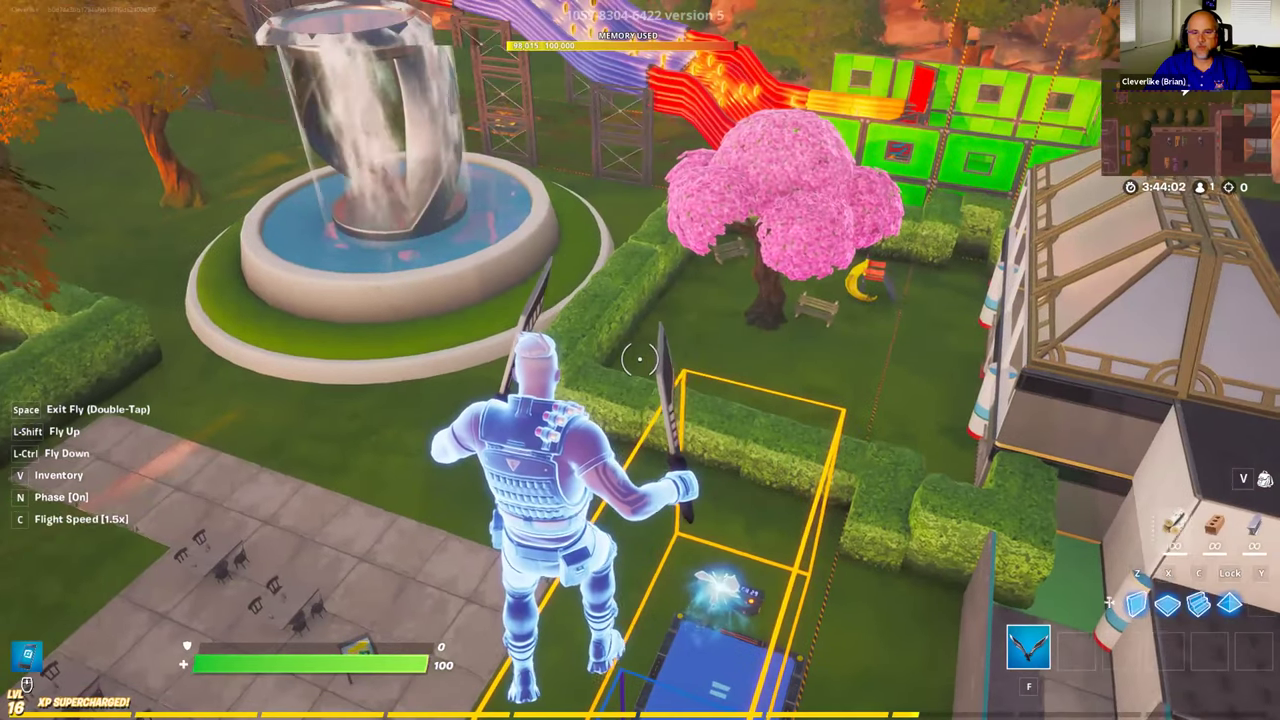
key("a")
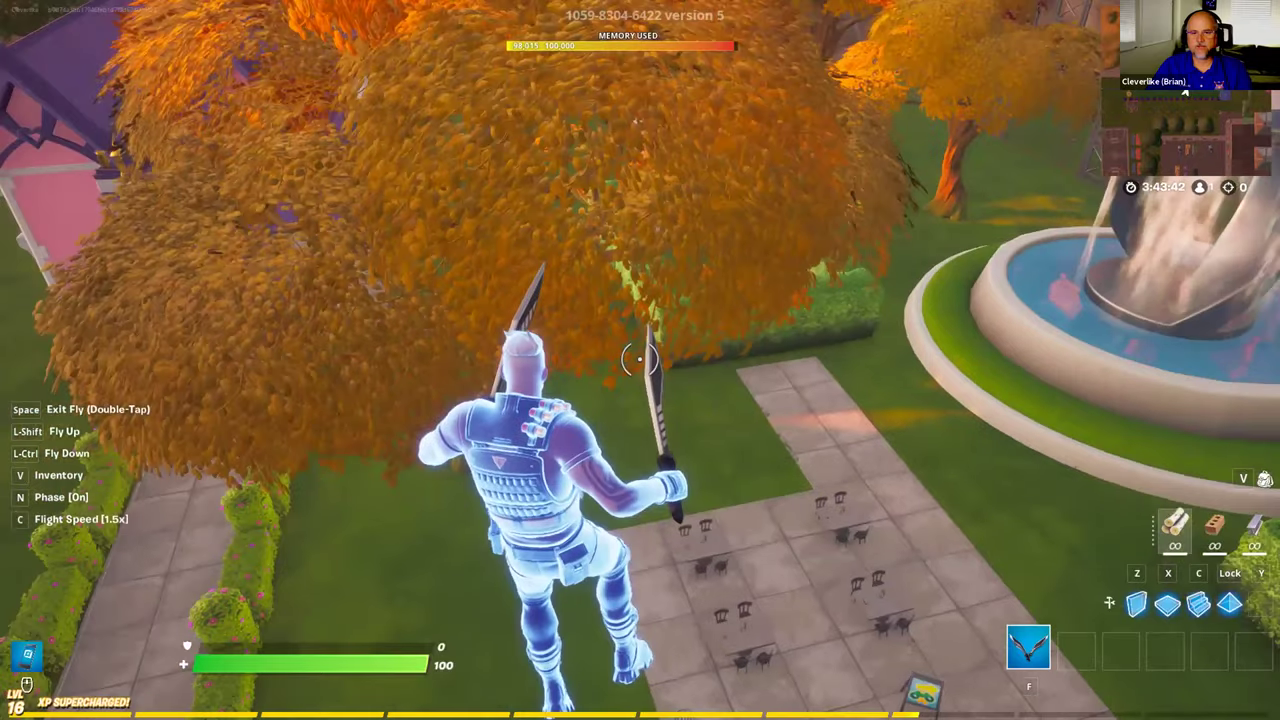
Step: Descend toward the purple-roofed stone house behind the autumn trees and close in on its side wall
key("ctrl")
key("w")
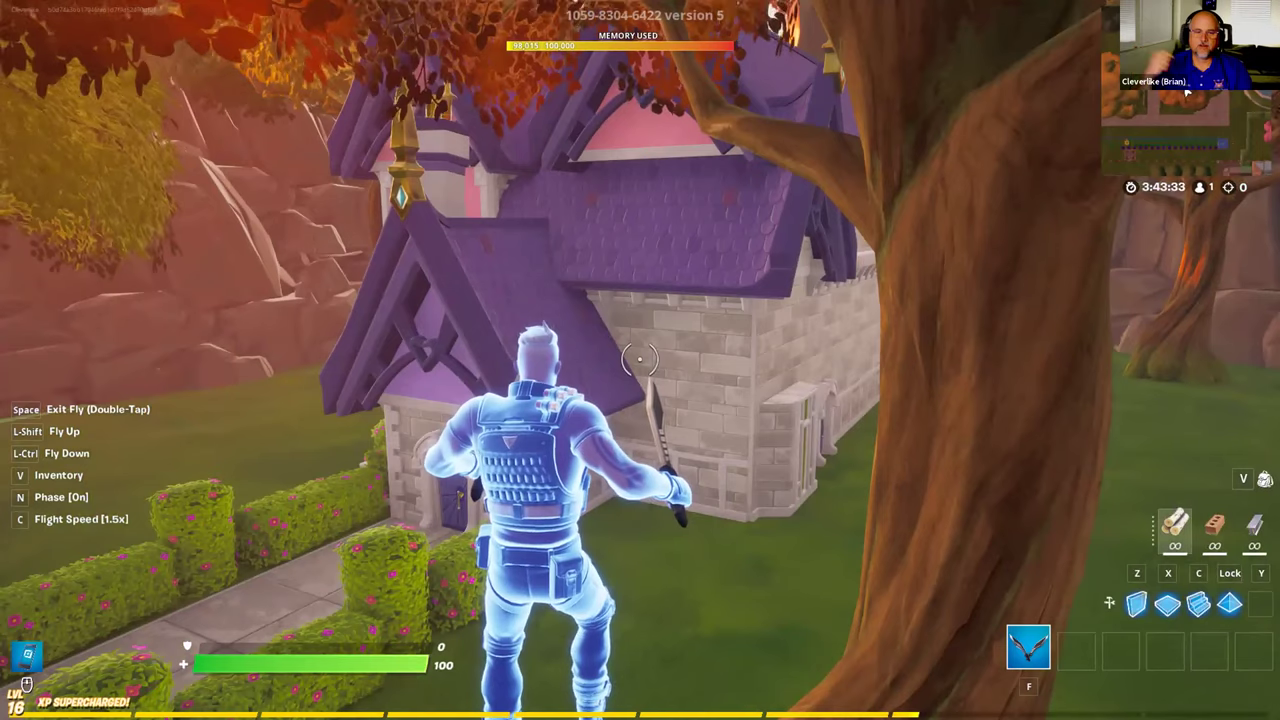
key("w")
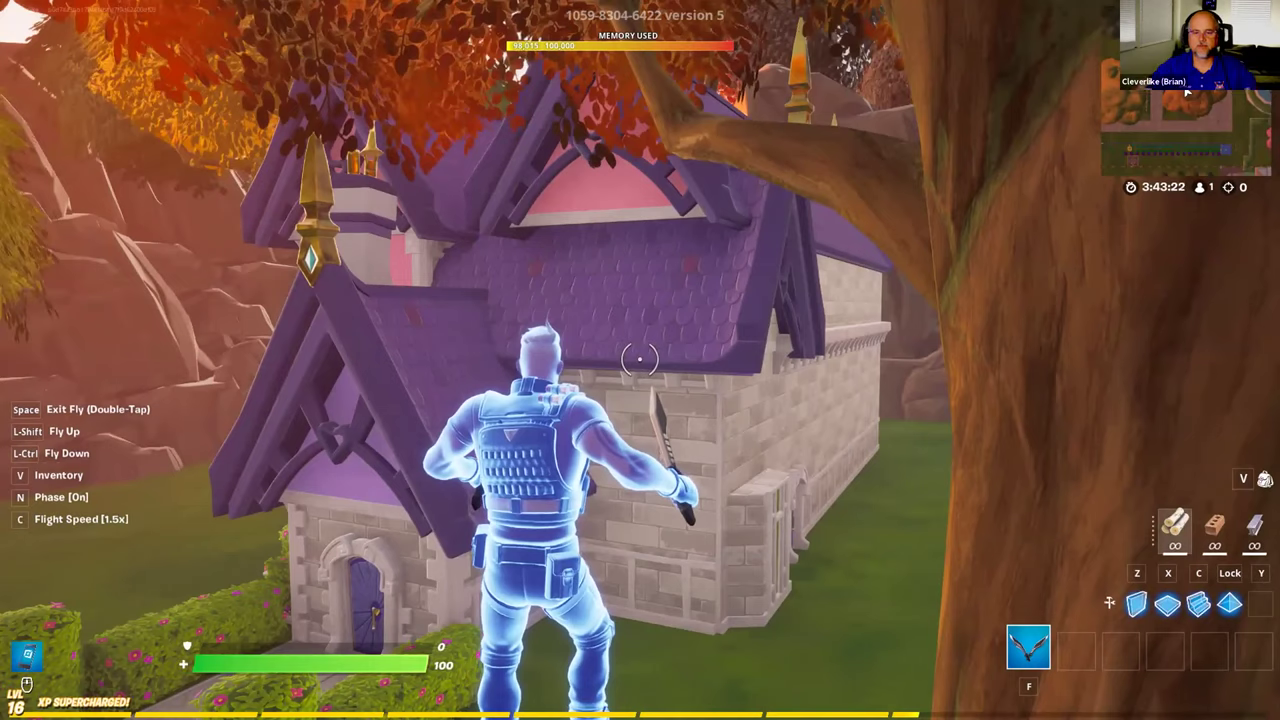
key("w")
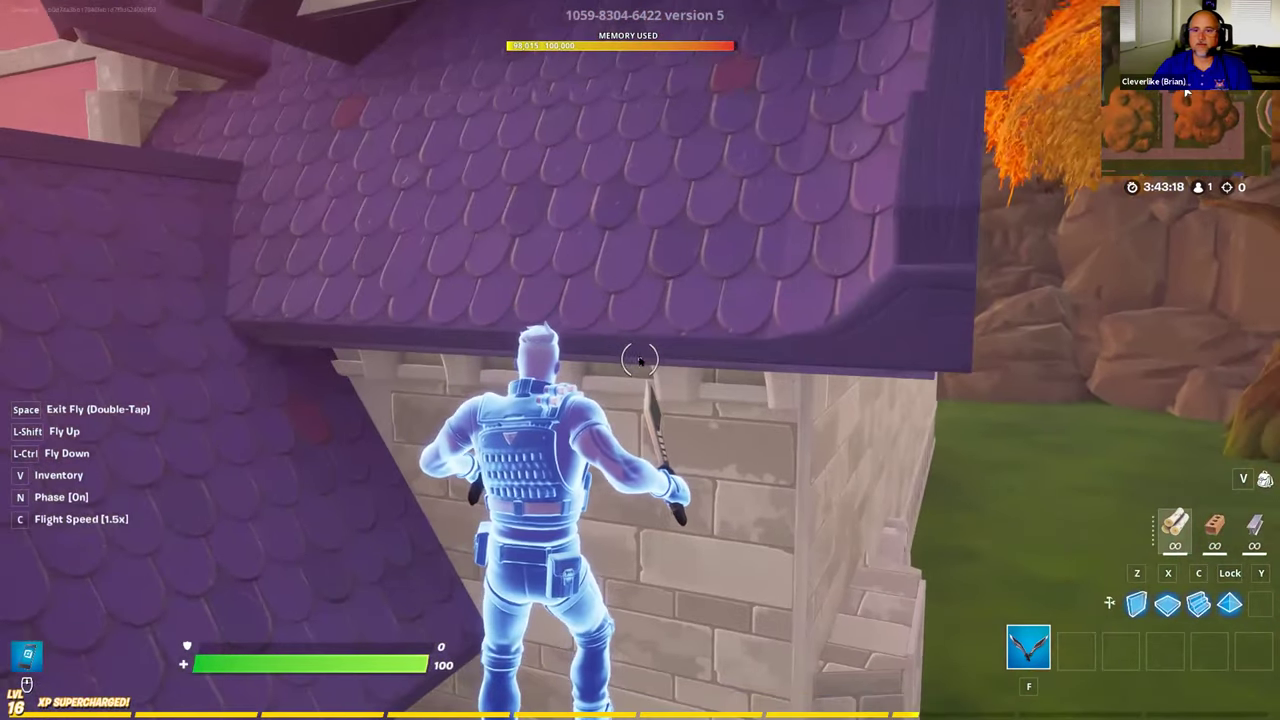
Step: Switch to Chrome, open the Fortnite Creative Documentation page, highlight its address and look through the topic cards
key("alt+Tab")
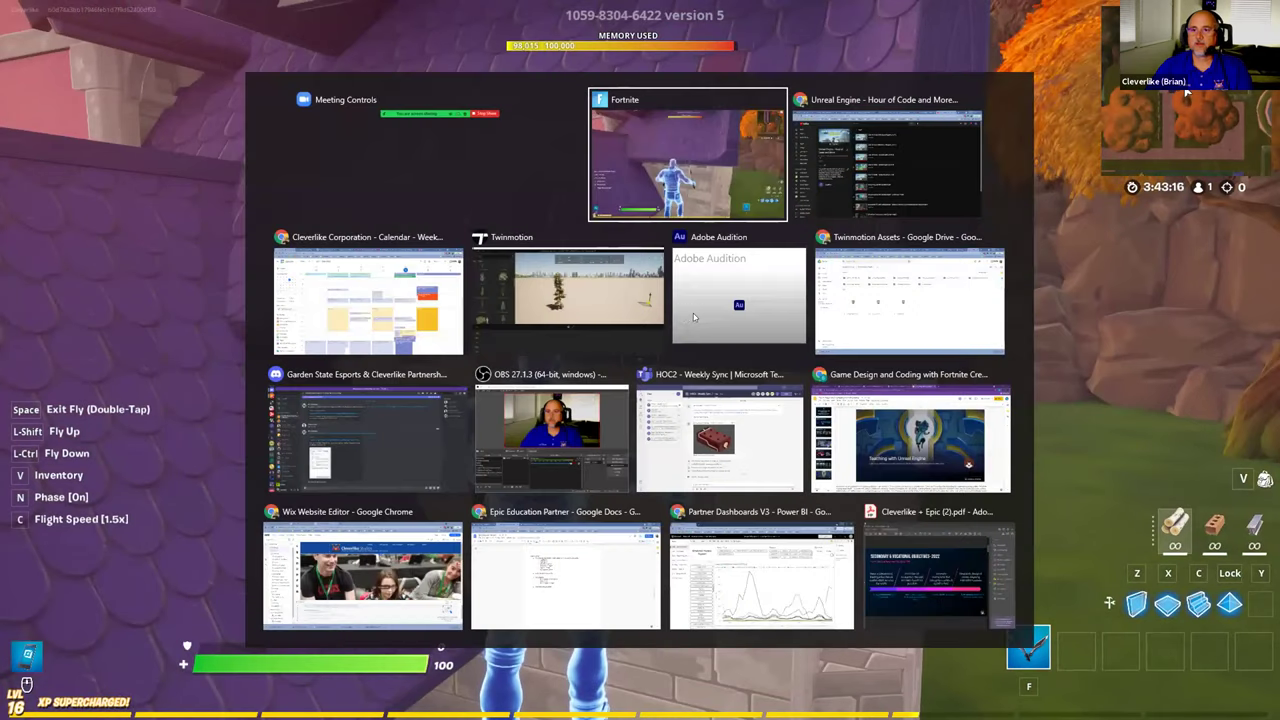
key("alt+Tab")
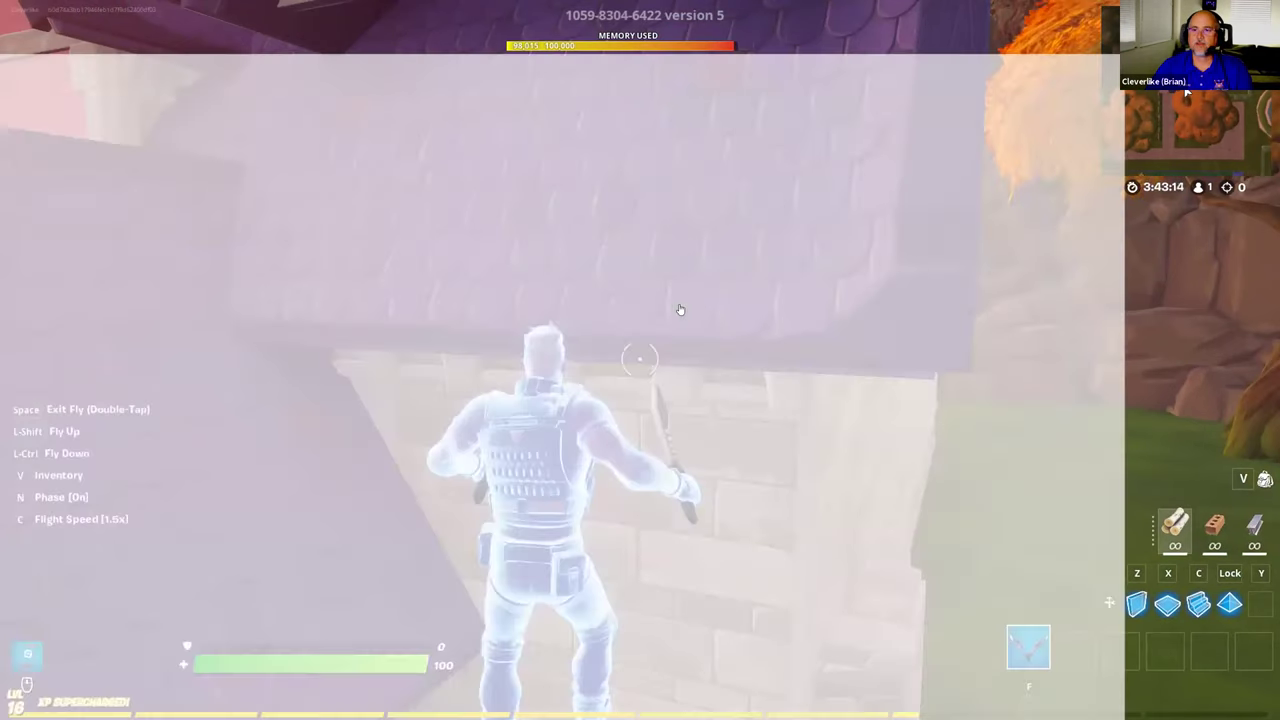
left_click(92, 12)
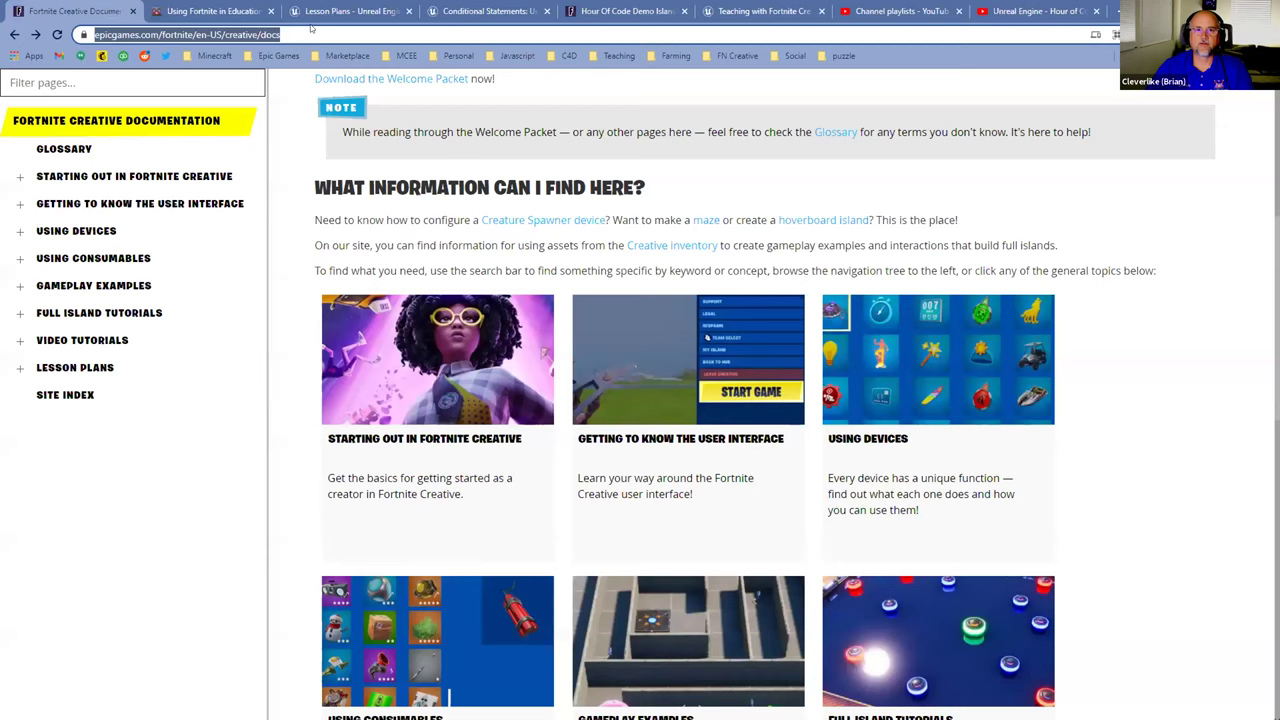
triple_click(348, 32)
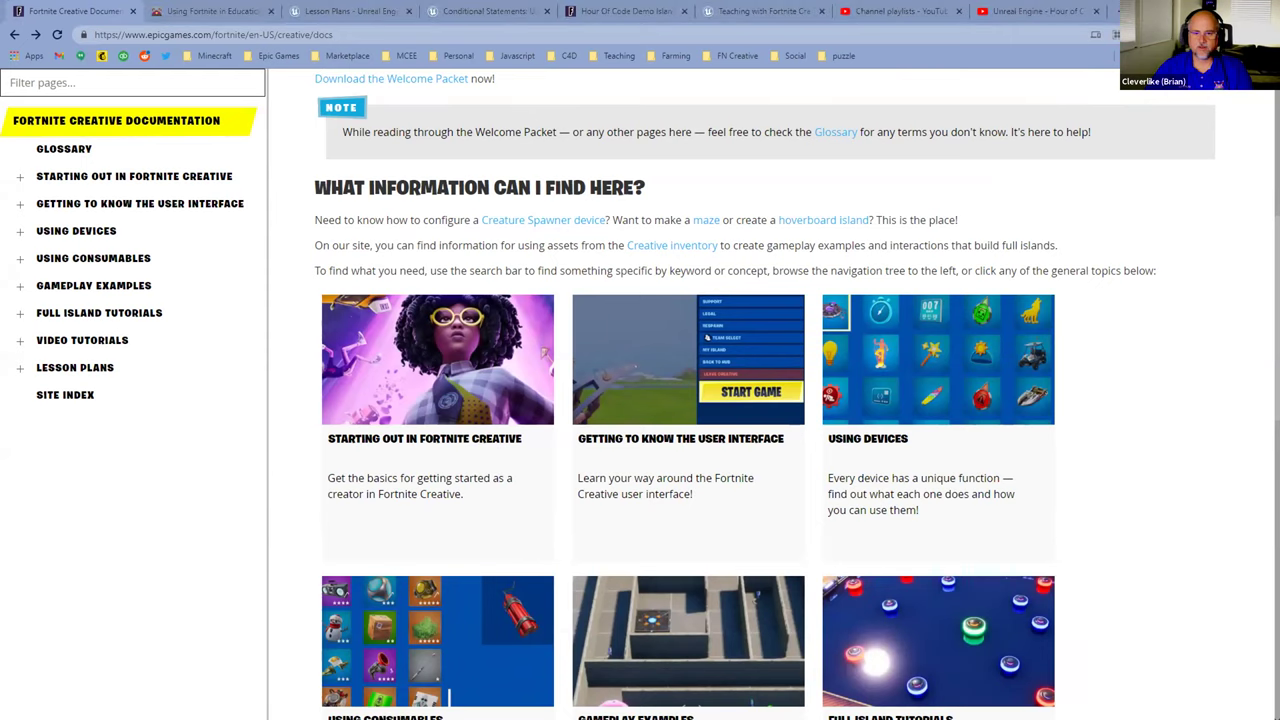
scroll(442, 404, "down", 1)
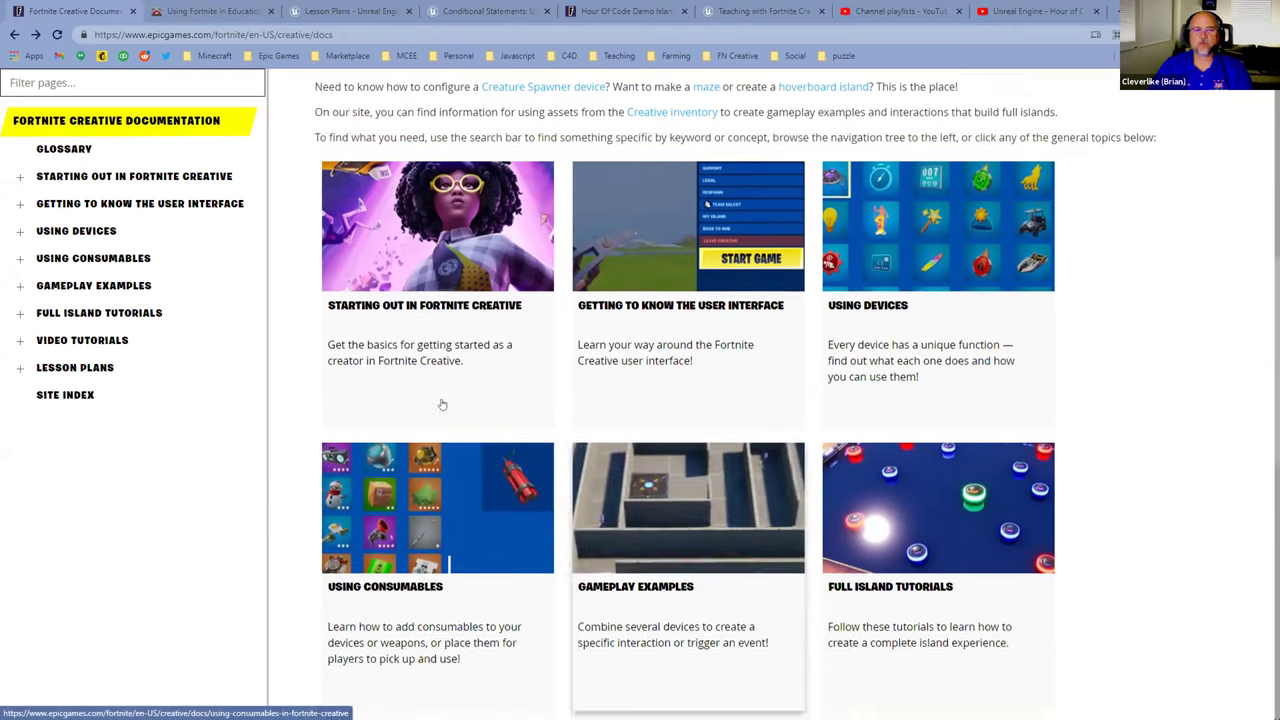
scroll(442, 404, "down", 1)
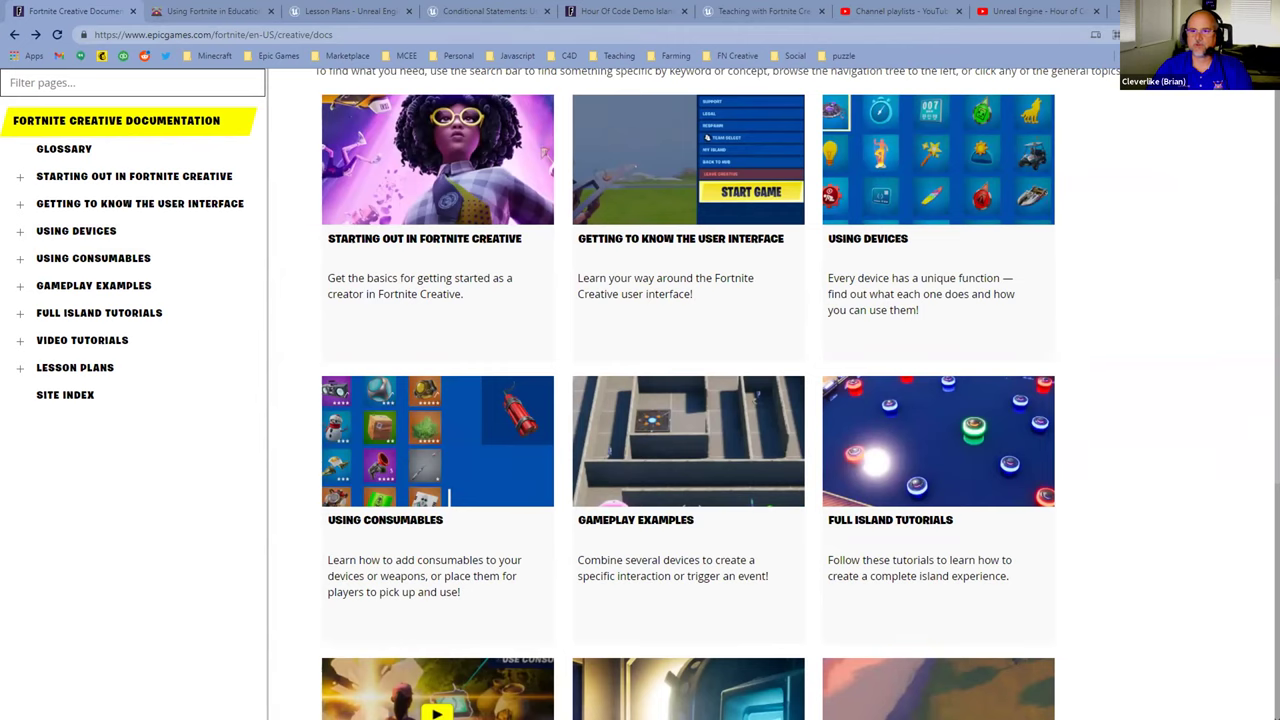
Step: Switch back to Fortnite and phase through the house wall into the room with the Correct Answer board
key("alt+Tab")
key("alt+Tab")
key("alt+Tab")
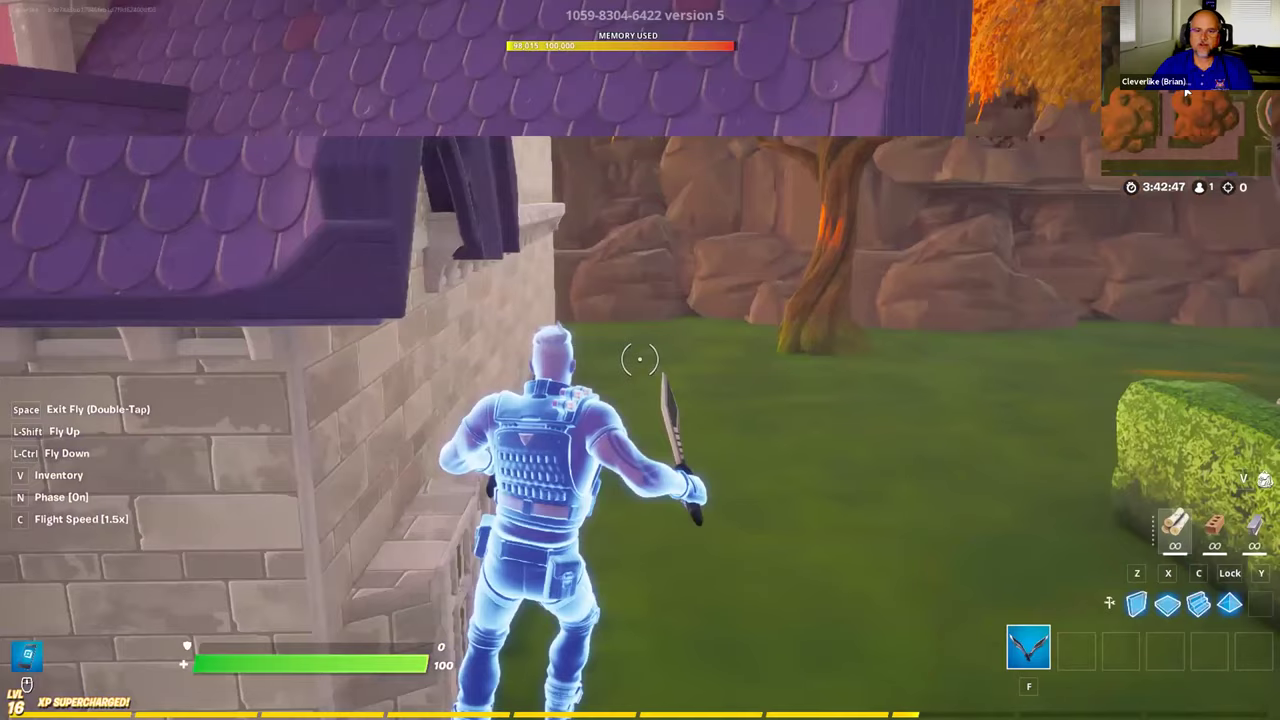
key("w")
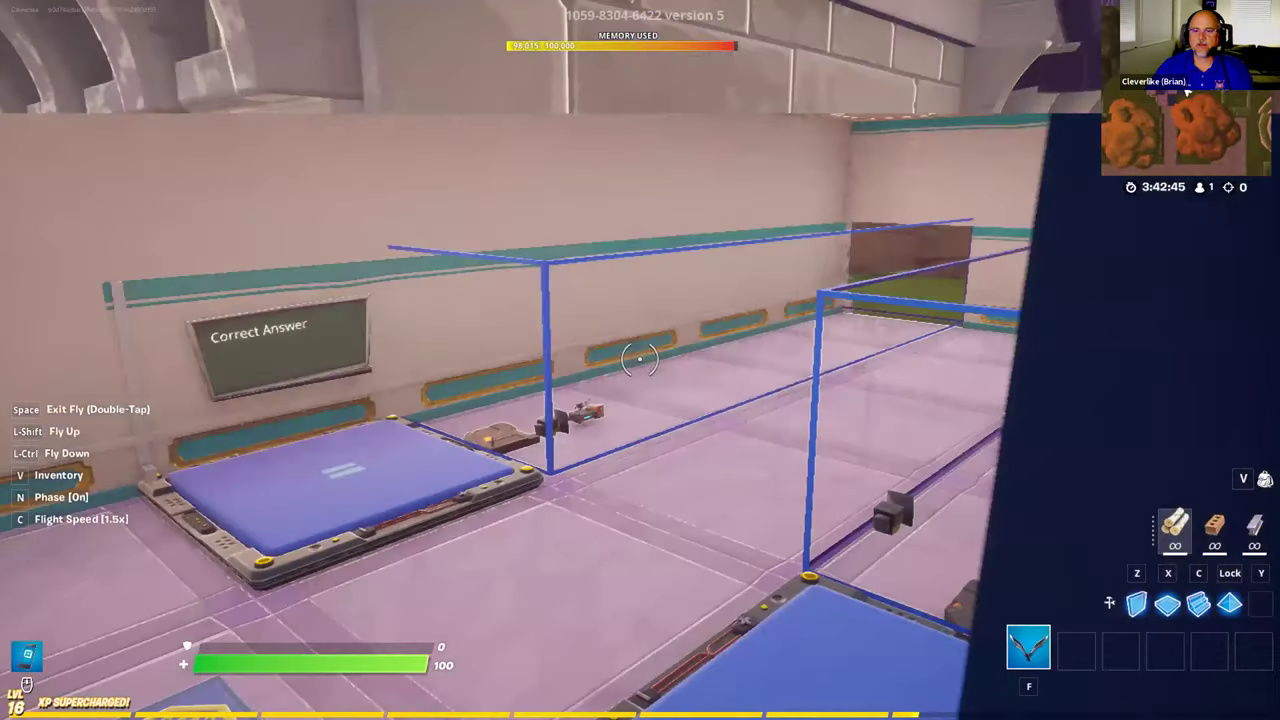
key("w")
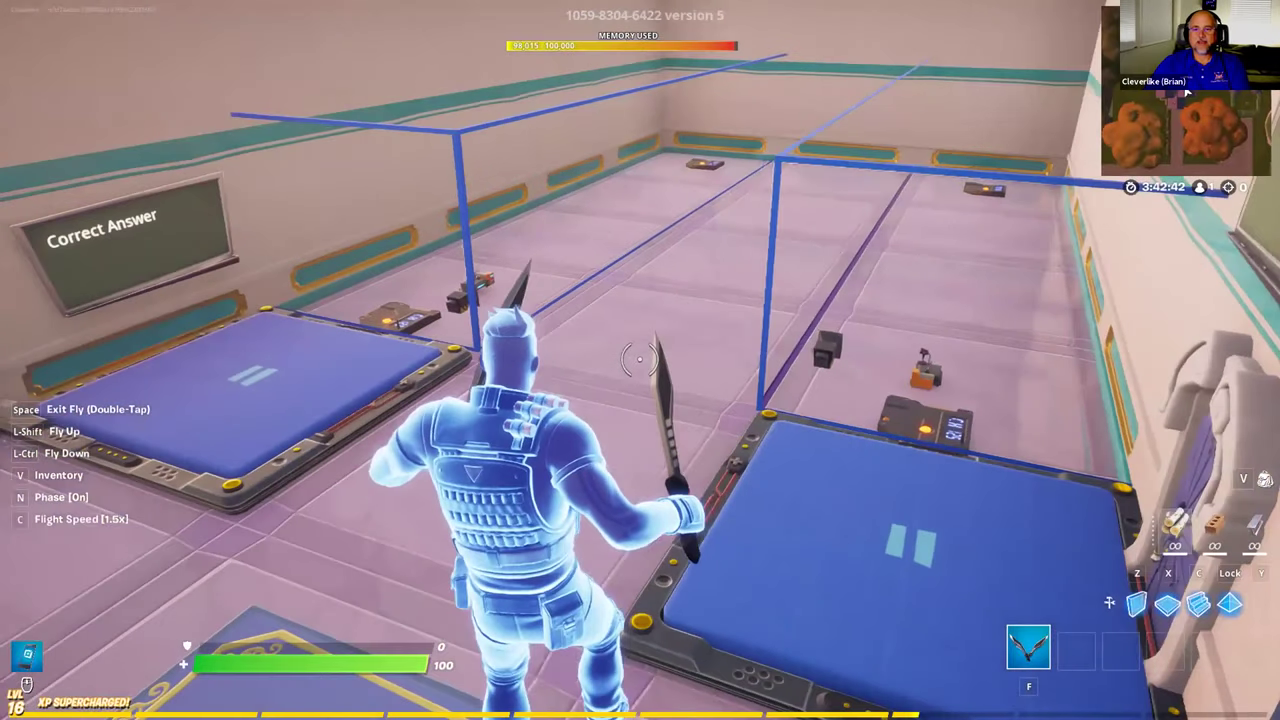
key("w")
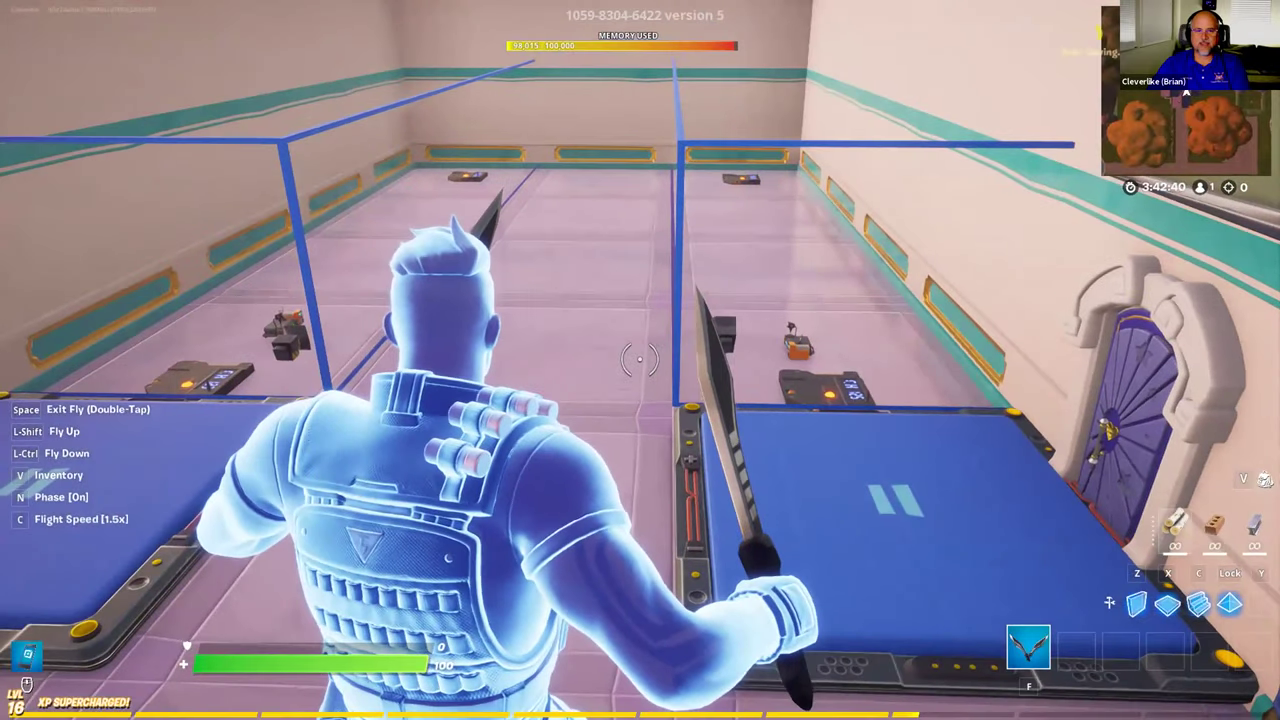
Step: Move around the answer room to inspect the two blue pads, their devices and zones, and the Correct and Wrong Answer boards
key("w")
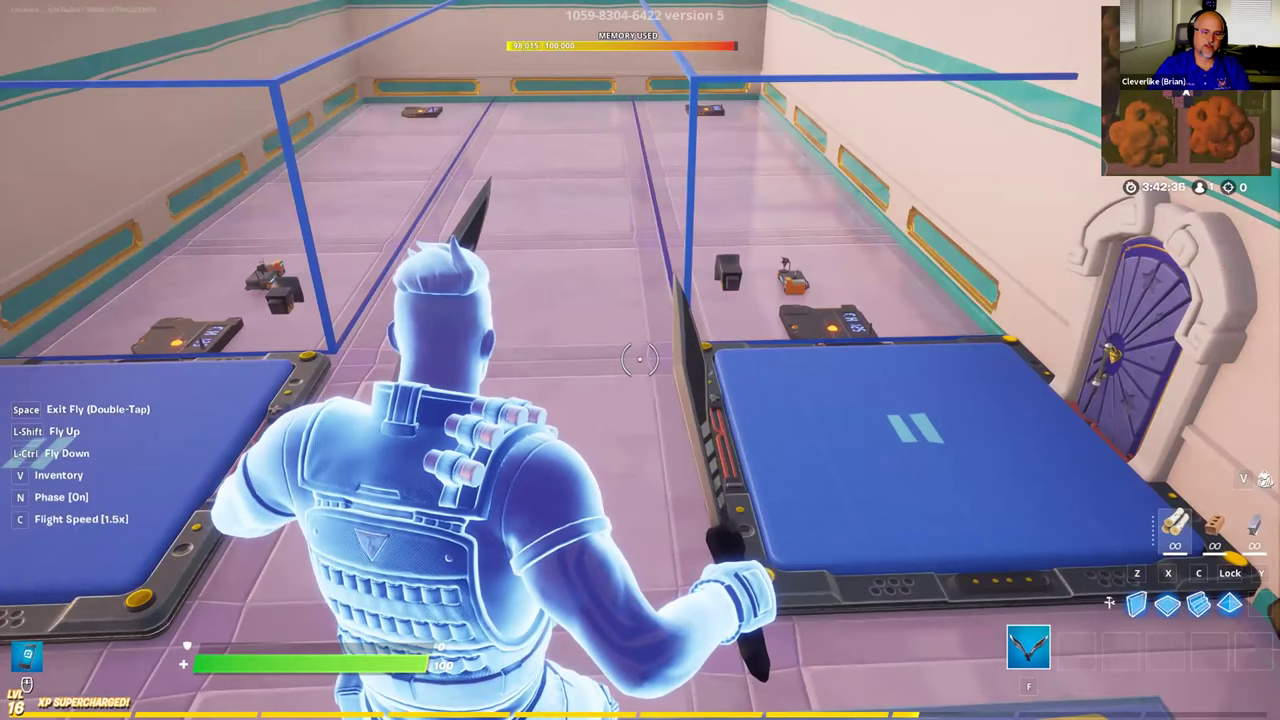
key("w")
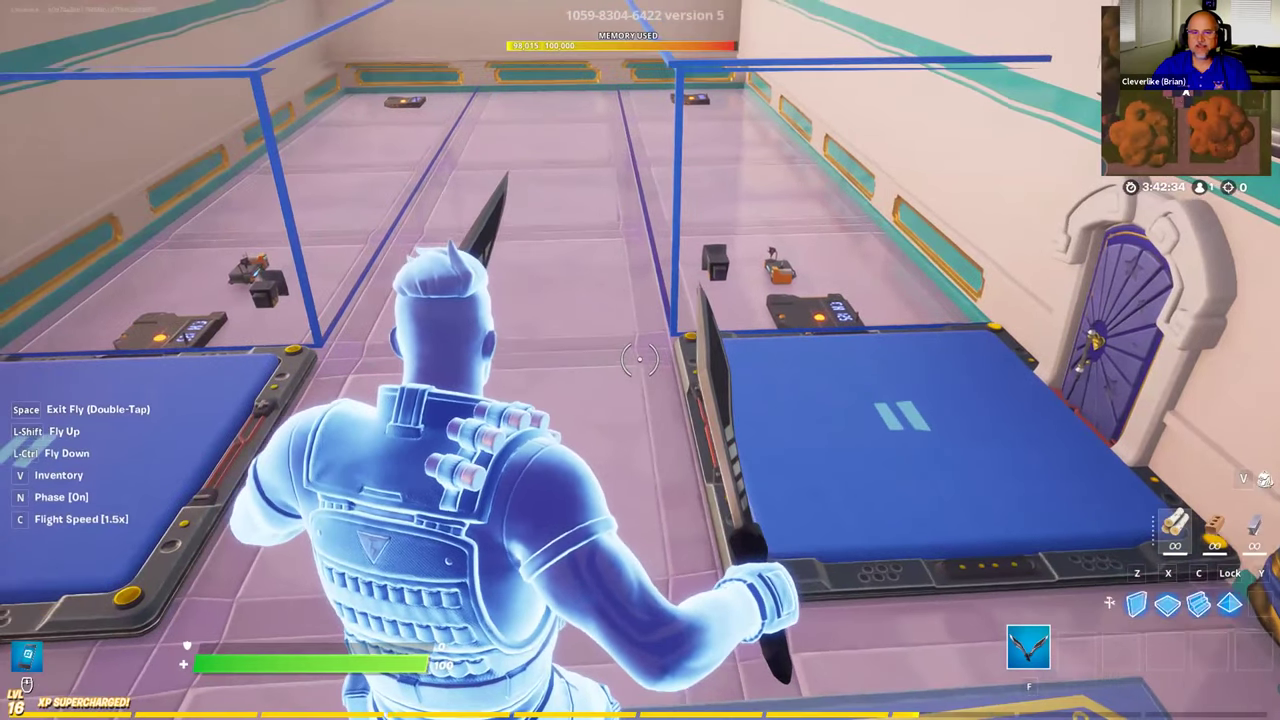
key("a")
key("s")
key("w")
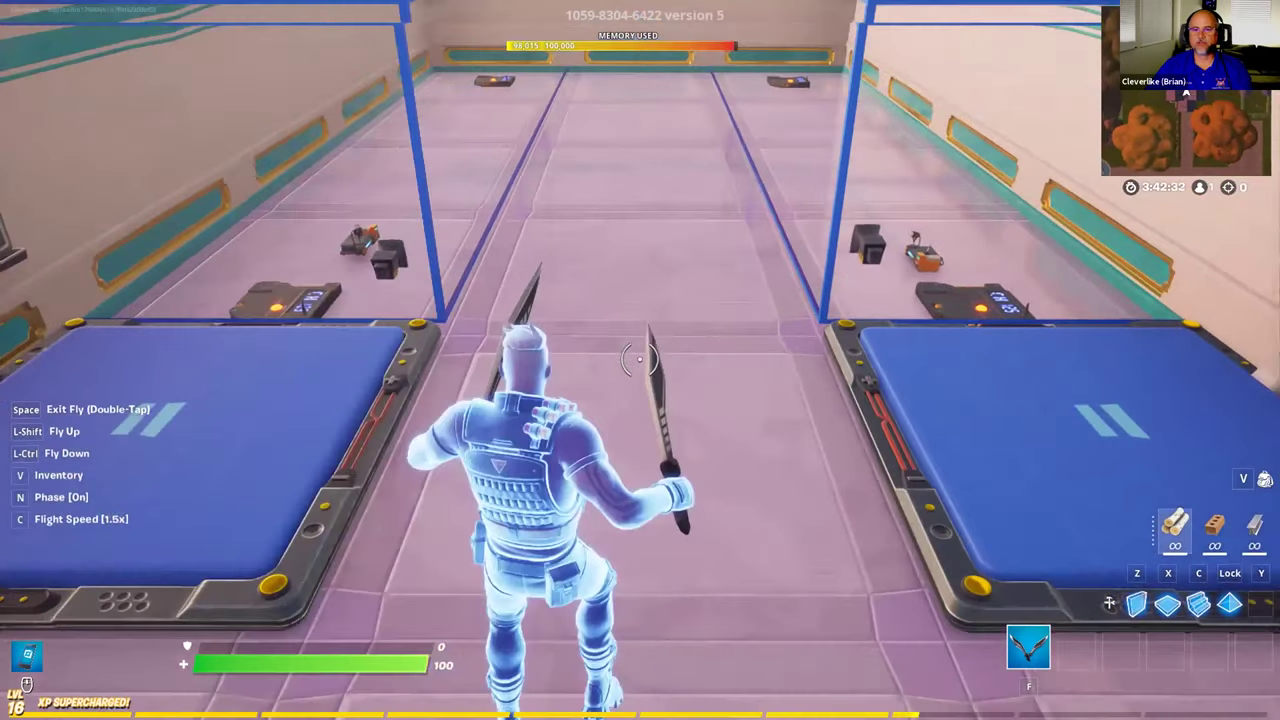
key("s")
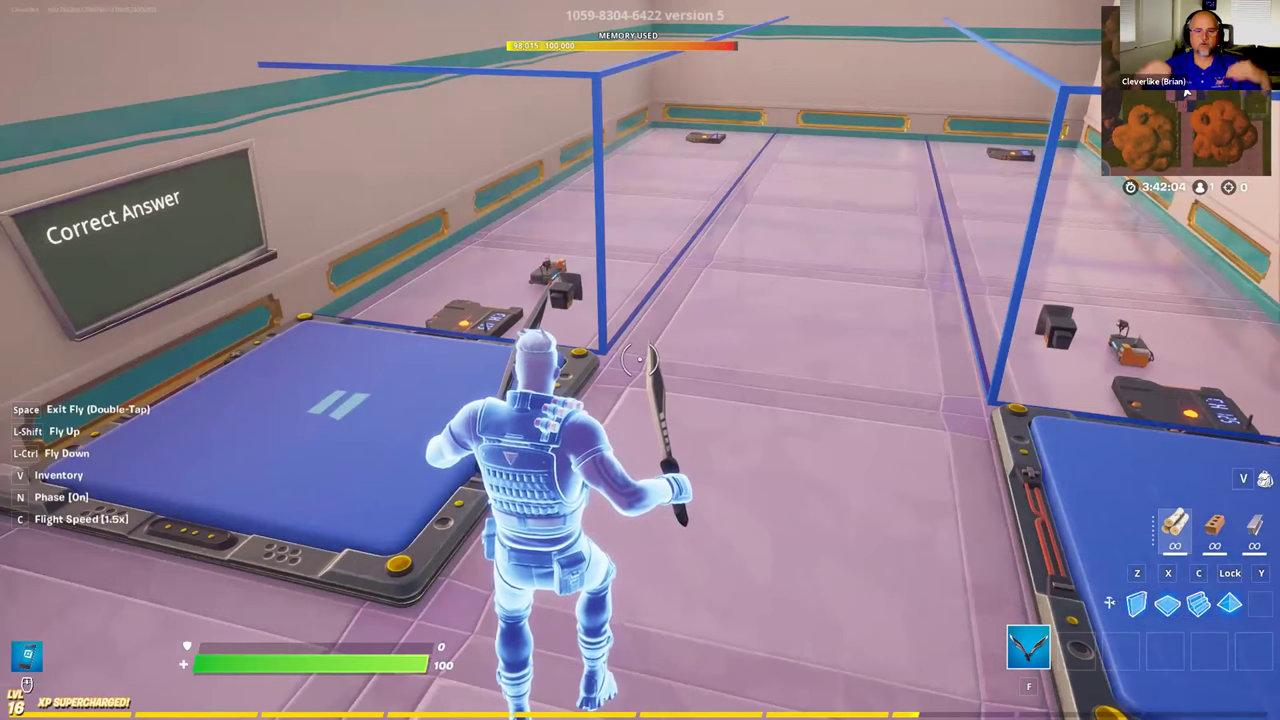
key("w")
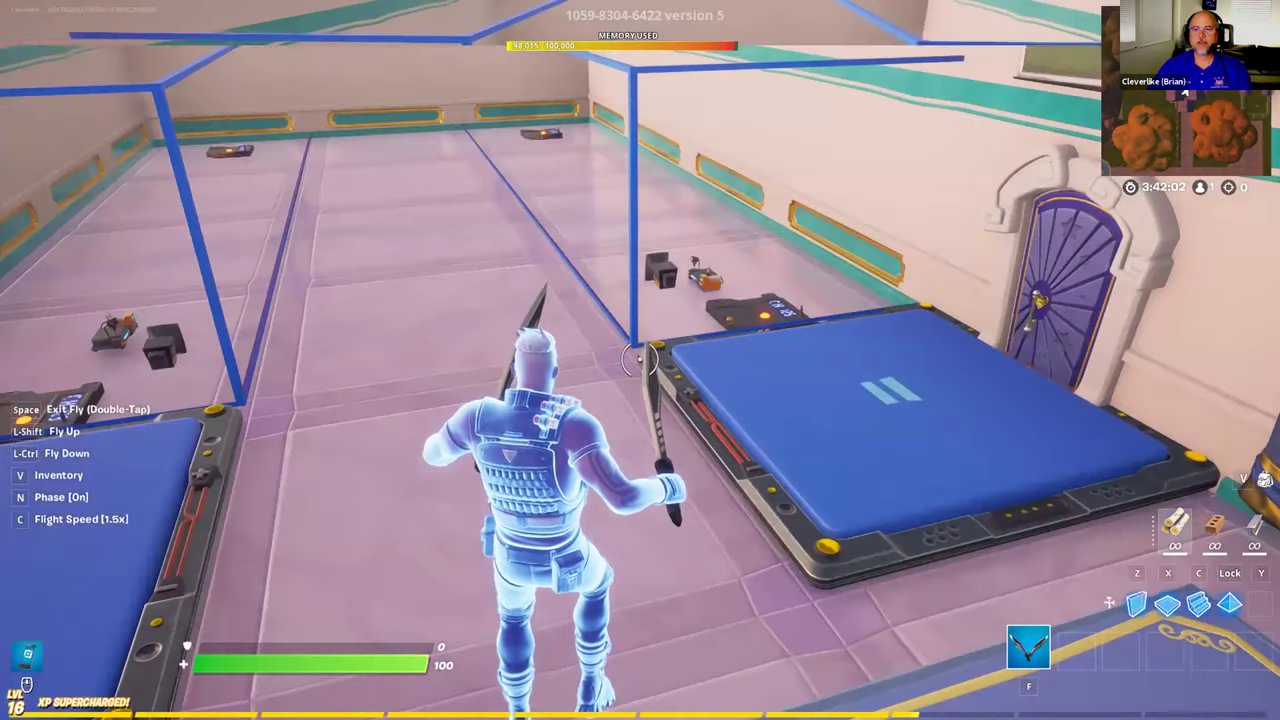
key("d")
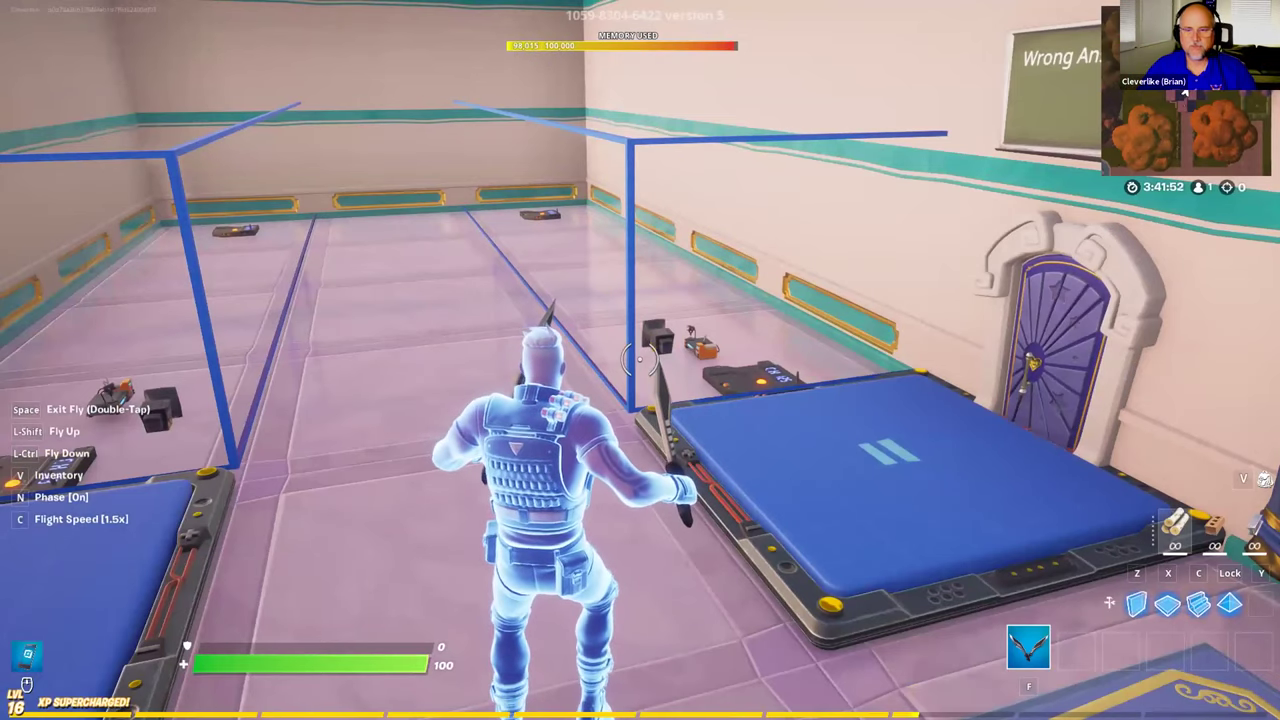
mouse_move(640, 360)
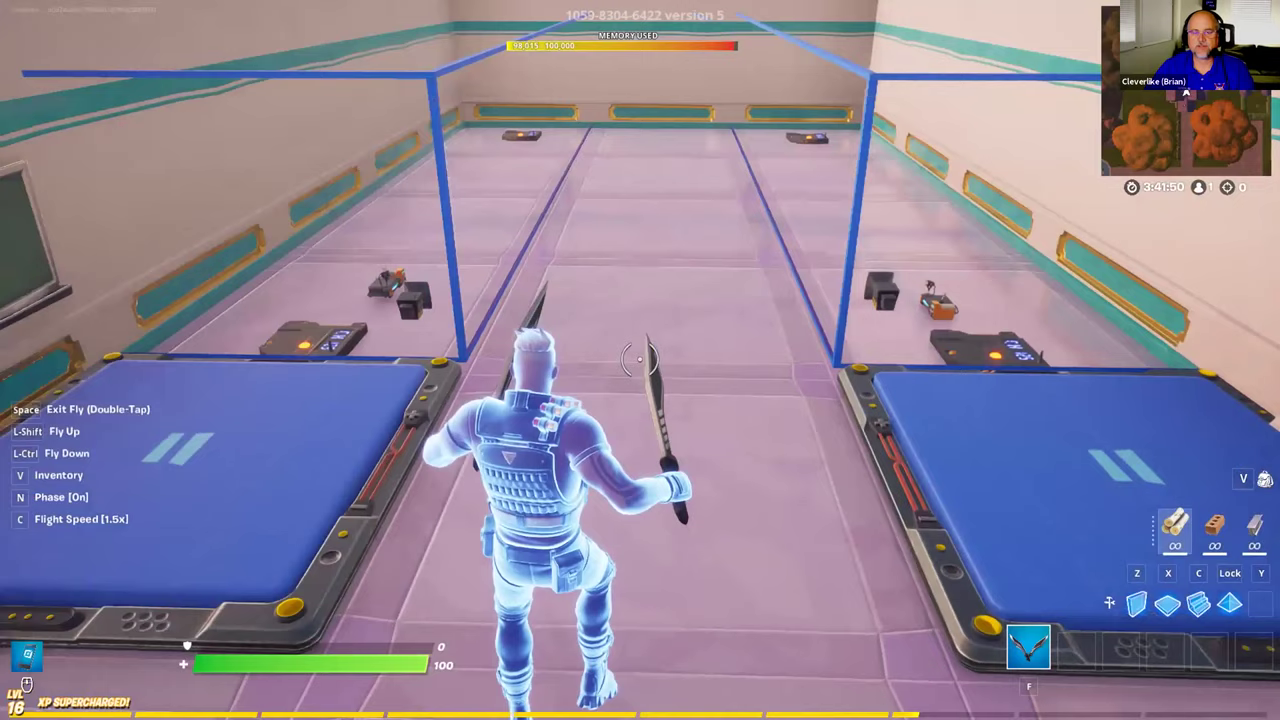
Step: Phase out of the answer room and rise alongside the pink-roofed castle tower to view its turrets
key("shift")
key("d")
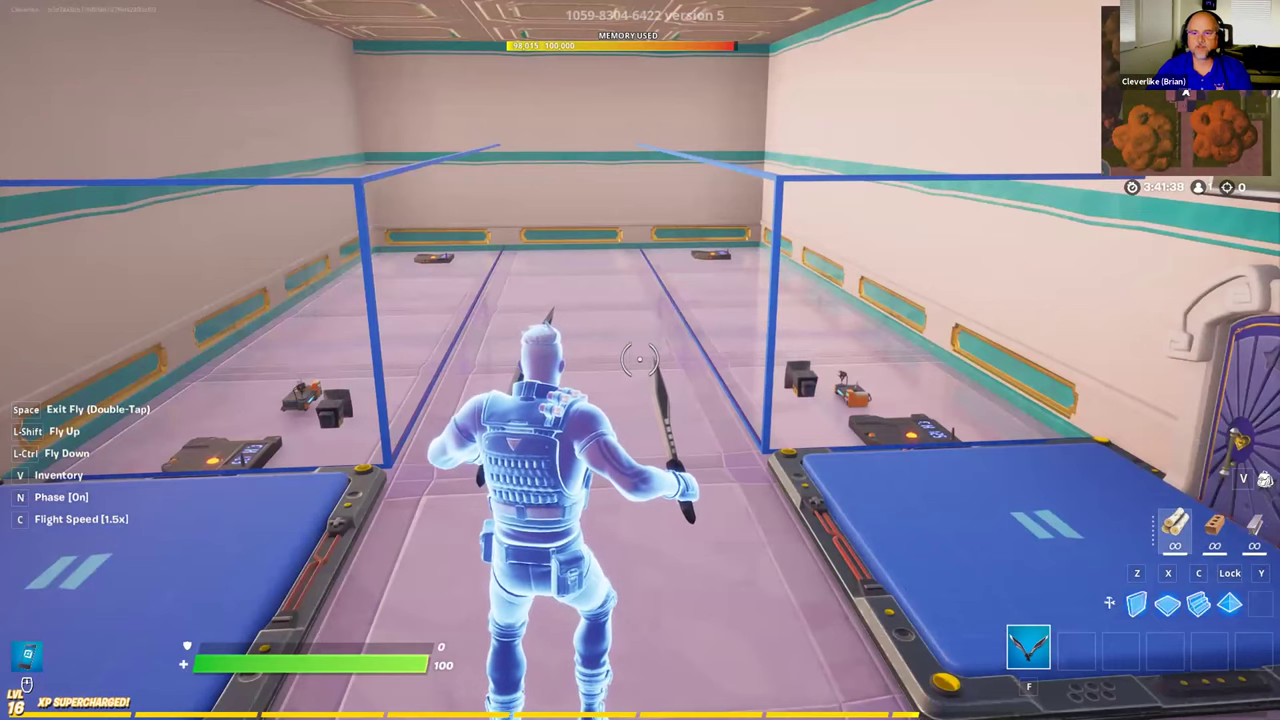
key("w")
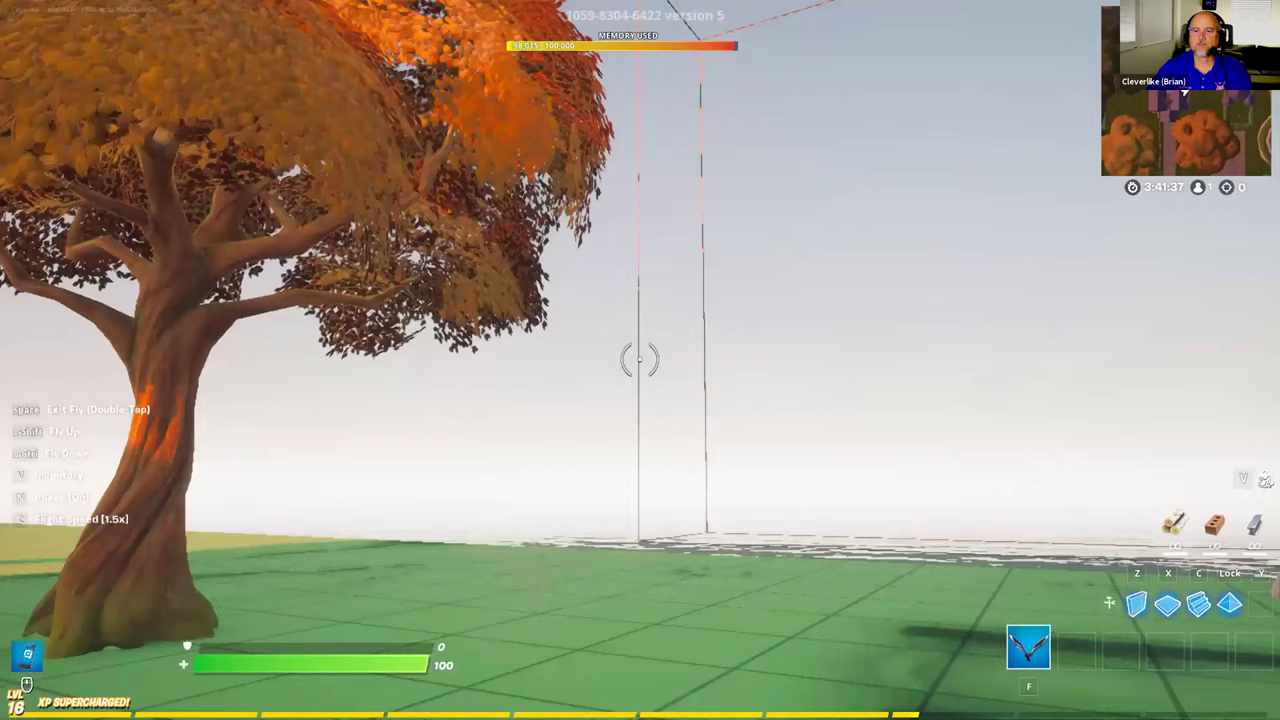
key("shift")
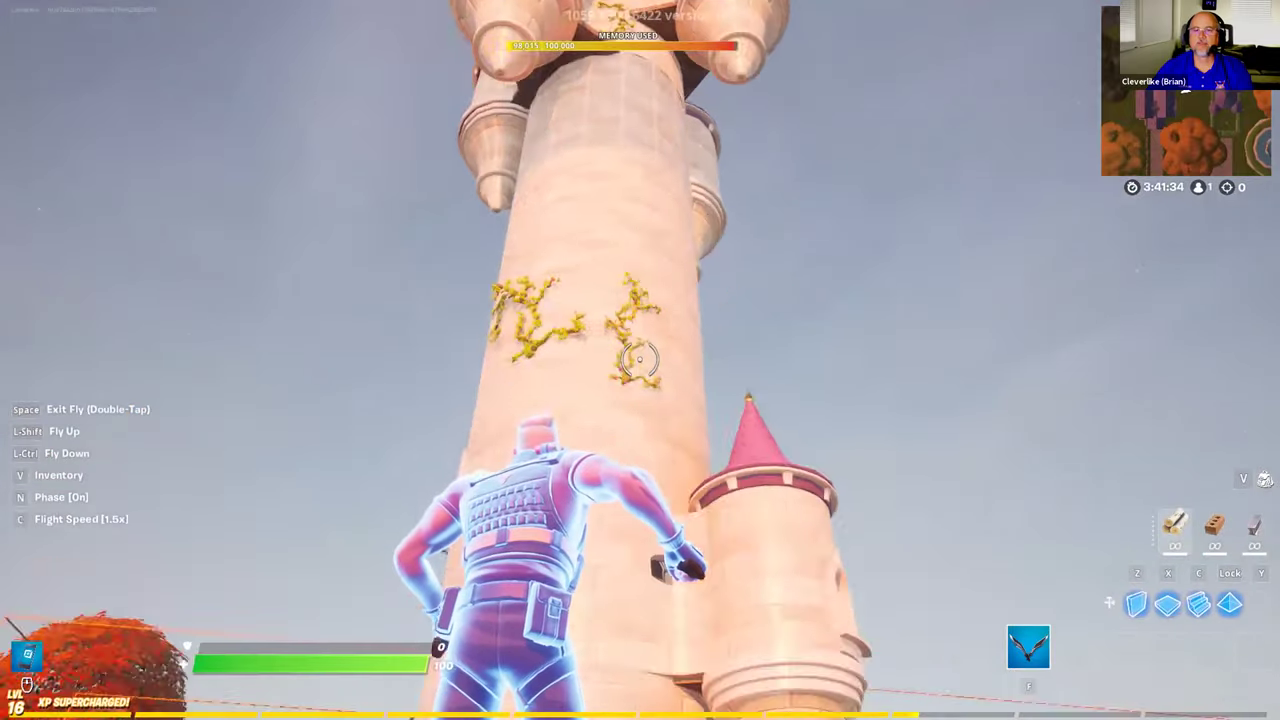
key("shift")
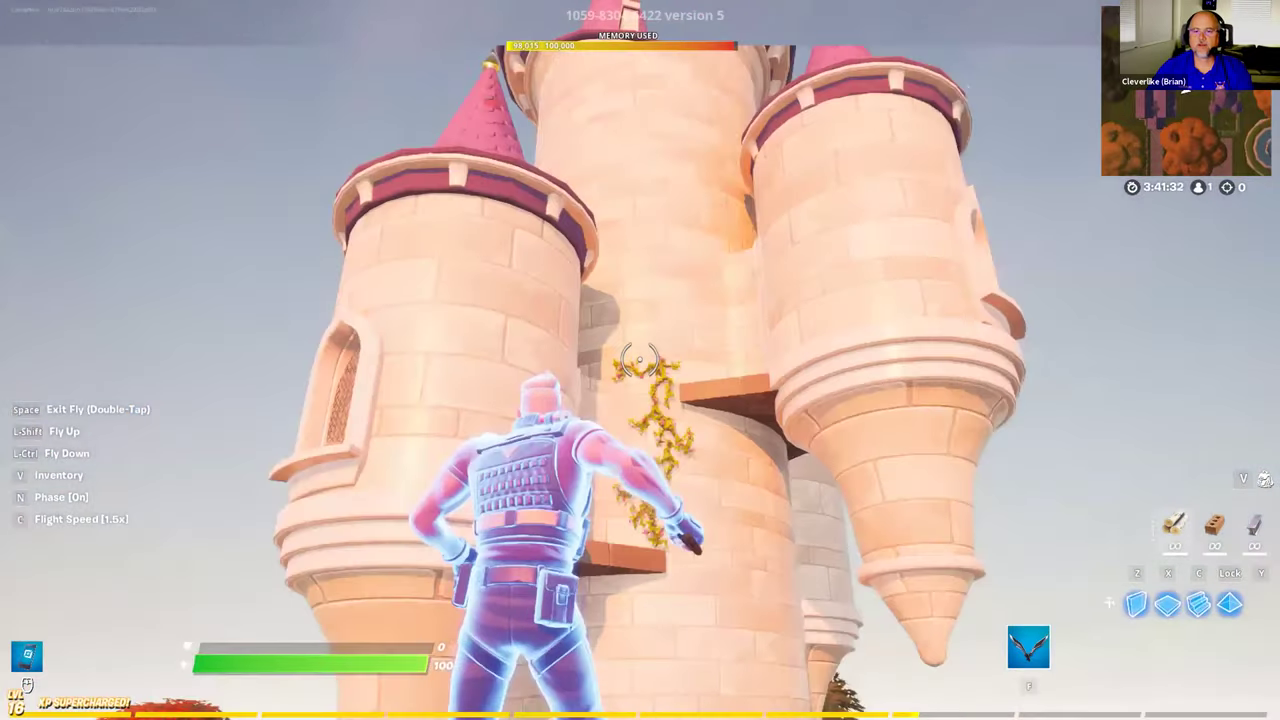
Step: Phase into the castle tower and view the trivia room with the PI question board and its four answer buttons
key("w")
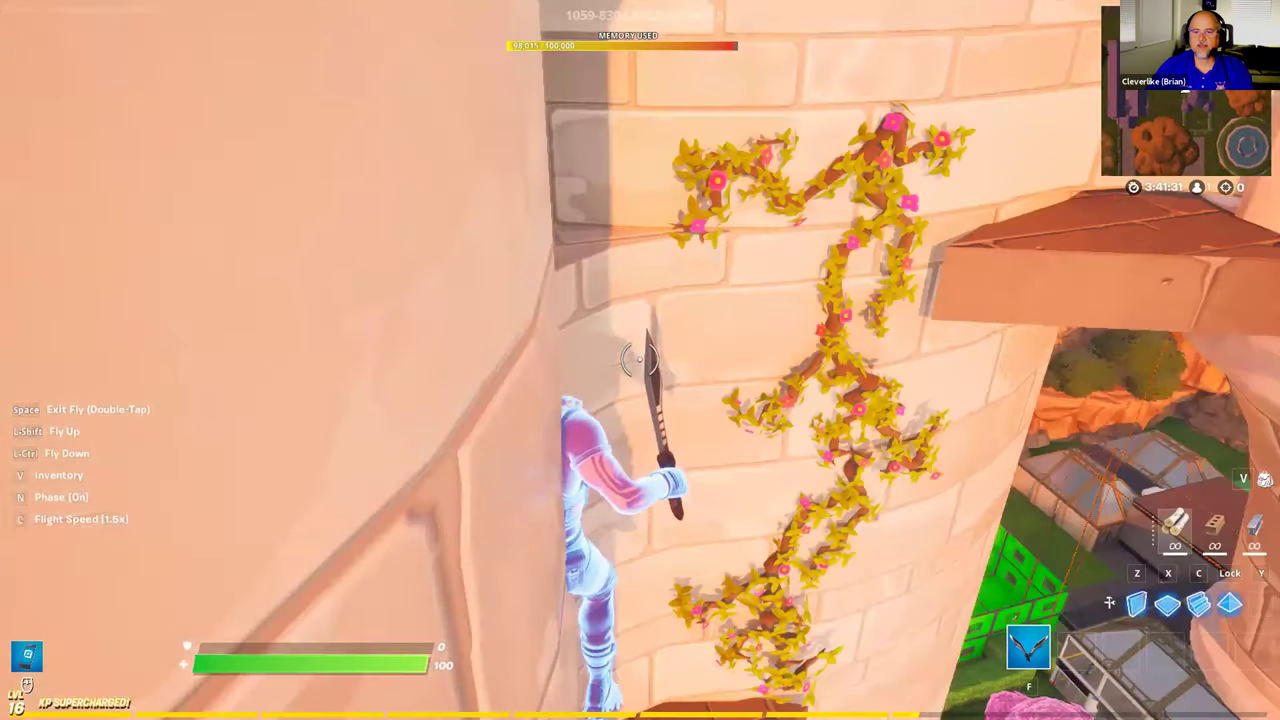
key("w")
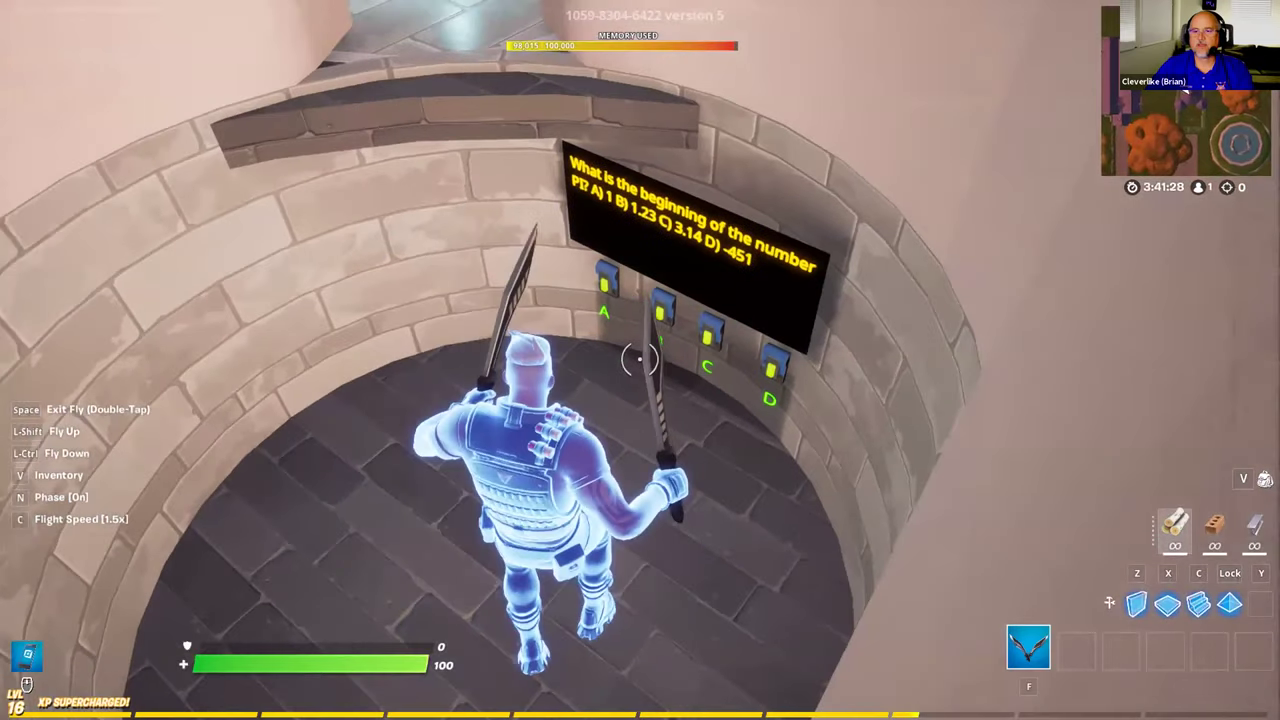
key("shift")
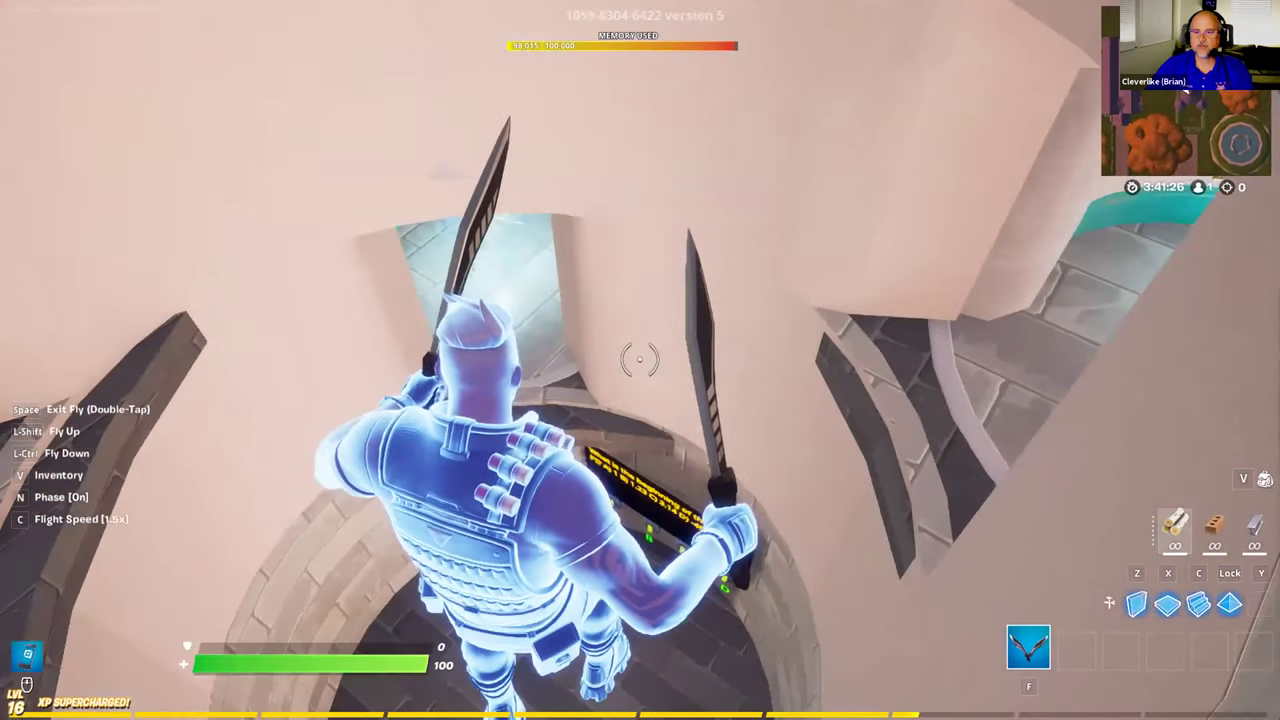
key("w")
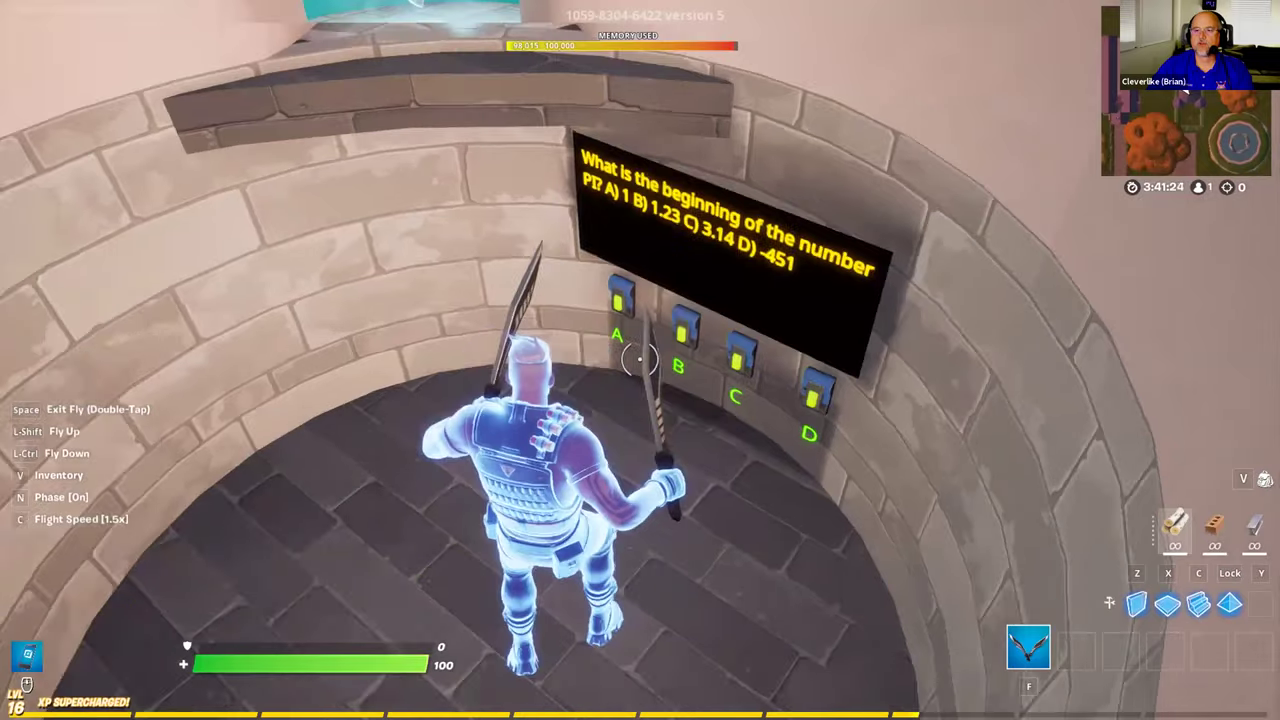
Step: Descend within the tower and inspect the ceiling trap and the trivia board asking which is NOT a programming language
key("ctrl")
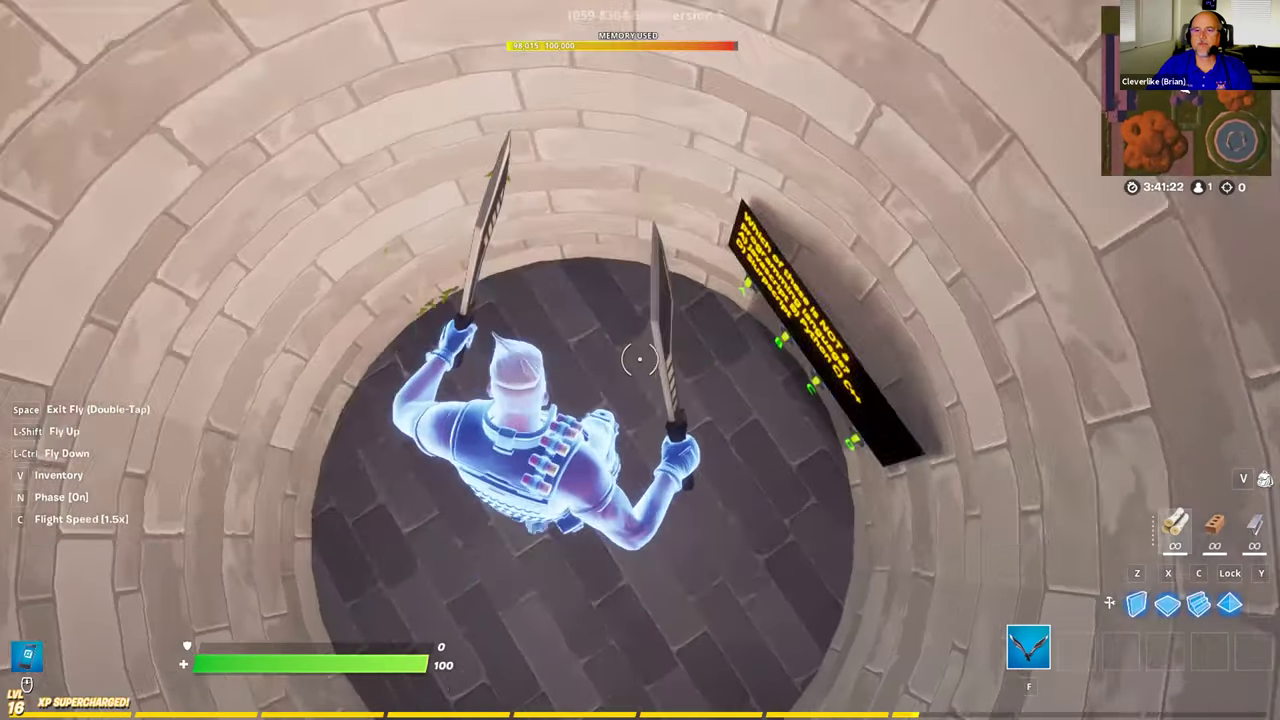
key("w")
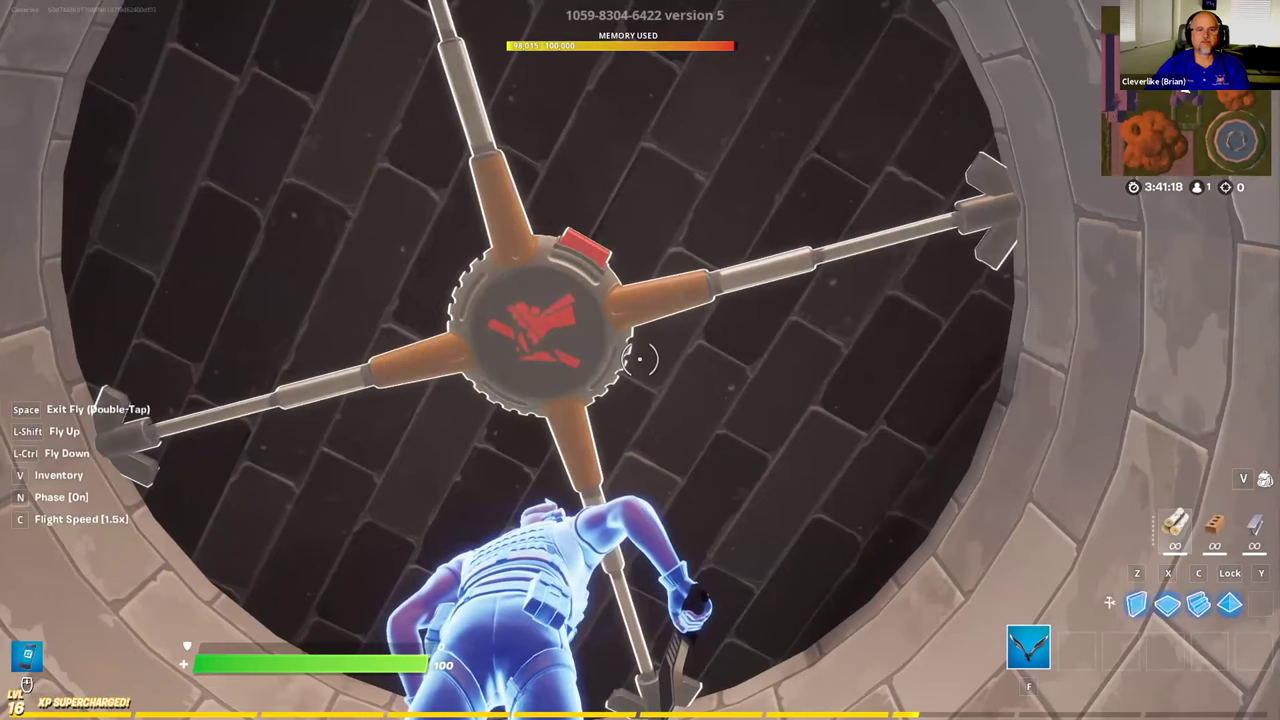
key("w")
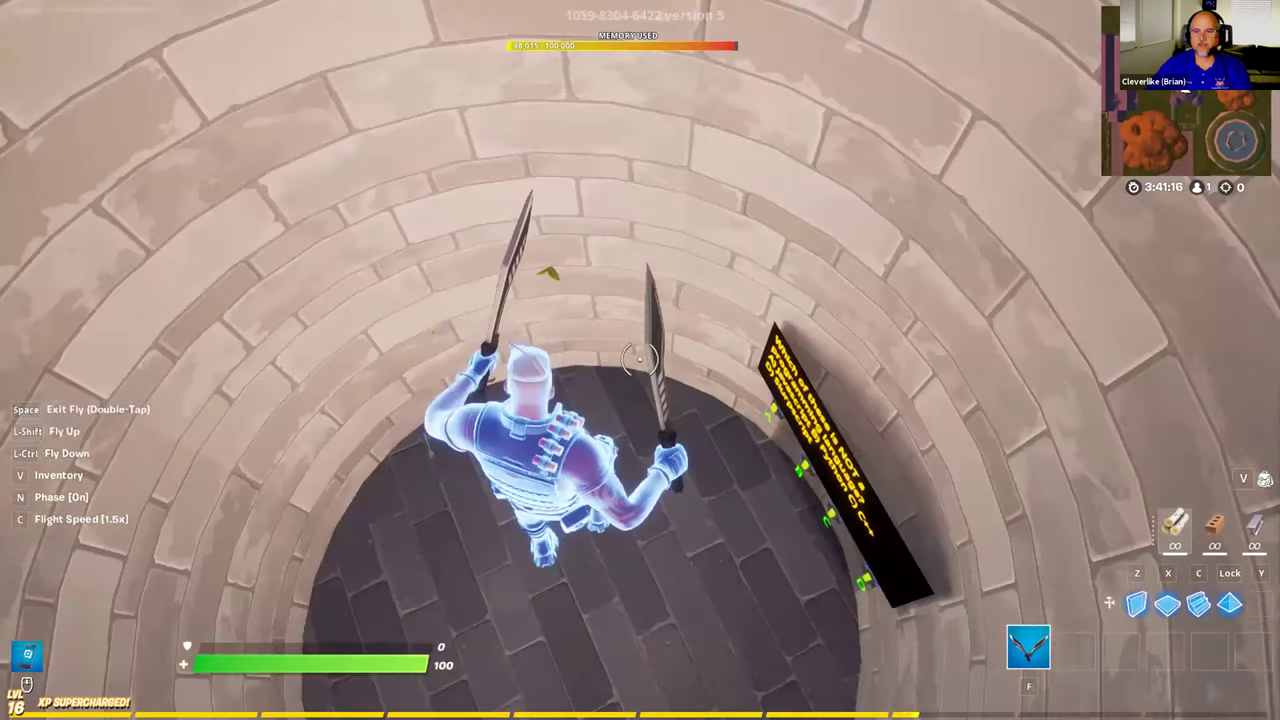
key("s")
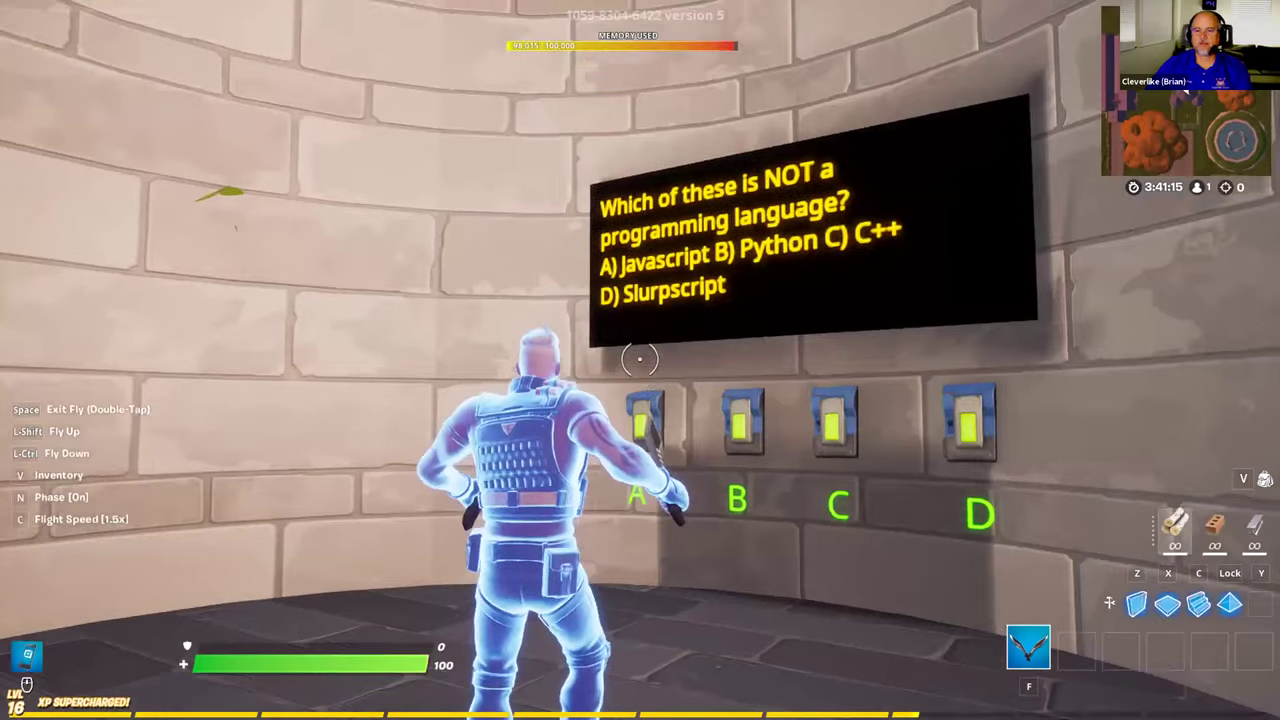
Step: Leave the tower and fly over the garden to view the colored coin slide and the green-walled enclosure
key("shift")
key("shift")
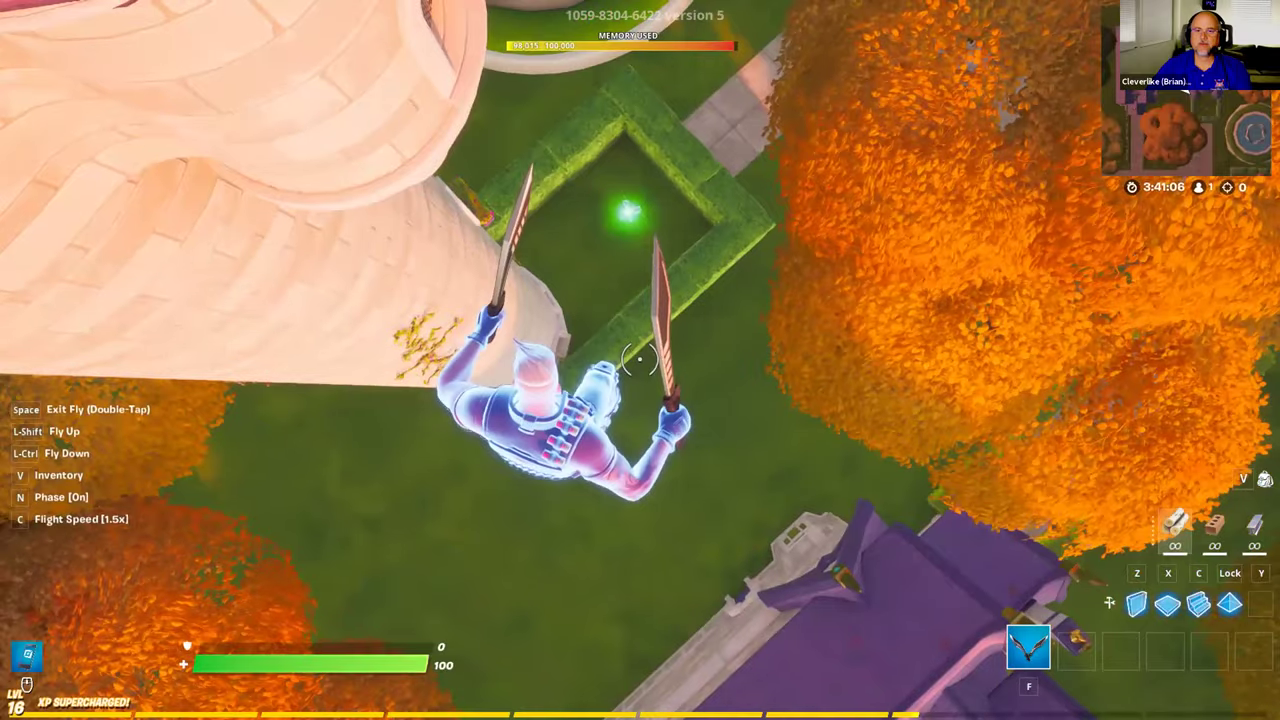
key("ctrl")
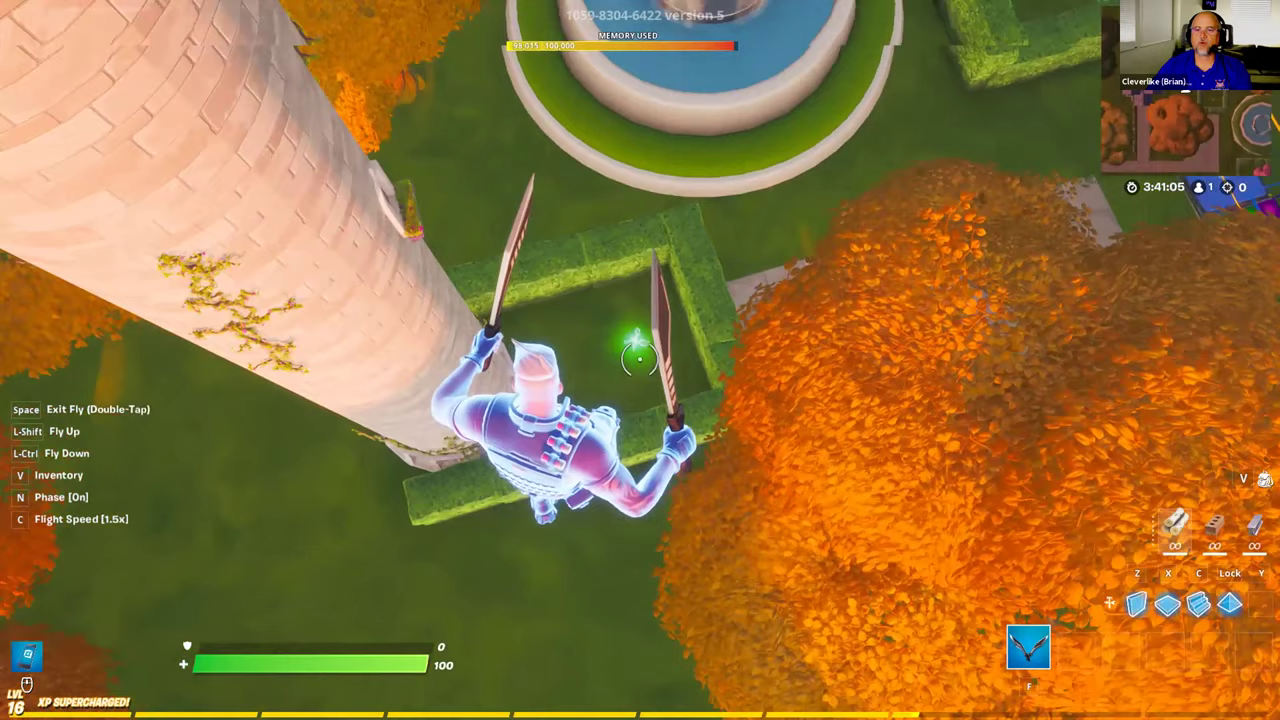
key("w")
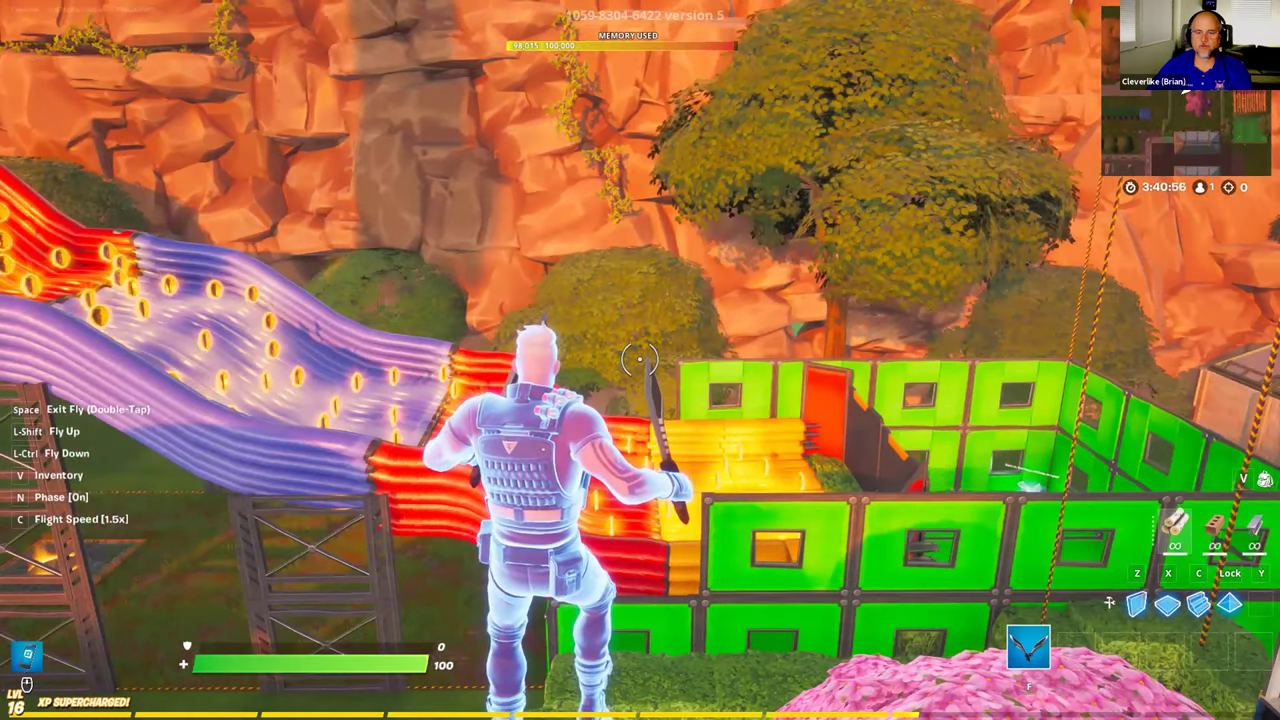
key("shift")
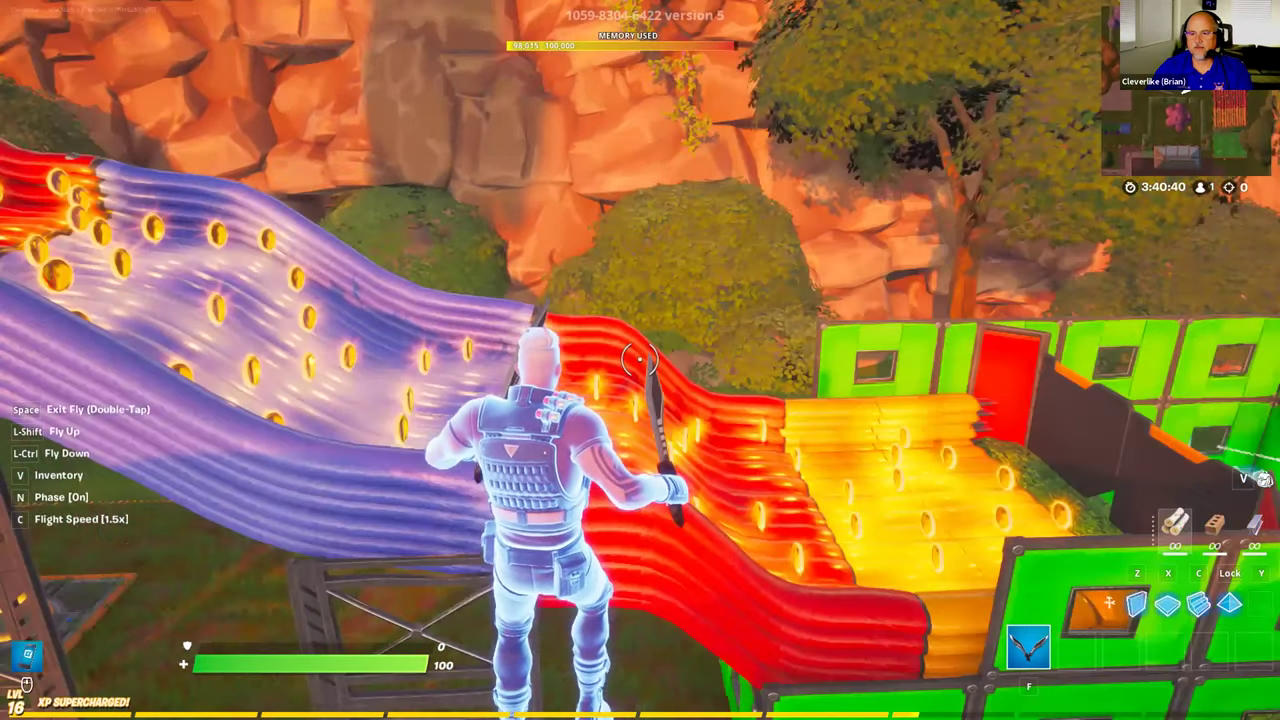
key("s")
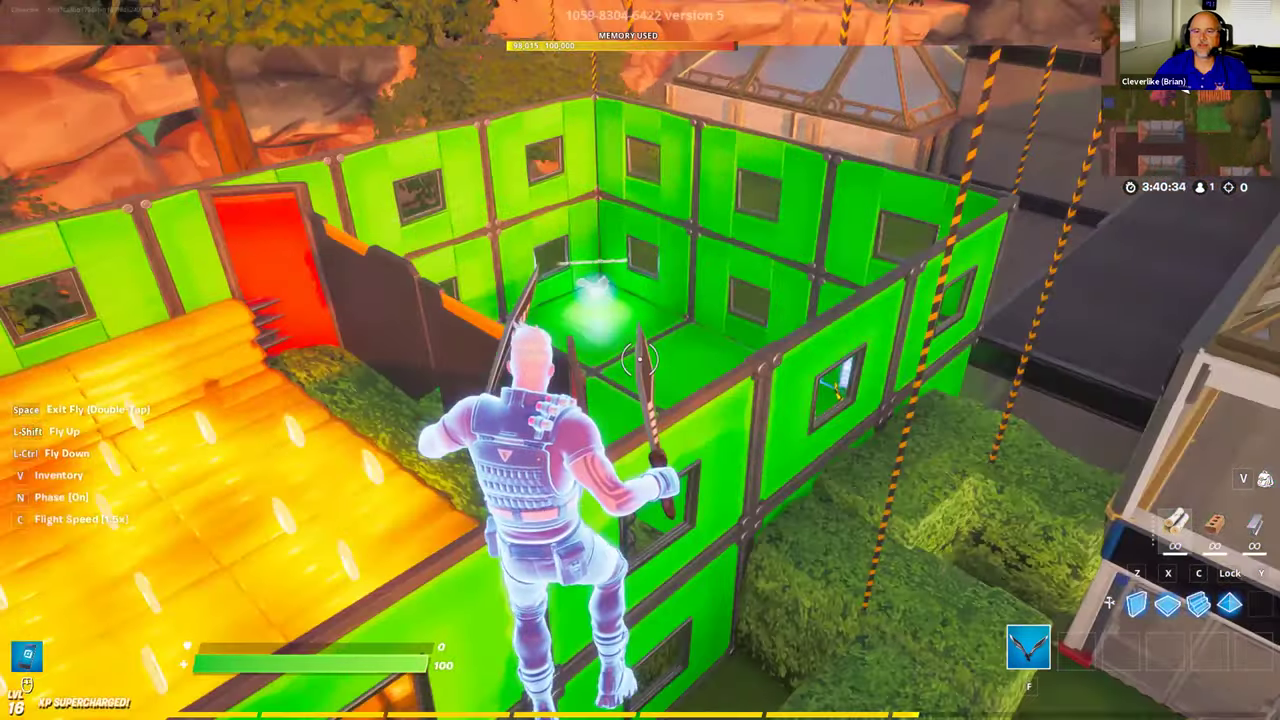
Step: Enter the green-walled enclosure and examine the Your Score area, its text signs and the glowing rift
key("w")
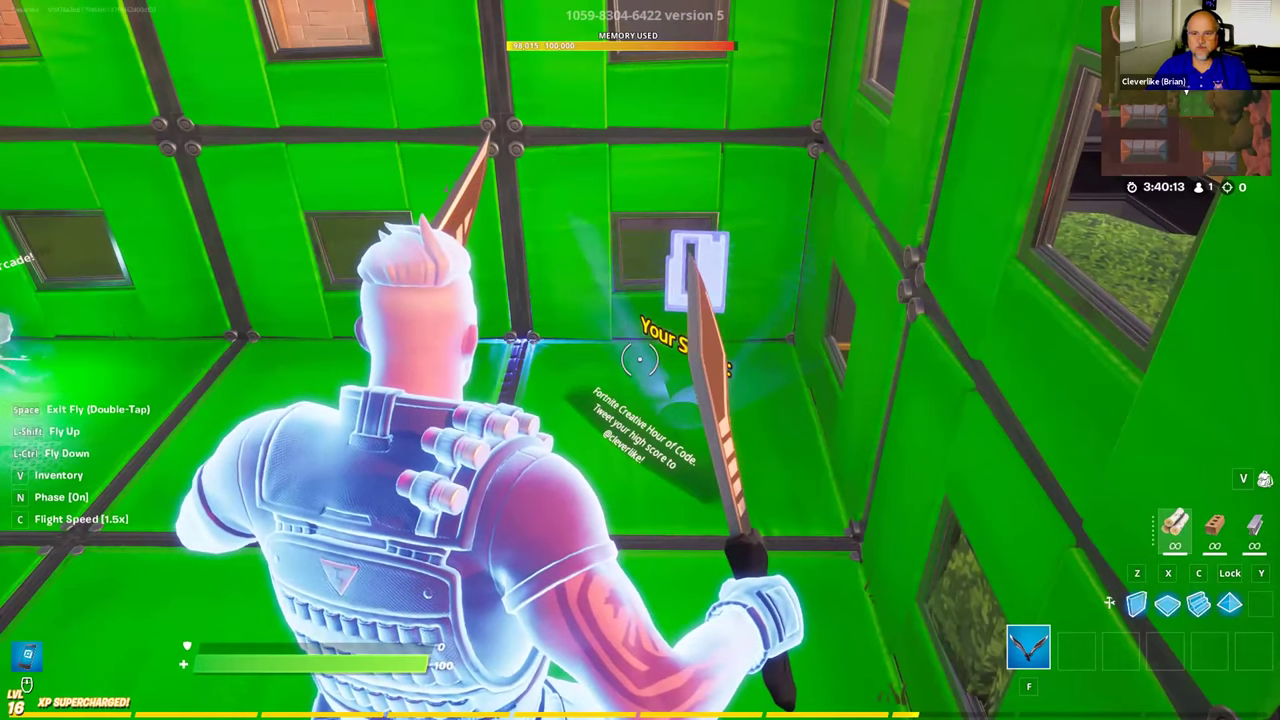
key("s")
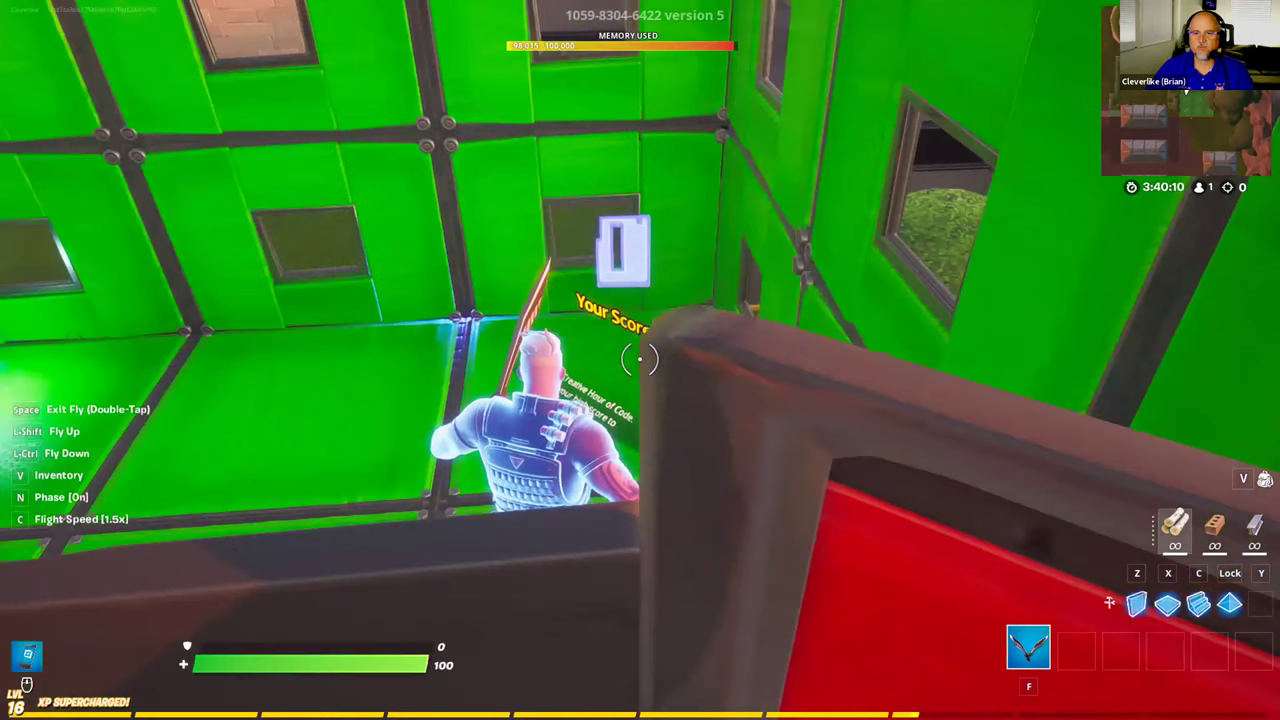
key("a")
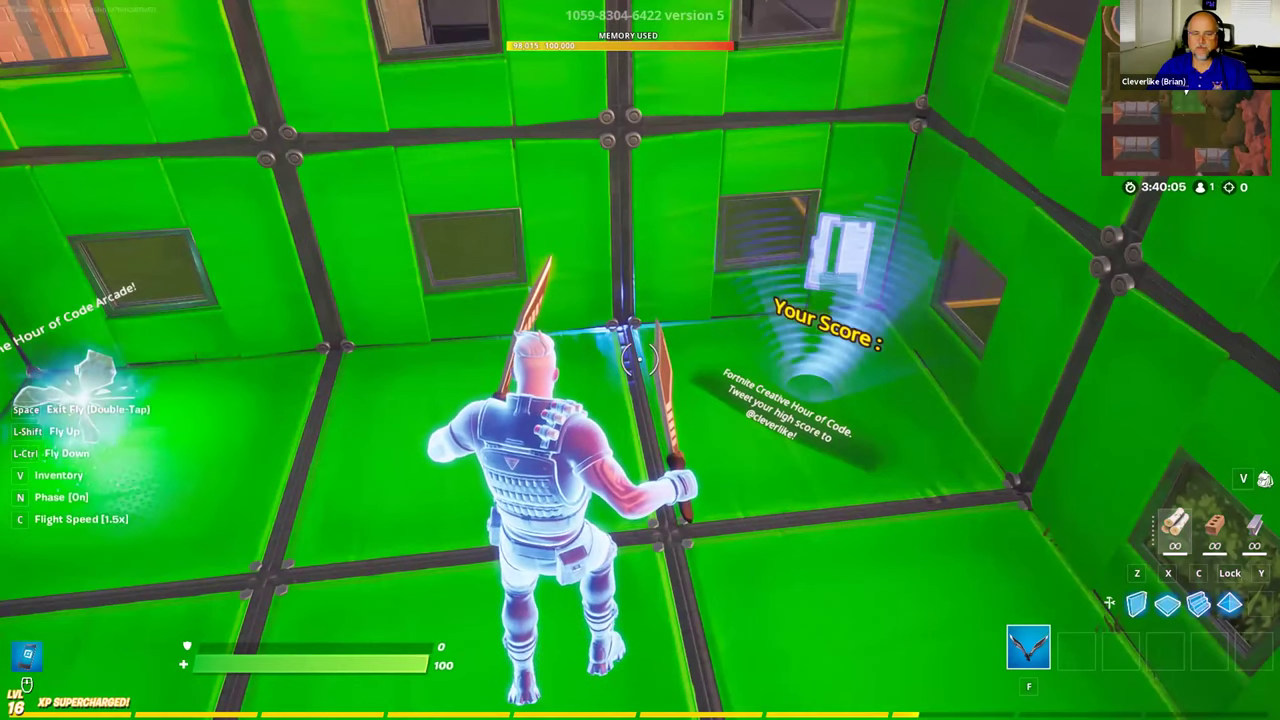
key("a")
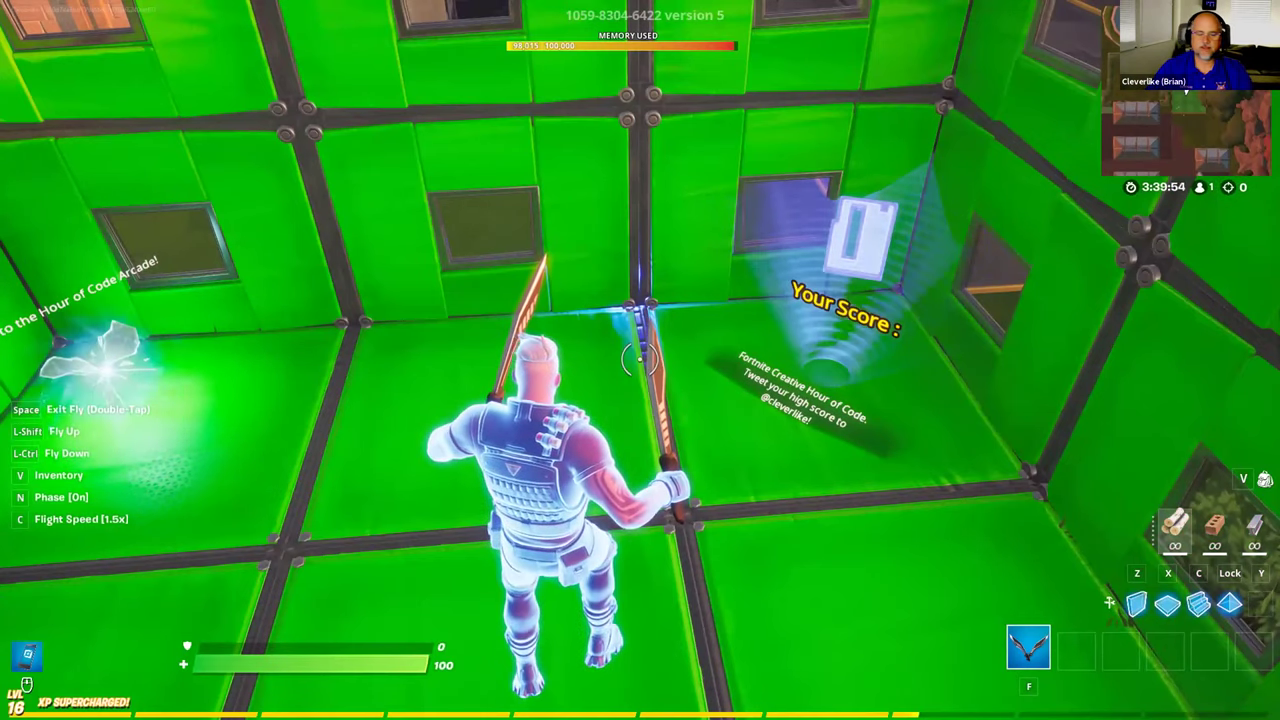
key("s")
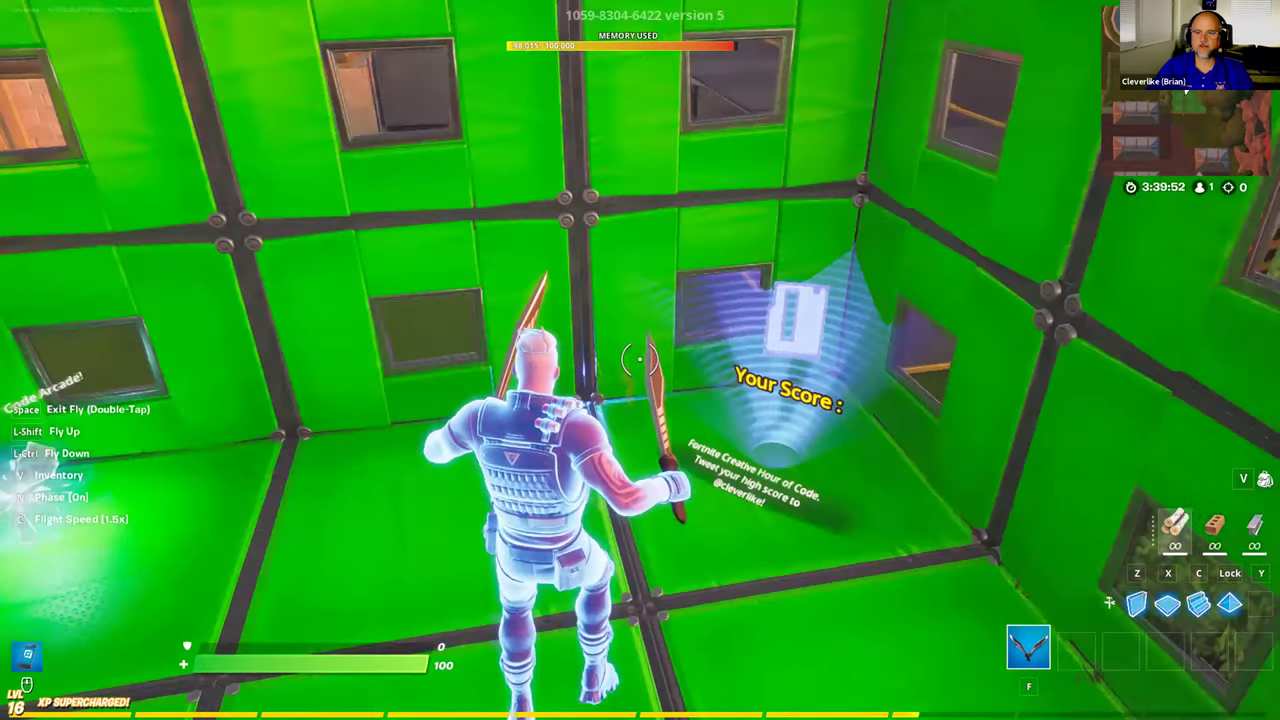
Step: Fly through the mall building and tour the computer room with its gaming stations and wall murals
key("w")
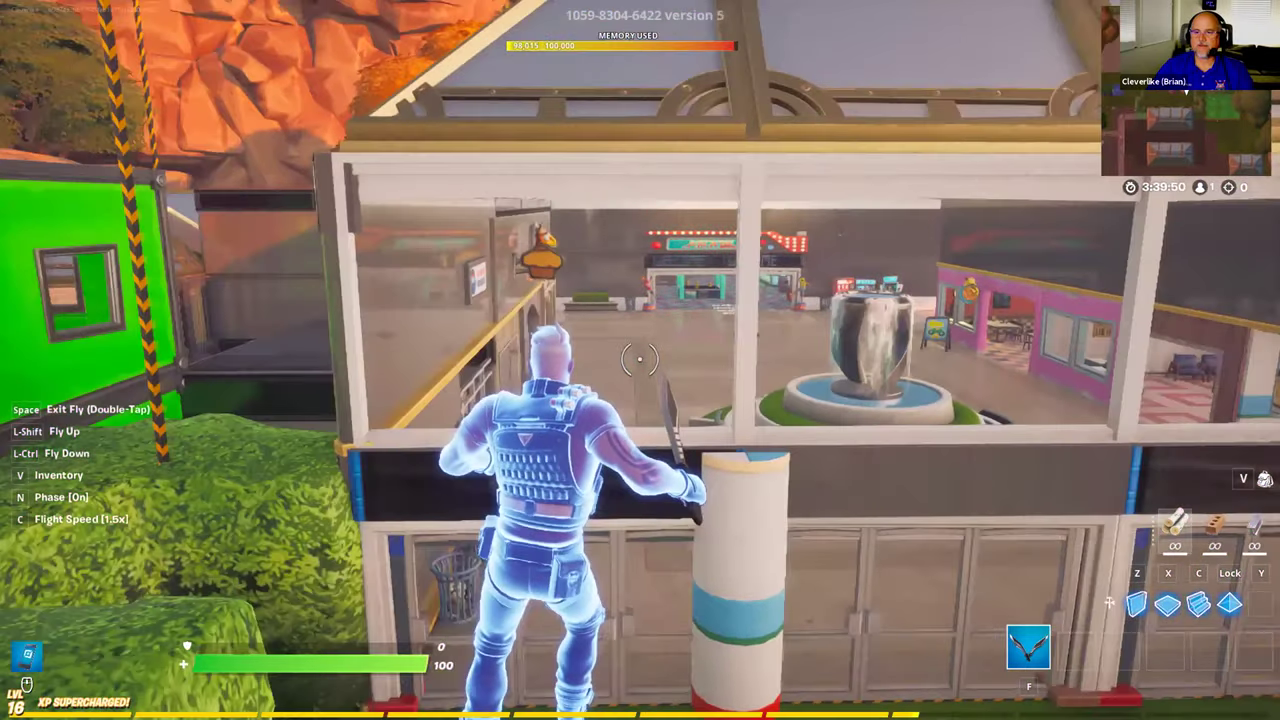
key("w")
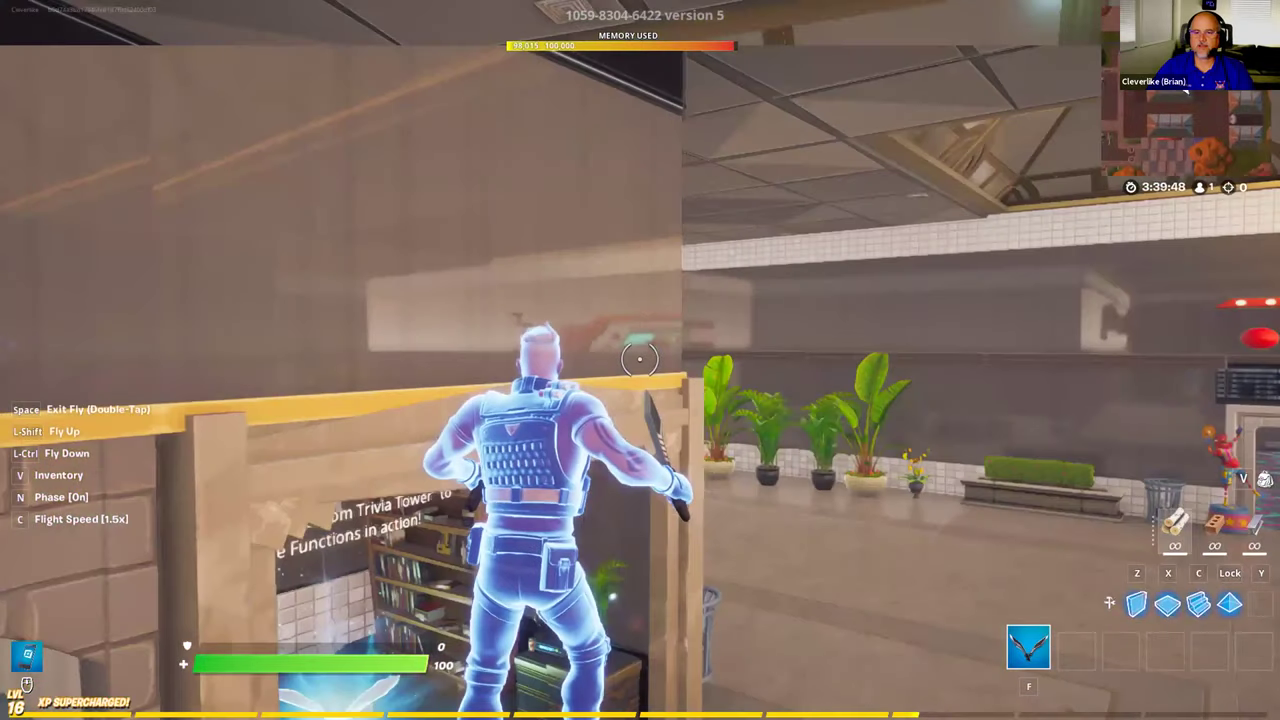
key("w")
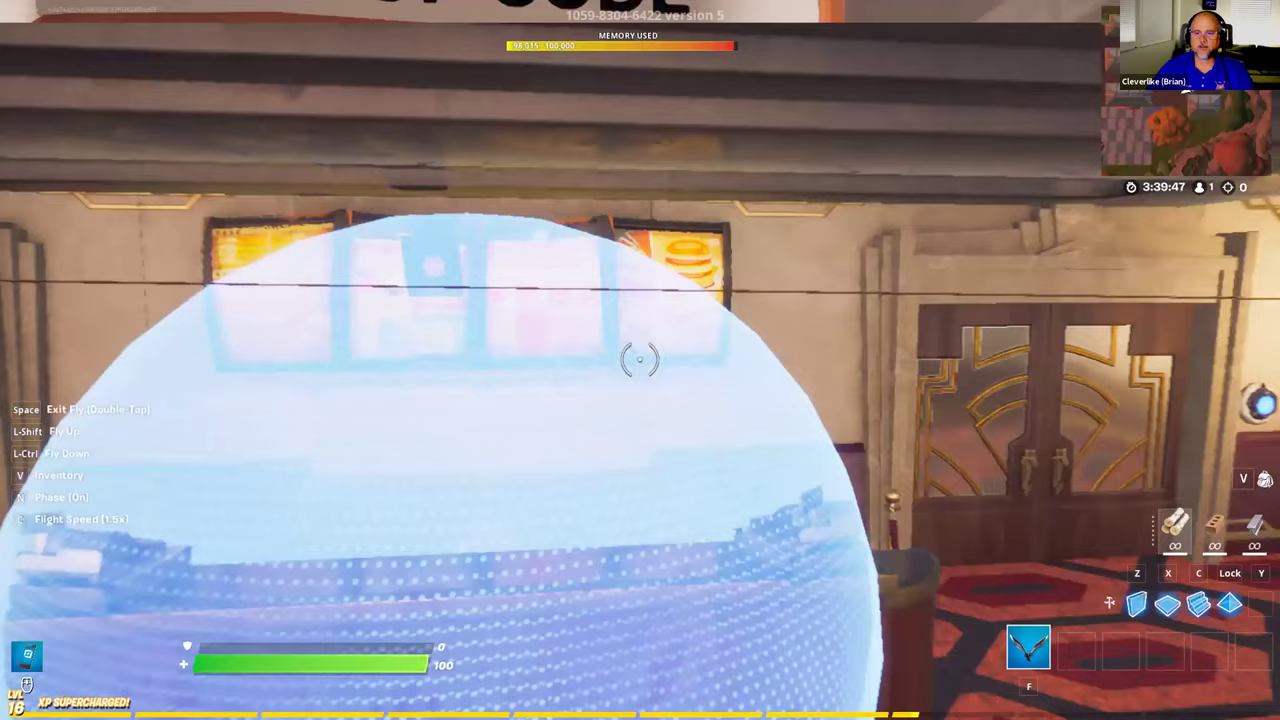
key("w")
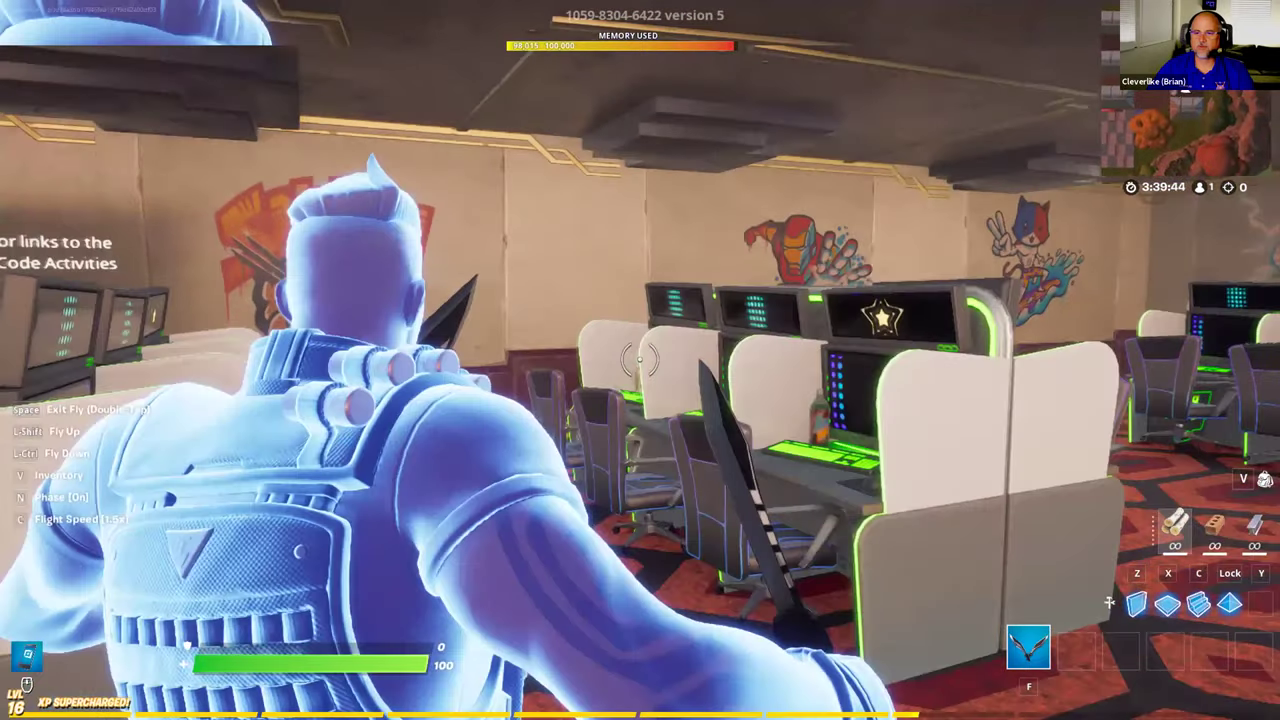
key("w")
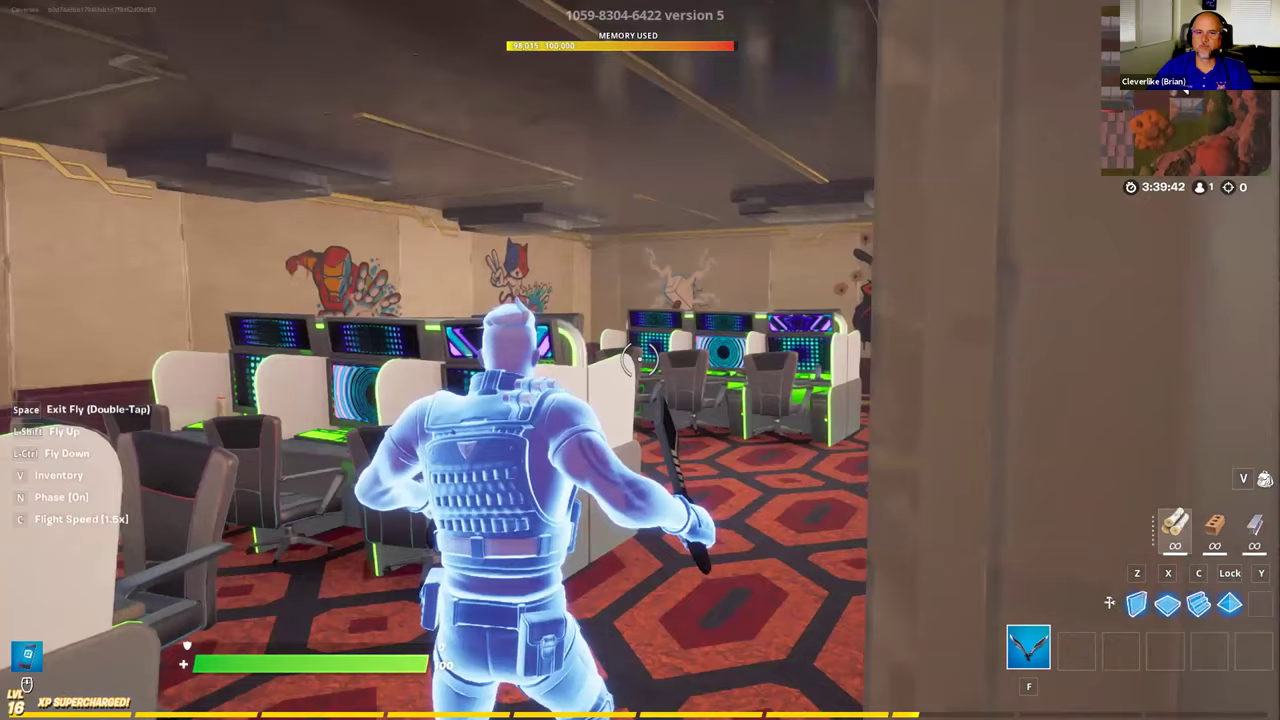
key("w")
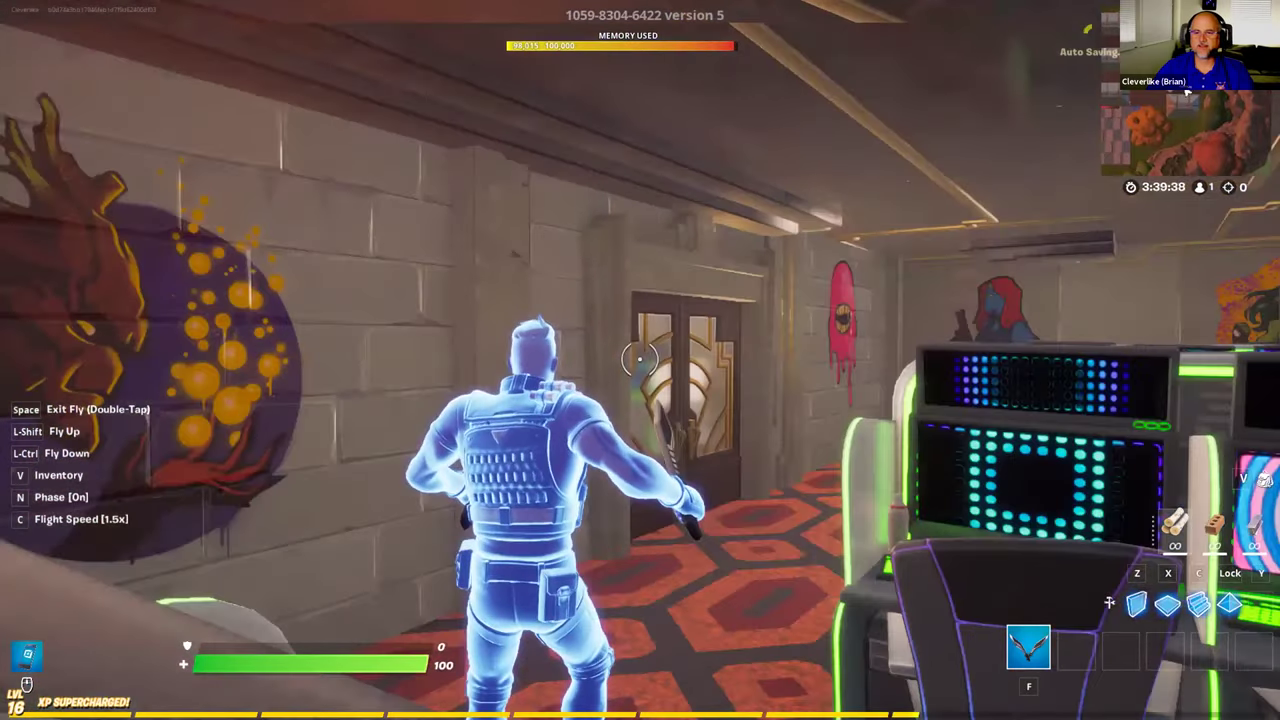
key("w")
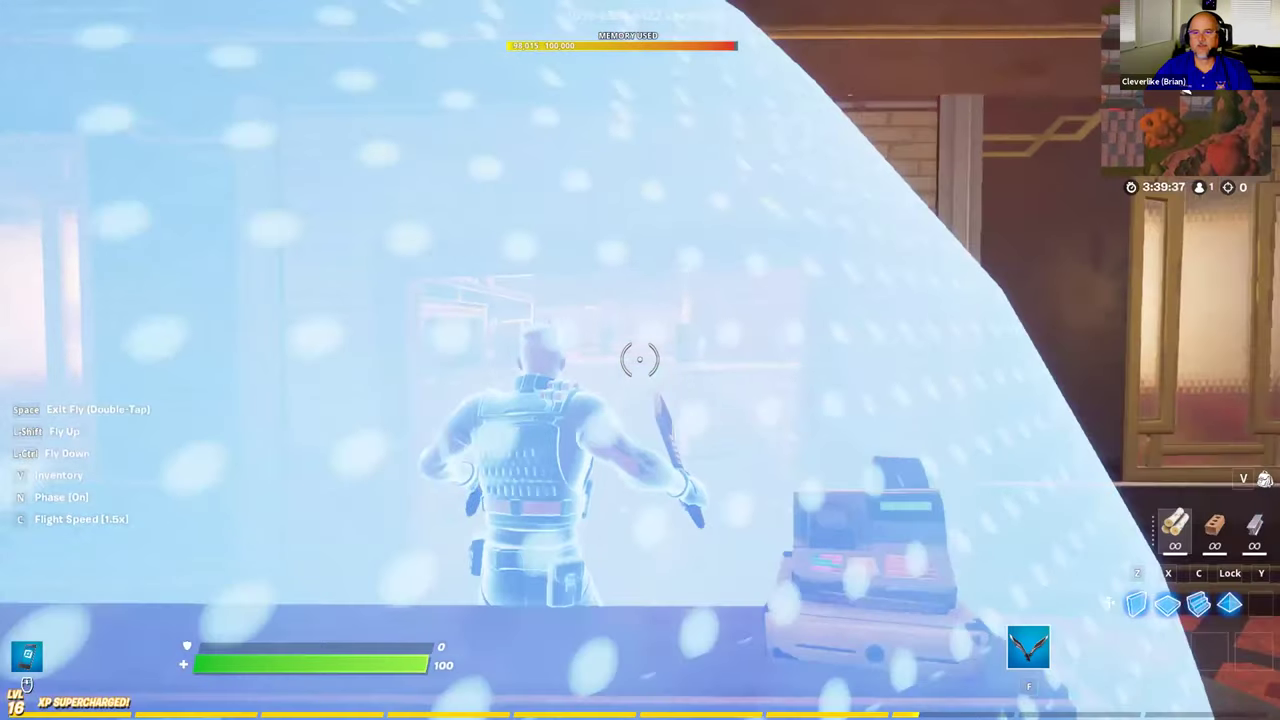
Step: Fly into the Arcade and approach the music Sequencer area beside the Dance Royale machines
key("w")
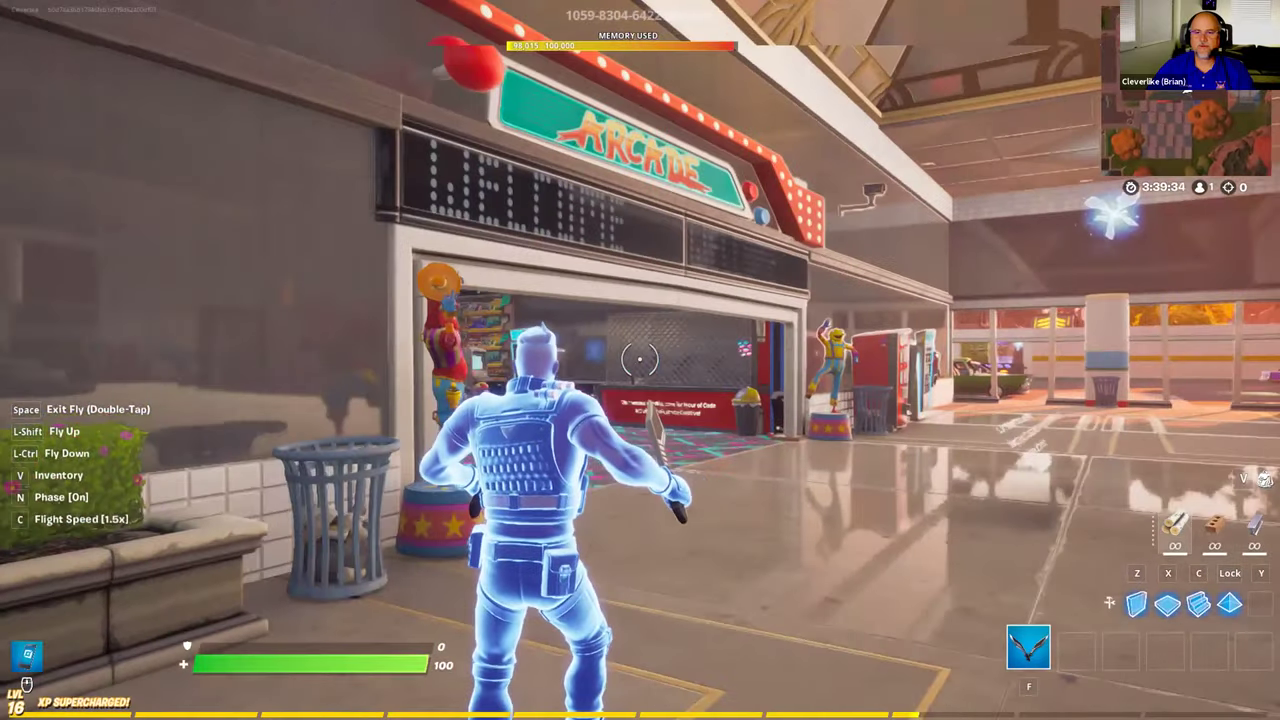
key("w")
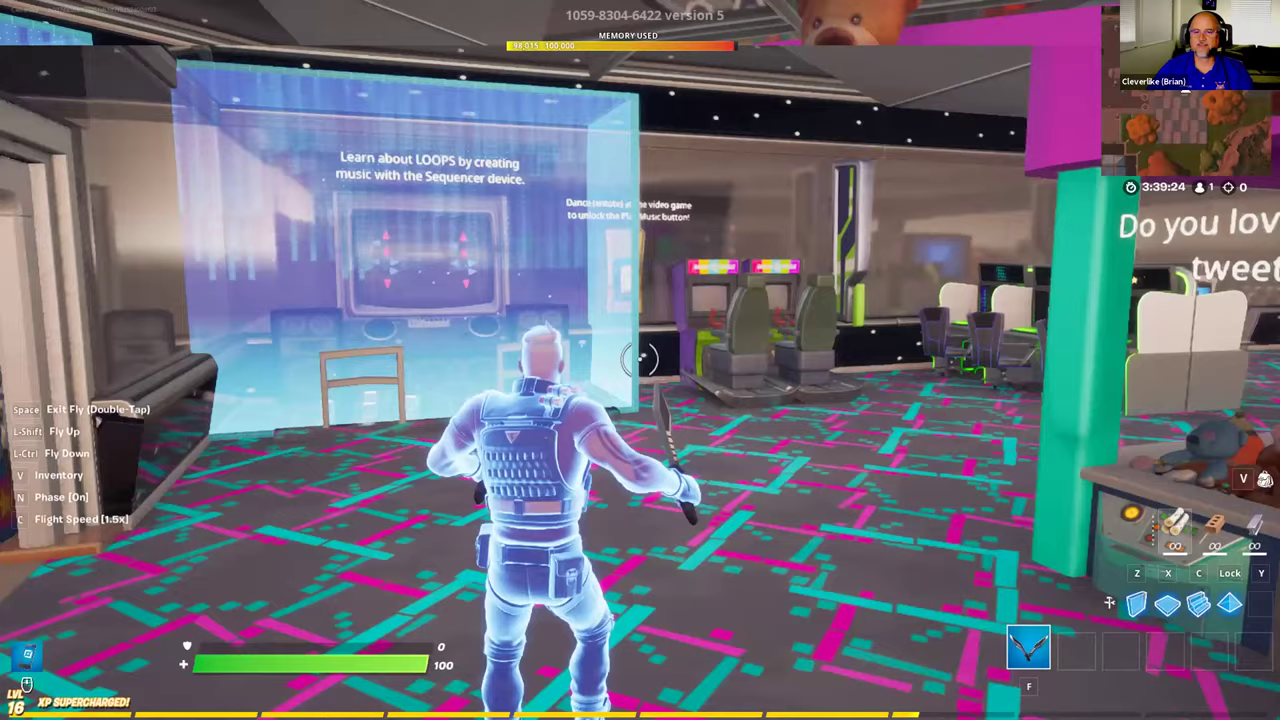
key("w")
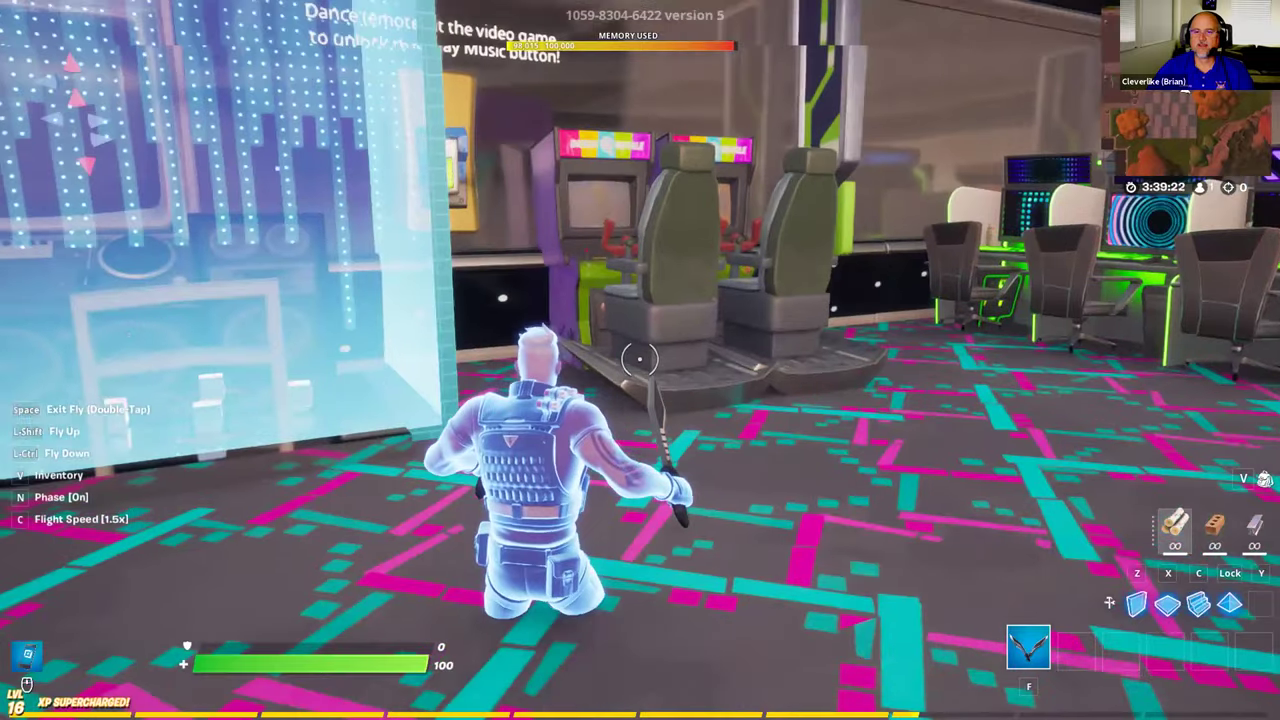
Step: Turn off phasing, grab the curved base by the Dance Royale seats with the phone tool, and release it farther into the arcade
key("a")
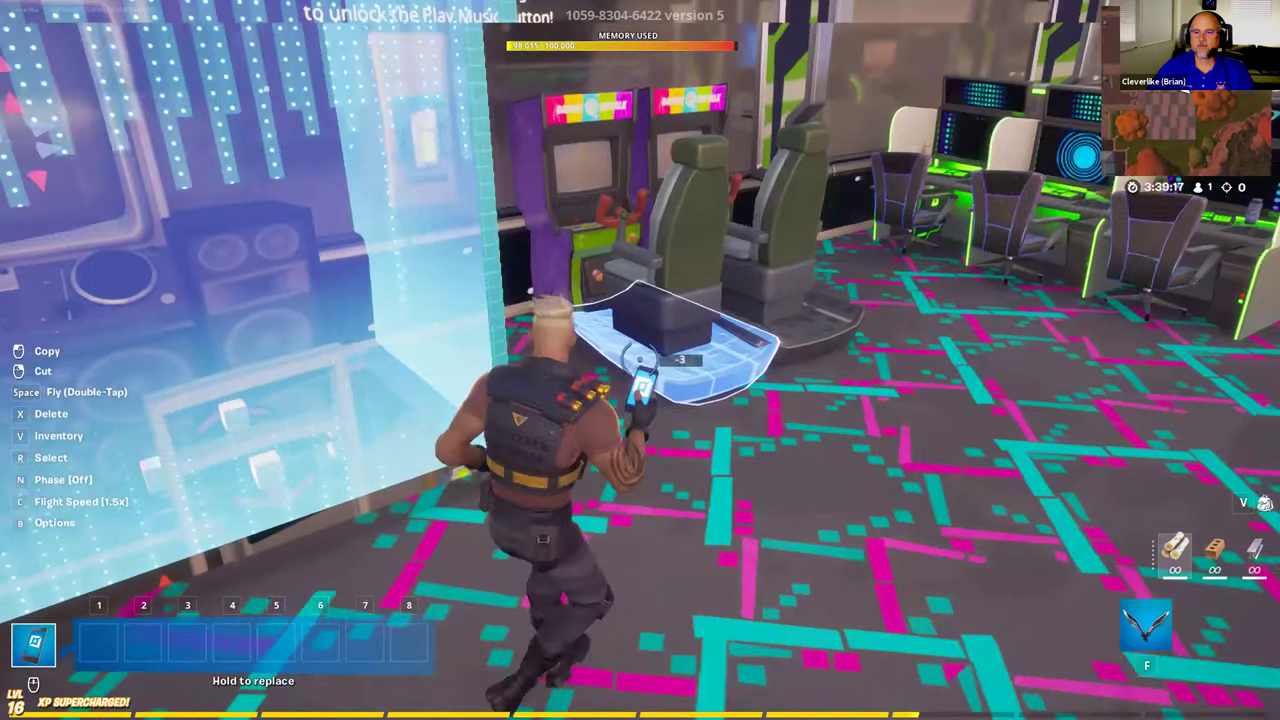
key("w")
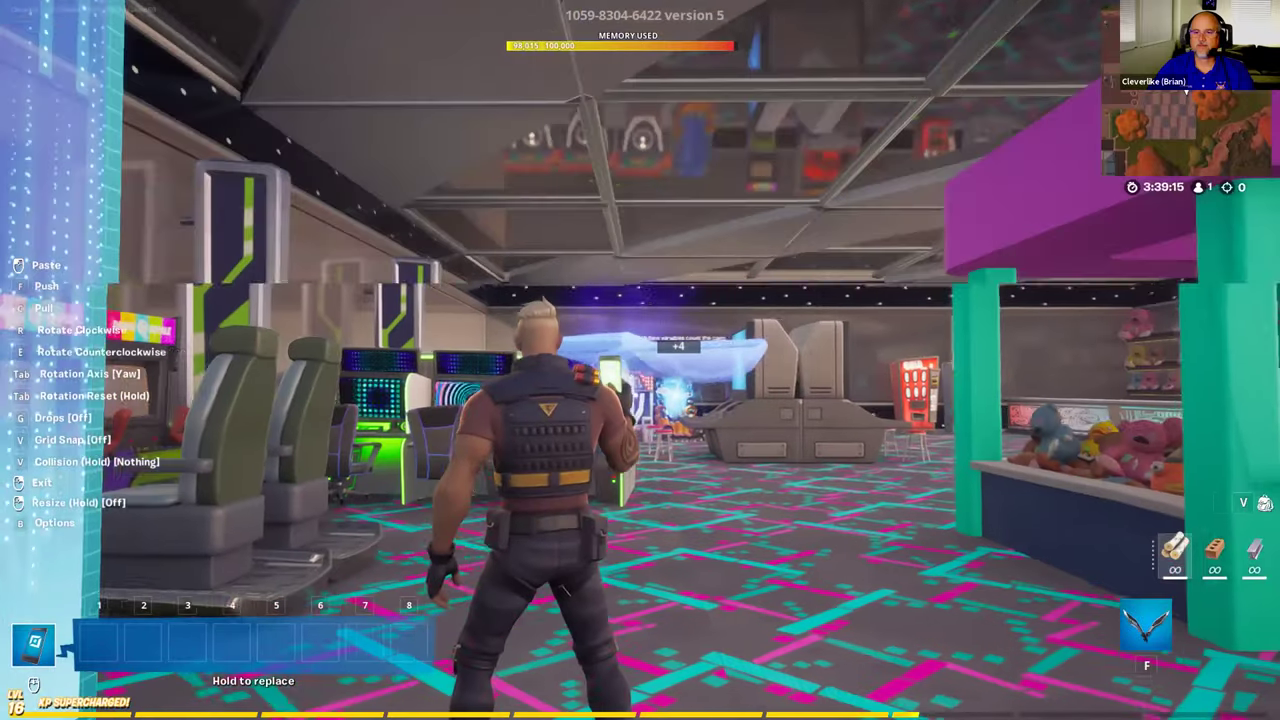
key("f")
key("w")
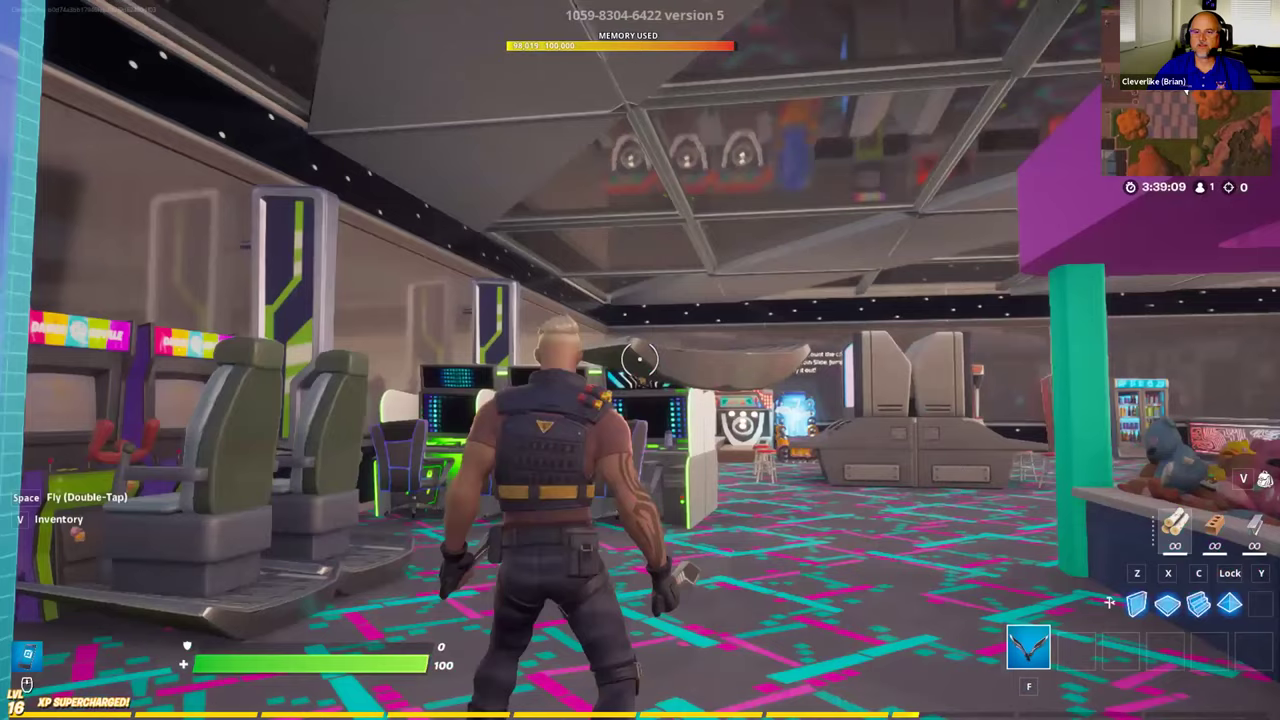
Step: Walk up to the Sequencer display and its LOOPS sign, and approach the music start button beside the Dance Royale machines
middle_click(640, 360)
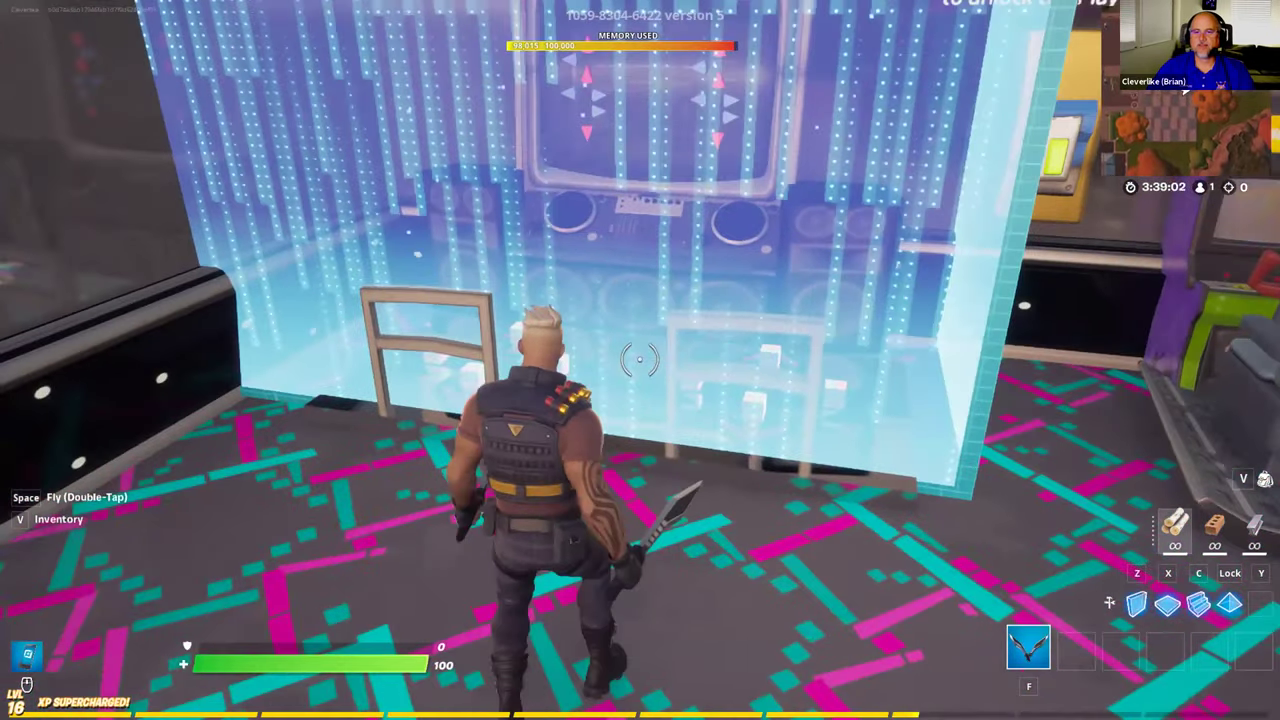
key("w")
key("w")
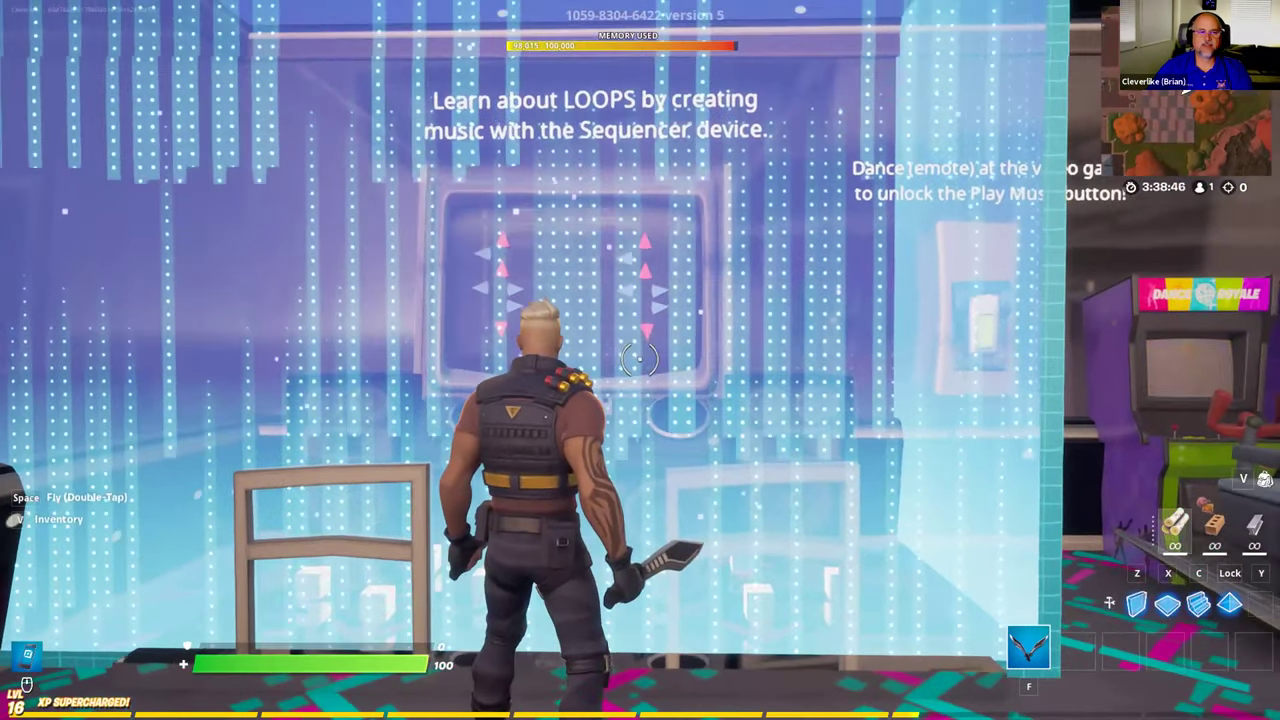
key("w")
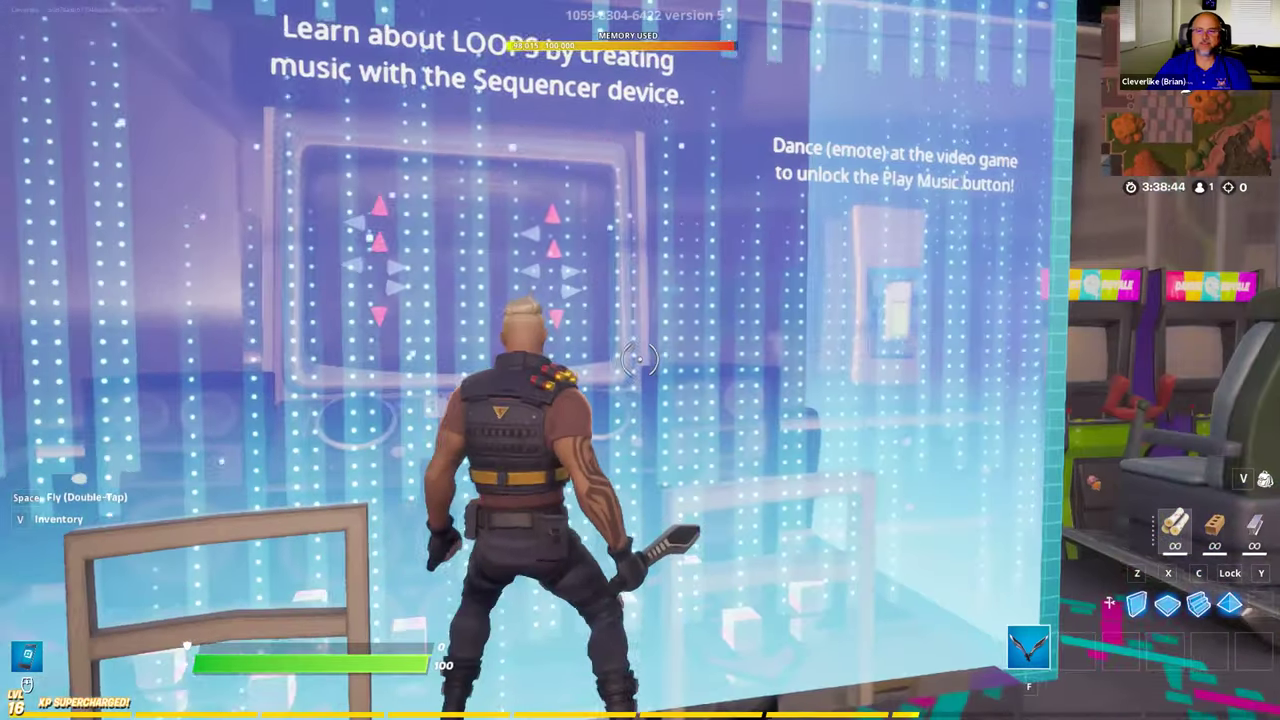
key("d")
key("w")
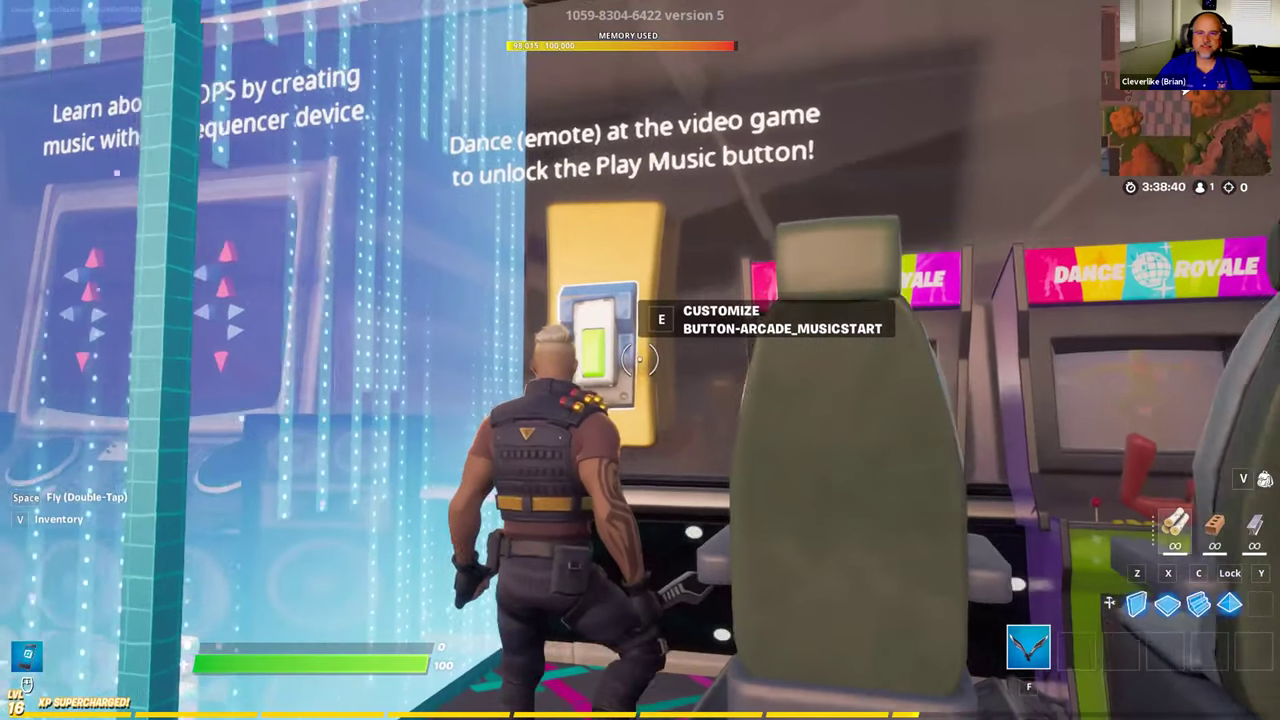
Step: Walk through the arcade past the Coin Slide entrance to the red-screen cabinet beside the Dance Royale machine
key("s")
key("s")
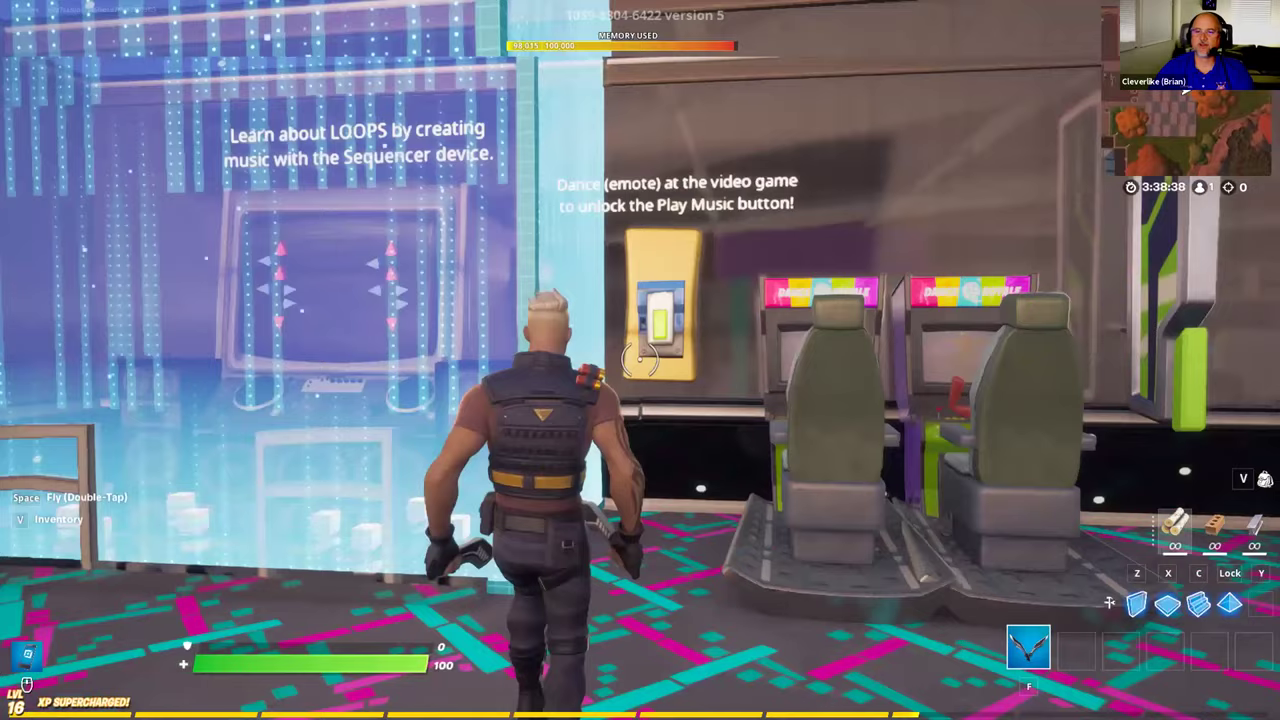
key("w")
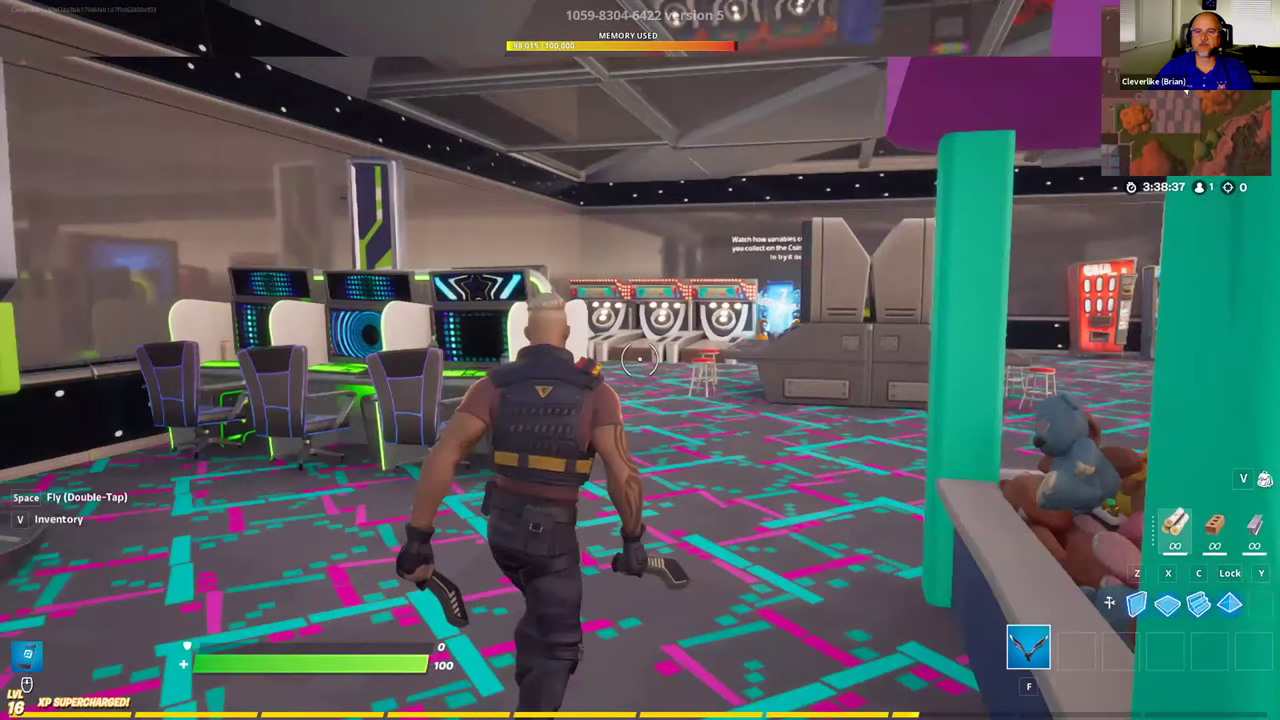
key("w")
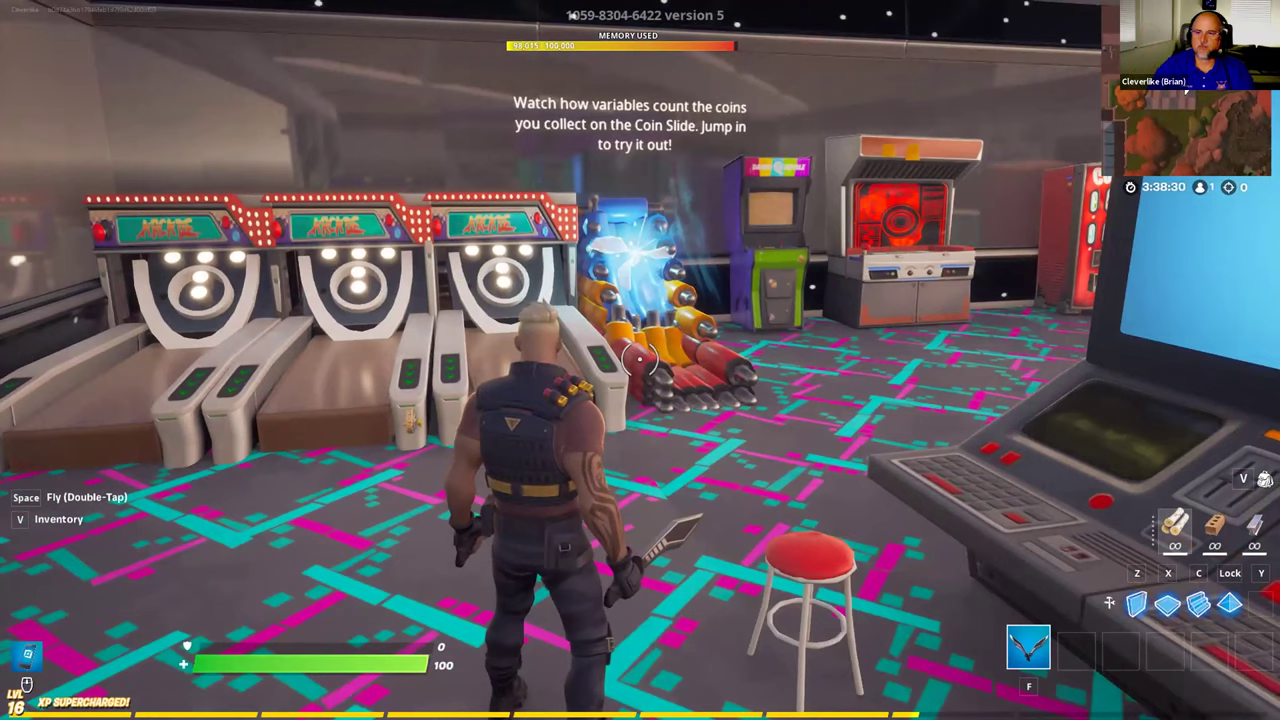
key("w")
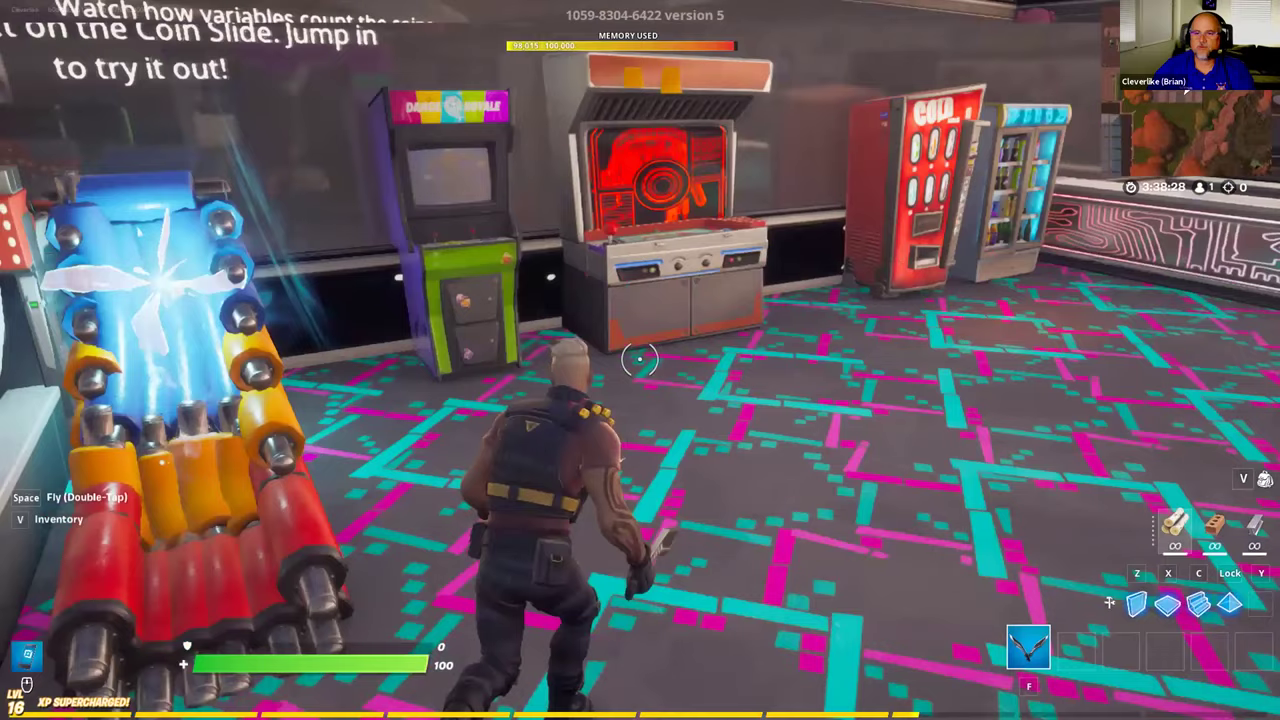
key("a")
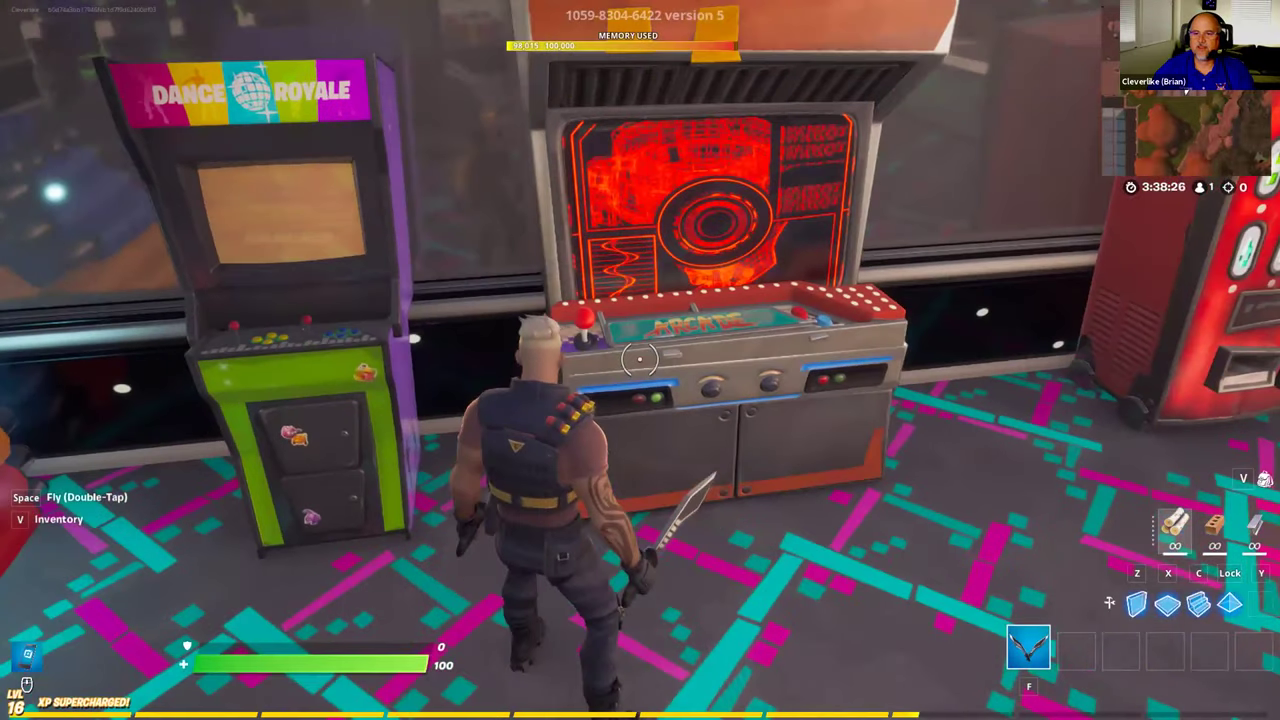
key("s")
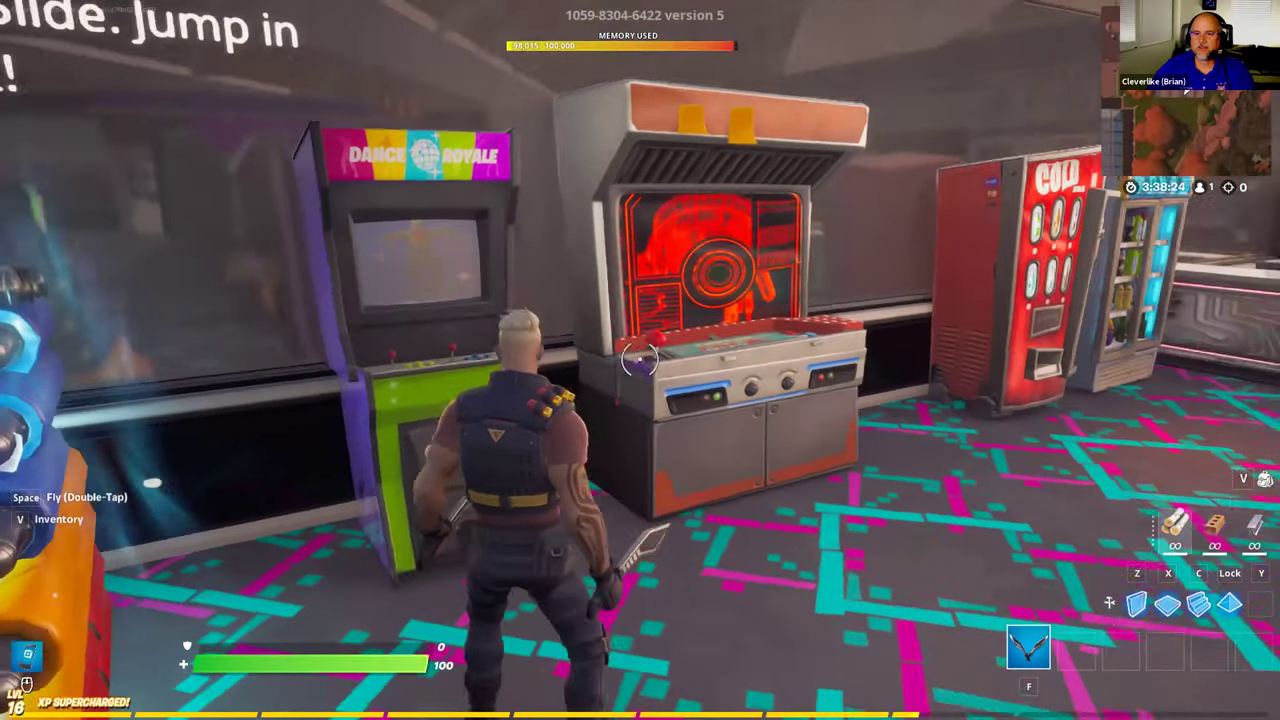
Step: Copy the base prop of the red-screen arcade cabinet with the phone tool and paste it on the open floor near the cola machine
middle_click(640, 360)
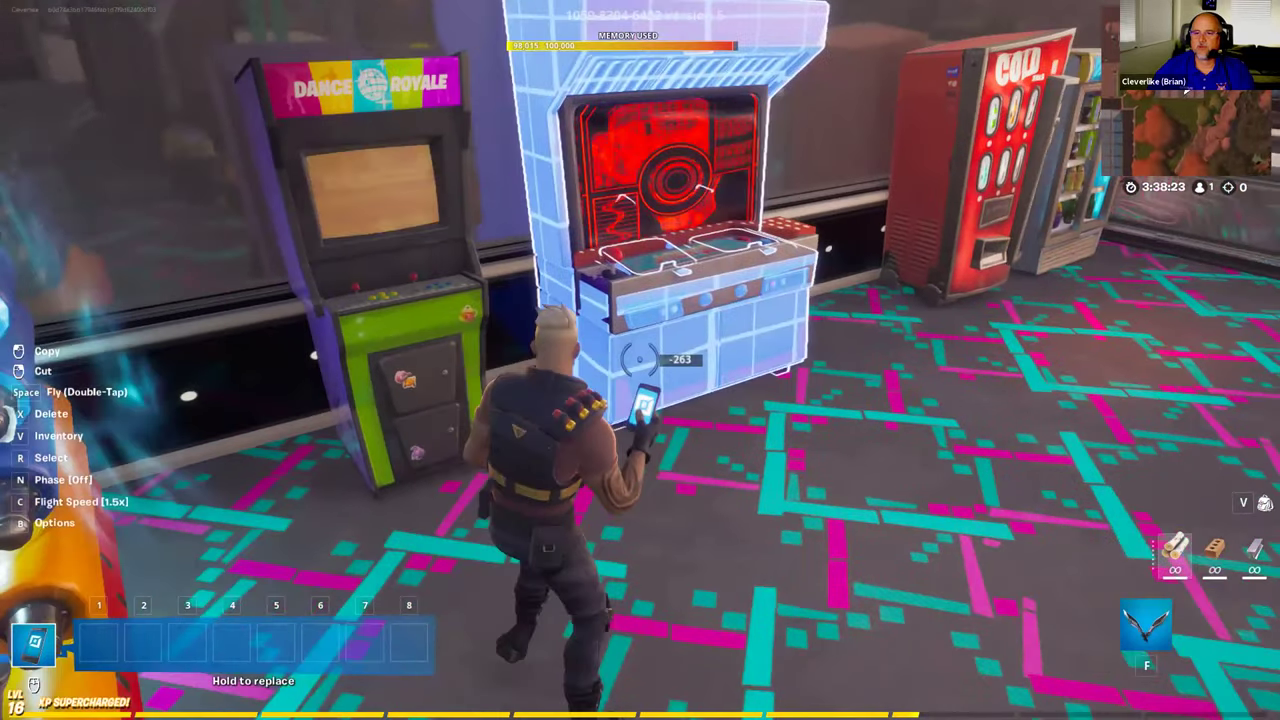
left_click(640, 358)
left_click(640, 358)
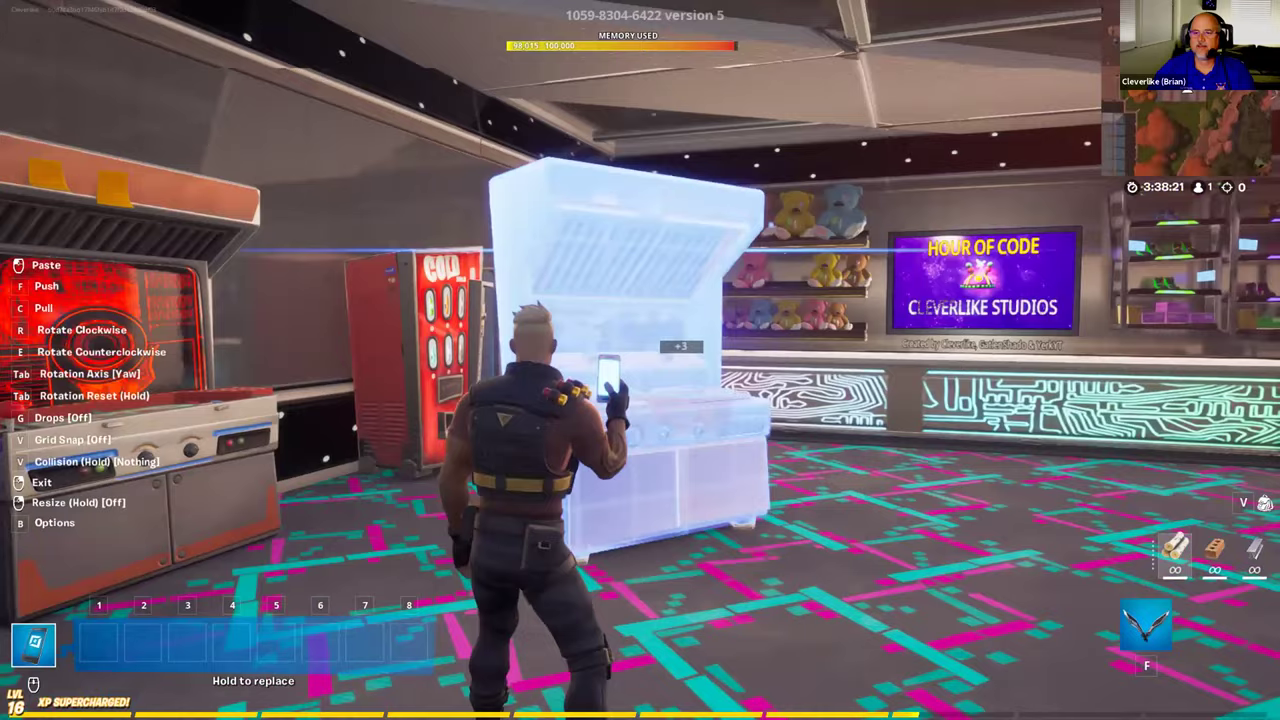
middle_click(640, 358)
key("d")
key("d")
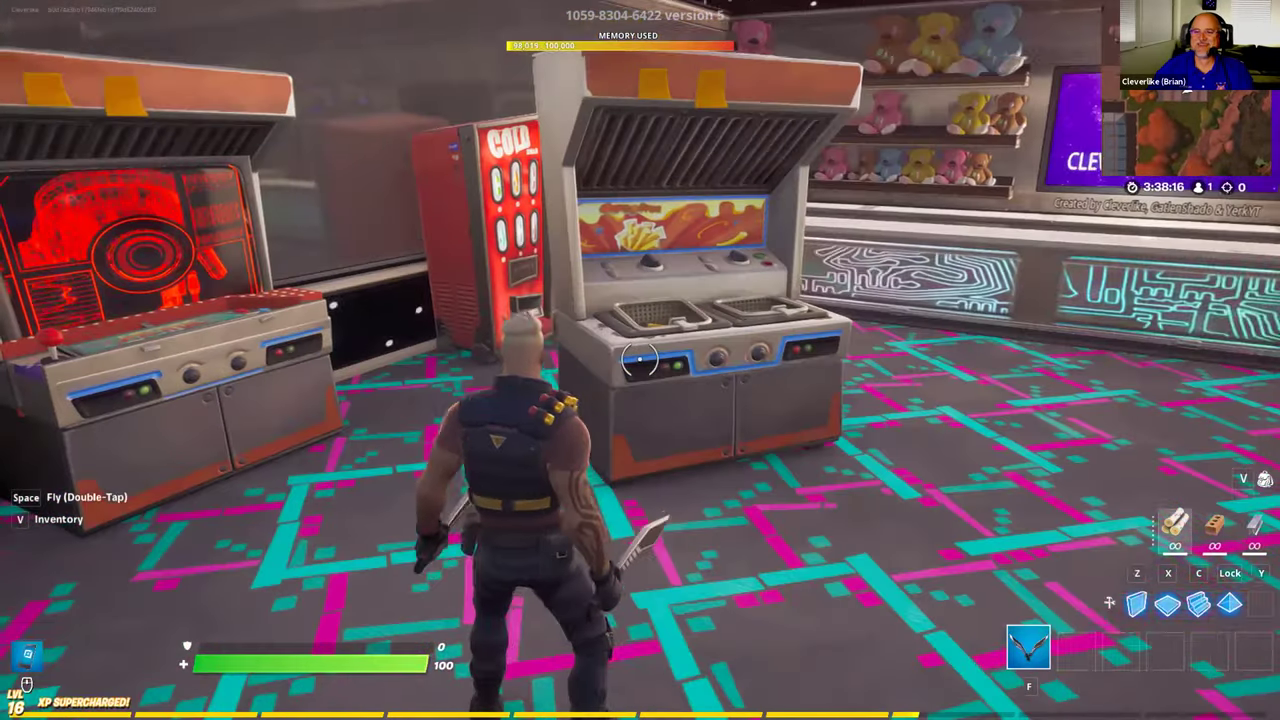
Step: Remove the pasted fryer cabinet from the arcade floor with the phone tool and switch back to the pickaxe
key("1")
right_click(640, 360)
left_click(640, 360)
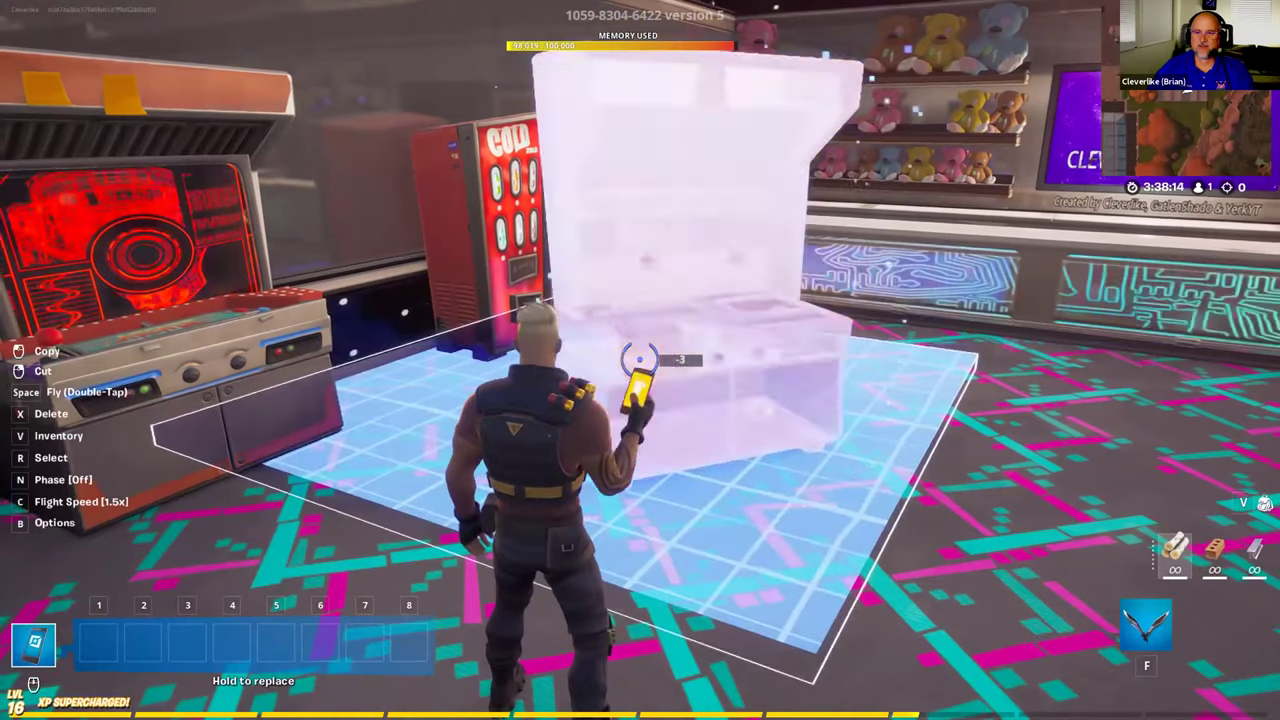
key("f")
key("d")
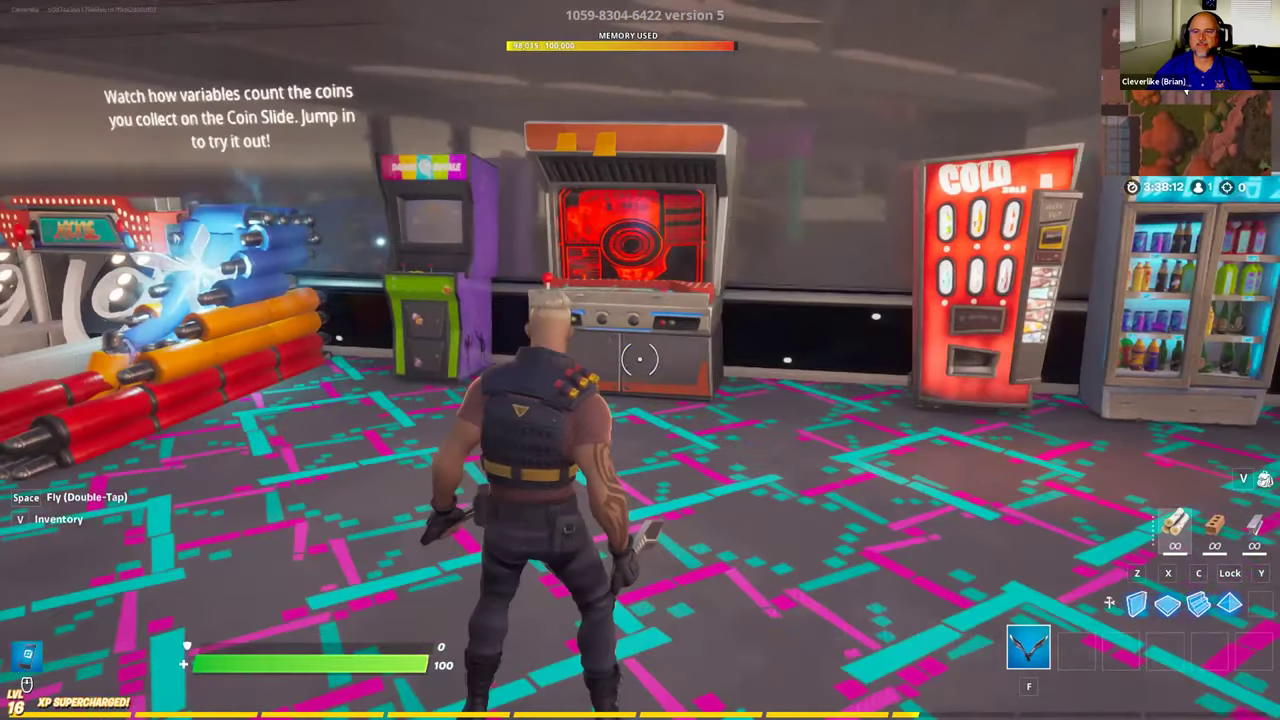
Step: Walk around the red-screen arcade cabinet to examine its build from the side, and turn back toward the Coin Slide entrance
key("w")
key("w")
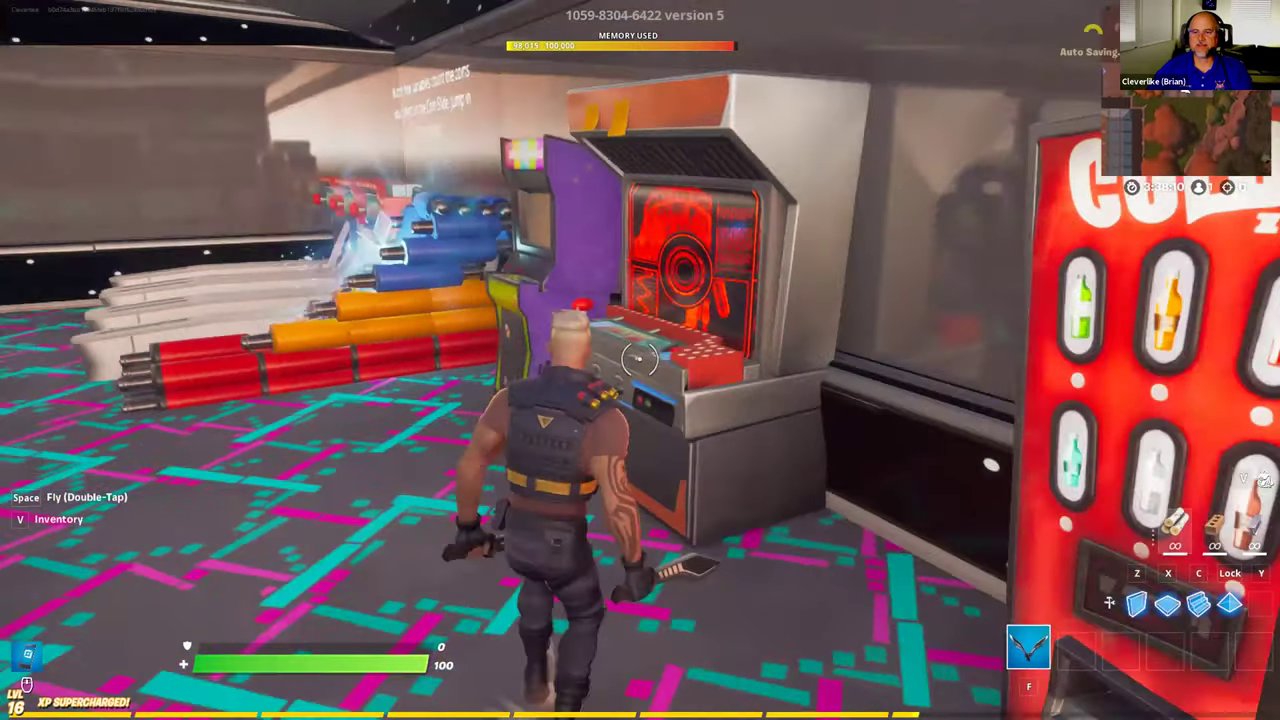
key("a")
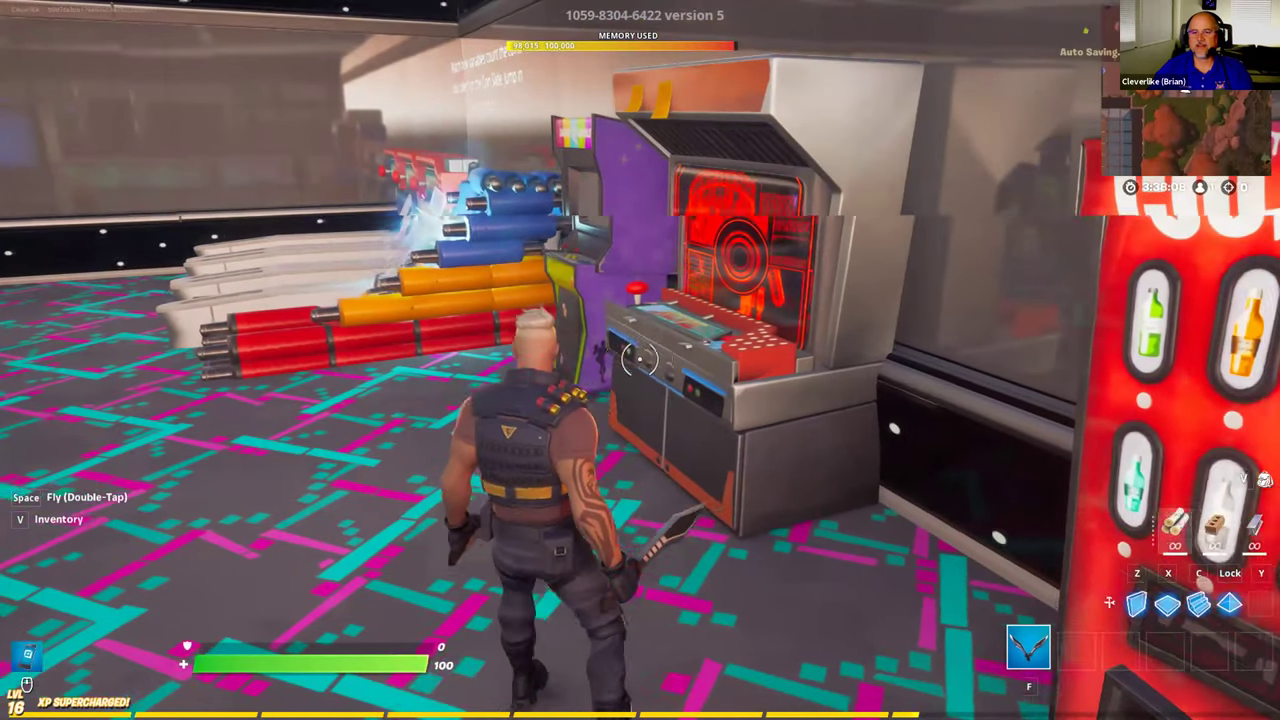
key("a")
key("a")
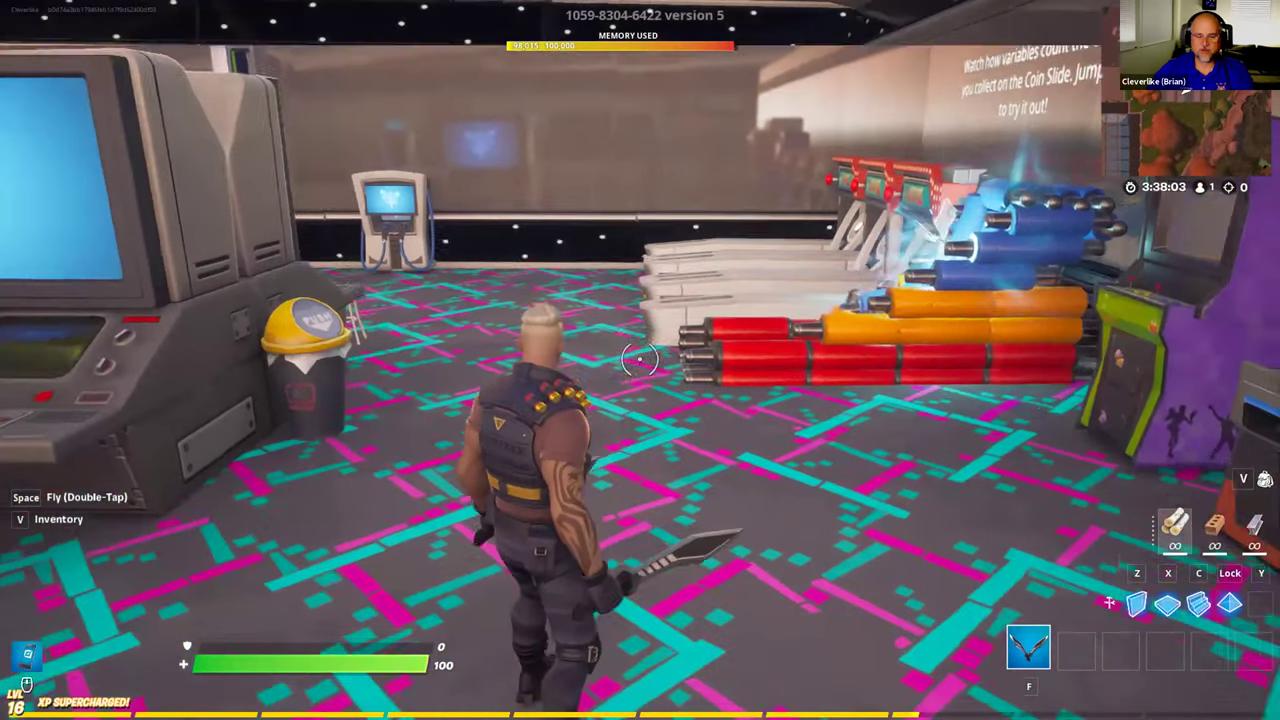
Step: Open the Creative inventory, browse the prefab categories, and filter the prefabs to Military
key("v")
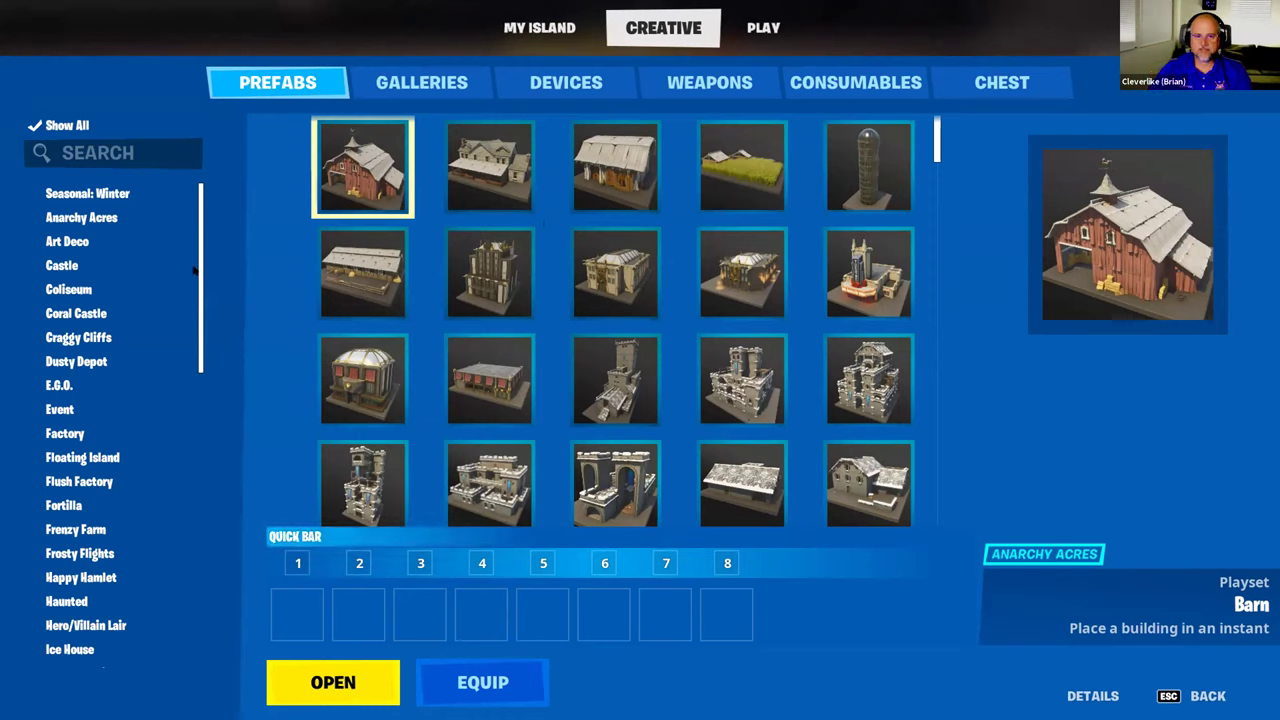
scroll(200, 280, "down", 2)
scroll(200, 280, "down", 1)
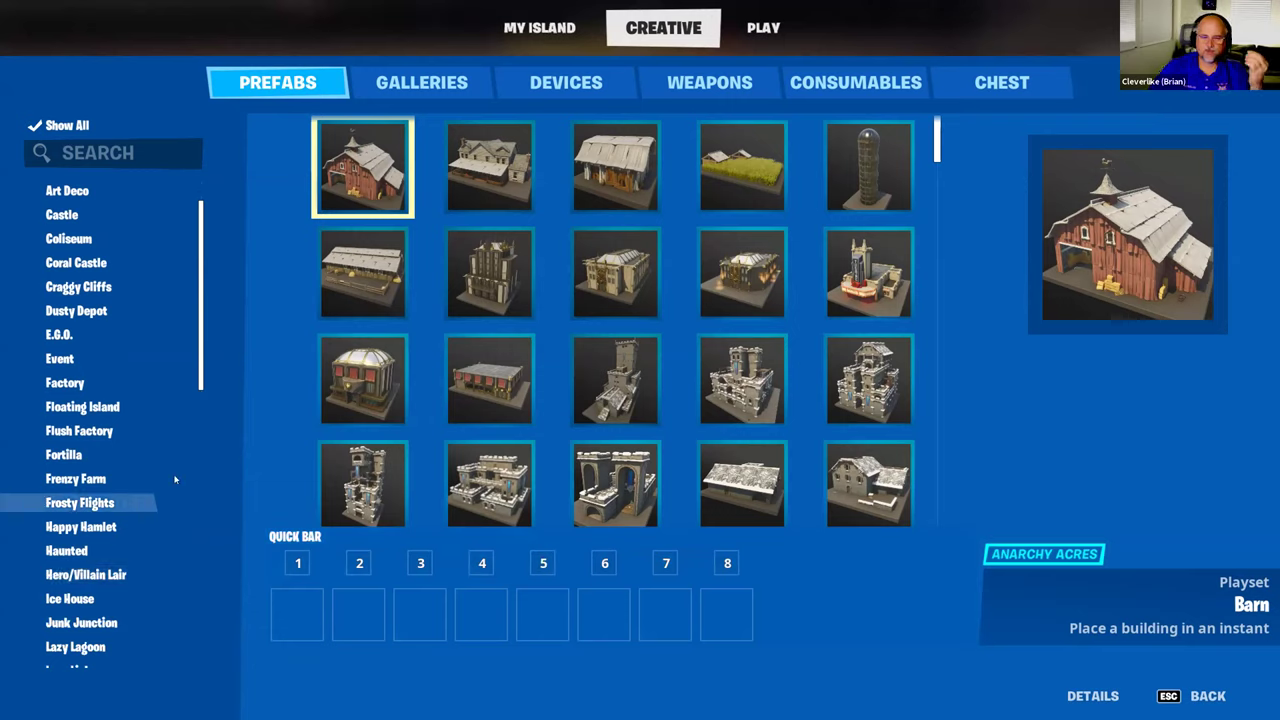
left_click_drag(203, 326, 207, 455)
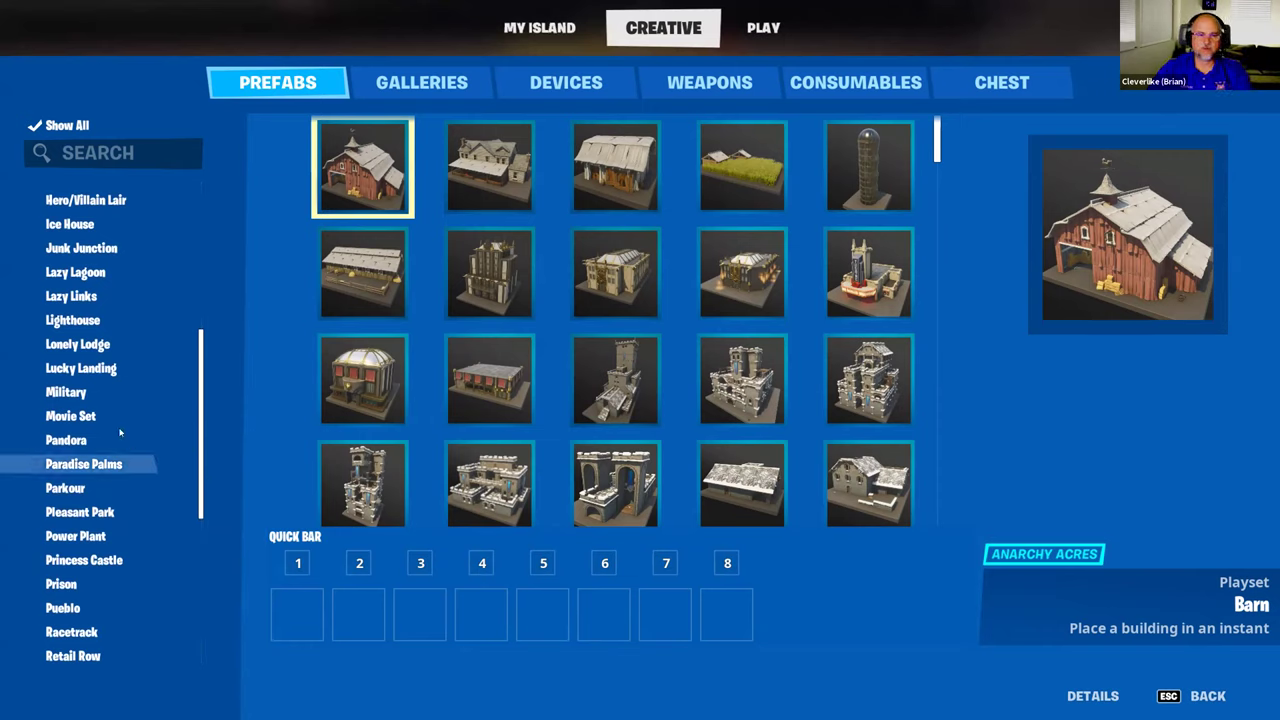
left_click(62, 394)
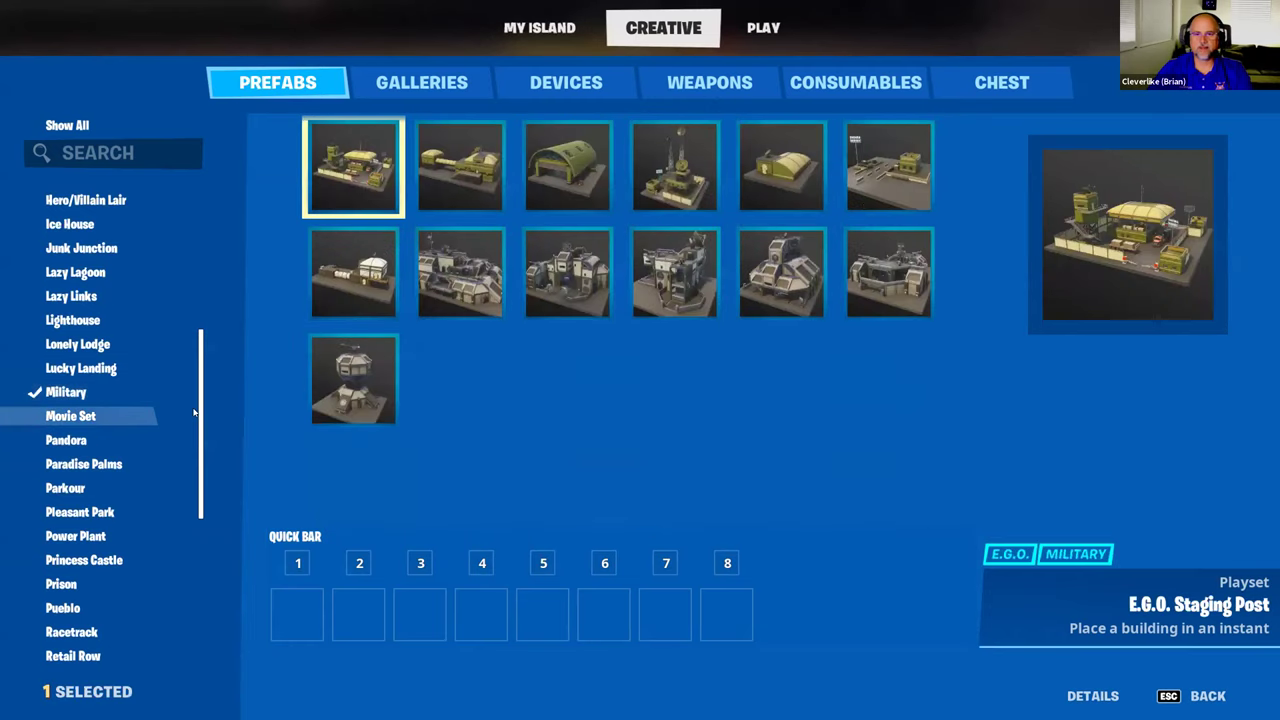